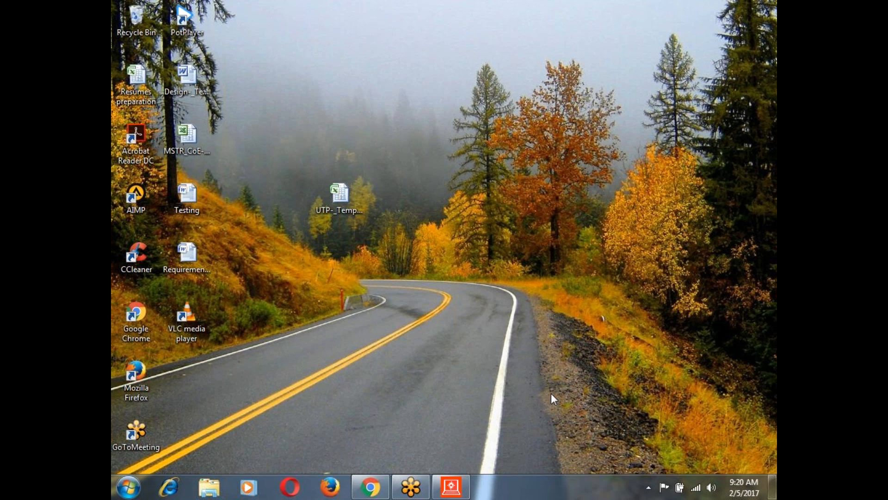
# - Switch to MicroStrategy Developer and open a new blank Notepad document over it
pyautogui.moveTo(465, 481)
pyautogui.click(449, 485)
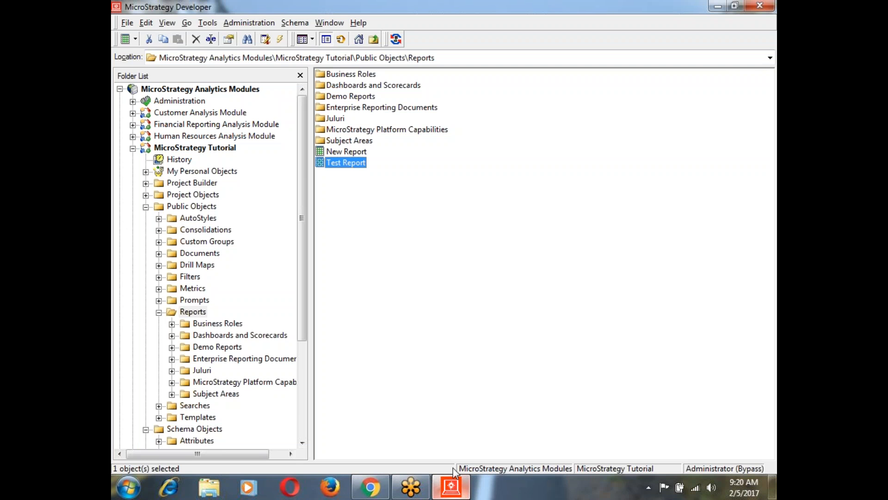
pyautogui.click(124, 495)
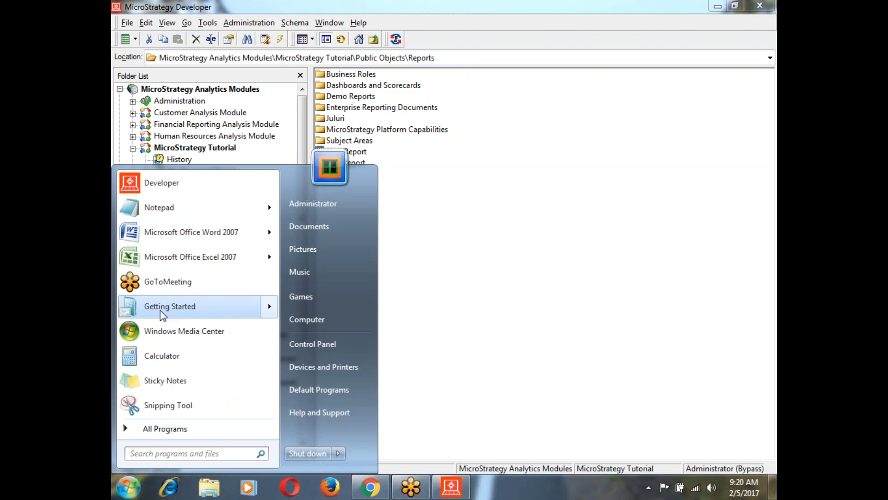
pyautogui.moveTo(164, 212)
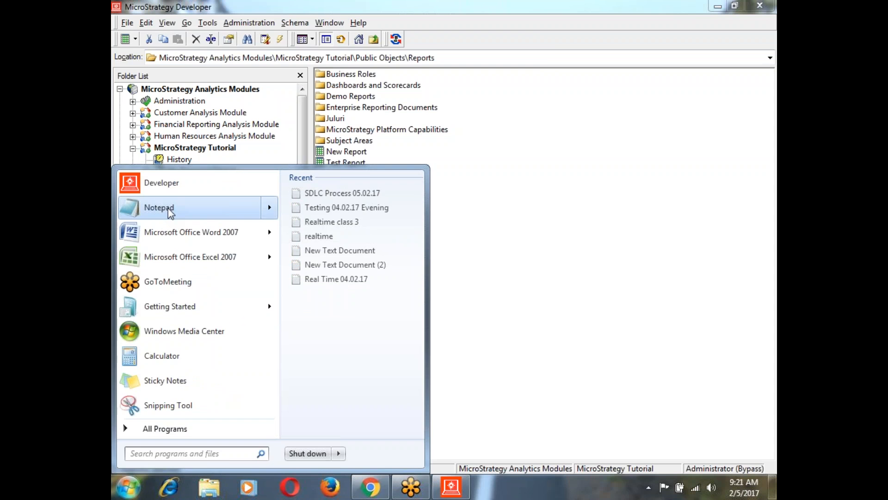
pyautogui.click(166, 209)
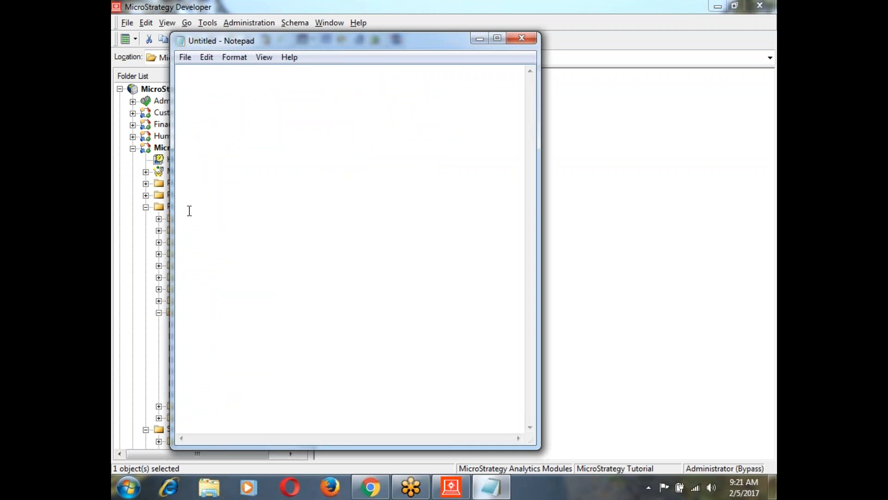
# - Enter the title "MSTR Reporting Basics" in the maximized Notepad window, with a row of equals signs beneath it
pyautogui.write('MSTR')
pyautogui.click(498, 38)
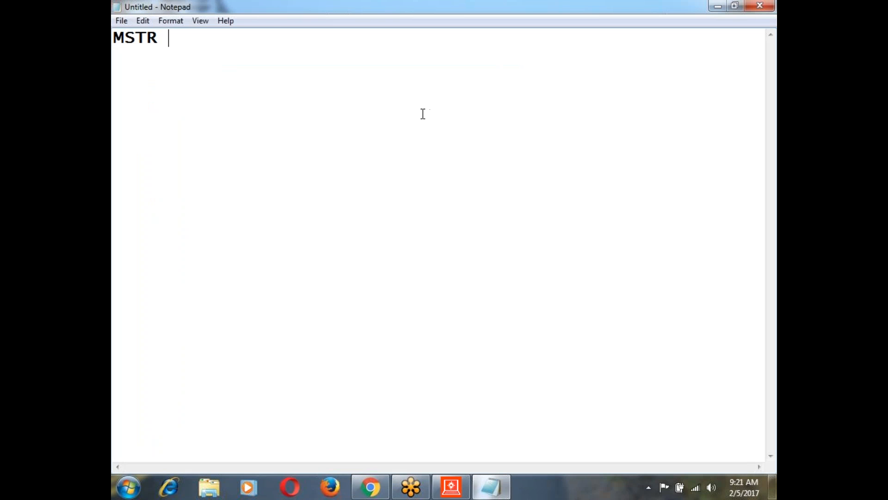
pyautogui.write('Reporti')
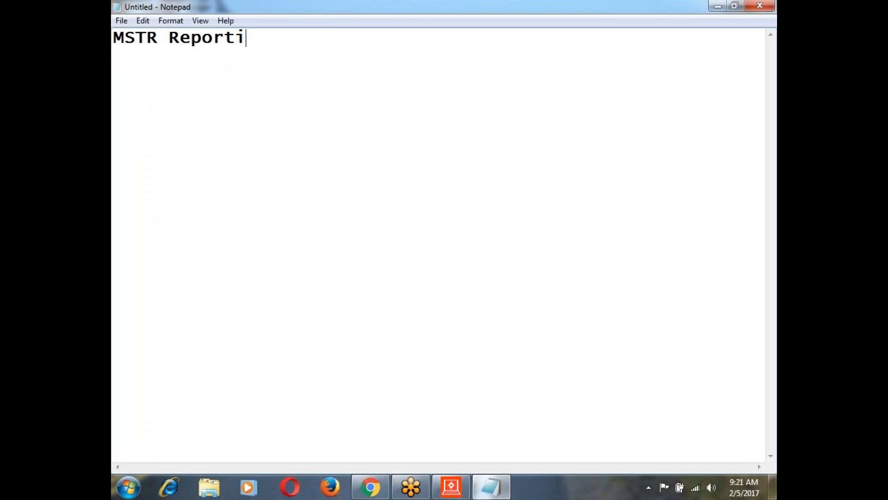
pyautogui.write('ng Basics')
pyautogui.press('Return')
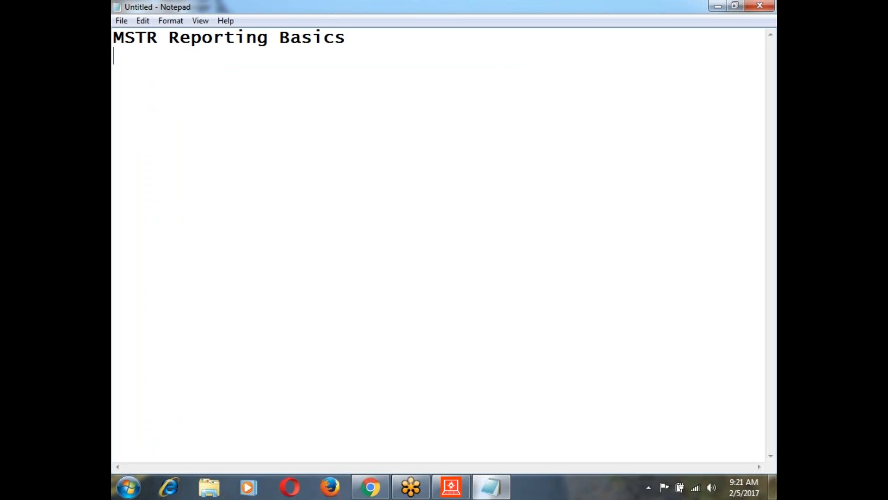
pyautogui.write('==============================')
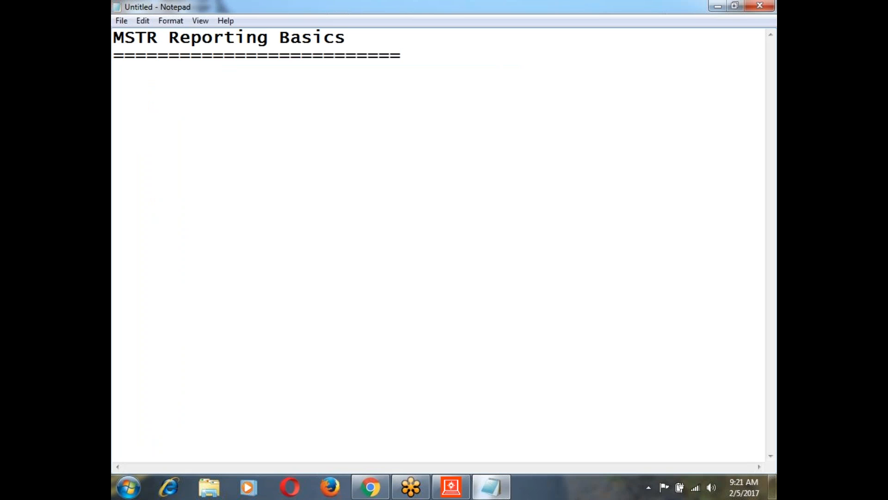
# - Shorten the equals-sign underline to the width of the title text and add a spaced colon after "MSTR Reporting Basics"
pyautogui.press('BackSpace')
pyautogui.press('BackSpace')
pyautogui.press('BackSpace')
pyautogui.press('BackSpace')
pyautogui.press('BackSpace')
pyautogui.press('BackSpace')
pyautogui.press('BackSpace')
pyautogui.press('BackSpace')
pyautogui.press('BackSpace')
pyautogui.click(392, 40)
pyautogui.write(':')
pyautogui.press('Return')
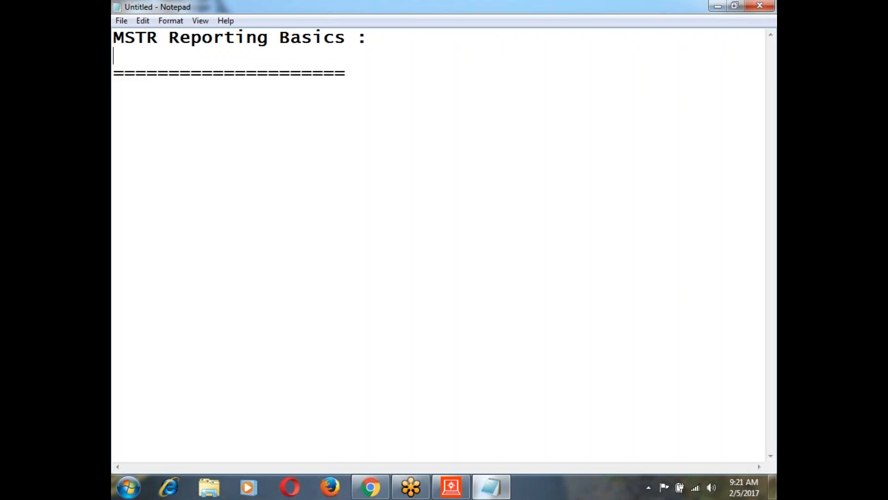
pyautogui.press('Delete')
pyautogui.click(377, 56)
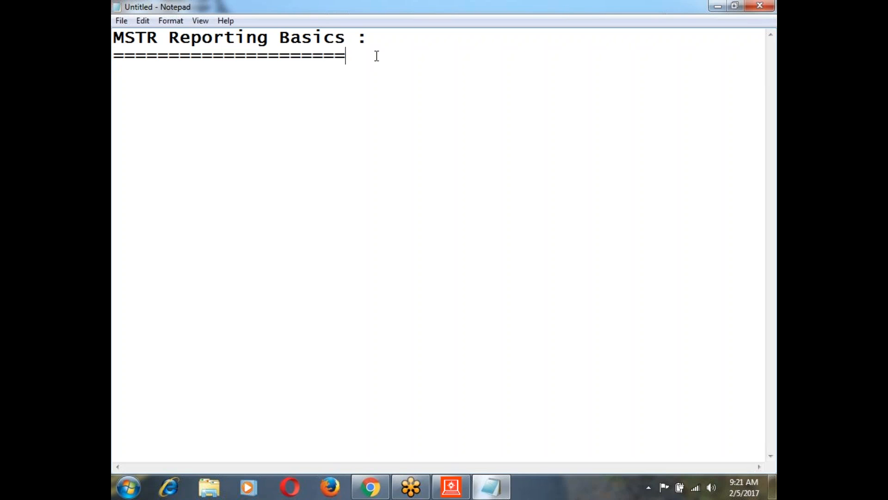
# - Add the line "Create a new Report" below the underlined title, leaving one blank line between them
pyautogui.press('Return')
pyautogui.press('Return')
pyautogui.write('Report')
pyautogui.press('Return')
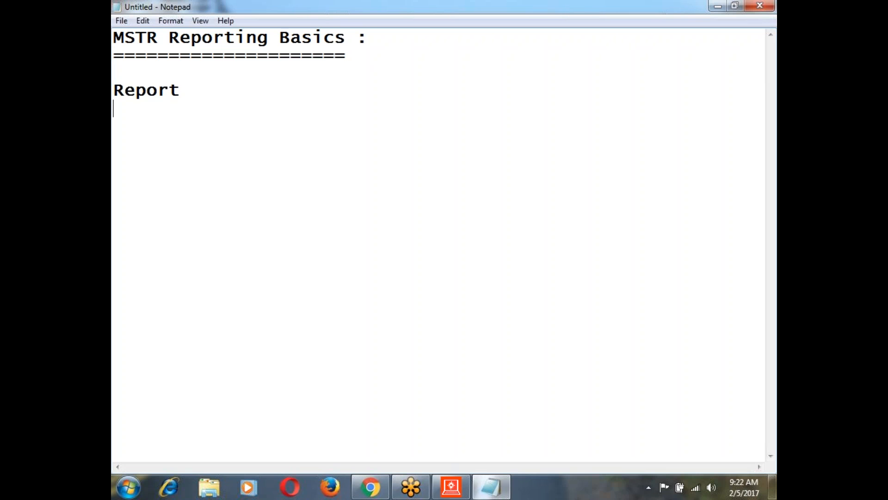
pyautogui.press('Up')
pyautogui.write('Create a ')
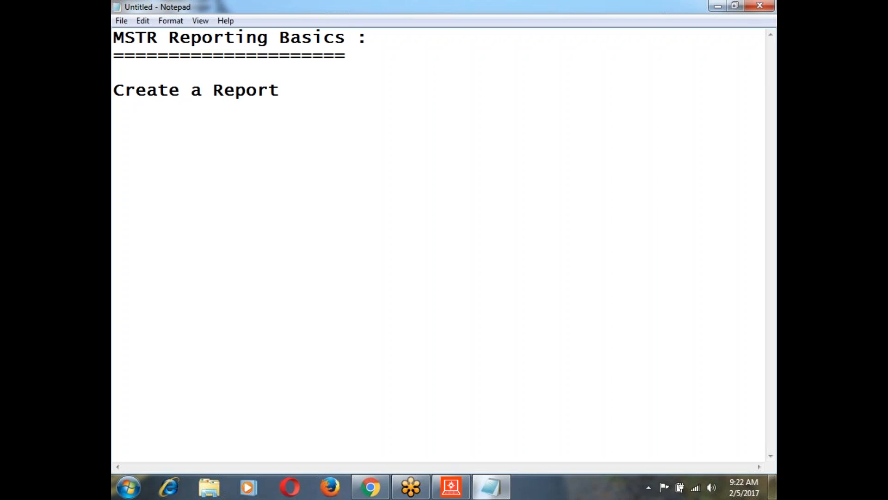
pyautogui.write('ne')
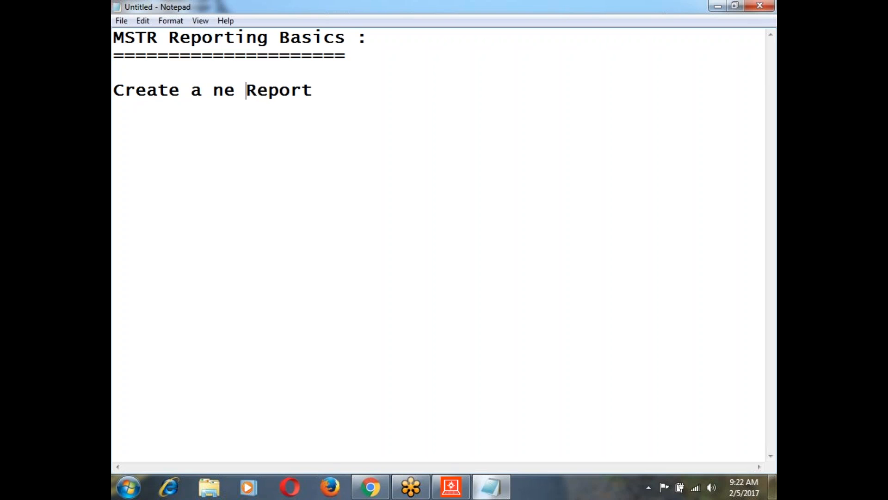
pyautogui.press('BackSpace')
pyautogui.write('e')
pyautogui.press('BackSpace')
pyautogui.write('w')
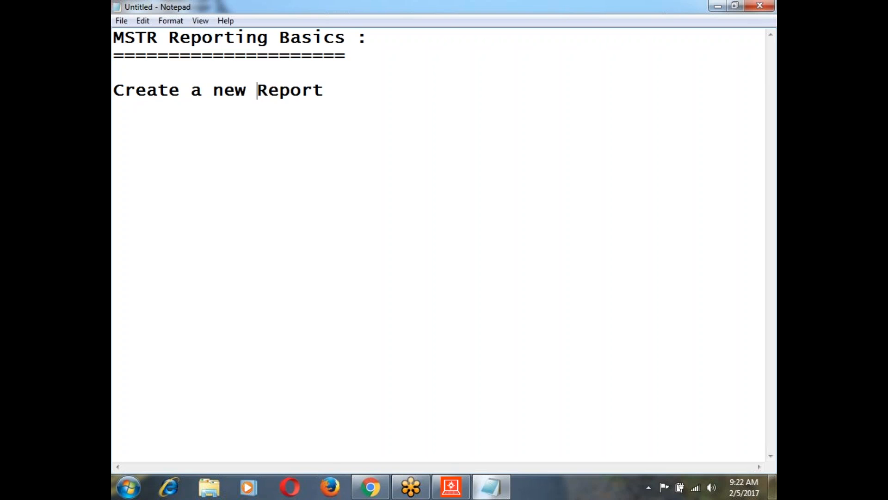
# - Add the lines "Differnt Sections of Report" and "Different Views of Report" beneath "Create a new Report"
pyautogui.click(357, 87)
pyautogui.press('Return')
pyautogui.write('Differ')
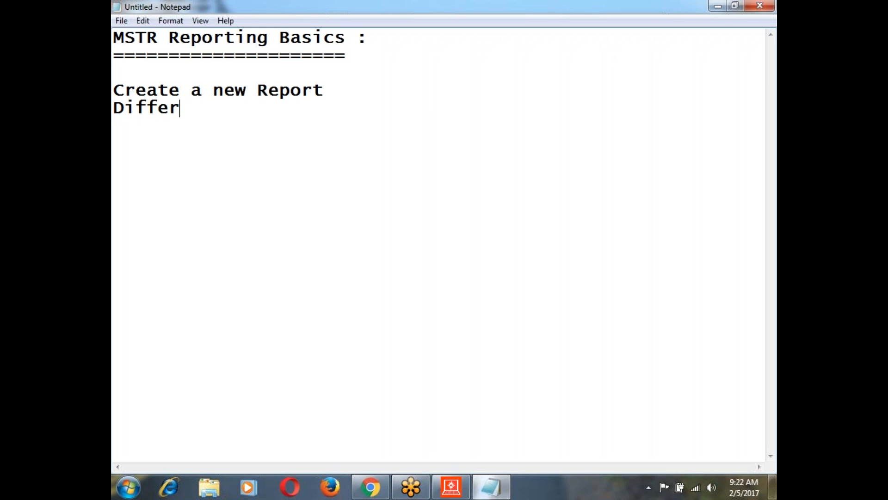
pyautogui.write('nt Sections')
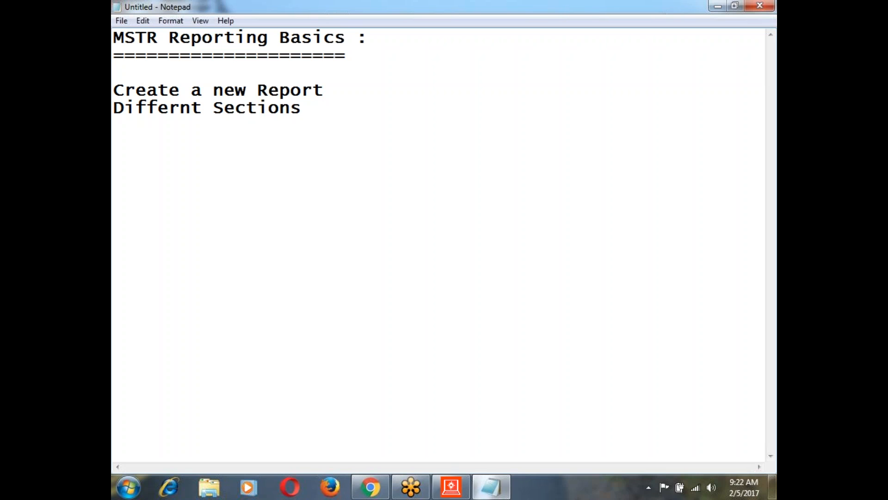
pyautogui.write('of Report')
pyautogui.press('Return')
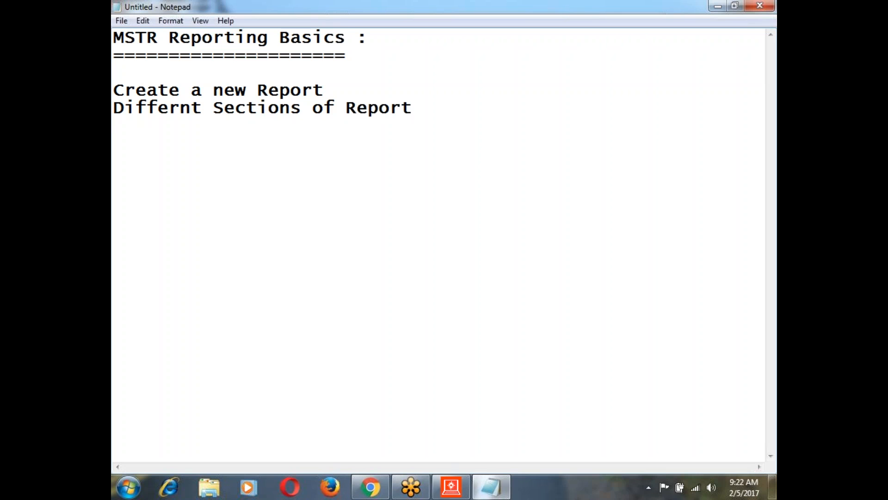
pyautogui.write('Diffe')
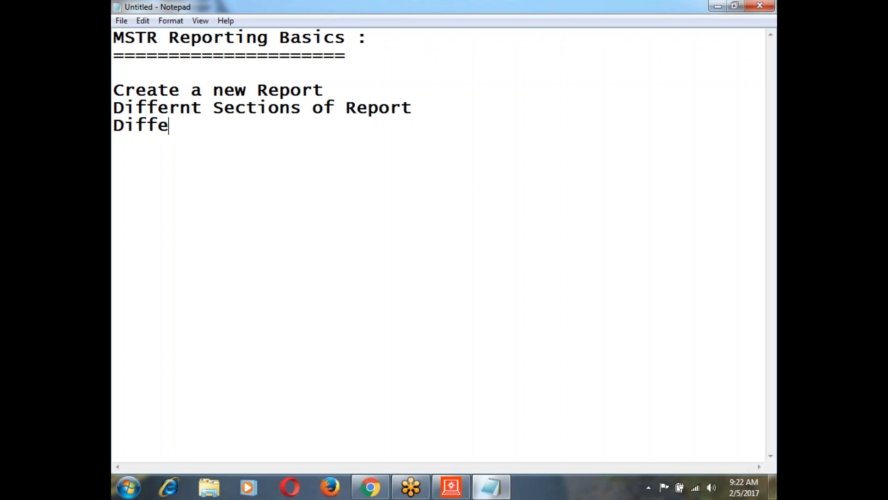
pyautogui.write('rent Views of Report')
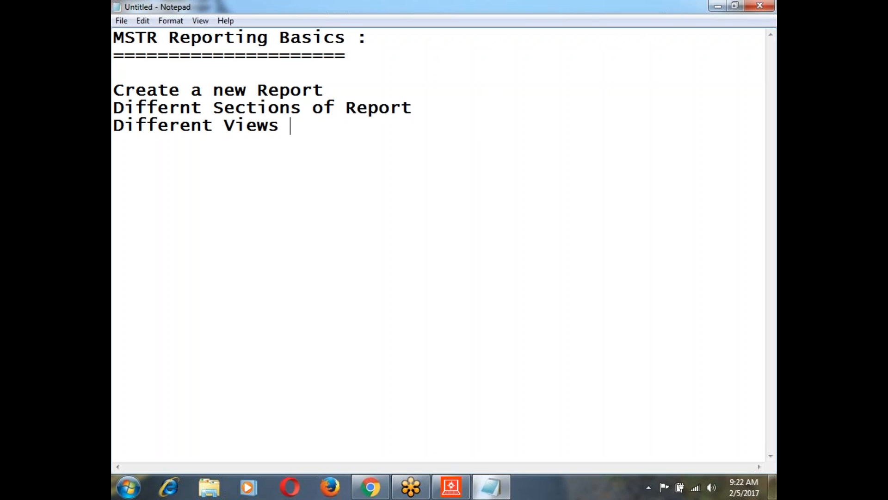
# - Leave two blank lines below the report topics and add a long divider of equals signs
pyautogui.press('Return')
pyautogui.press('Return')
pyautogui.press('Return')
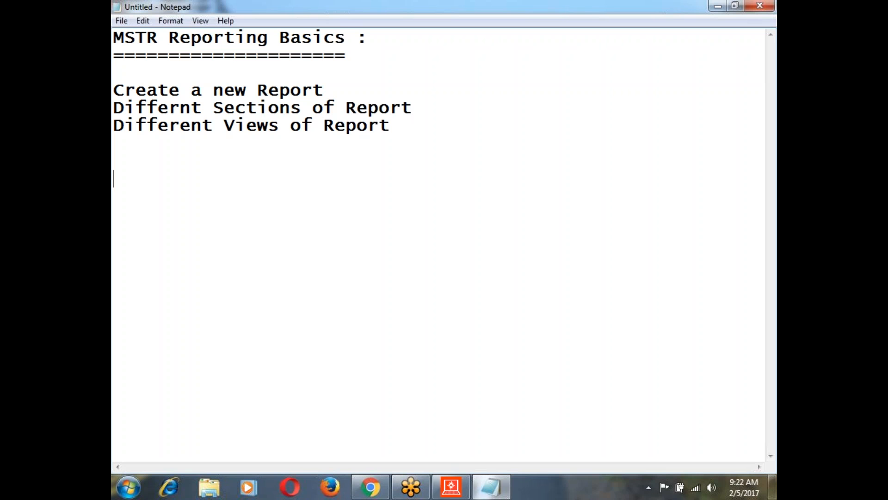
pyautogui.write('==============================================')
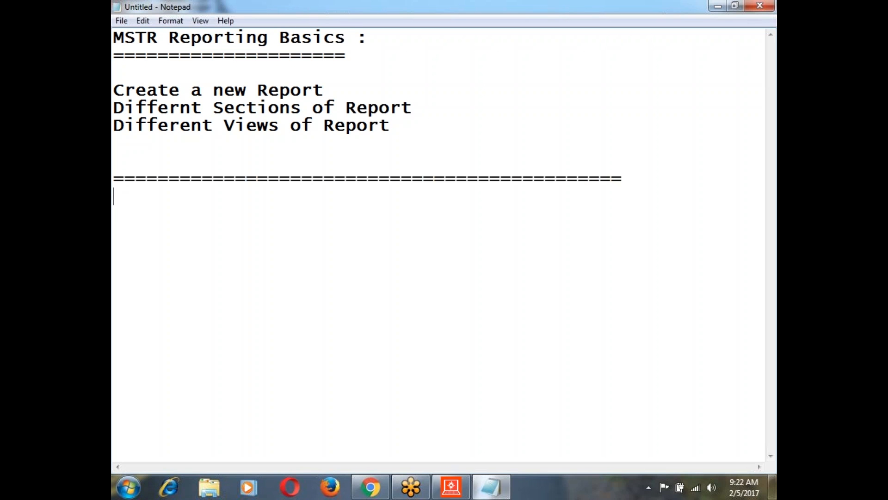
# - Enter the topic "MSTR Architecture" below the divider, leaving a blank line and correcting the spelling of the second word
pyautogui.press('Return')
pyautogui.write('MSTR')
pyautogui.write('Arch')
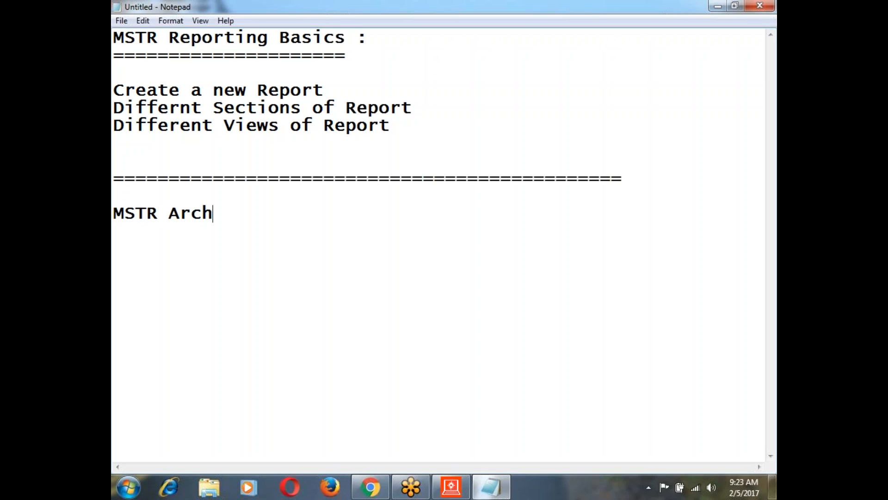
pyautogui.write('otectut')
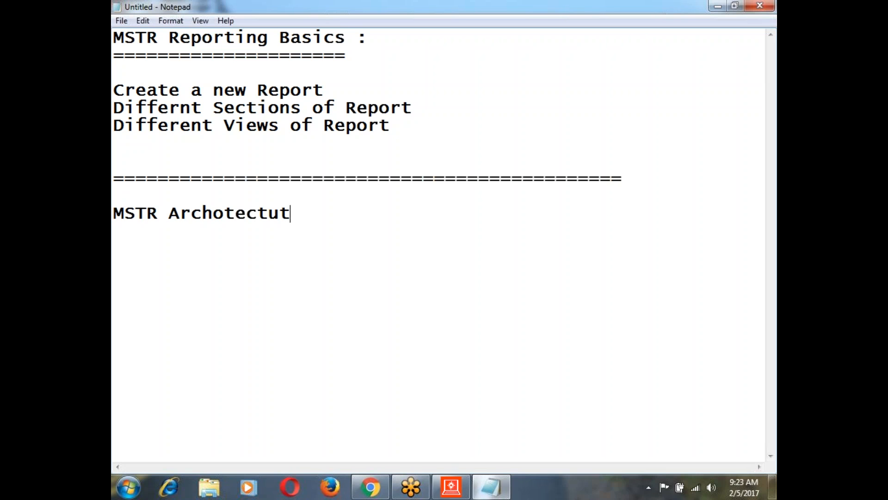
pyautogui.press('BackSpace')
pyautogui.press('BackSpace')
pyautogui.press('BackSpace')
pyautogui.press('BackSpace')
pyautogui.press('BackSpace')
pyautogui.press('BackSpace')
pyautogui.press('BackSpace')
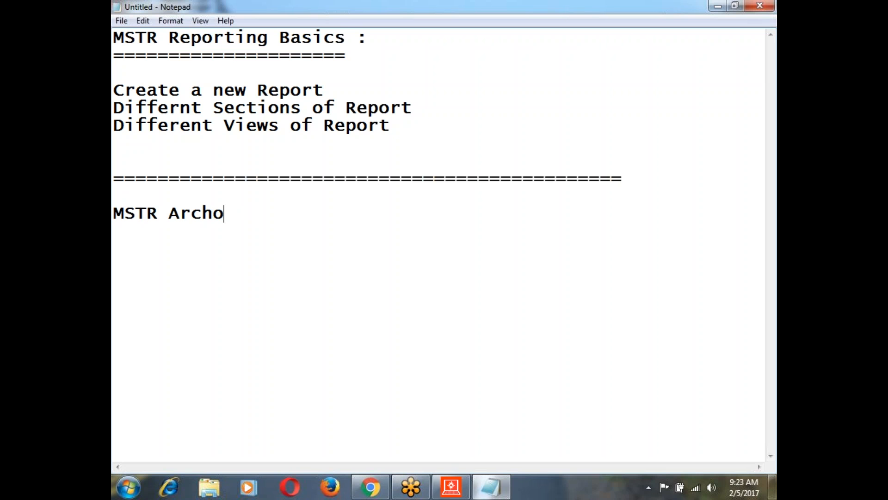
pyautogui.write('itecture')
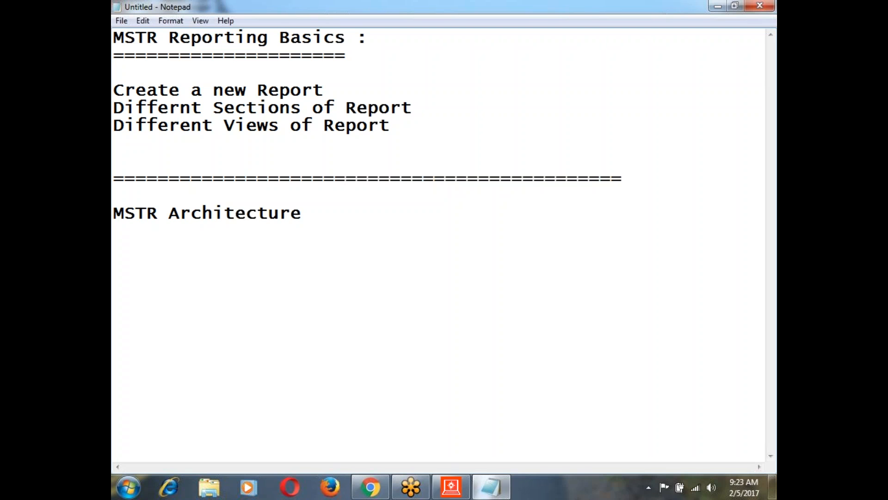
# - Add a second equals-sign divider below "MSTR Architecture" and trim it to just past the first divider's length
pyautogui.press('Return')
pyautogui.write('==================================================')
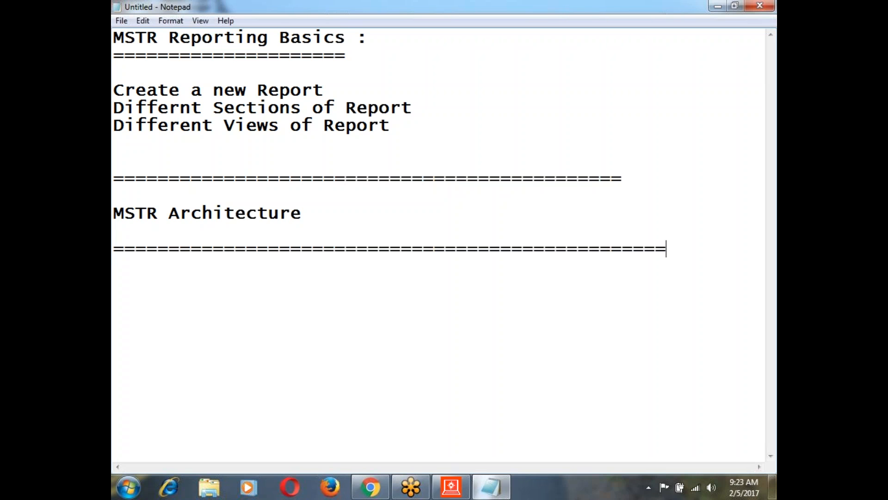
pyautogui.press('BackSpace')
pyautogui.press('BackSpace')
pyautogui.press('BackSpace')
# - Add the heading "Objects" below the second divider and underline it with seven equals signs
pyautogui.press('Return')
pyautogui.press('Return')
pyautogui.write('Objects')
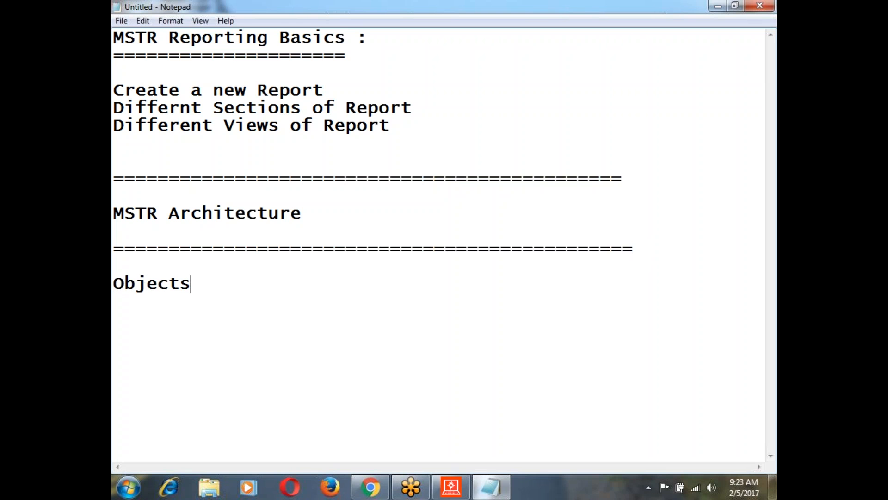
pyautogui.press('Return')
pyautogui.write('=======')
pyautogui.press('Return')
pyautogui.press('Return')
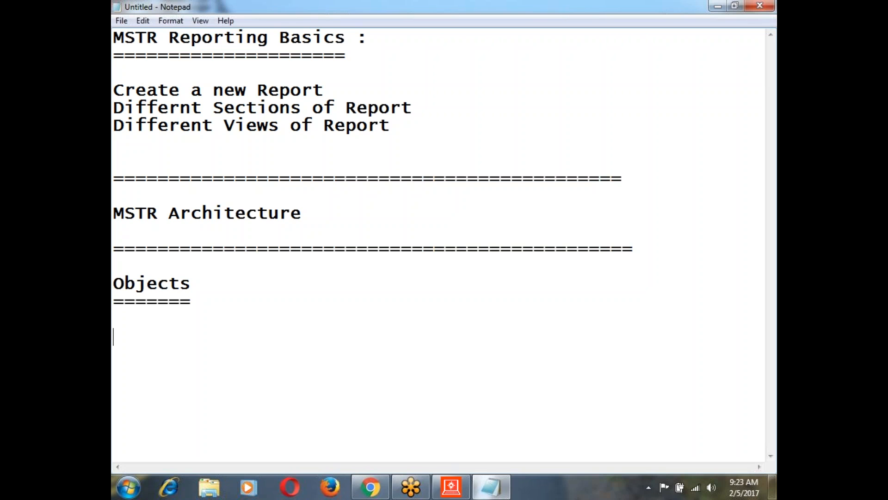
# - List "Filters" and "Metrics" on separate lines under the Objects heading, capitalizing the first letter of each
pyautogui.write('Filte')
pyautogui.write('rs')
pyautogui.press('Return')
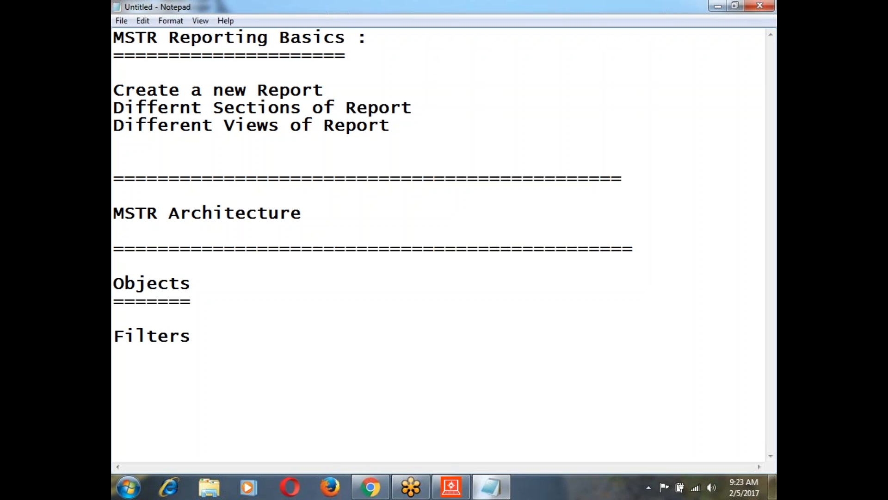
pyautogui.write('metrics')
pyautogui.press('Return')
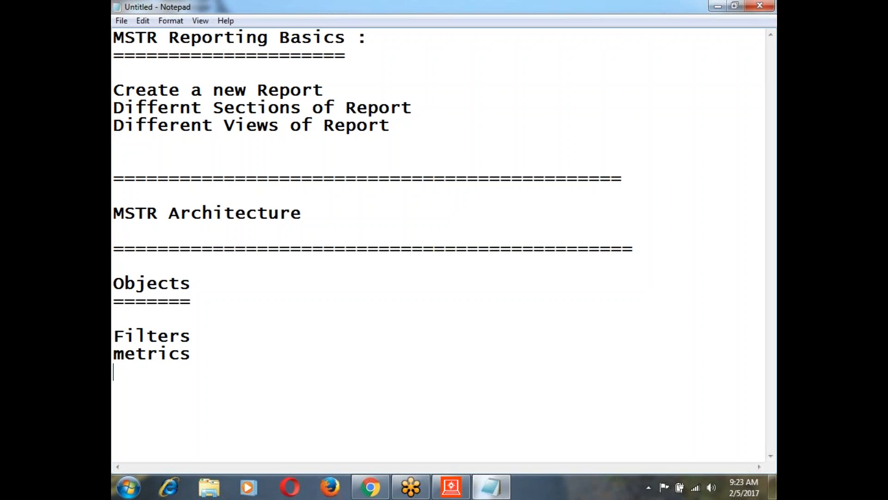
pyautogui.press('Up')
pyautogui.press('Right')
pyautogui.press('BackSpace')
pyautogui.write('M')
pyautogui.moveTo(118, 38); pyautogui.dragTo(318, 371)
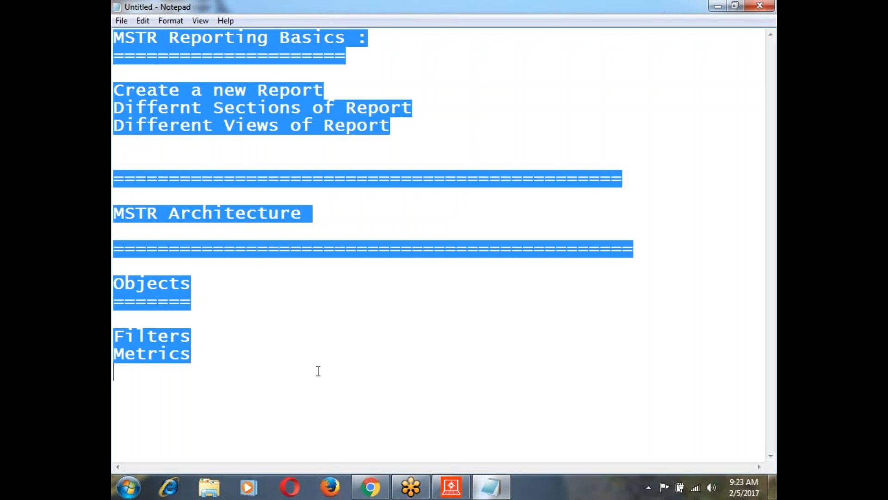
pyautogui.click(284, 336)
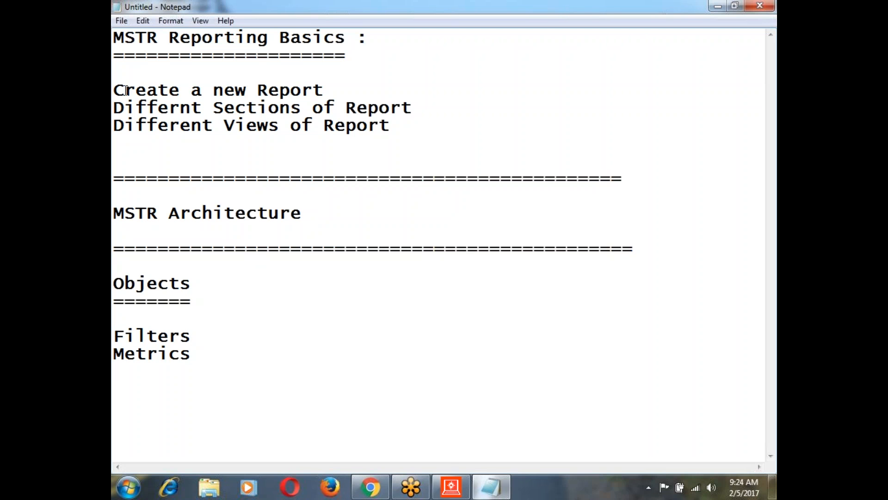
pyautogui.moveTo(119, 89); pyautogui.dragTo(486, 167)
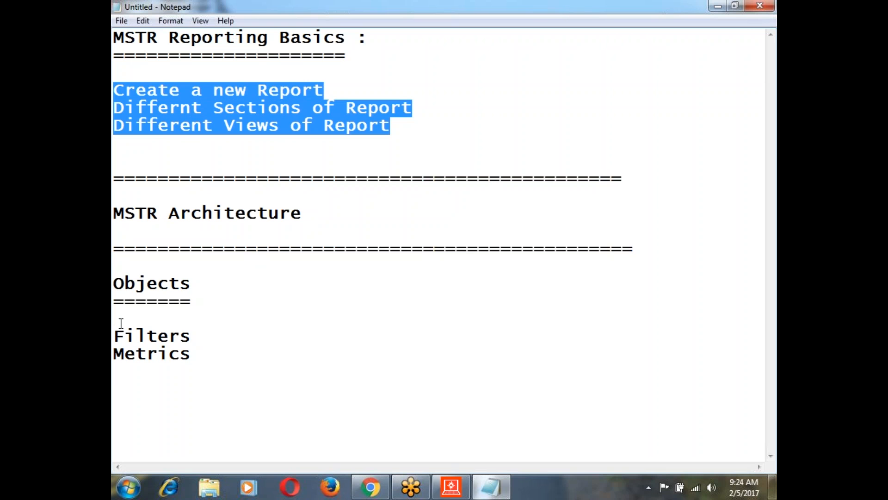
pyautogui.moveTo(115, 336); pyautogui.dragTo(202, 344)
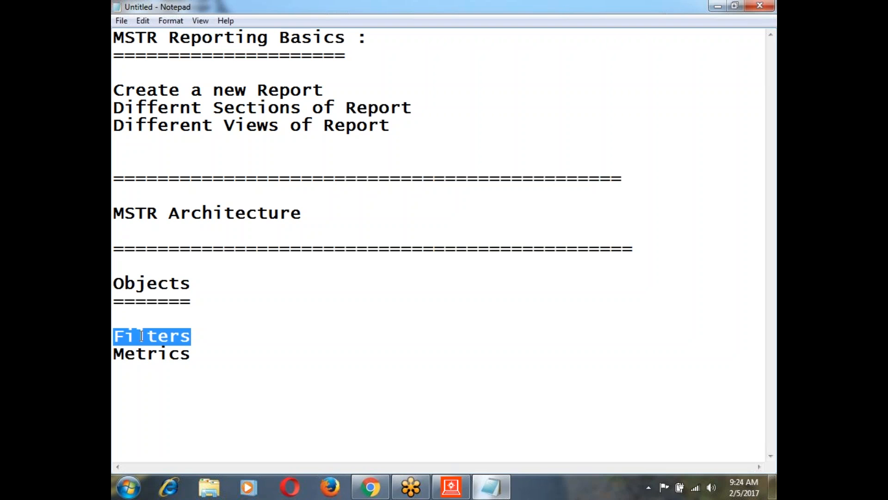
pyautogui.click(209, 330)
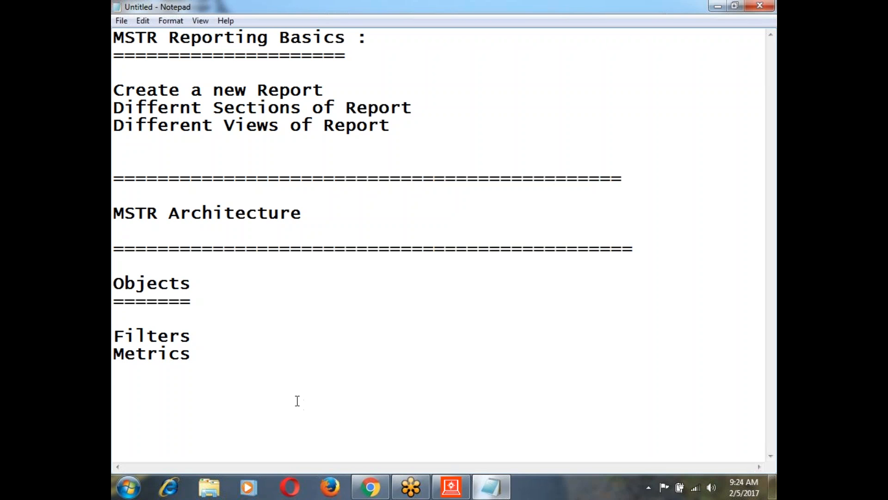
pyautogui.moveTo(294, 397); pyautogui.dragTo(118, 28)
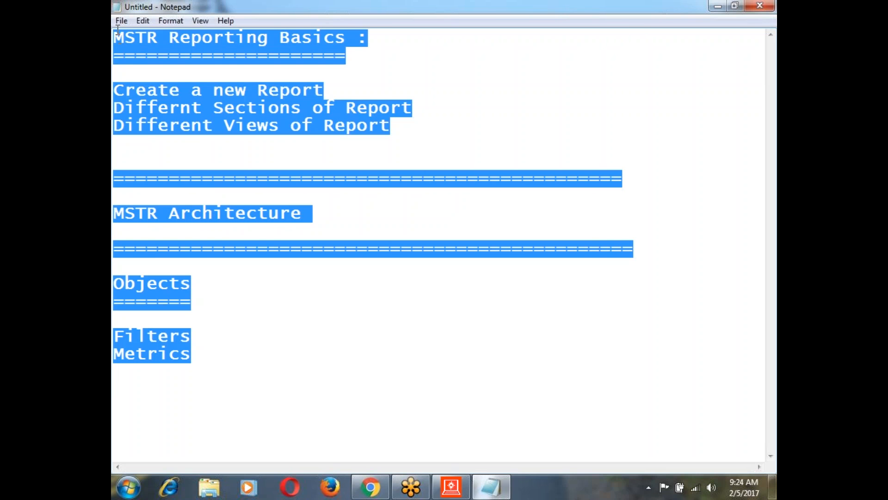
pyautogui.click(497, 342)
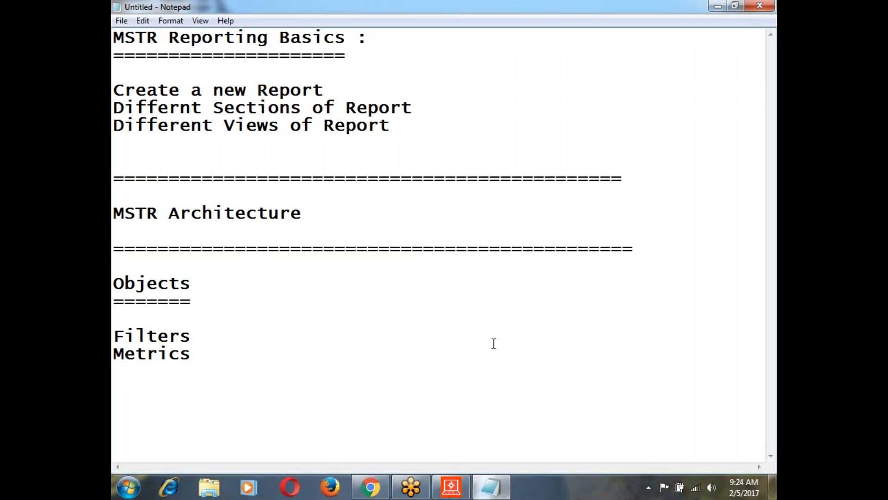
pyautogui.click(343, 87)
# - Minimize the Notepad outline and close the running MicroStrategy Developer window
pyautogui.click(718, 6)
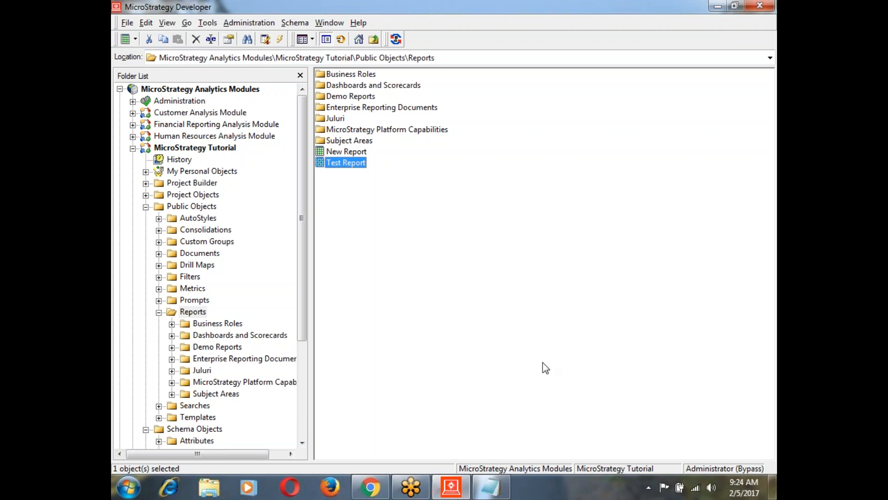
pyautogui.click(769, 4)
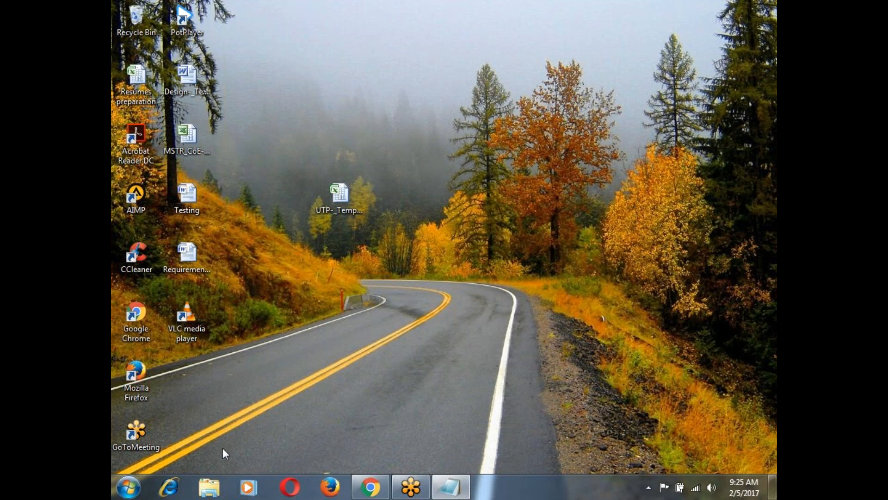
# - Launch Developer from the installed MicroStrategy Products and log in to MicroStrategy Analytics Modules with the prefilled login id
pyautogui.click(133, 488)
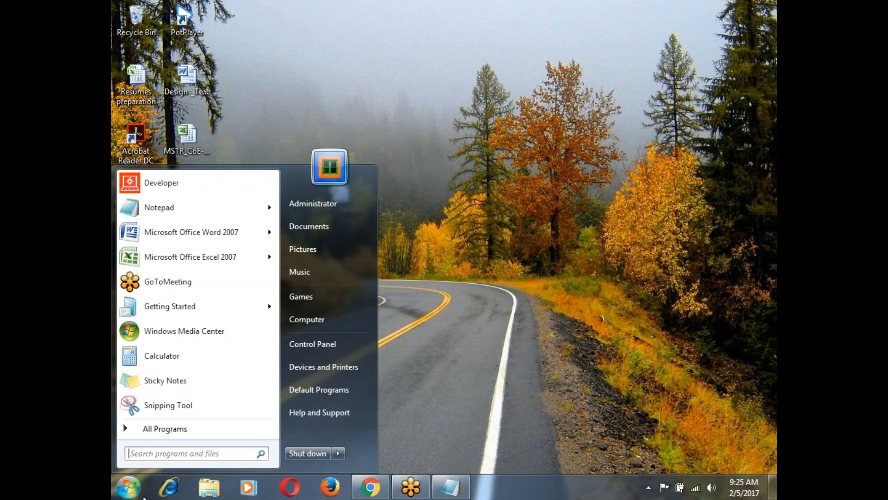
pyautogui.click(178, 431)
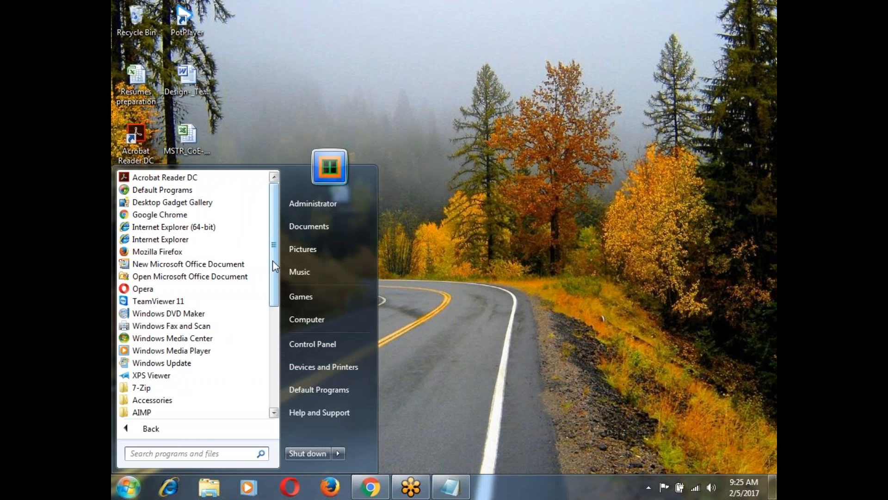
pyautogui.moveTo(273, 260); pyautogui.dragTo(269, 419)
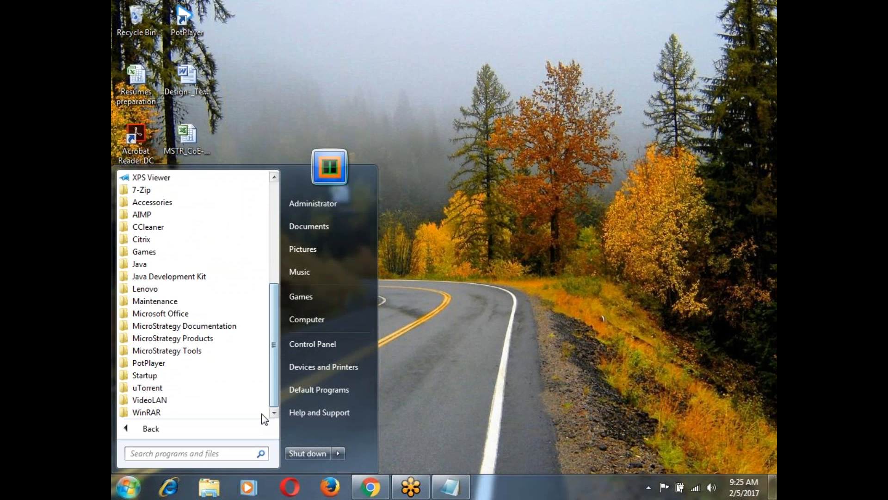
pyautogui.click(185, 339)
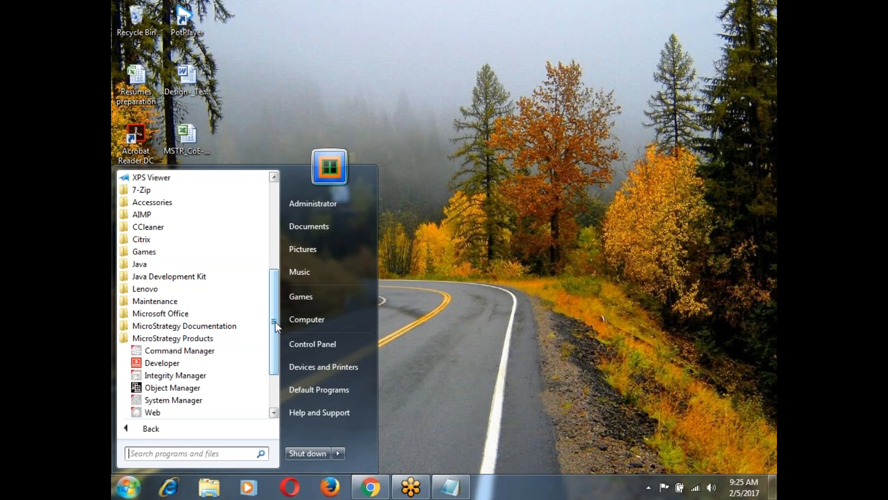
pyautogui.moveTo(275, 319); pyautogui.dragTo(274, 378)
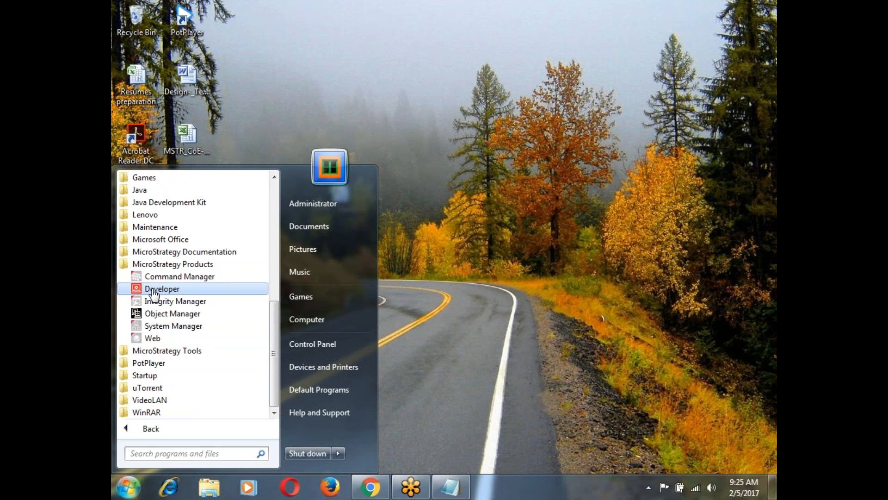
pyautogui.click(179, 292)
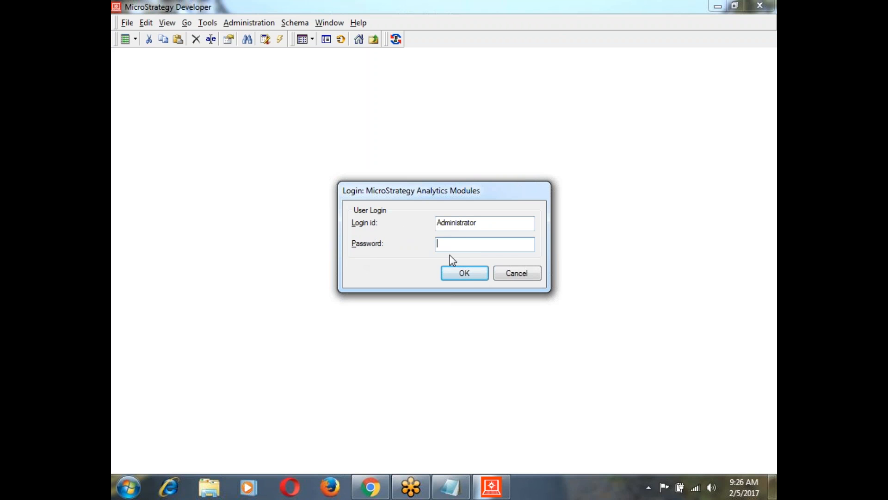
pyautogui.click(470, 273)
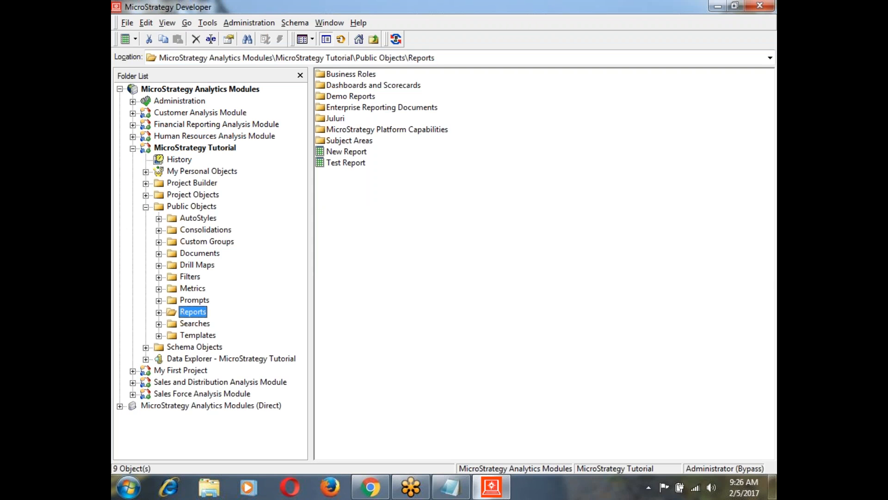
# - Collapse Public Objects, the MicroStrategy Tutorial project and the MicroStrategy Analytics Modules project source in the folder tree
pyautogui.click(145, 207)
pyautogui.click(133, 148)
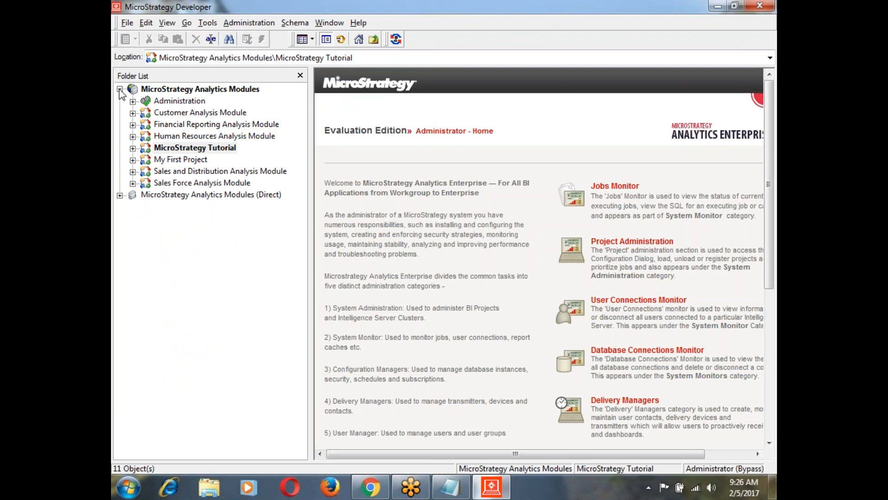
pyautogui.click(120, 90)
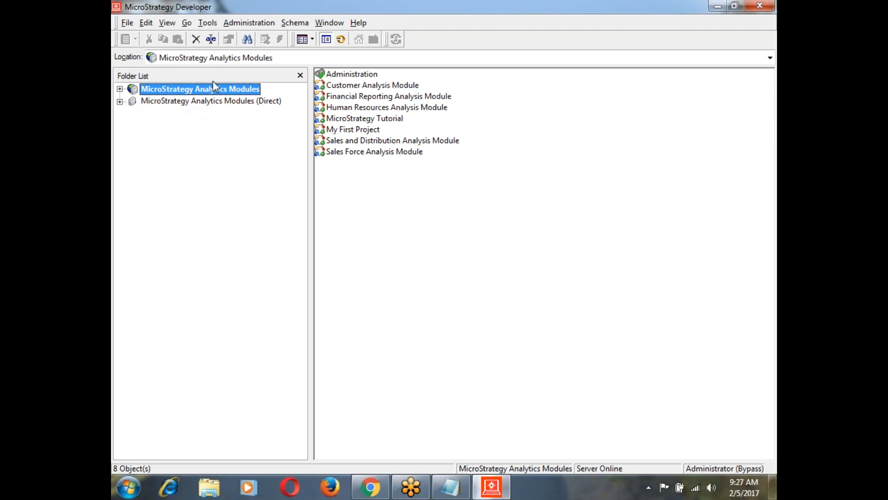
# - View the MicroStrategy Analytics Modules (Direct) project source, then return to MicroStrategy Analytics Modules and expand its project list
pyautogui.click(156, 103)
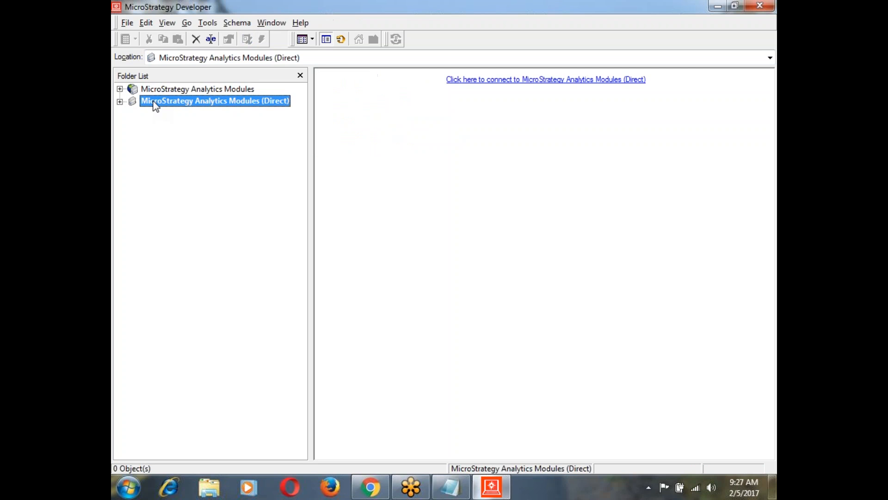
pyautogui.click(160, 90)
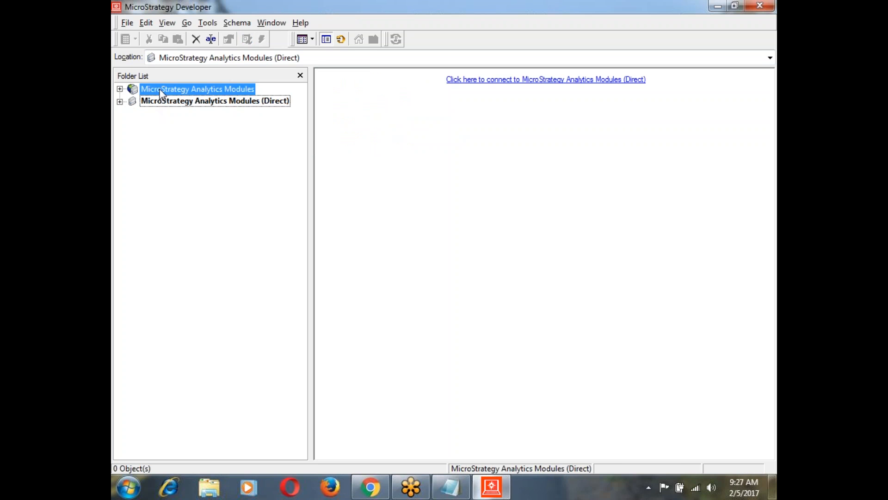
pyautogui.click(120, 89)
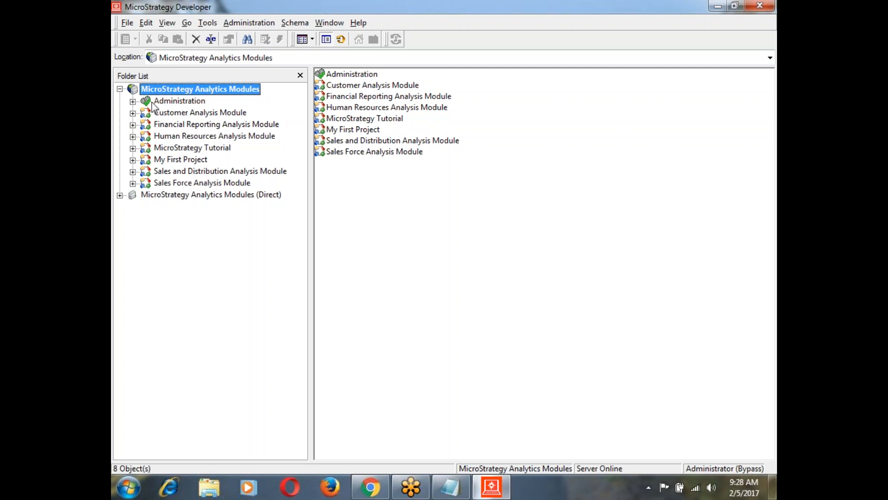
pyautogui.click(120, 89)
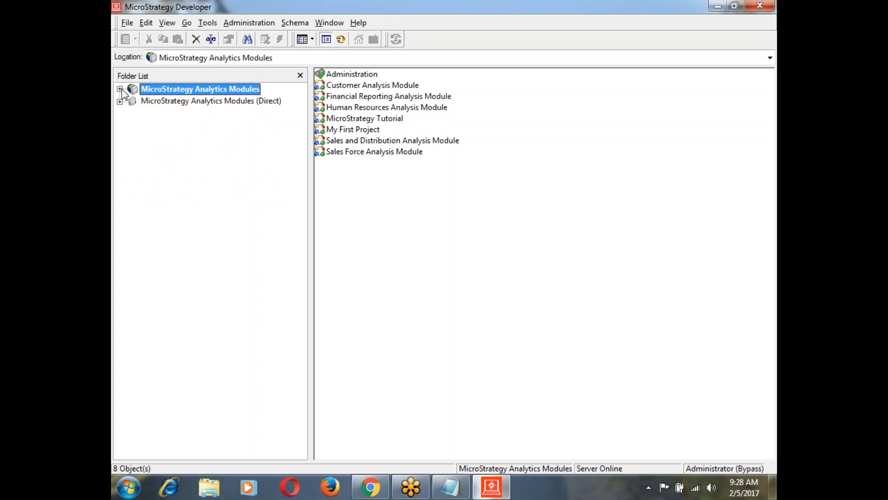
pyautogui.click(120, 89)
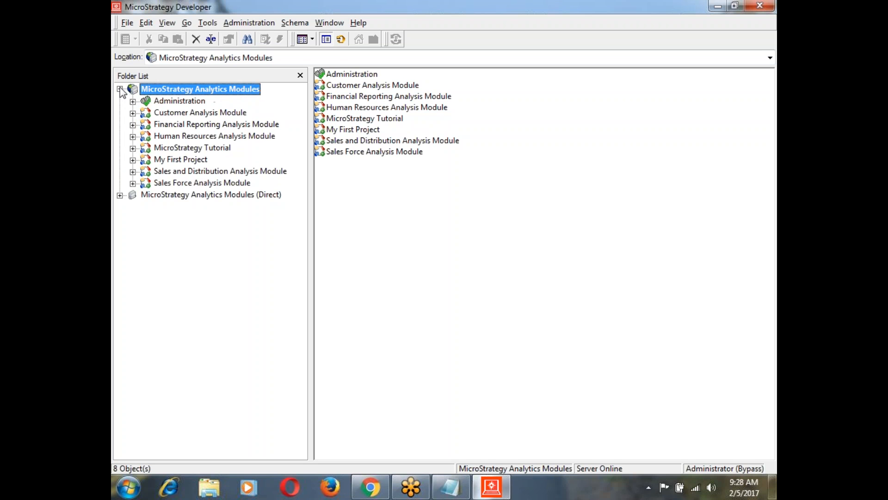
pyautogui.click(120, 89)
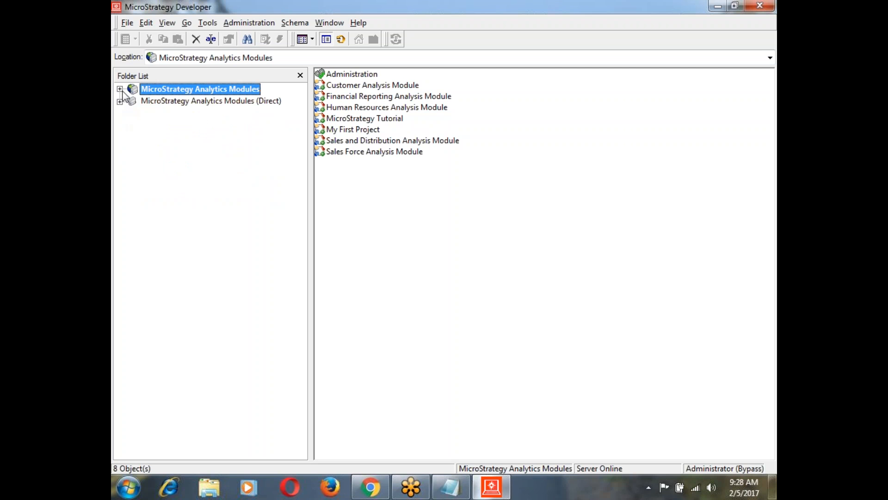
pyautogui.click(120, 89)
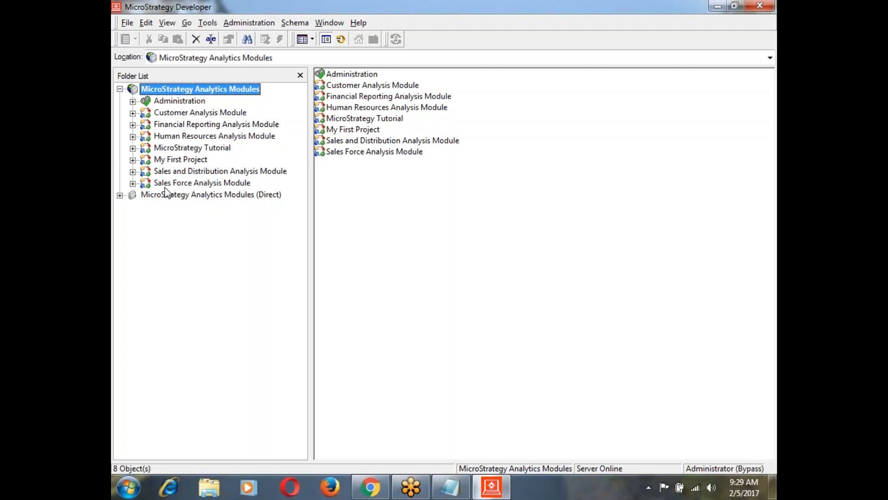
# - Expand and open the MicroStrategy Tutorial project, and view the categories under Administration before collapsing them again
pyautogui.click(133, 149)
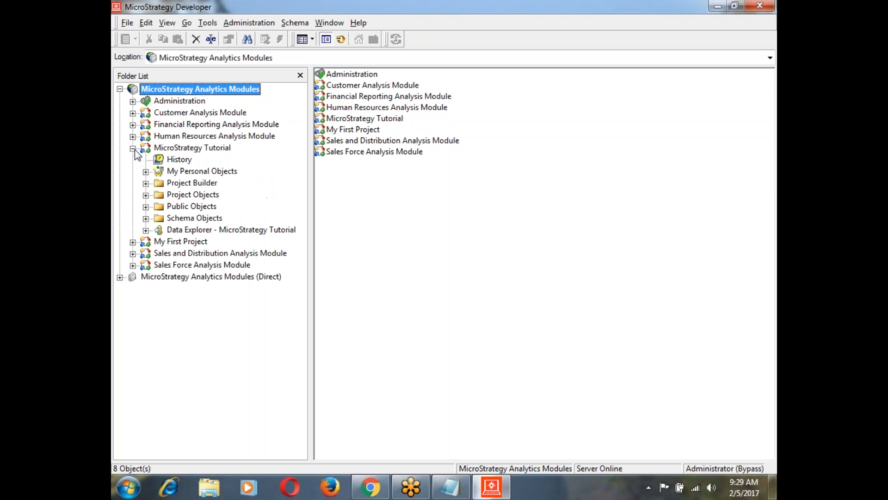
pyautogui.click(164, 149)
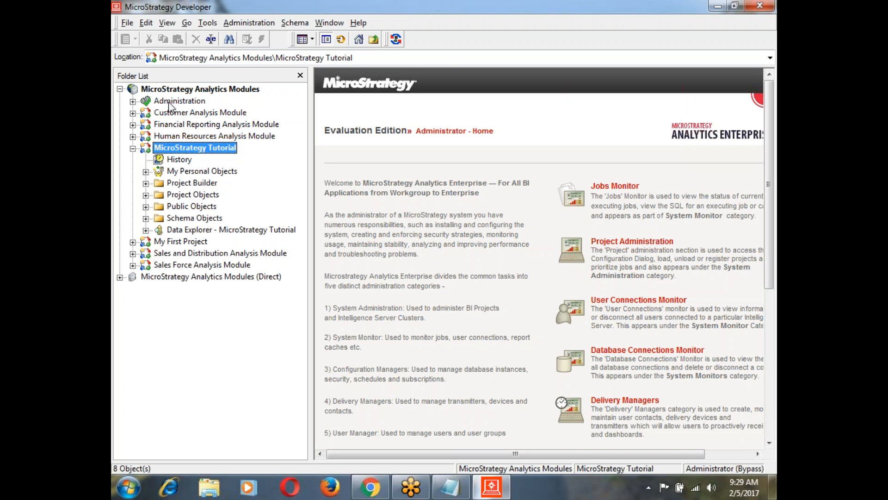
pyautogui.click(133, 102)
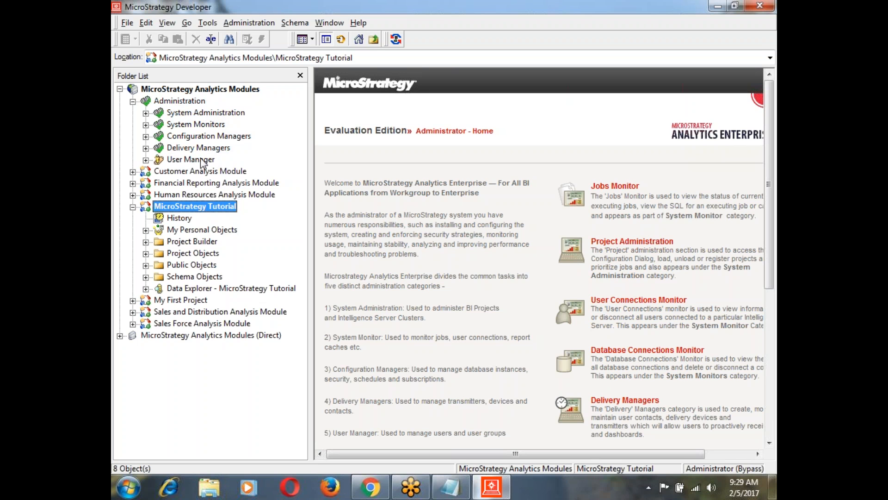
pyautogui.click(133, 101)
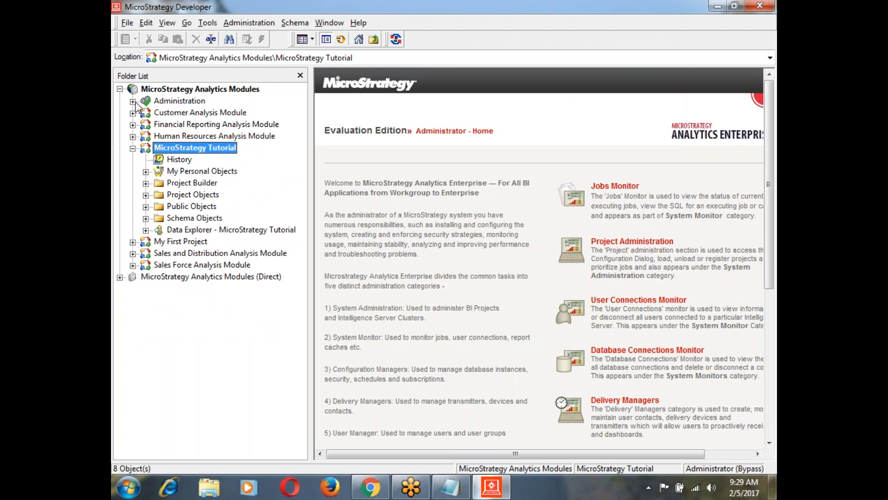
# - Open the tutorial project's Public Objects folder and expand both Public Objects and Schema Objects in the tree
pyautogui.click(186, 207)
pyautogui.click(146, 207)
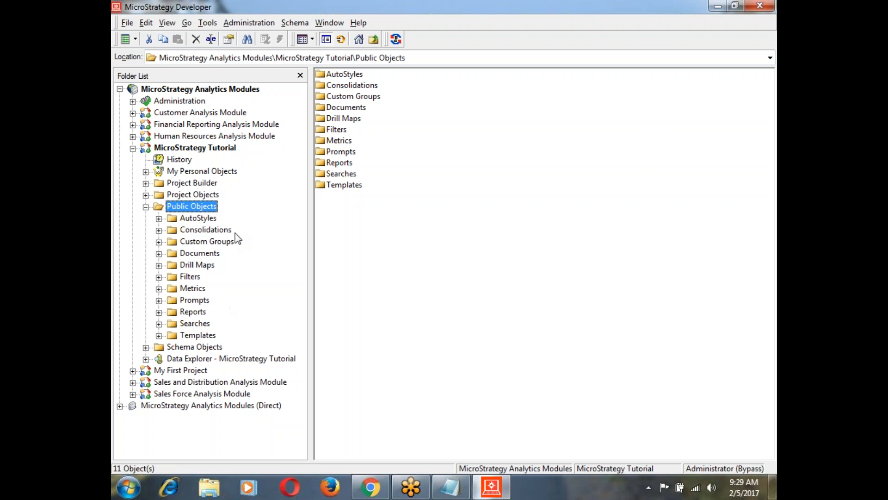
pyautogui.click(146, 347)
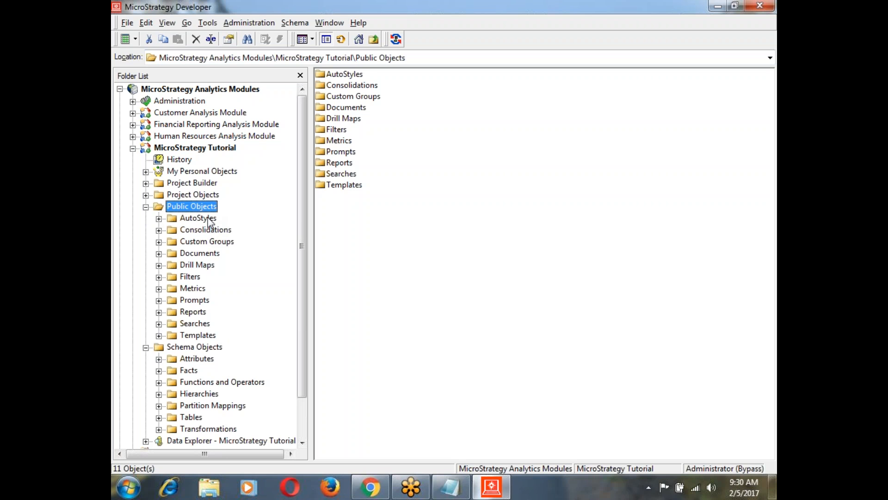
# - Review the Administration categories once more, and collapse both Administration and Schema Objects
pyautogui.click(133, 101)
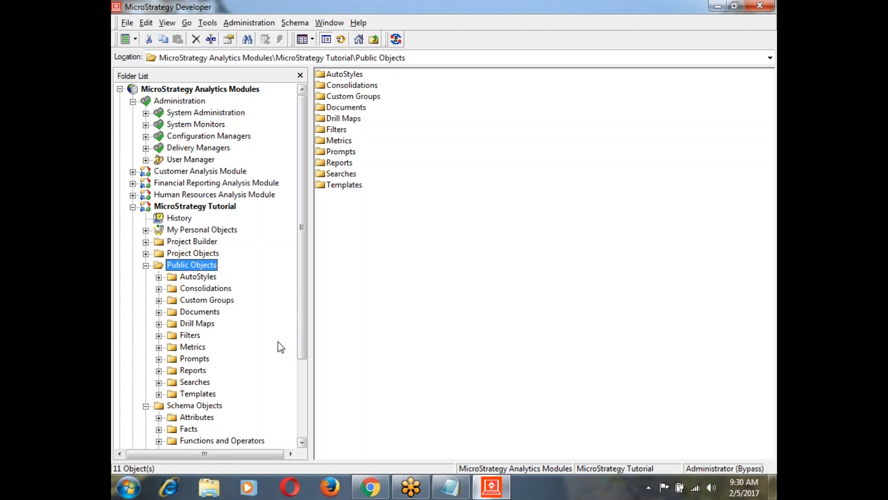
pyautogui.click(132, 102)
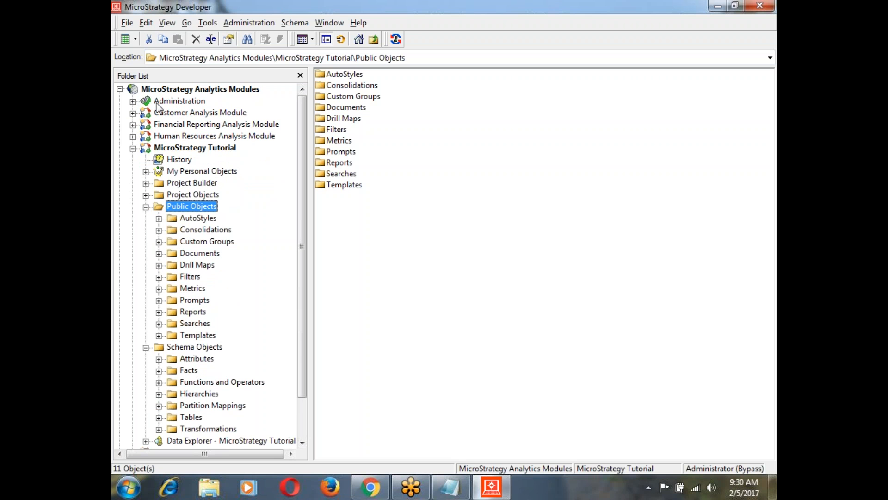
pyautogui.click(146, 347)
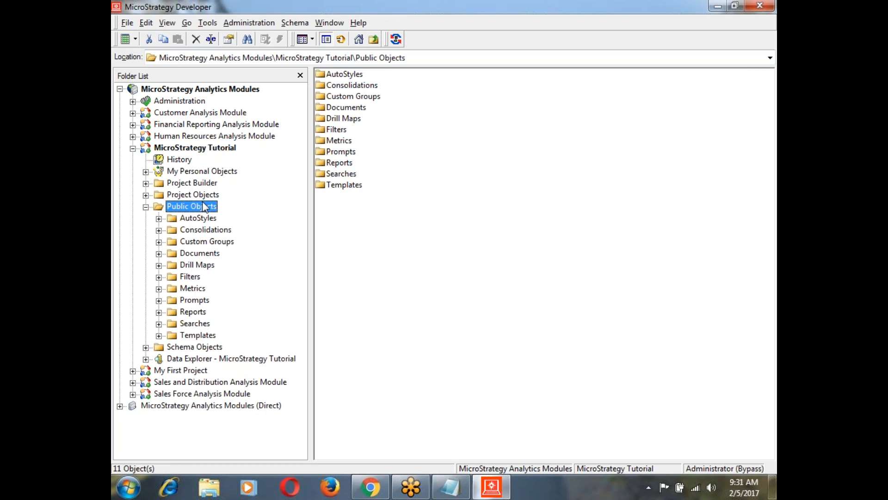
# - View the contents of the Reports and Documents folders under Public Objects, ending on Reports
pyautogui.click(193, 312)
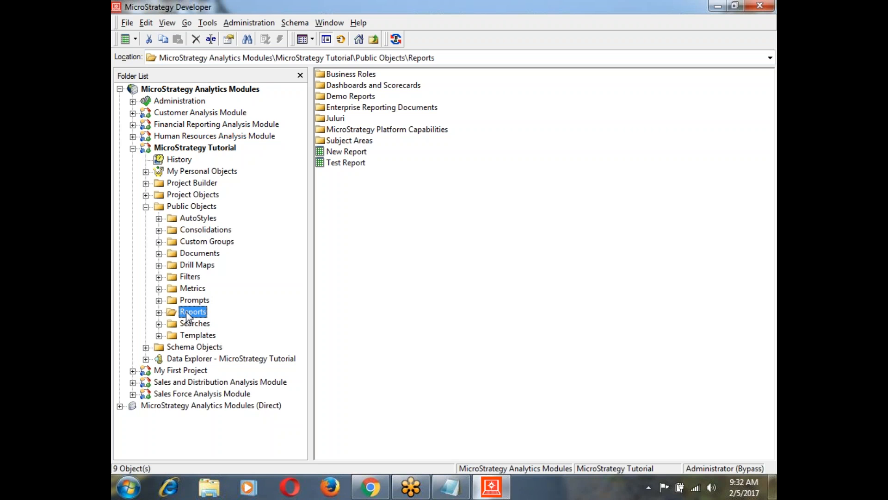
pyautogui.click(200, 254)
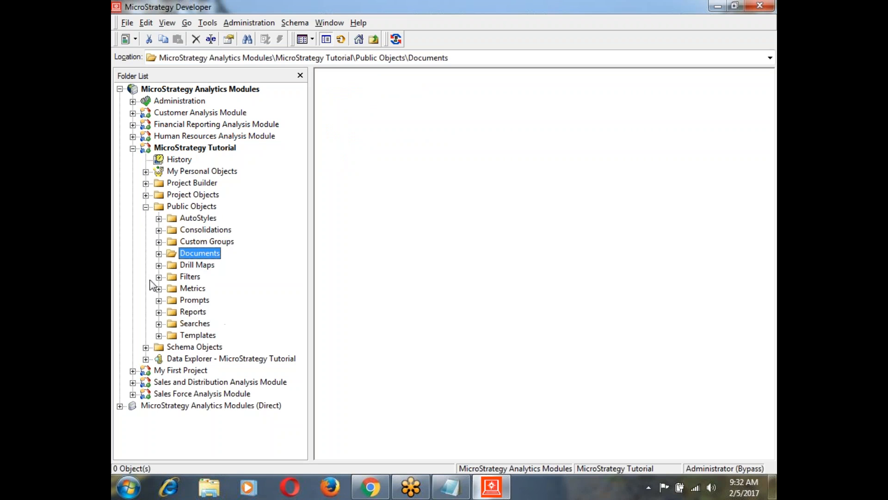
pyautogui.click(198, 312)
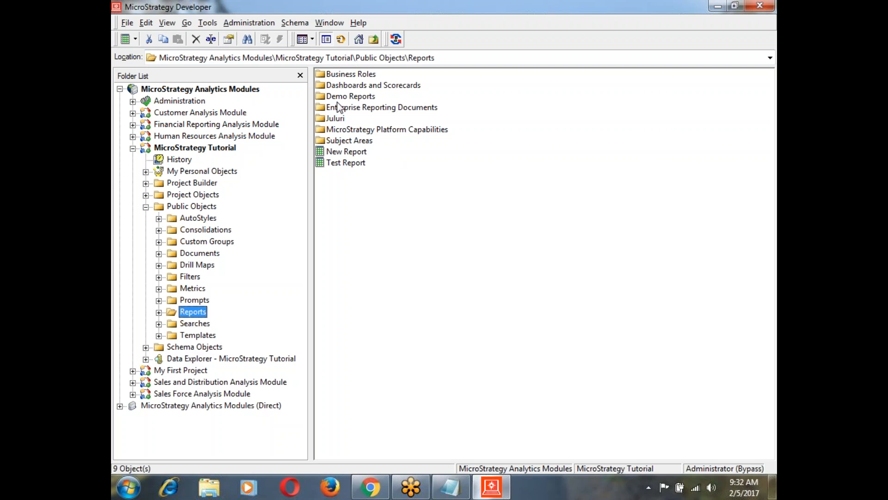
# - Expand the Reports folder in the tree and open its Demo Reports subfolder, checking it for further subfolders
pyautogui.click(159, 312)
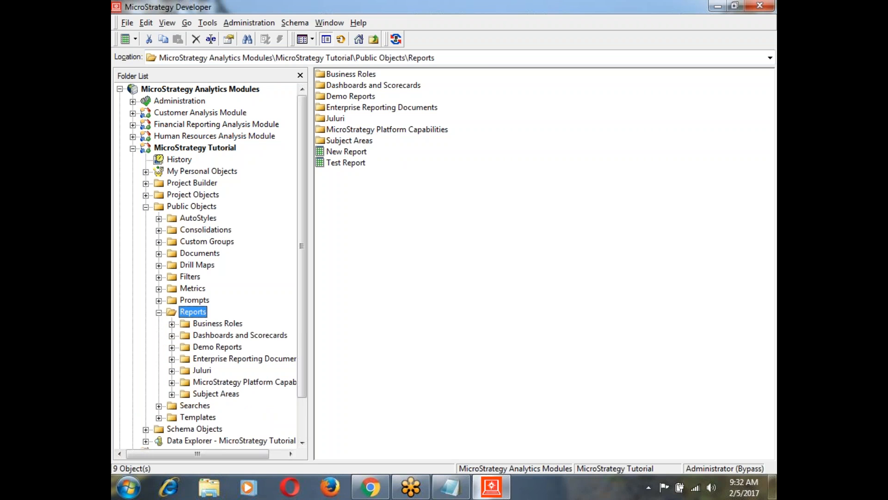
pyautogui.click(223, 348)
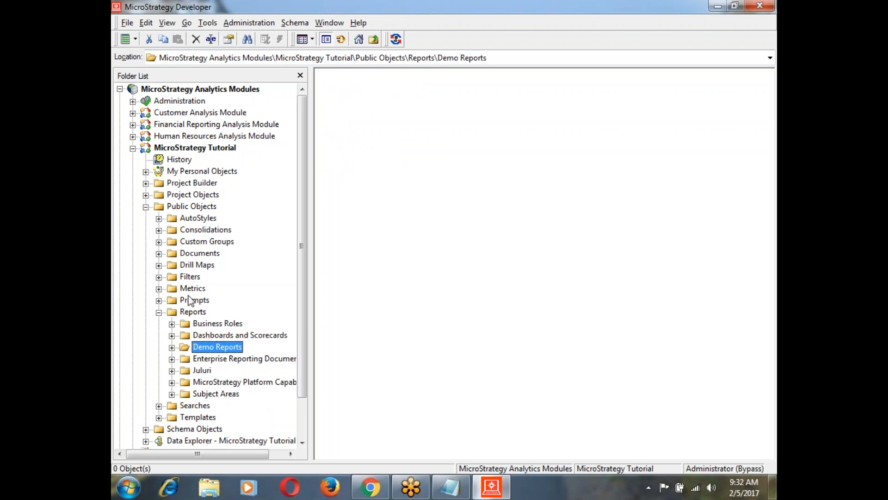
pyautogui.click(172, 347)
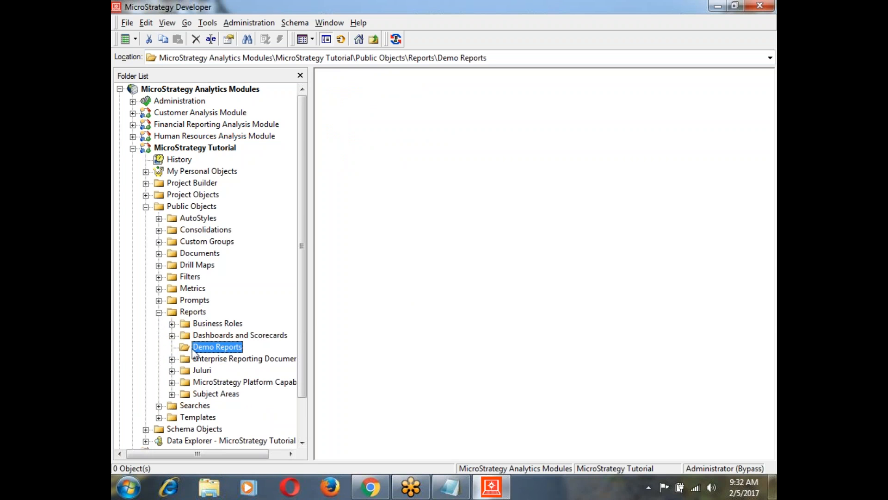
# - Delete the Demo Reports folder from the Reports folder, leaving the change comment empty
pyautogui.rightClick(225, 351)
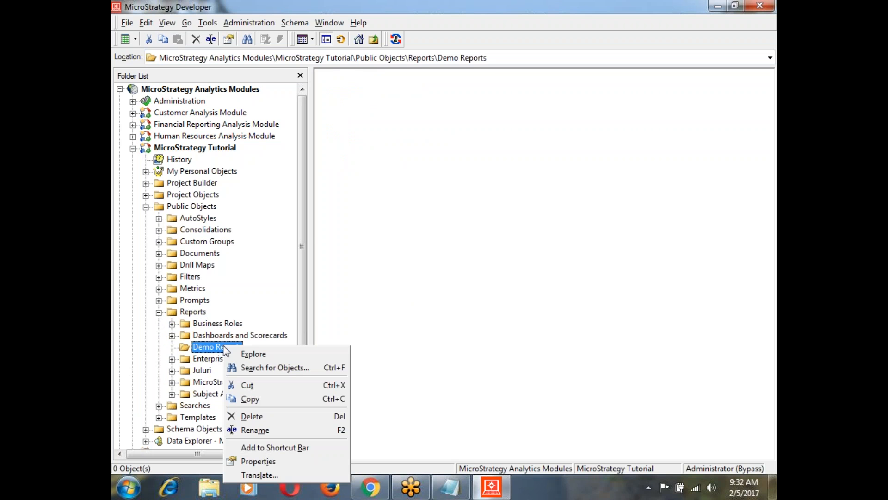
pyautogui.click(248, 416)
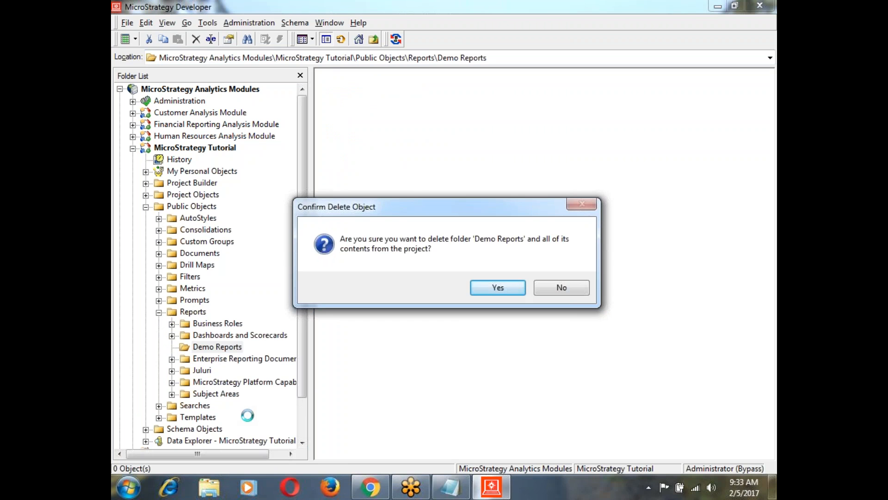
pyautogui.click(498, 288)
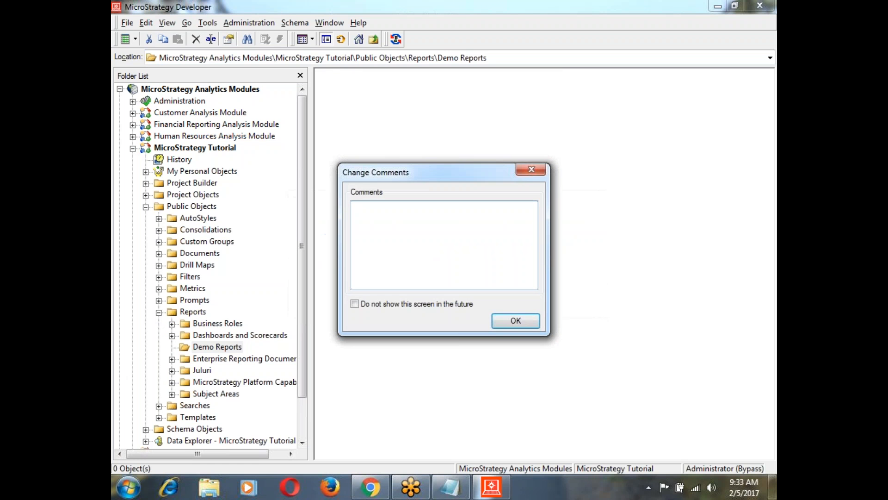
pyautogui.click(520, 321)
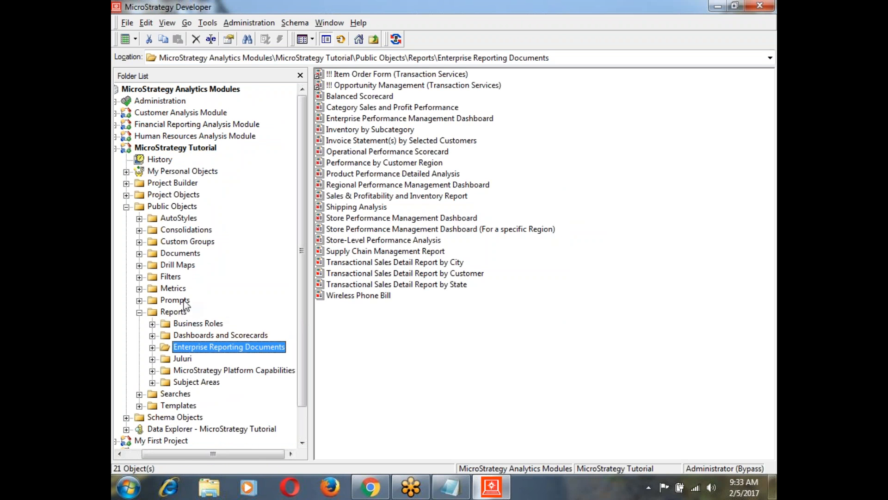
# - Create a new folder named Demo Reports inside the Reports folder, without a change comment
pyautogui.click(174, 314)
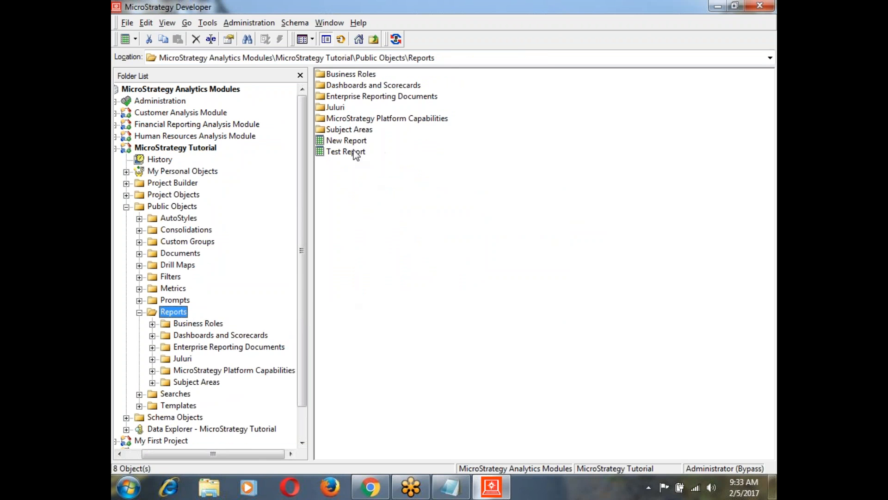
pyautogui.rightClick(342, 240)
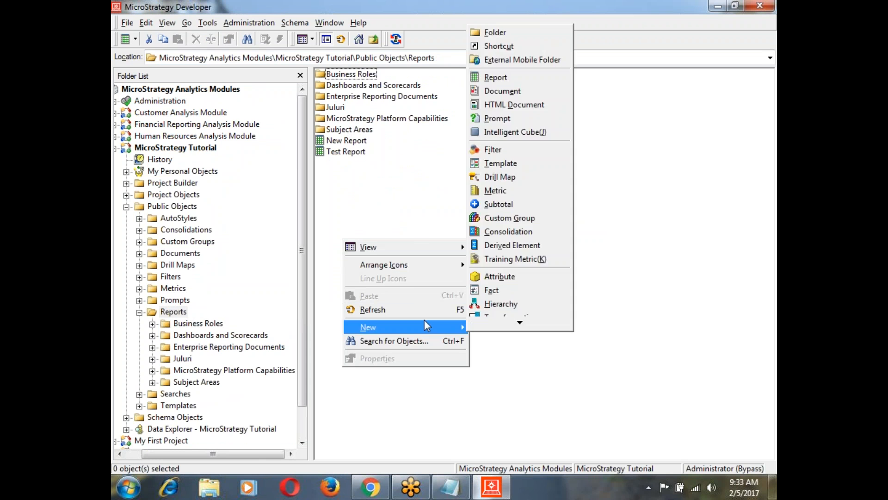
pyautogui.moveTo(437, 332)
pyautogui.moveTo(495, 326)
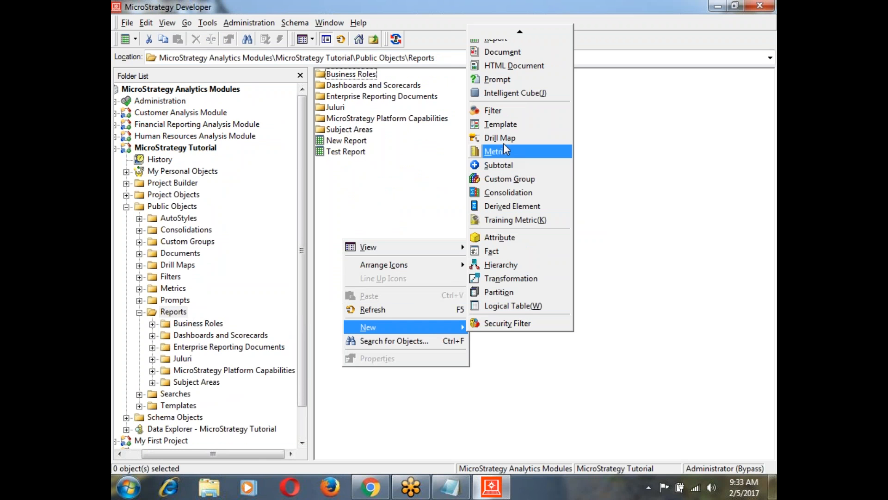
pyautogui.moveTo(500, 31)
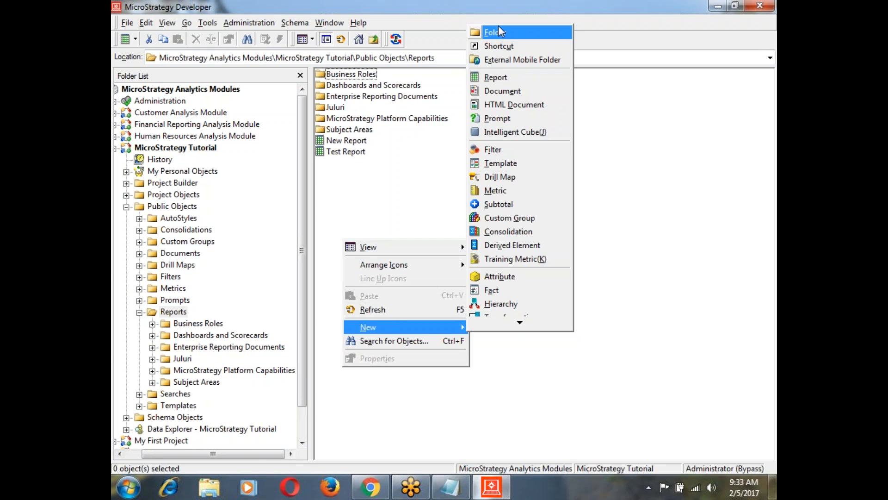
pyautogui.click(498, 32)
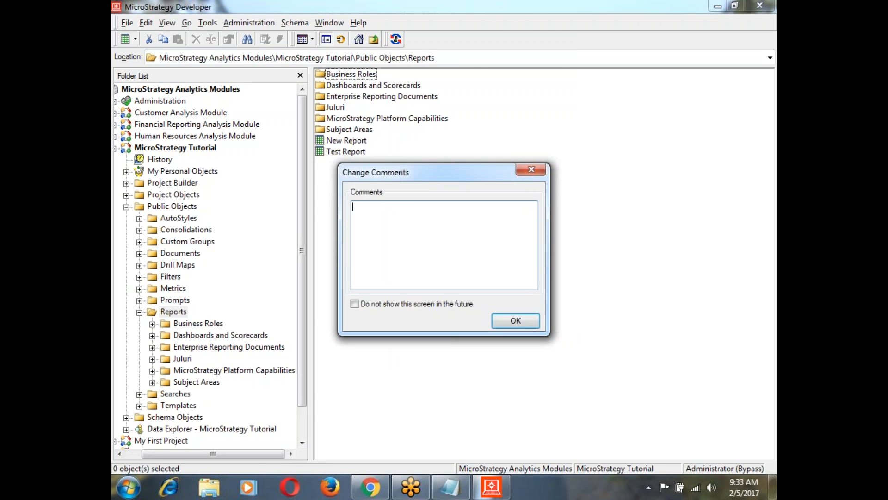
pyautogui.click(517, 321)
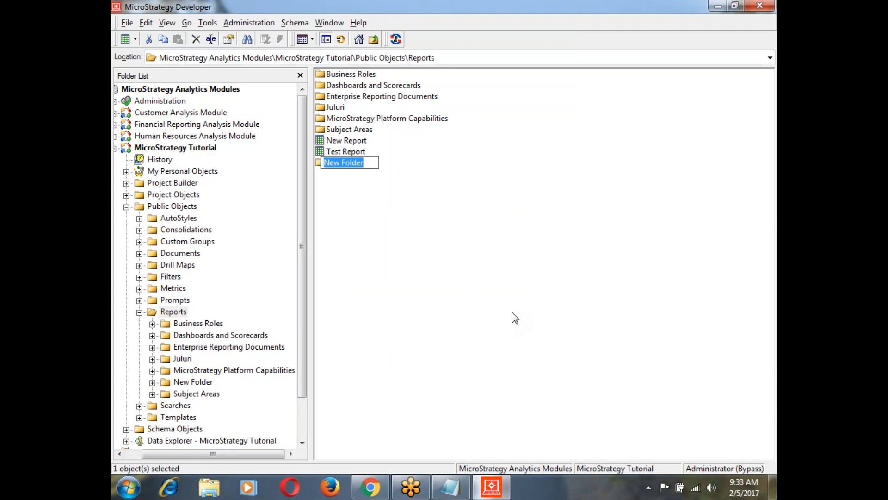
pyautogui.press('BackSpace')
pyautogui.write('Demo')
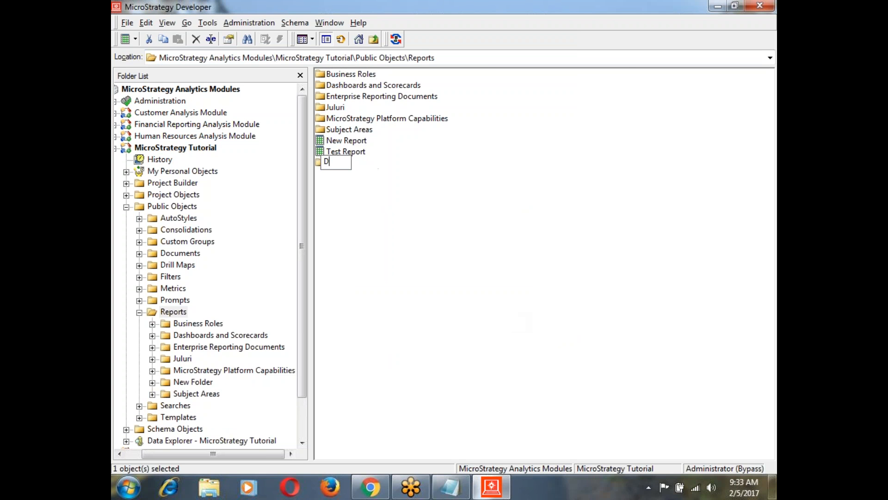
pyautogui.write('Reports')
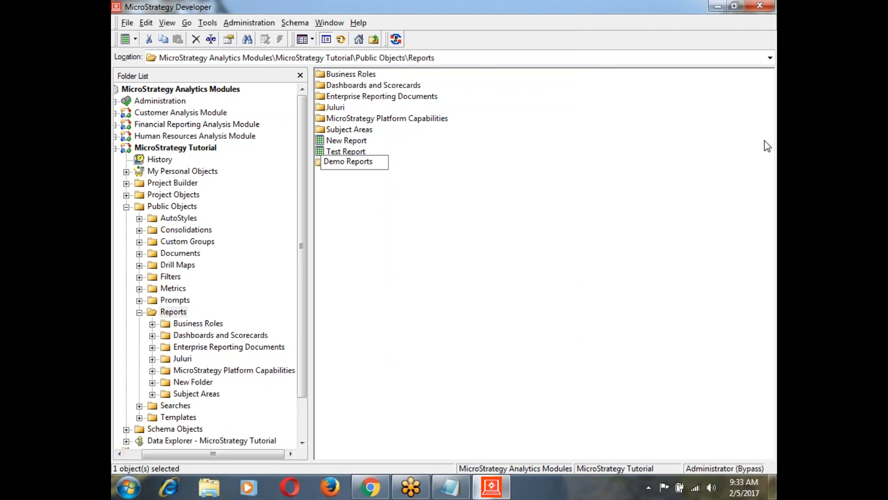
pyautogui.press('Return')
pyautogui.click(390, 192)
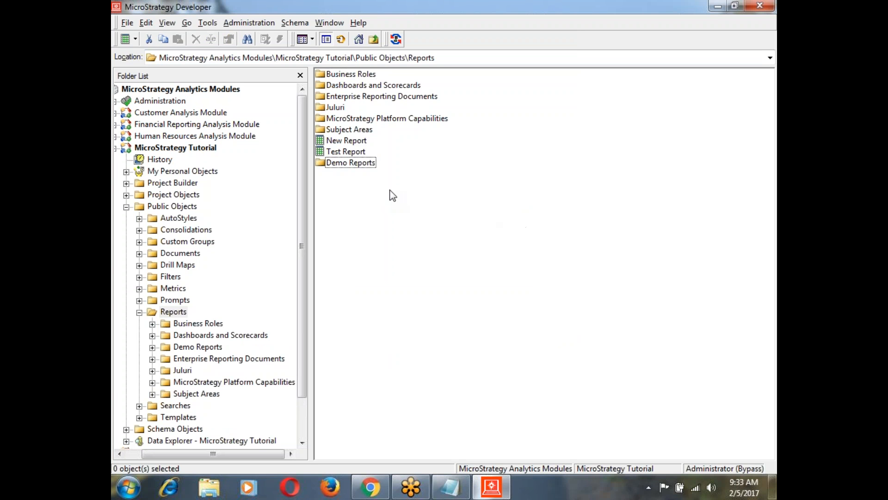
# - Open the new Demo Reports folder and start a report in it from the Blank Report template
pyautogui.doubleClick(365, 162)
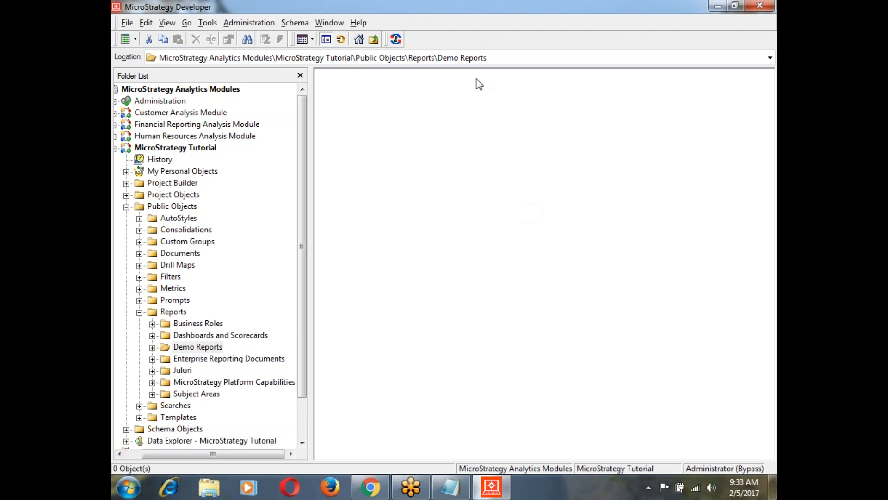
pyautogui.rightClick(345, 98)
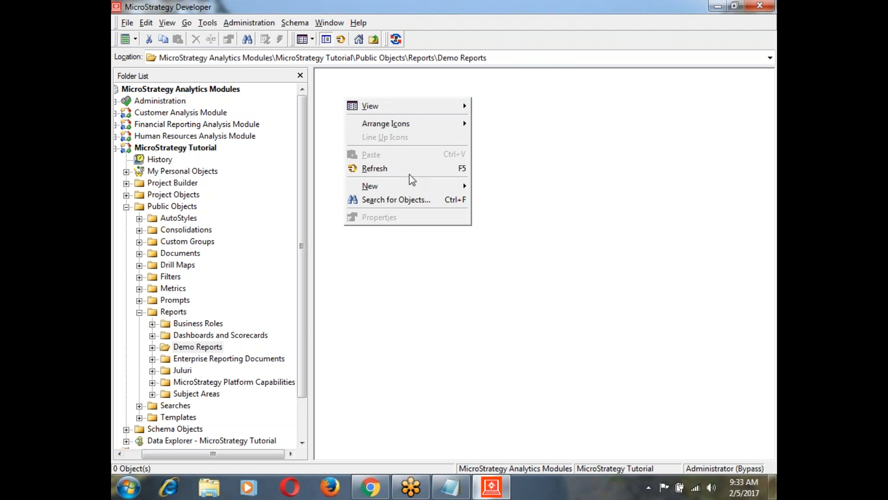
pyautogui.moveTo(412, 191)
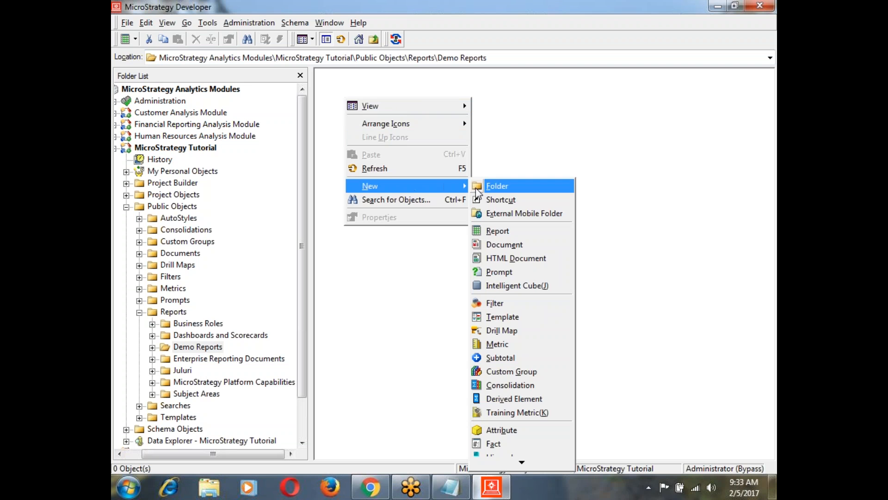
pyautogui.click(494, 237)
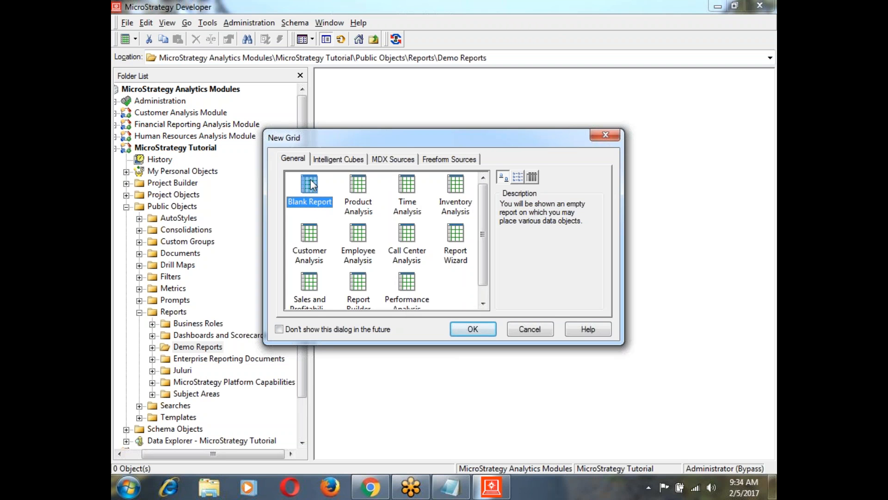
pyautogui.click(468, 329)
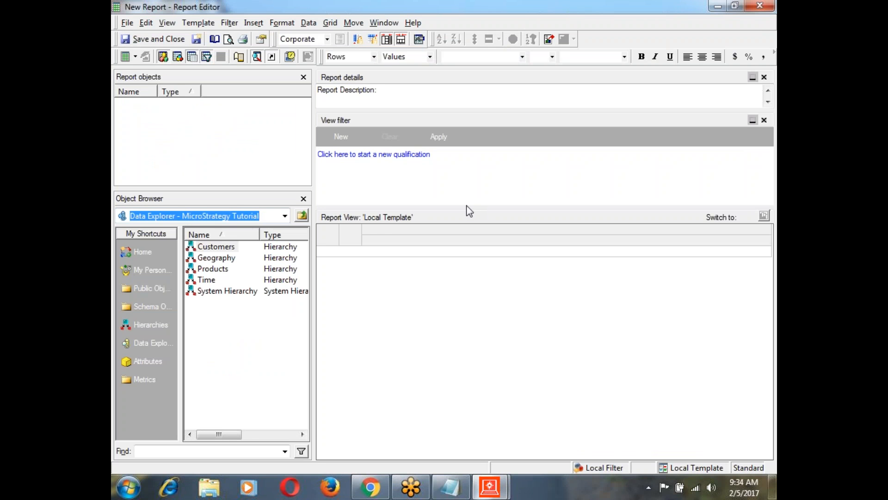
# - Hide the View filter, Report details, Report objects and Object Browser panes, and close the Report Editor without saving
pyautogui.click(764, 120)
pyautogui.click(764, 77)
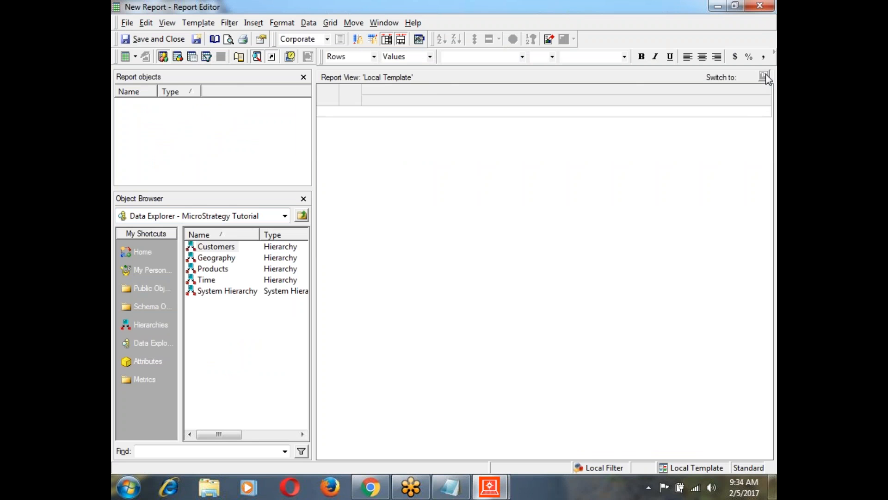
pyautogui.click(304, 76)
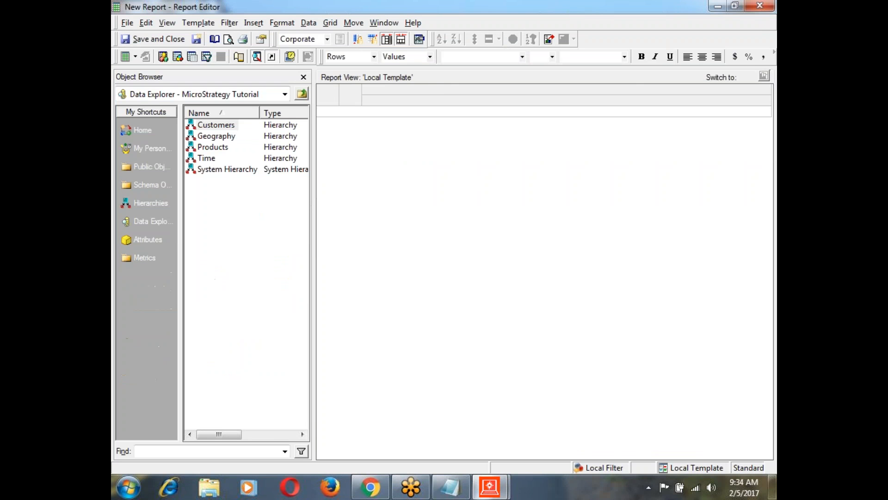
pyautogui.click(304, 76)
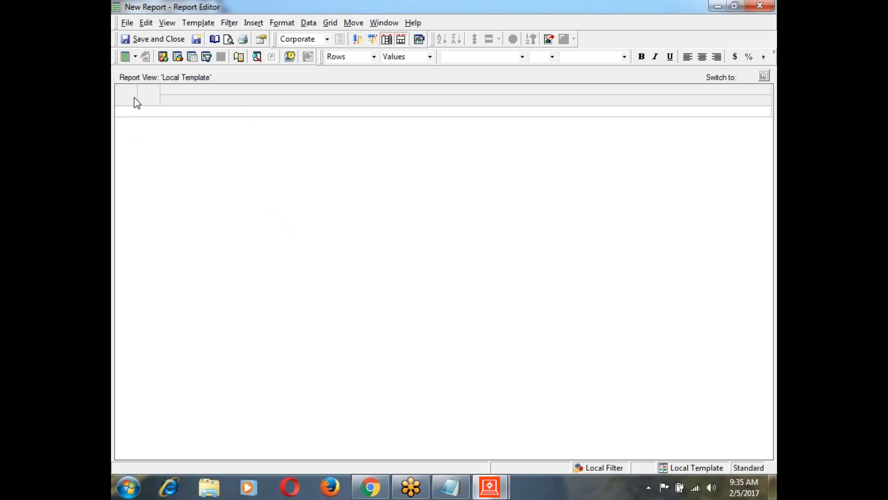
pyautogui.click(751, 10)
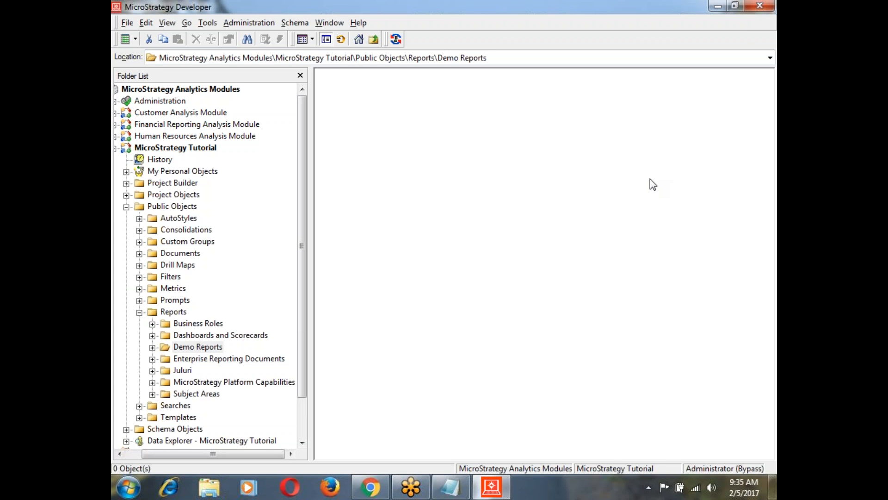
# - Start another new report in the Demo Reports folder, again using the Blank Report template
pyautogui.rightClick(346, 99)
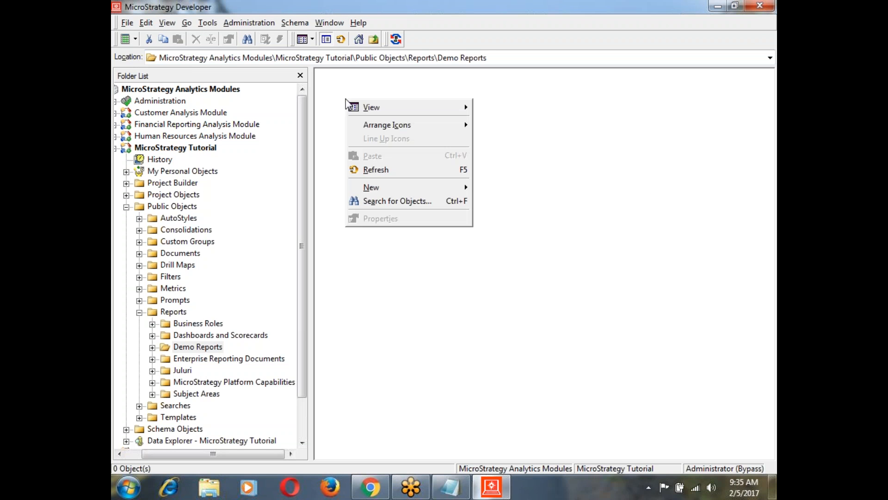
pyautogui.click(439, 188)
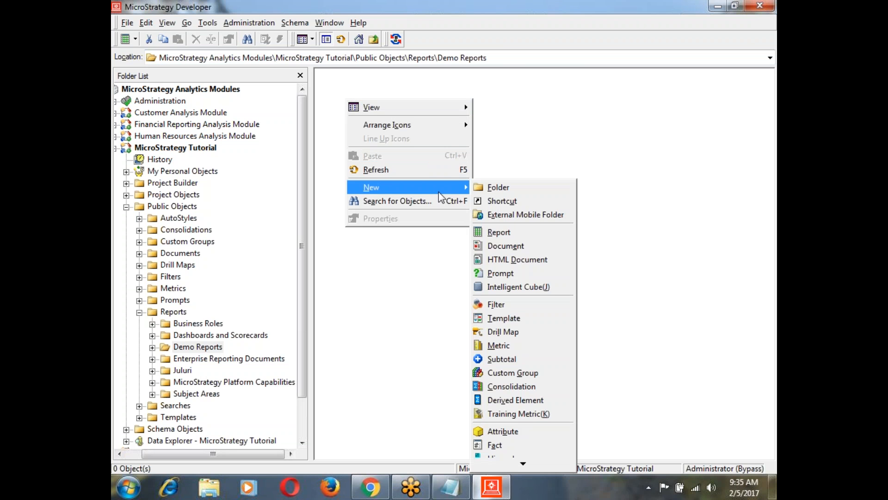
pyautogui.click(503, 239)
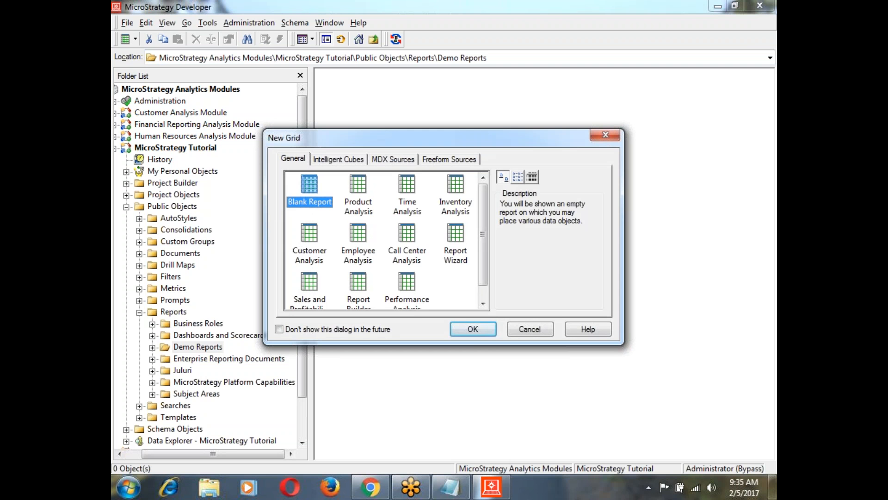
pyautogui.click(469, 340)
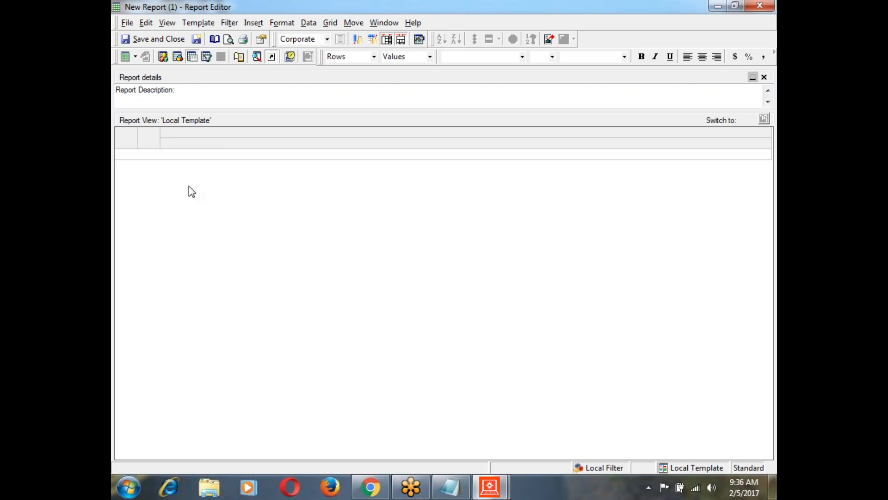
# - Display the Object Browser in the Report Editor and look through its list of project locations
pyautogui.click(168, 24)
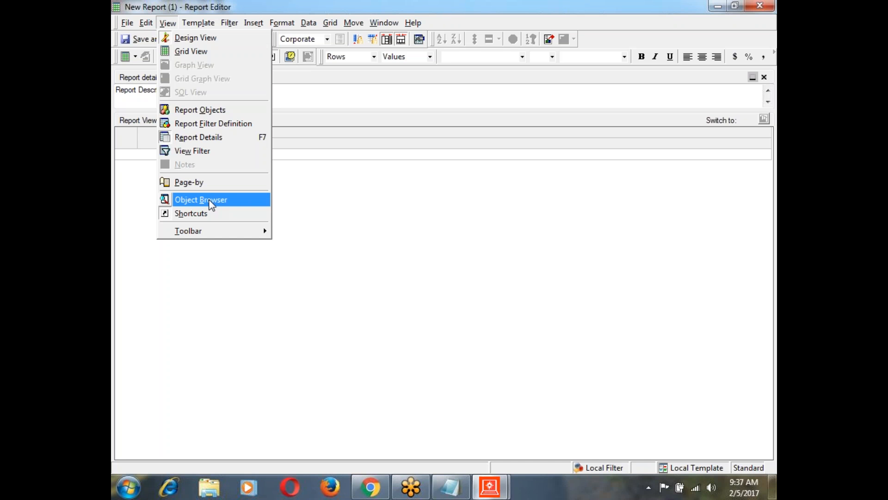
pyautogui.click(210, 202)
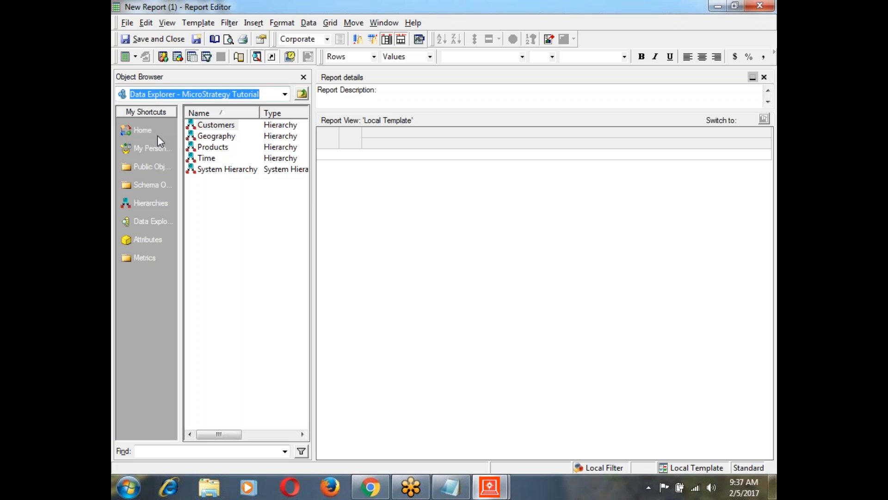
pyautogui.click(285, 95)
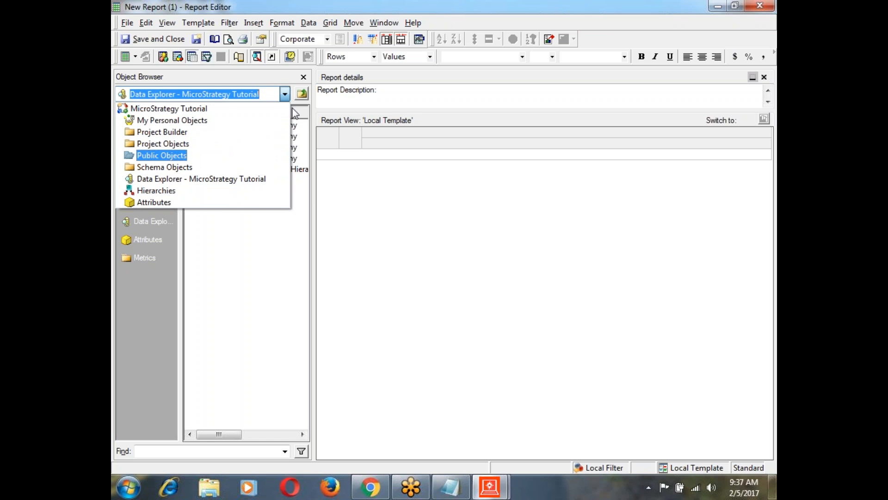
pyautogui.click(286, 94)
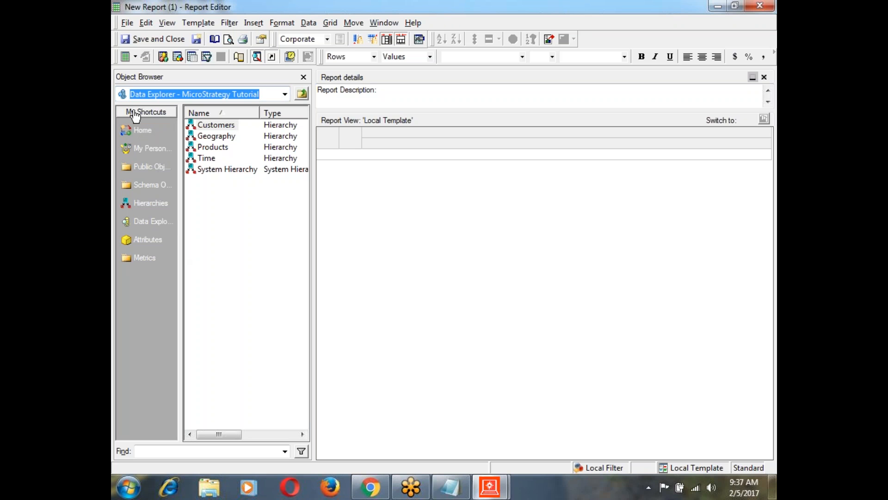
# - Look through the Metrics and Attributes locations and the MicroStrategy Tutorial root in the Object Browser
pyautogui.click(141, 258)
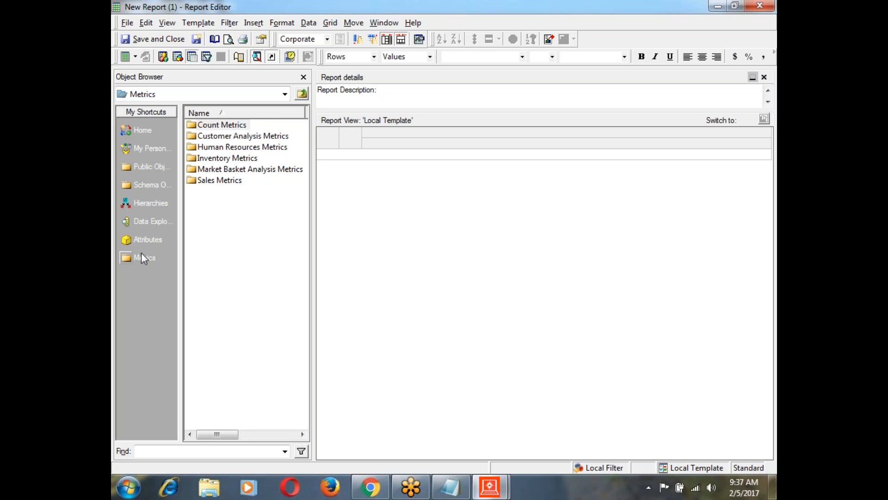
pyautogui.click(141, 239)
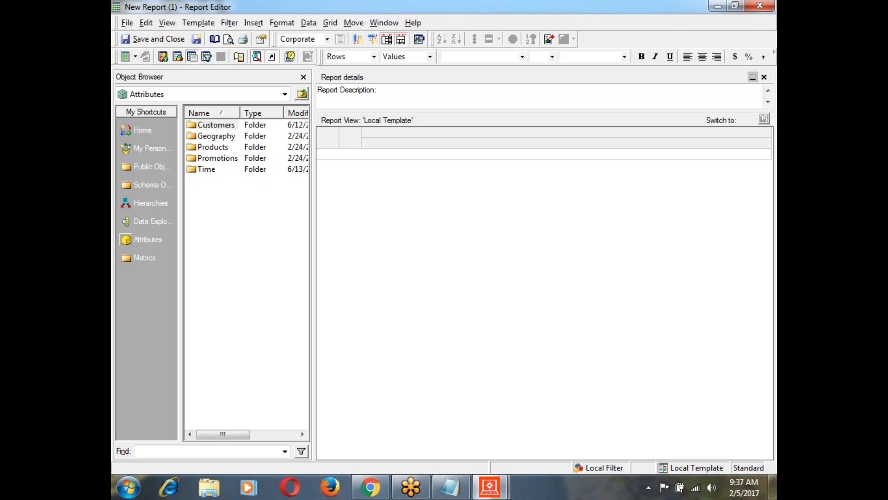
pyautogui.click(284, 95)
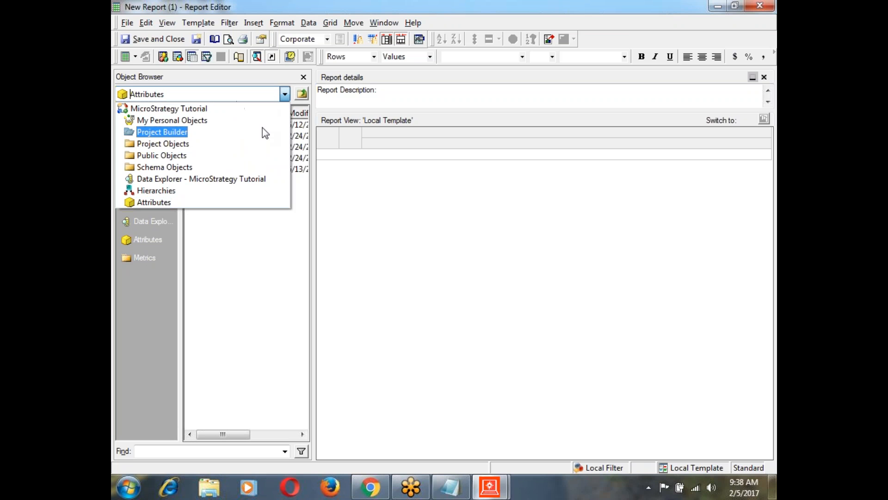
pyautogui.click(283, 94)
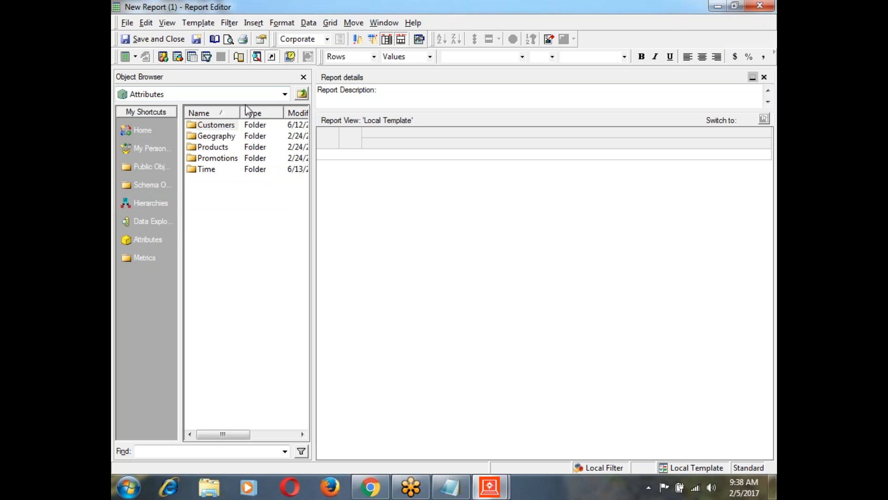
pyautogui.click(284, 94)
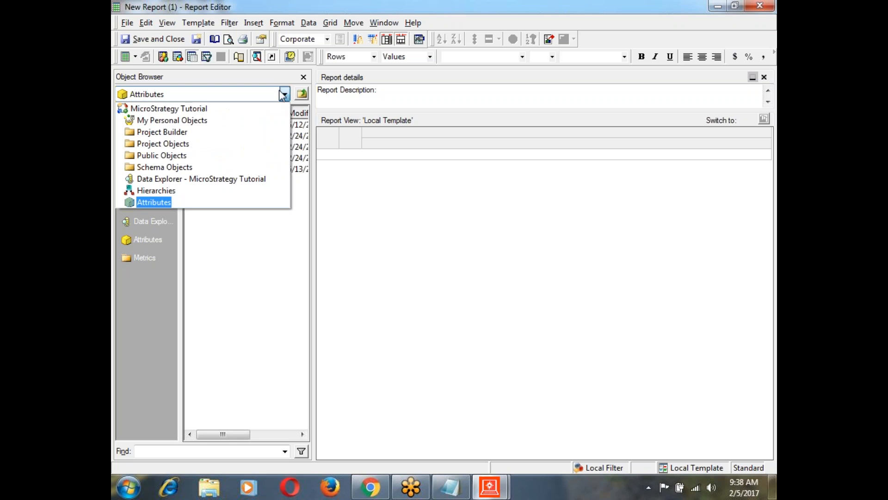
pyautogui.click(238, 109)
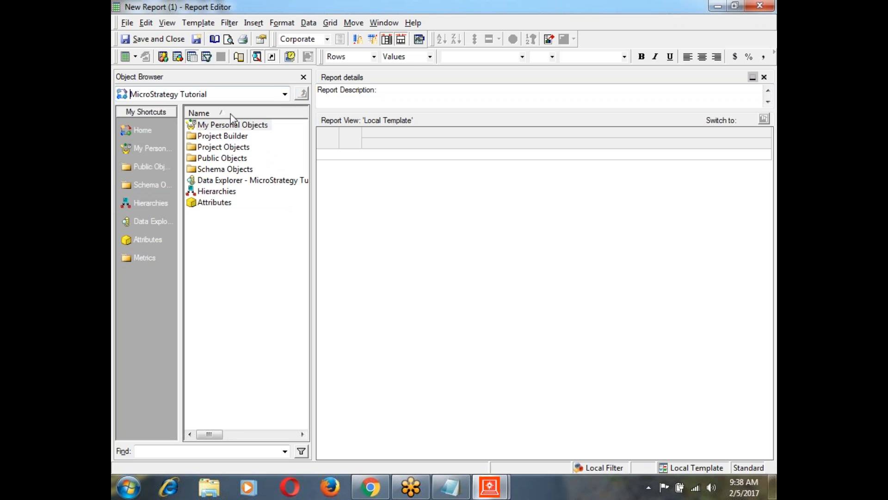
pyautogui.click(149, 257)
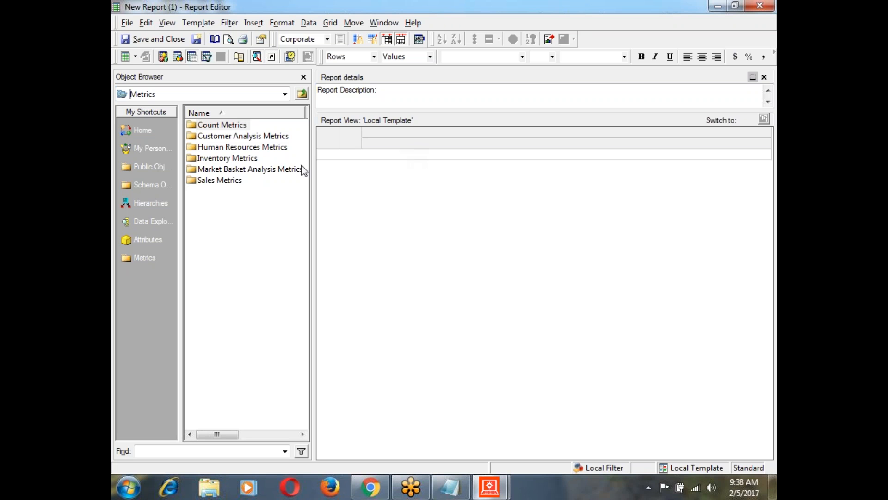
# - Examine the attributes available in the Geography, Time and Products folders under Attributes
pyautogui.click(146, 239)
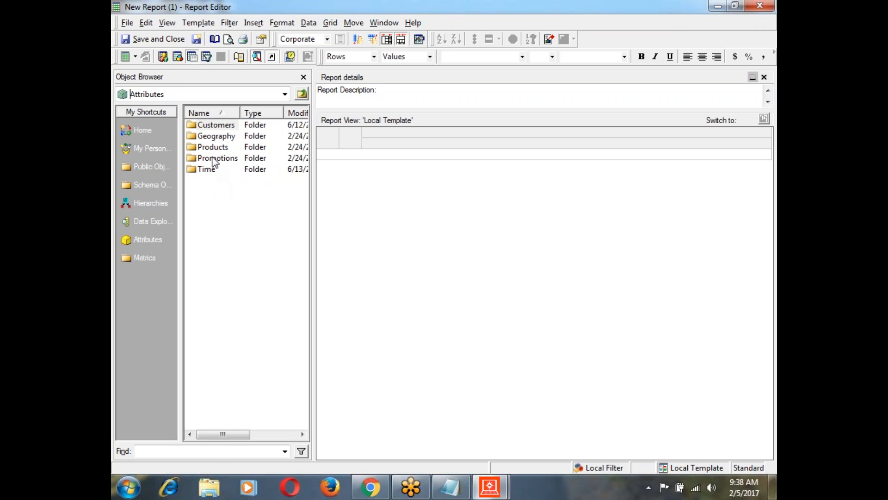
pyautogui.click(216, 137)
pyautogui.doubleClick(215, 137)
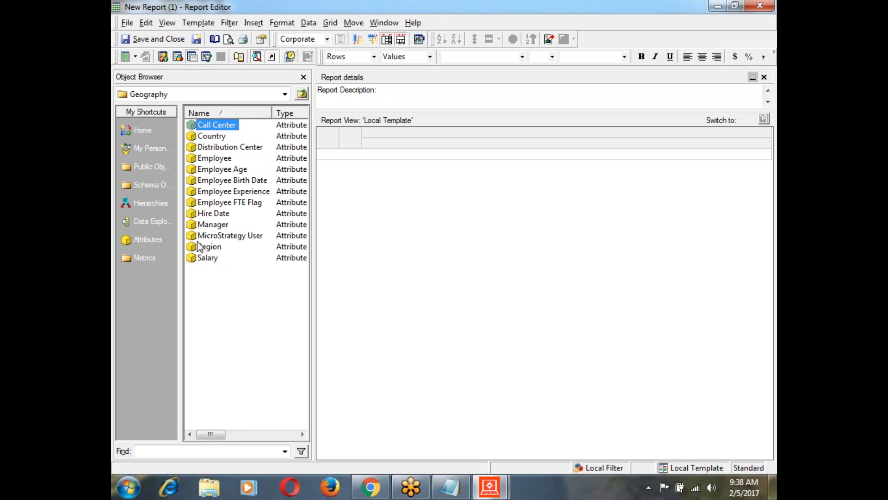
pyautogui.click(301, 94)
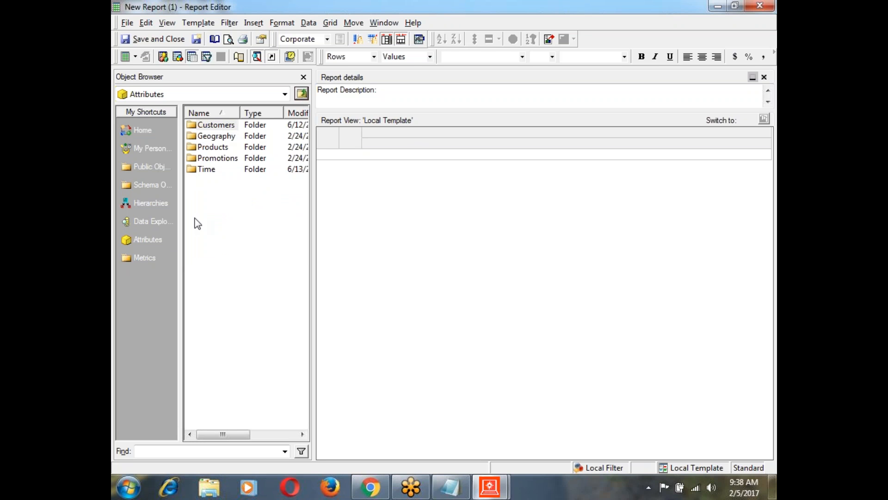
pyautogui.click(126, 239)
pyautogui.click(200, 135)
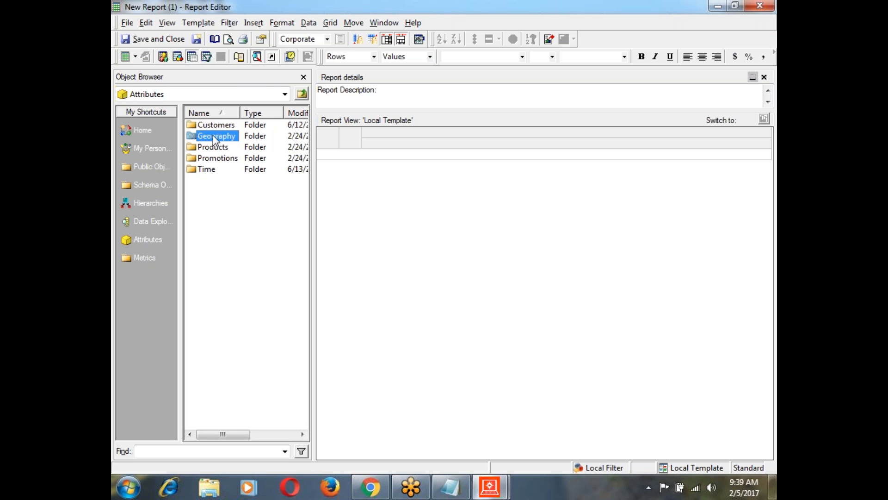
pyautogui.doubleClick(204, 169)
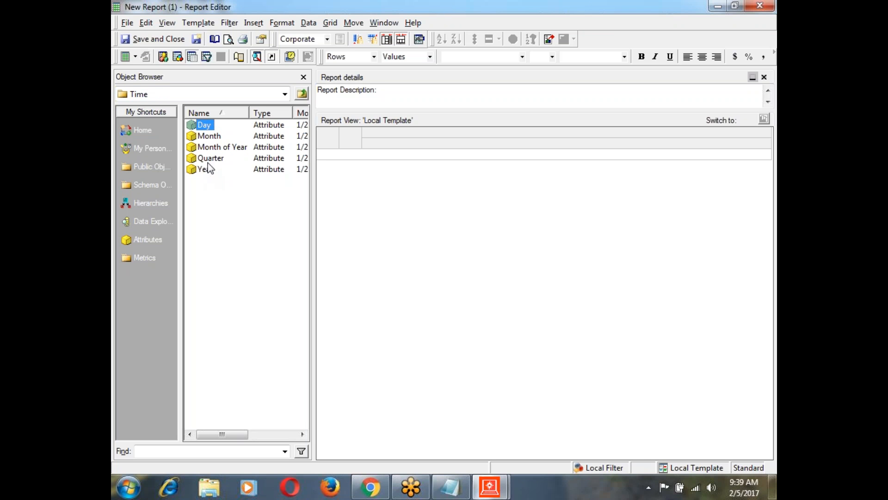
pyautogui.click(302, 94)
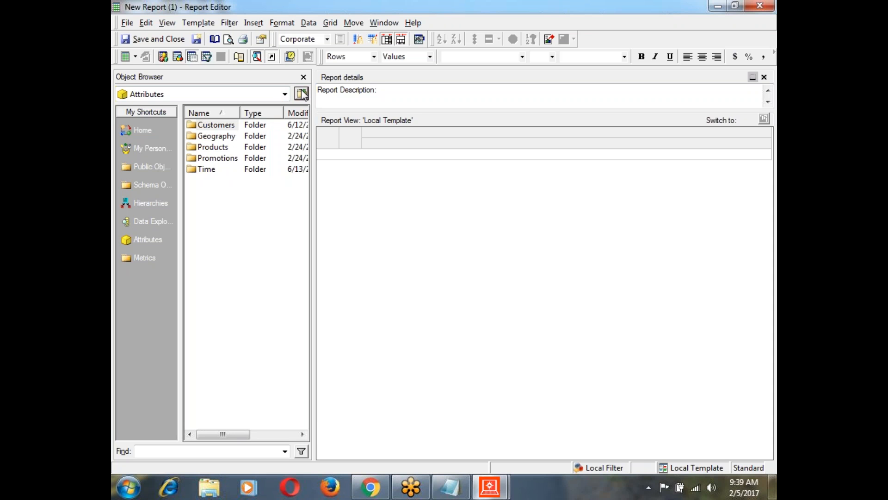
pyautogui.doubleClick(225, 148)
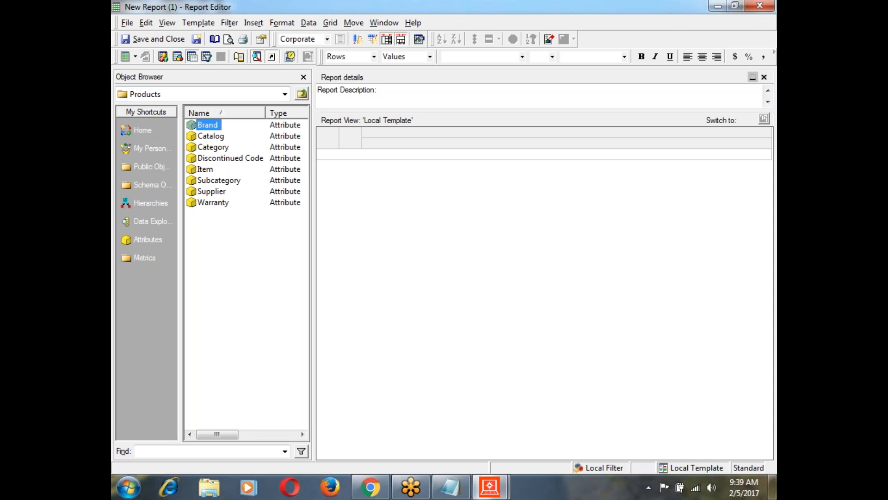
pyautogui.click(302, 94)
pyautogui.doubleClick(216, 135)
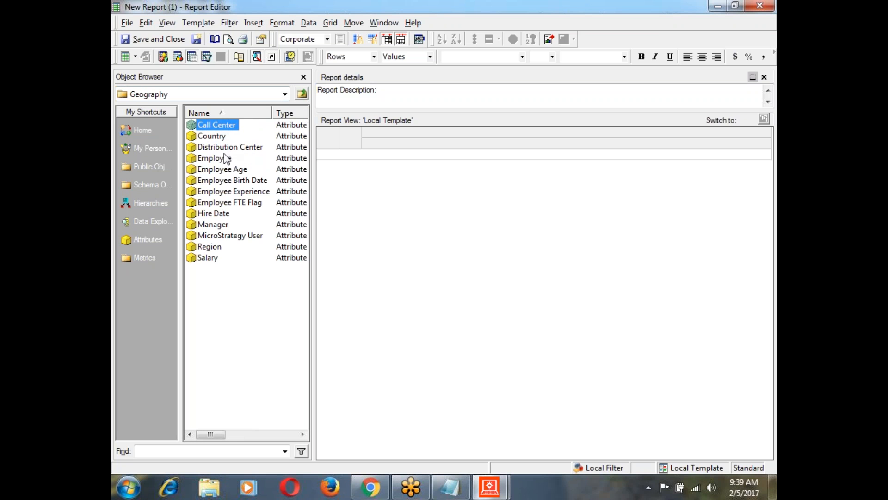
# - Add the Region attribute from the Geography attributes folder to the report
pyautogui.click(302, 94)
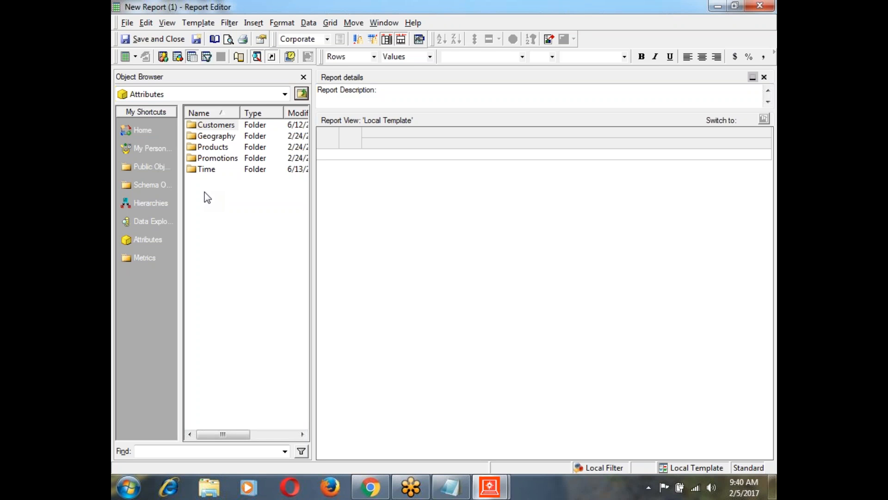
pyautogui.doubleClick(232, 136)
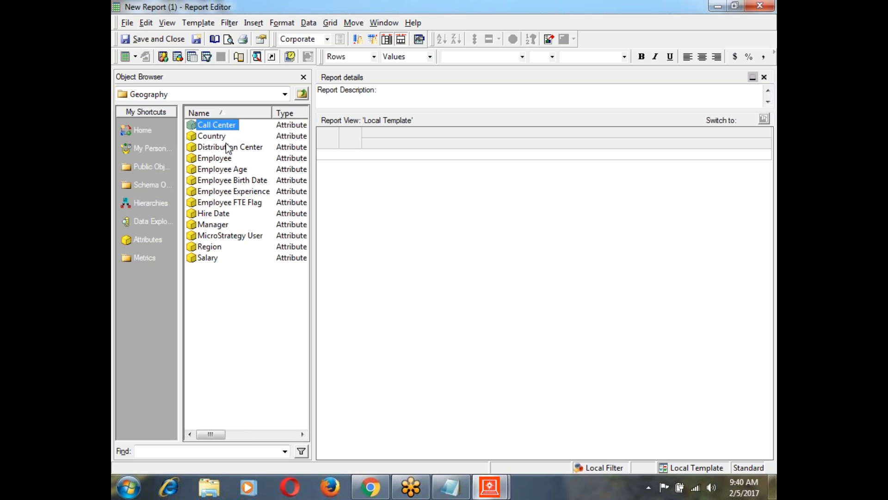
pyautogui.doubleClick(209, 248)
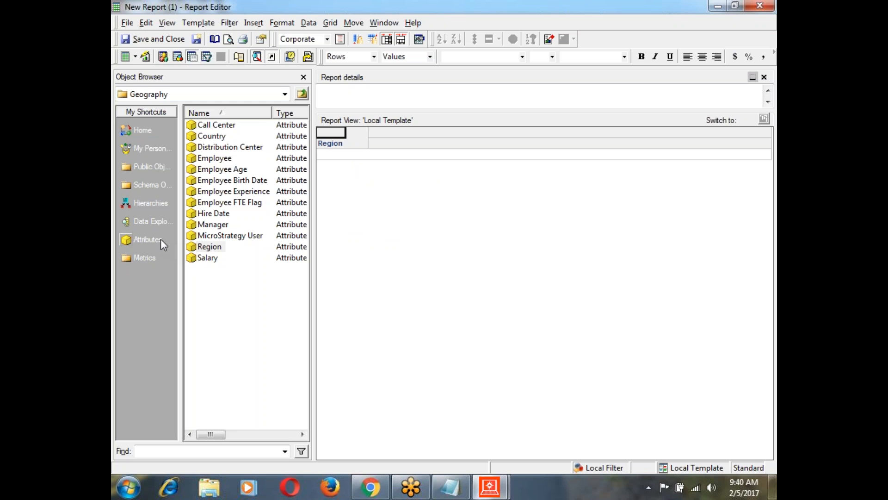
# - Add the Revenue metric from the Sales Metrics folder to the report
pyautogui.click(144, 258)
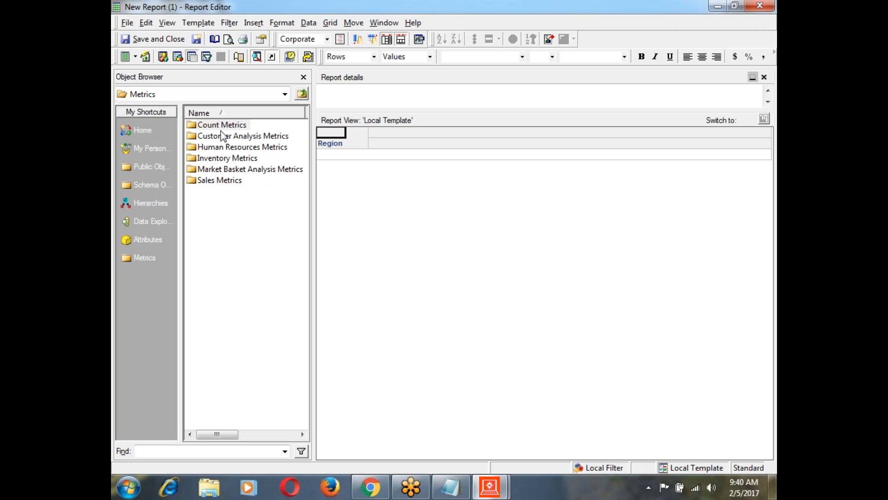
pyautogui.doubleClick(212, 181)
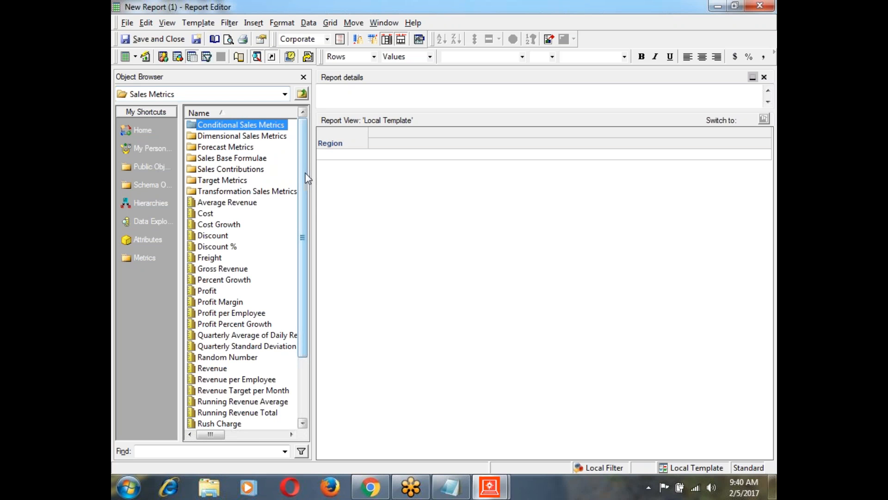
pyautogui.moveTo(304, 174); pyautogui.dragTo(300, 294)
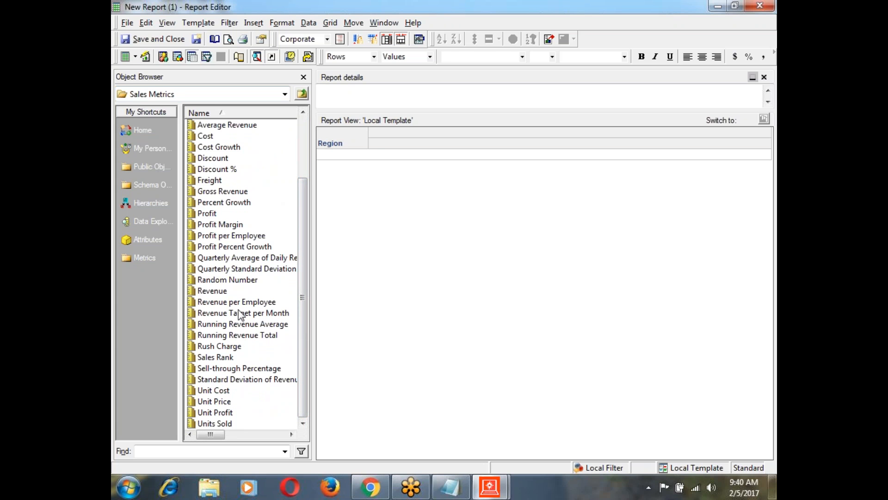
pyautogui.doubleClick(221, 291)
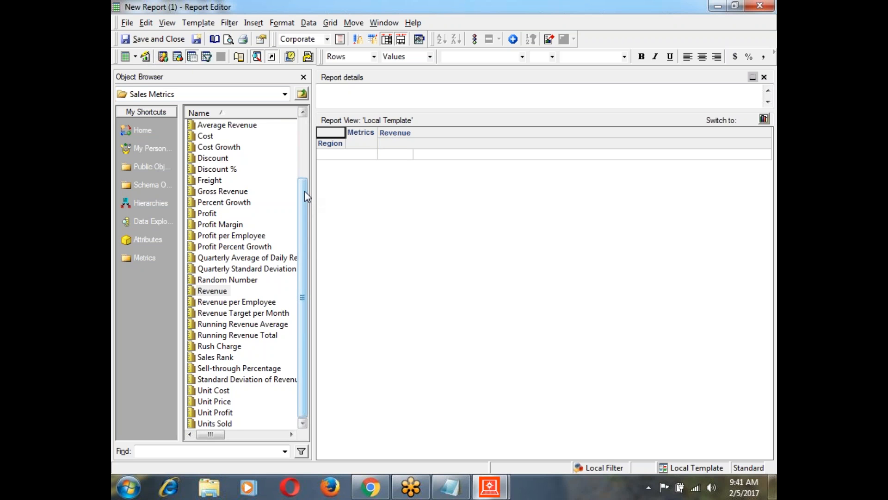
# - Run the report with Region and Revenue and display the result in Grid View
pyautogui.moveTo(304, 190); pyautogui.dragTo(303, 135)
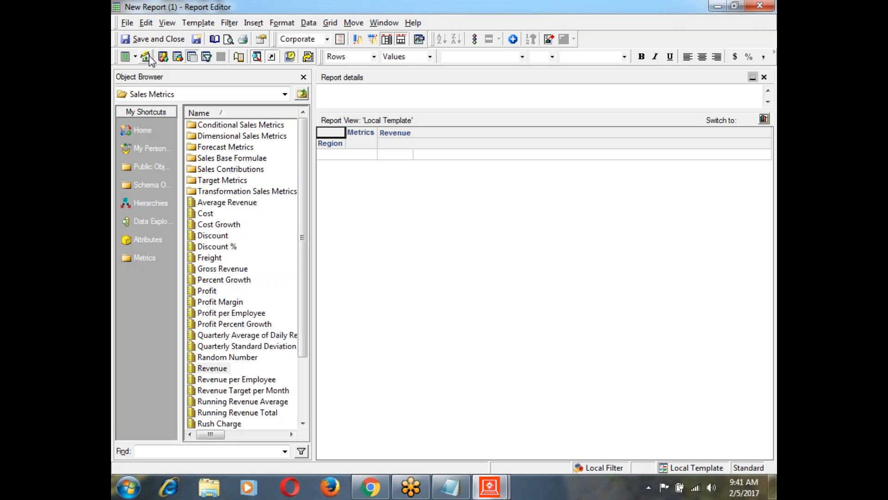
pyautogui.click(146, 56)
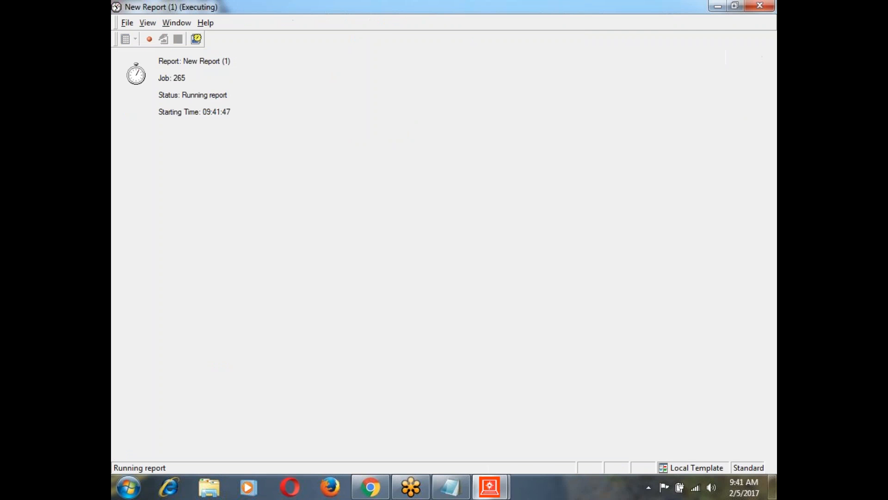
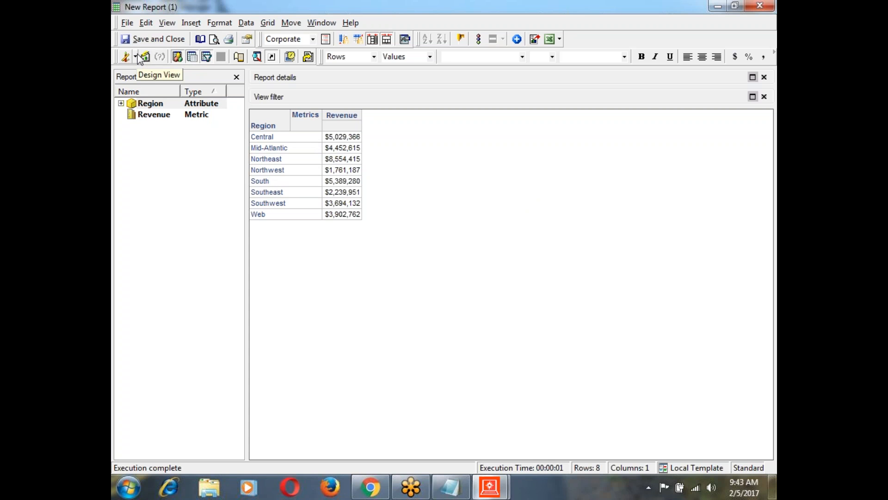
pyautogui.click(136, 56)
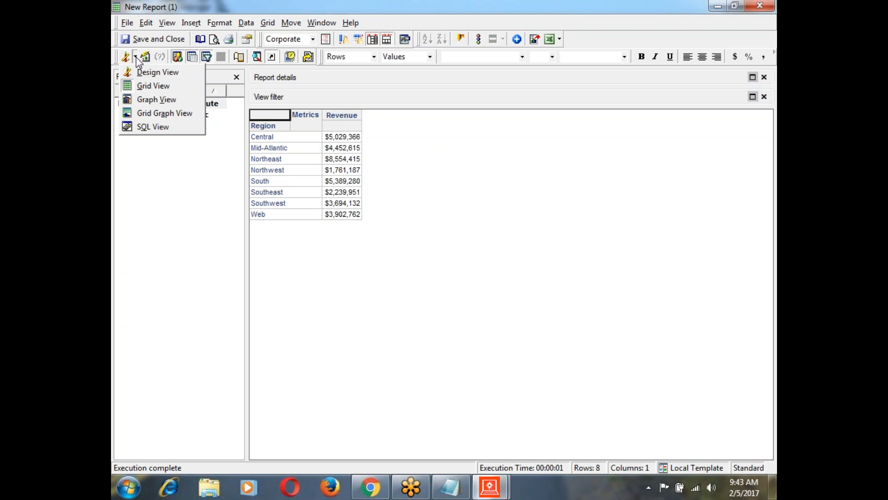
pyautogui.click(144, 86)
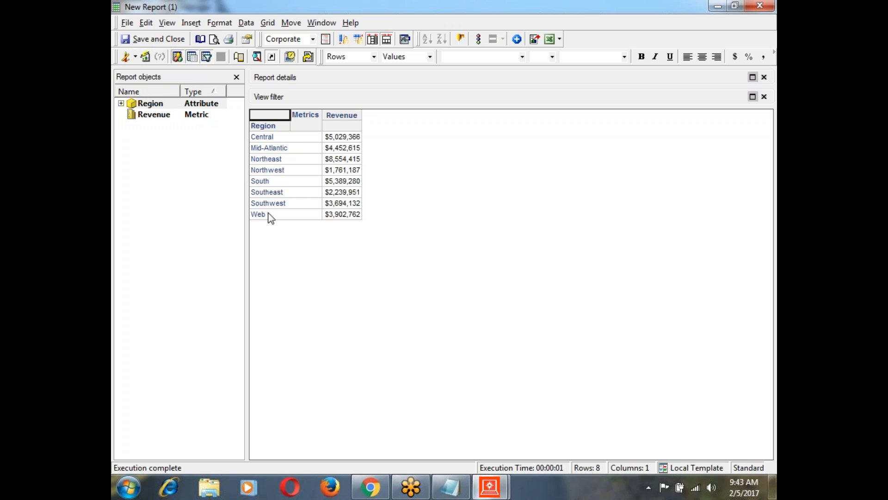
# - Switch the report to Grid Graph View and look through the Bar, Line and Pie options for the graph type
pyautogui.click(136, 57)
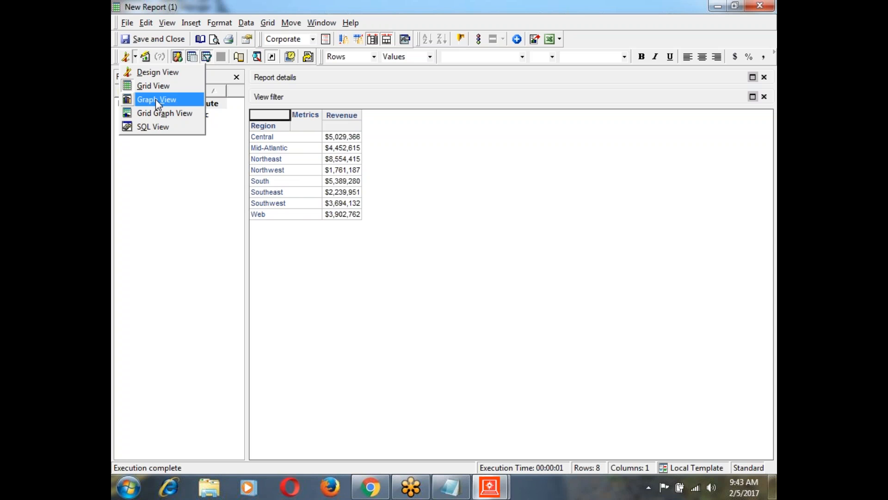
pyautogui.click(153, 111)
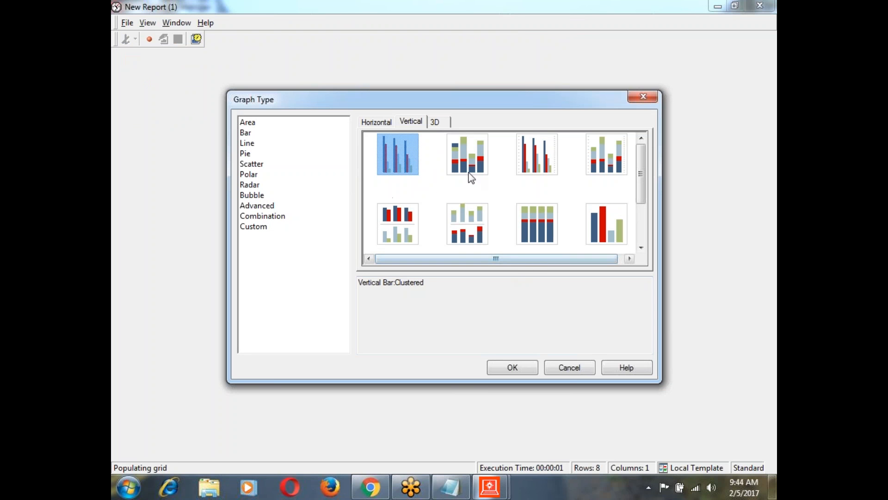
pyautogui.click(246, 135)
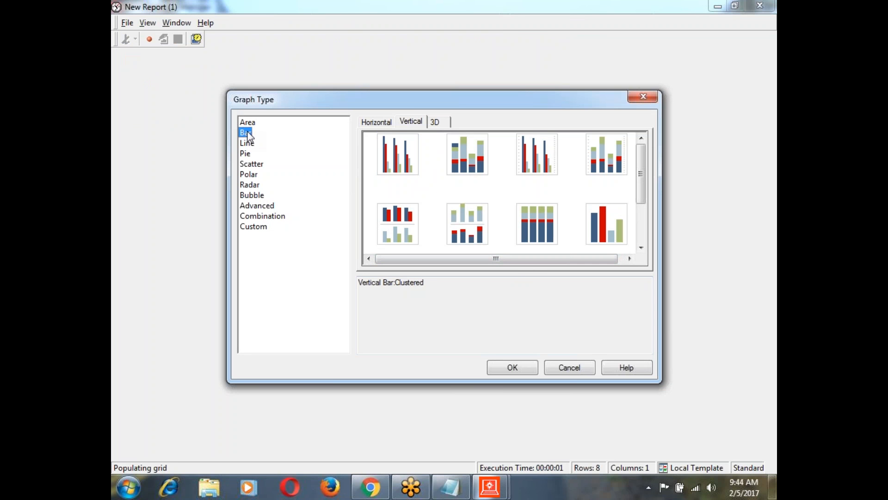
pyautogui.click(410, 124)
pyautogui.click(388, 123)
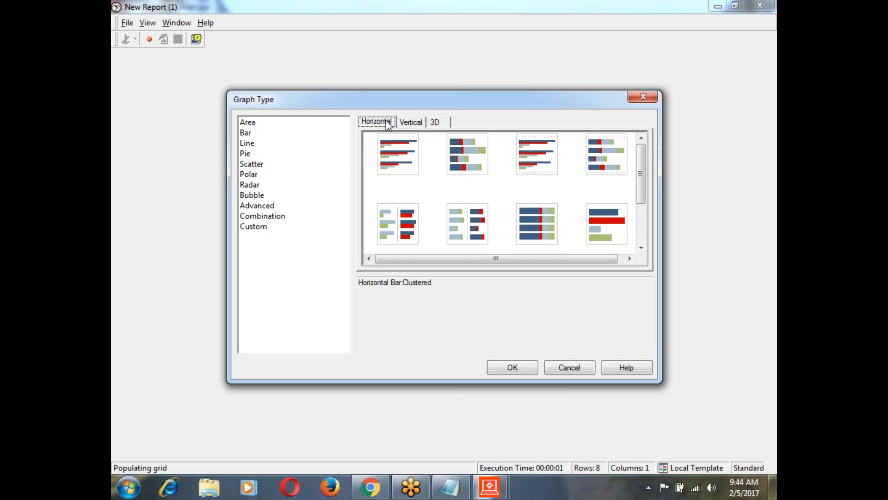
pyautogui.click(248, 144)
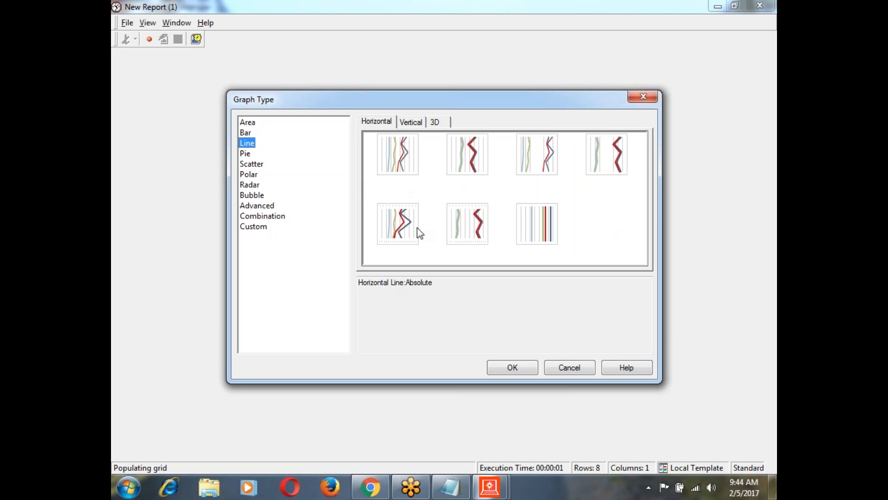
pyautogui.click(384, 125)
pyautogui.click(407, 122)
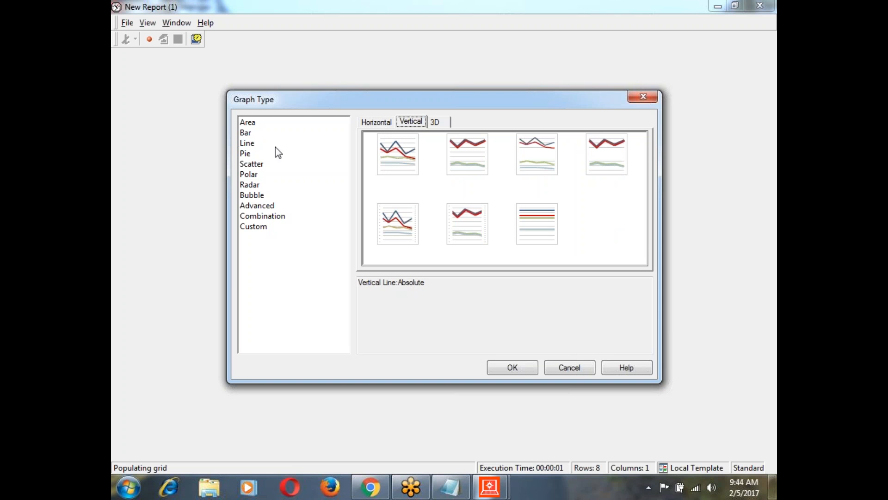
pyautogui.click(247, 153)
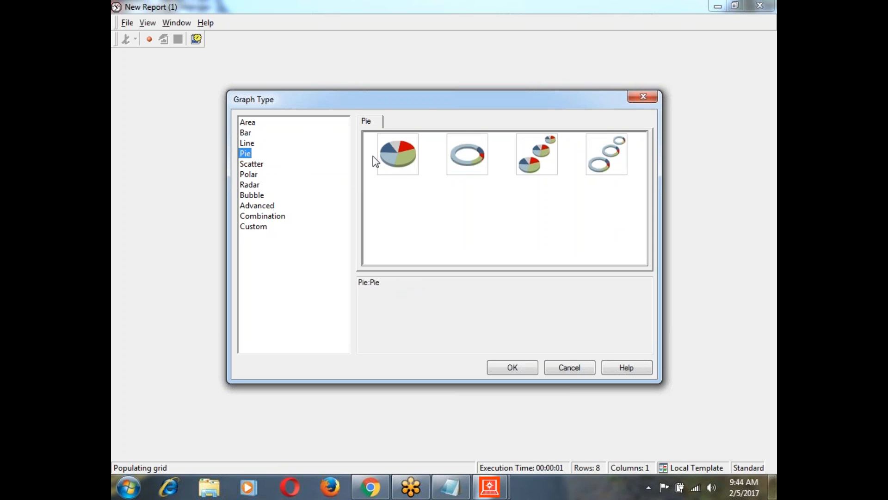
pyautogui.click(462, 157)
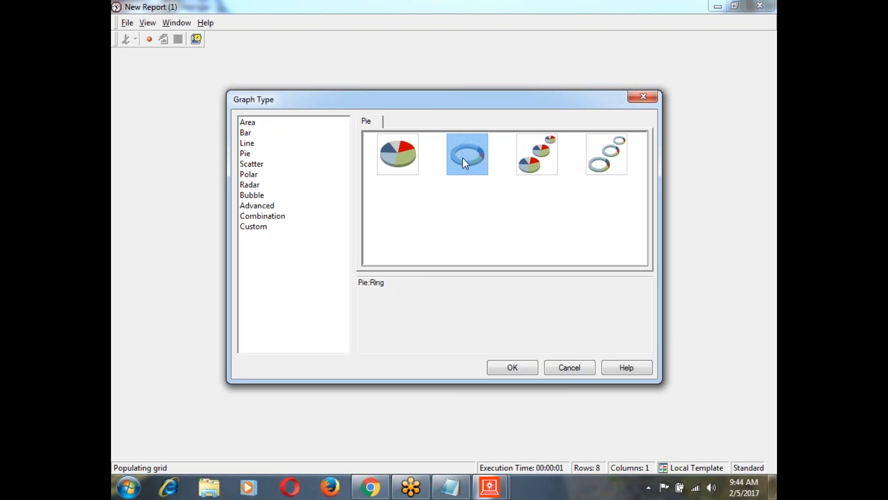
pyautogui.click(414, 163)
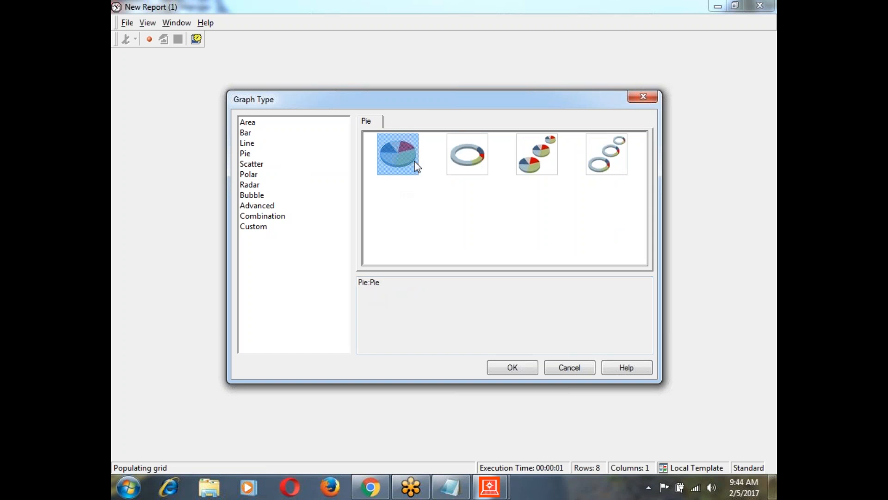
# - Set the graph type to Horizontal Bar:Stacked and display it beside the grid
pyautogui.click(247, 133)
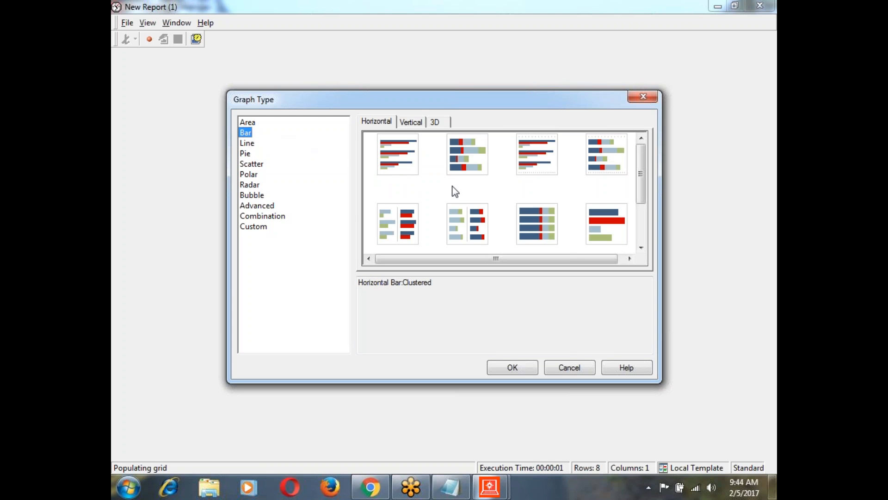
pyautogui.click(378, 121)
pyautogui.click(469, 148)
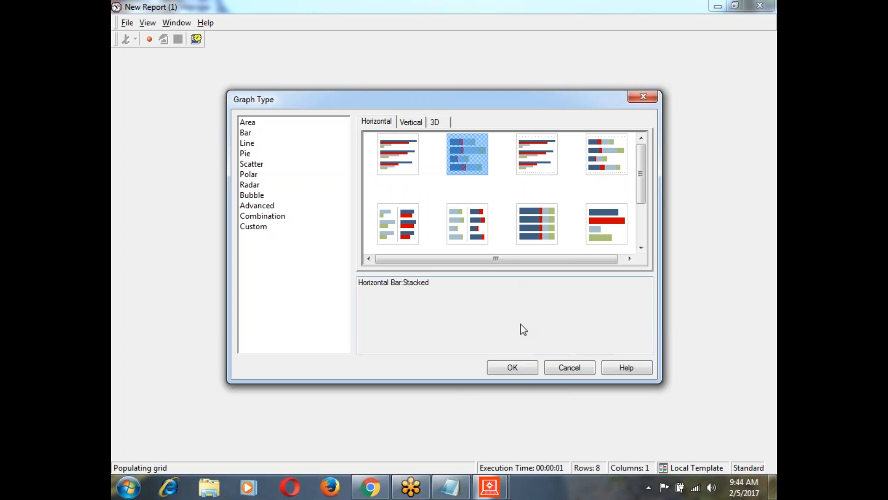
pyautogui.click(514, 367)
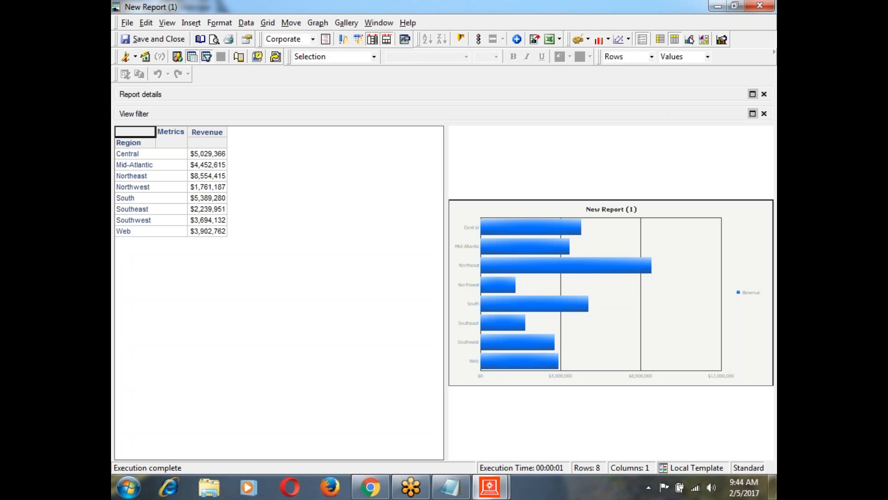
# - Show the report in Graph View alone, compare it with Grid View and return to Graph View
pyautogui.click(136, 57)
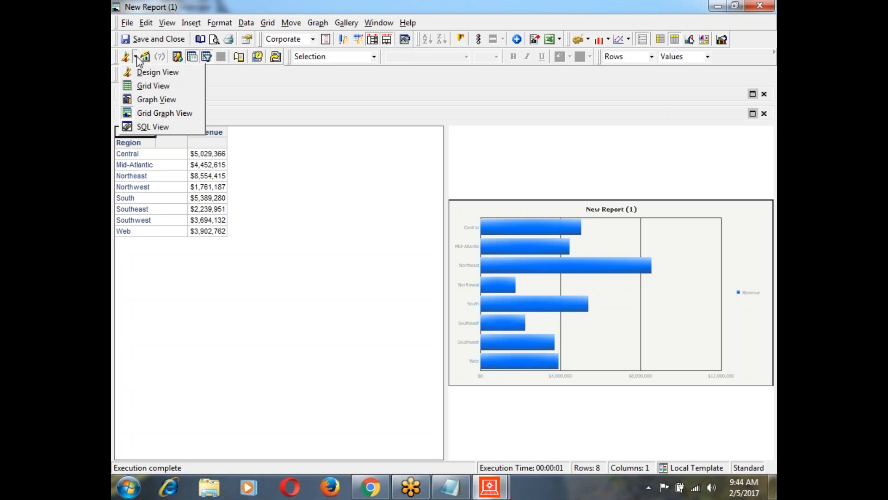
pyautogui.click(168, 100)
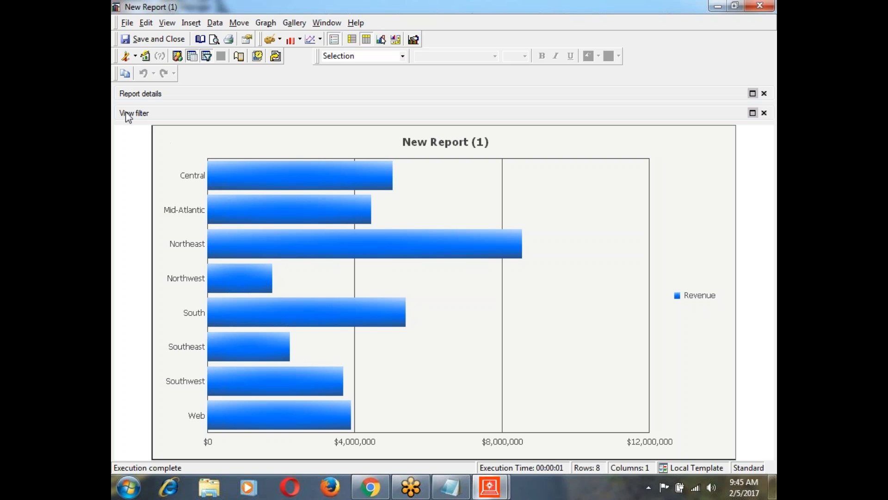
pyautogui.click(135, 56)
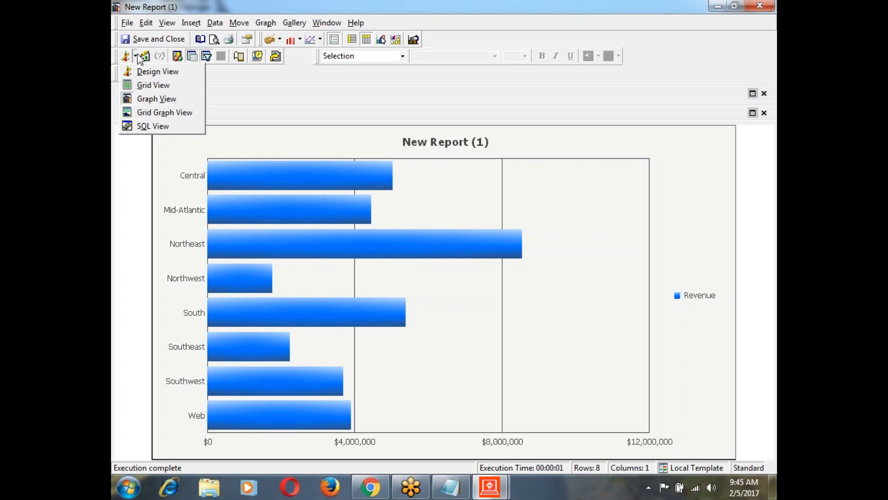
pyautogui.click(138, 84)
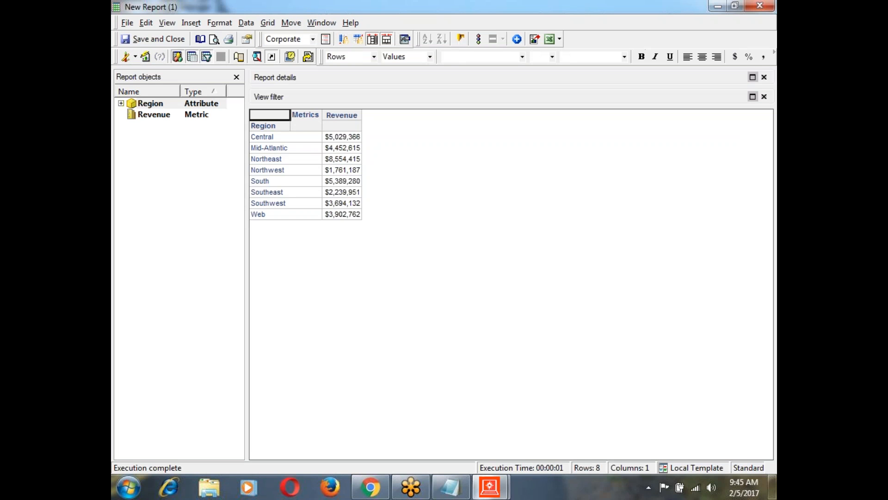
pyautogui.click(136, 57)
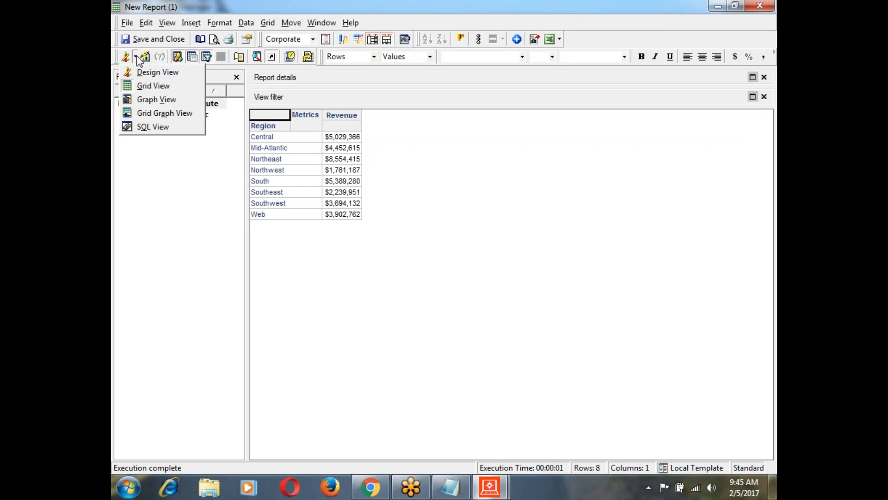
pyautogui.click(146, 101)
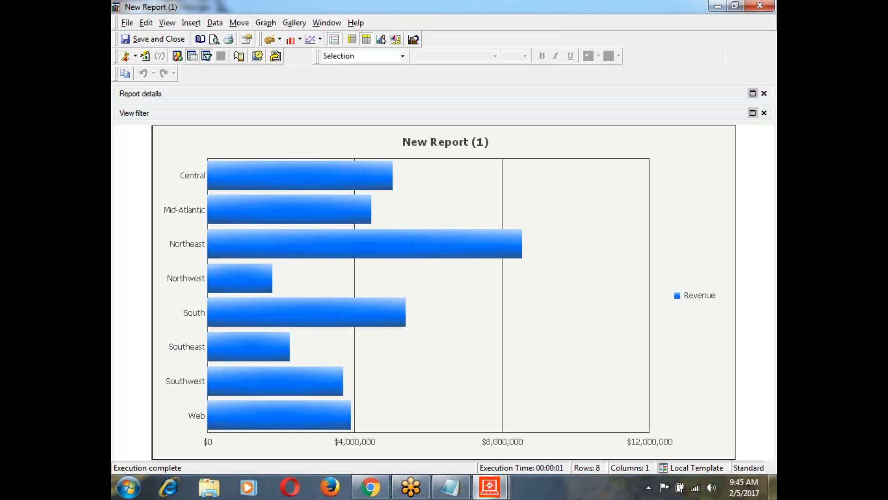
# - Change the graph type of the Revenue by Region graph to Pie:Pie
pyautogui.rightClick(201, 146)
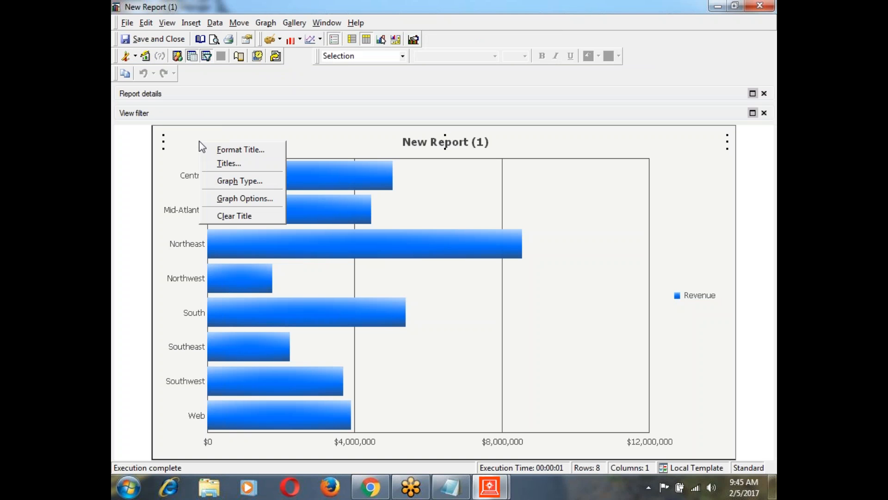
pyautogui.click(240, 180)
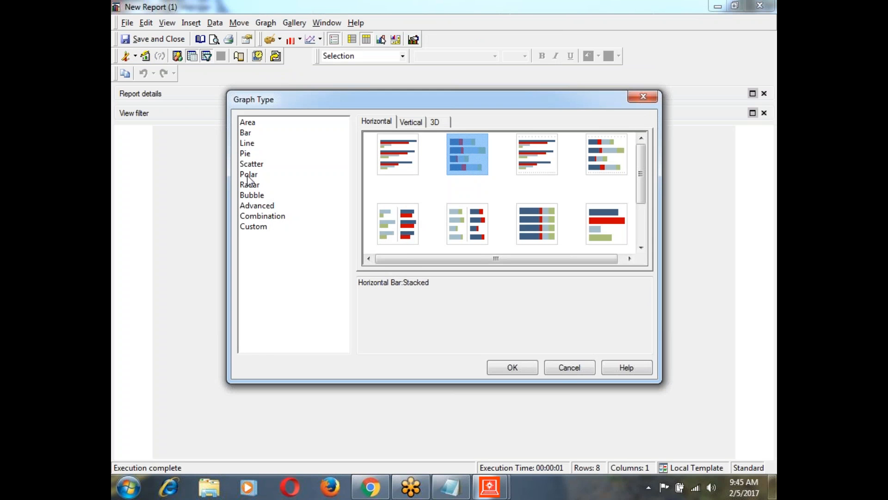
pyautogui.click(246, 155)
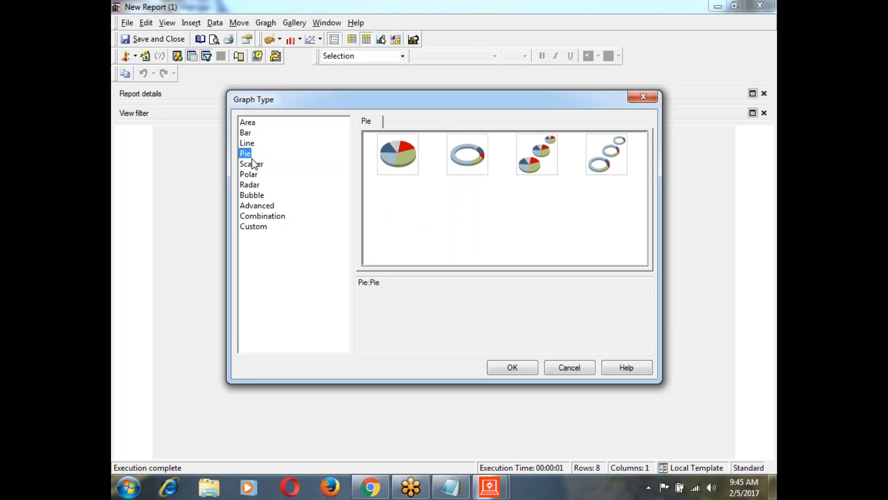
pyautogui.click(401, 156)
pyautogui.click(512, 370)
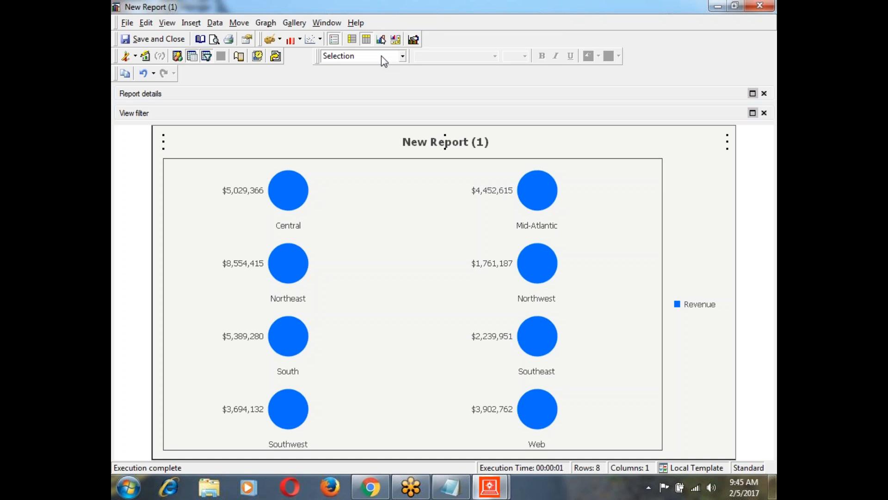
# - Plot the regions as slices of a single pie and show it beside the grid in Grid Graph View
pyautogui.click(352, 40)
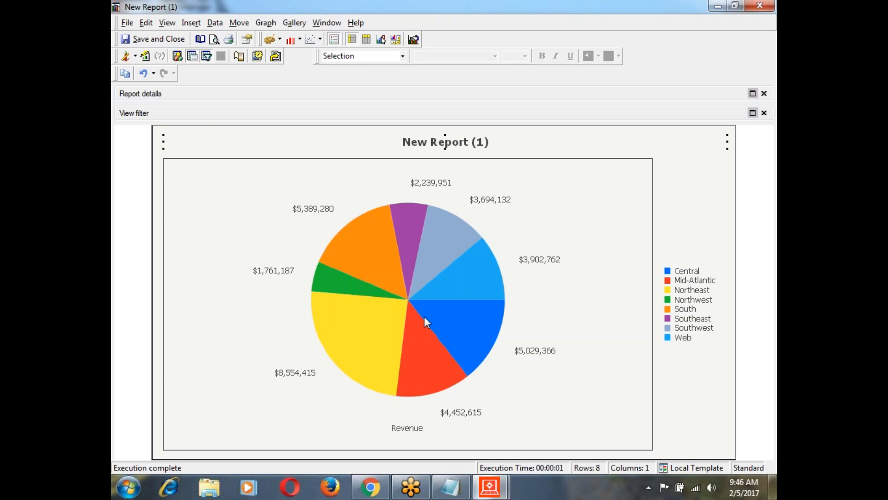
pyautogui.click(135, 56)
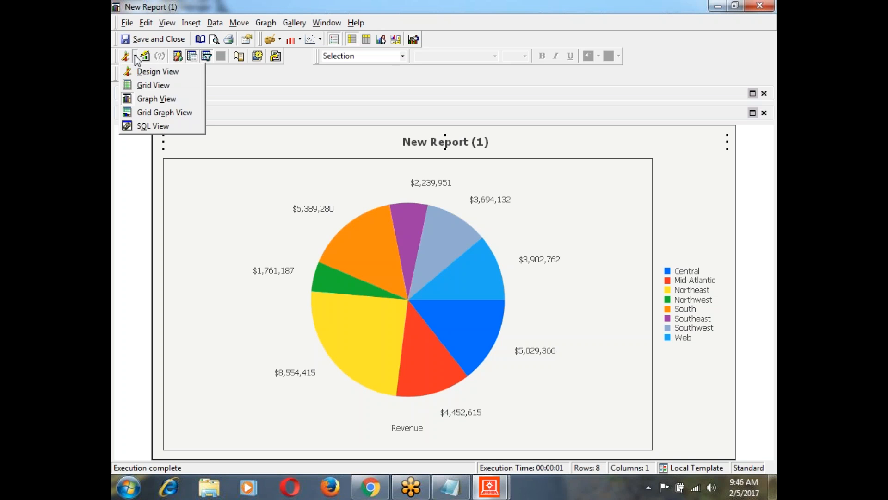
pyautogui.click(154, 113)
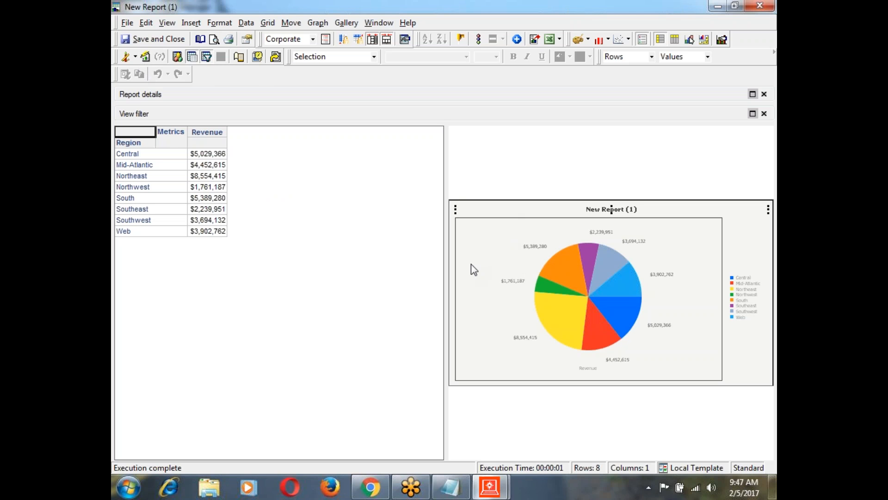
# - Open the report in SQL View and highlight the select statement to examine the generated query
pyautogui.click(137, 56)
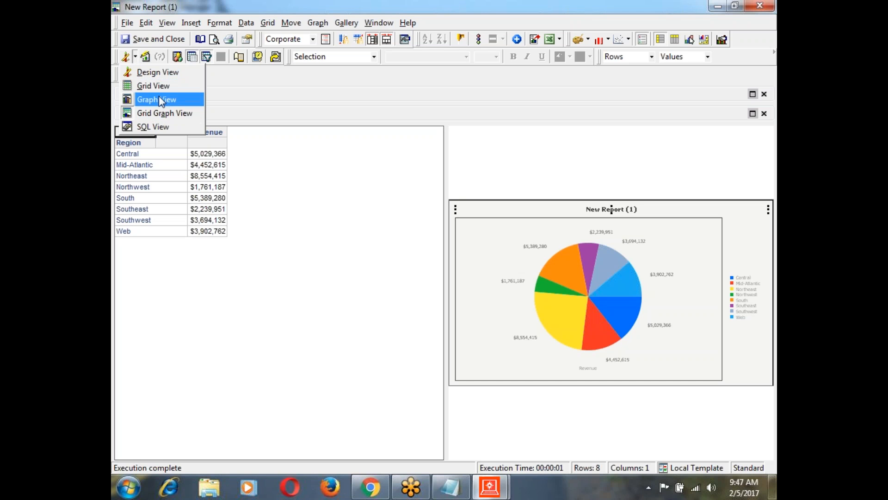
pyautogui.click(157, 130)
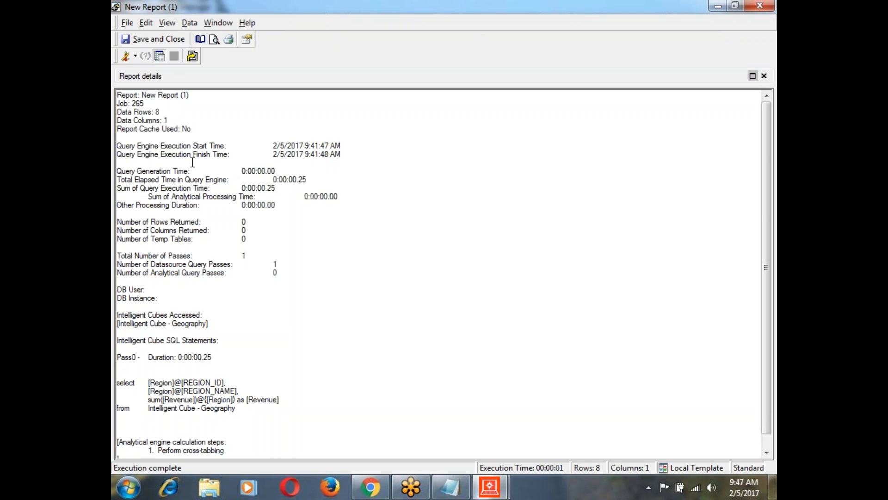
pyautogui.click(261, 212)
pyautogui.scroll(-1, 271, 209)
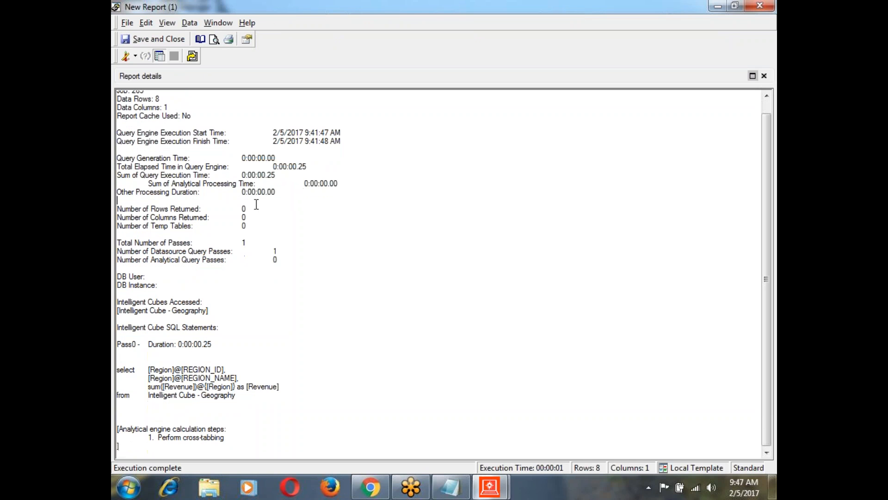
pyautogui.moveTo(237, 396); pyautogui.dragTo(117, 371)
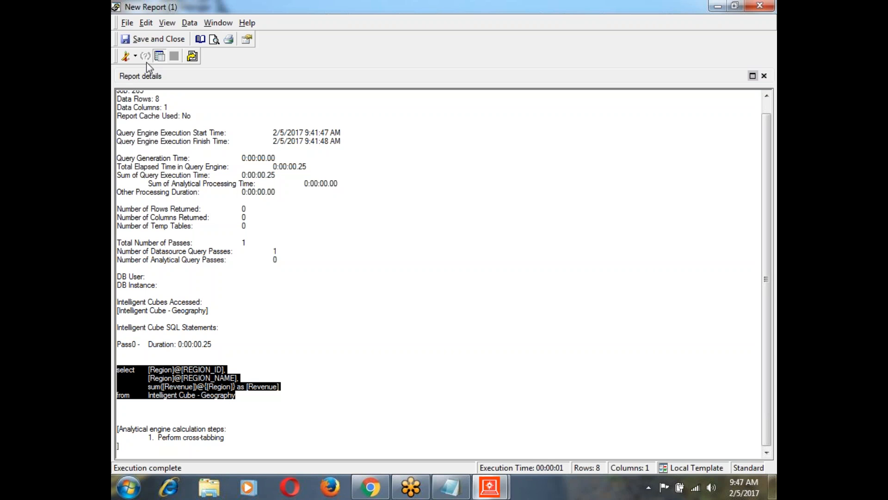
# - Return the report to Grid View and reopen it in Design View for editing
pyautogui.click(136, 55)
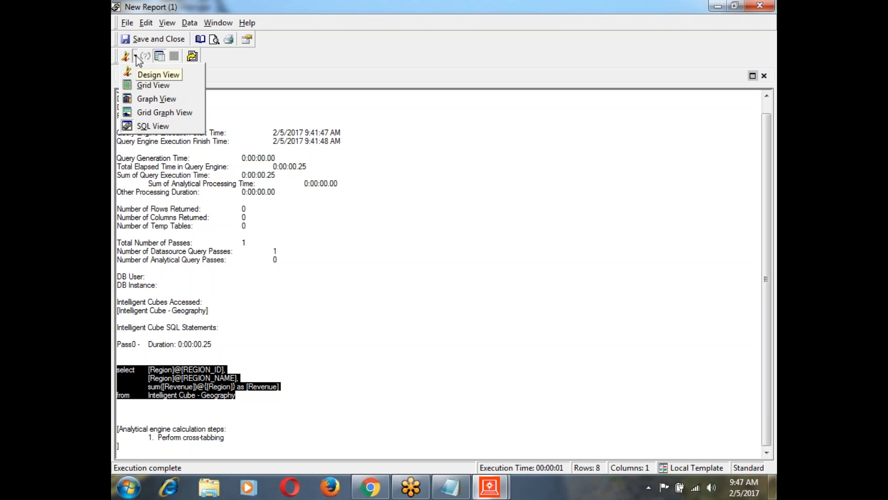
pyautogui.click(149, 85)
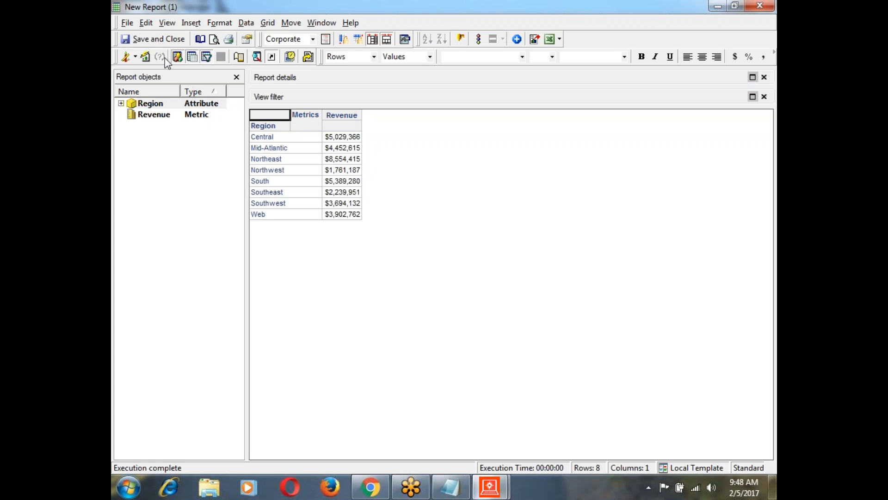
pyautogui.click(136, 57)
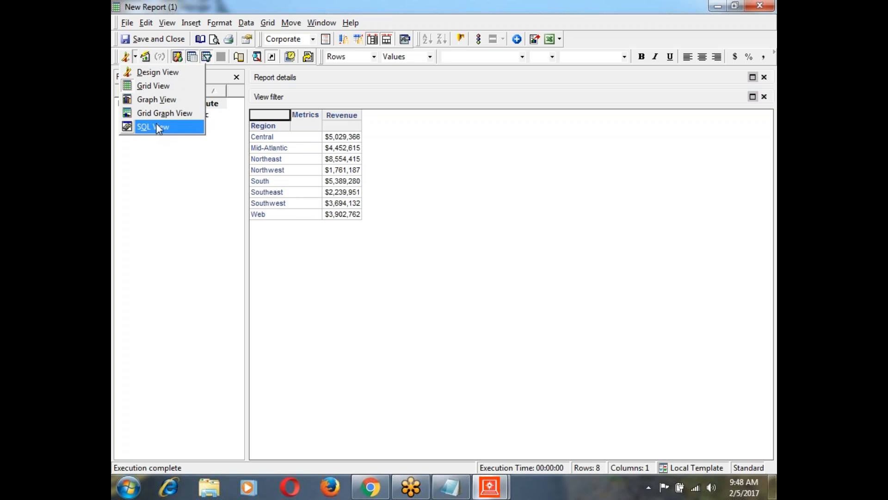
pyautogui.click(164, 87)
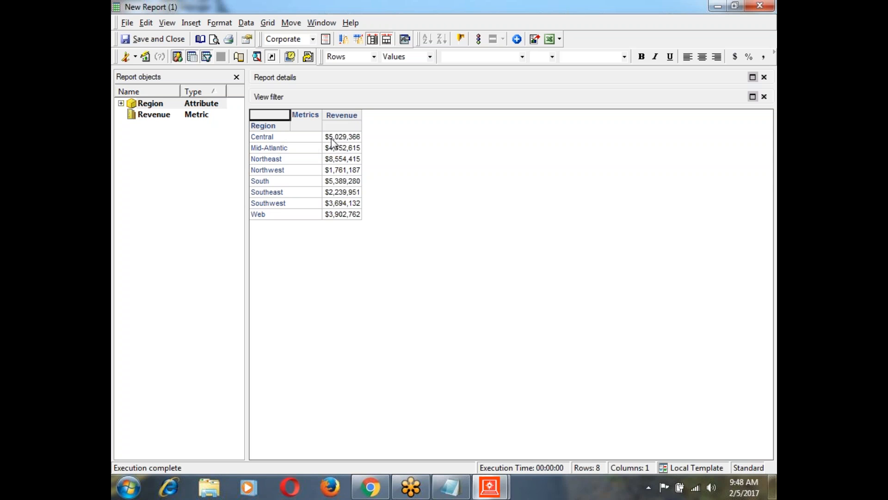
pyautogui.click(135, 56)
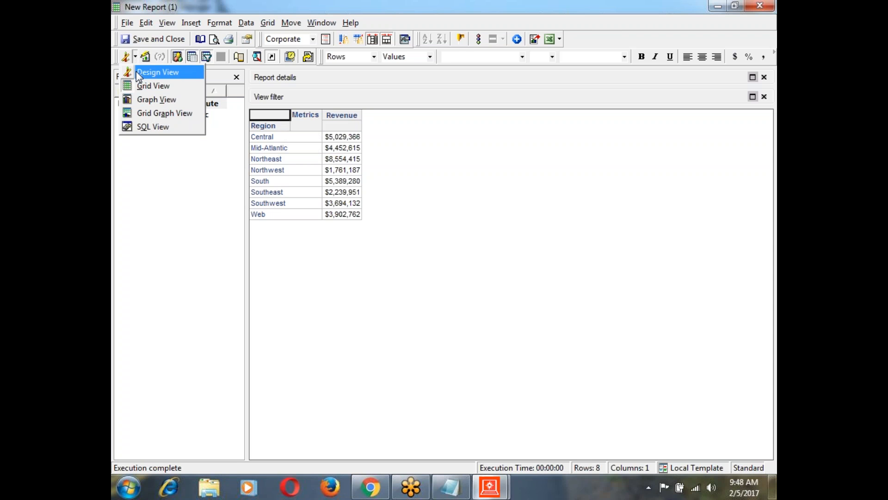
pyautogui.click(157, 72)
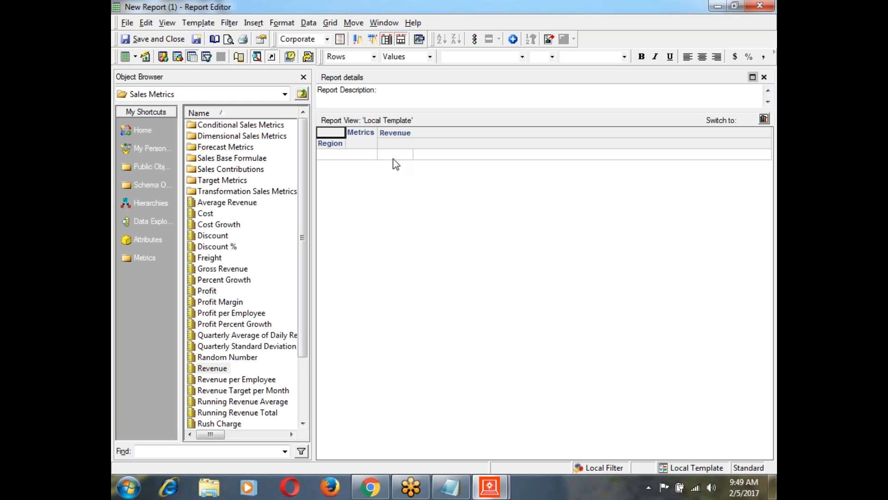
# - Remove the Region attribute from the report template and run the report with only the Revenue metric
pyautogui.click(165, 237)
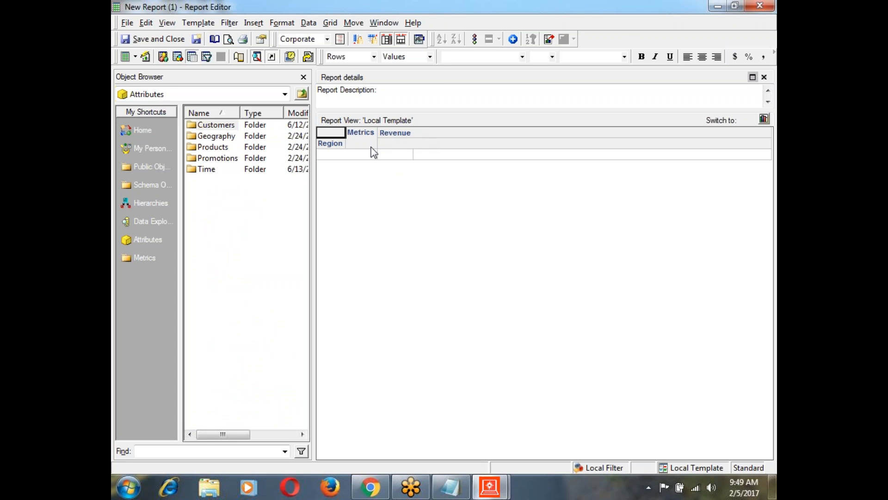
pyautogui.click(329, 143)
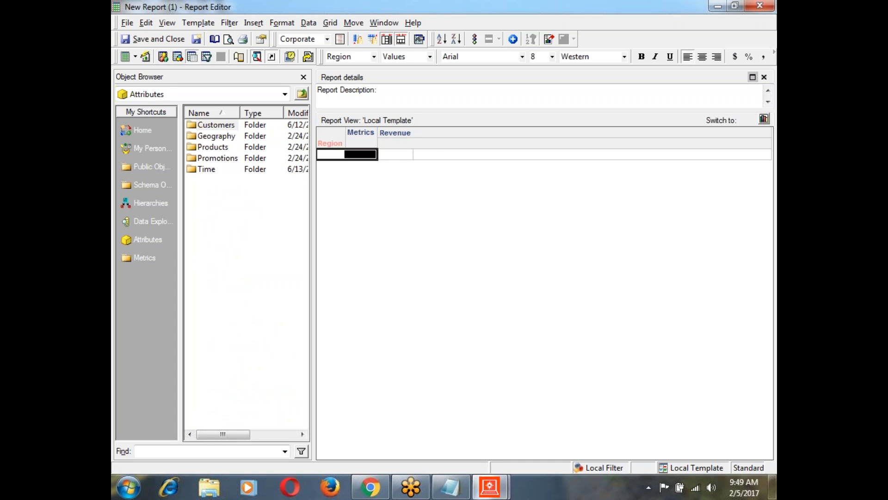
pyautogui.moveTo(329, 143); pyautogui.dragTo(261, 191)
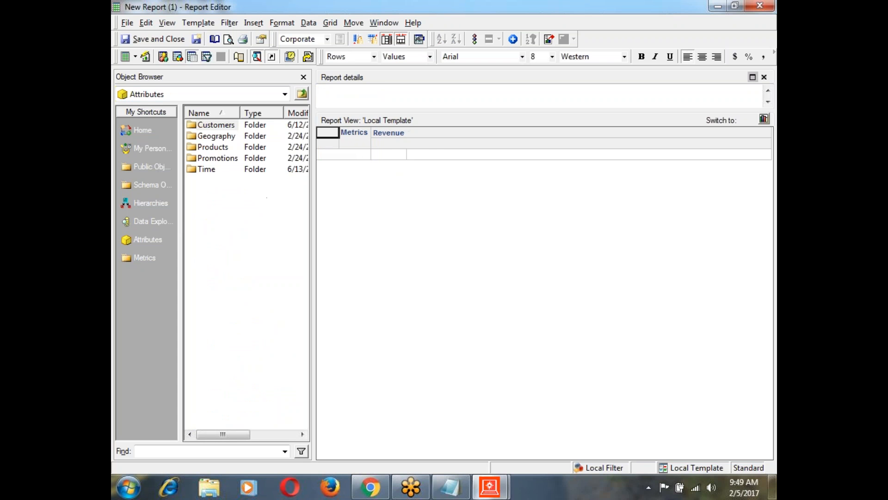
pyautogui.click(144, 58)
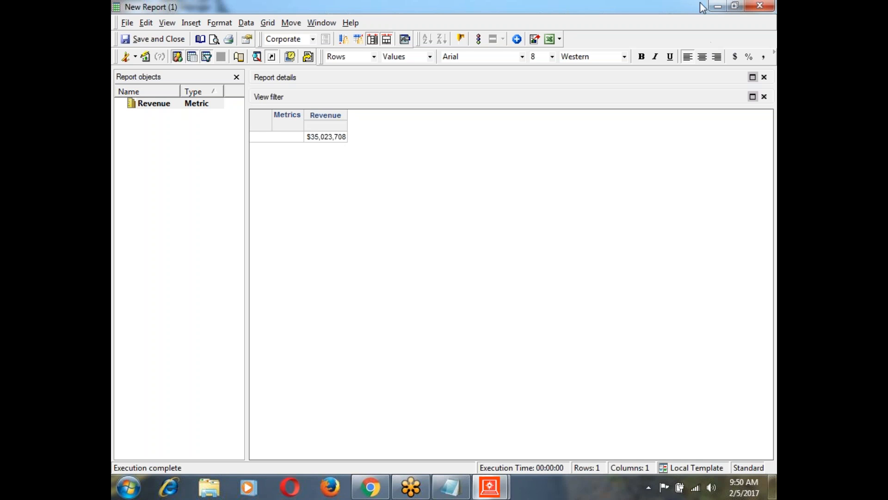
# - Reopen the report in Design View and add the Category attribute from the Products folder to the template
pyautogui.click(136, 58)
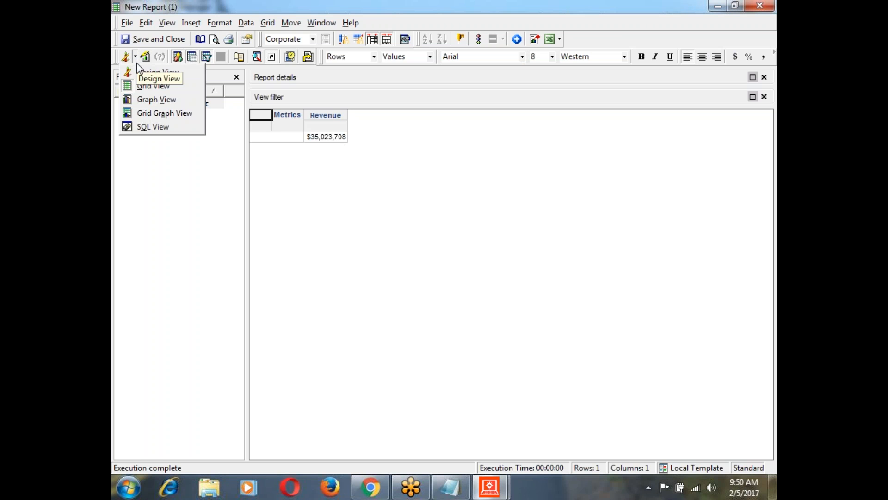
pyautogui.click(139, 74)
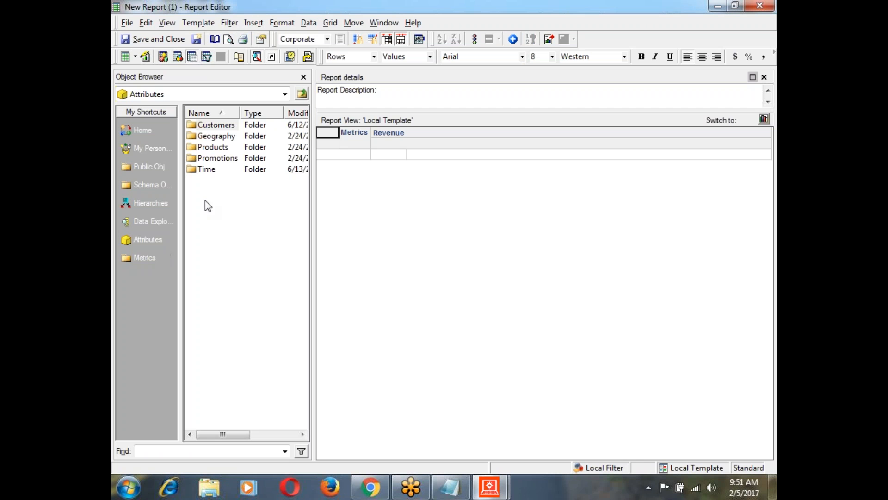
pyautogui.doubleClick(214, 149)
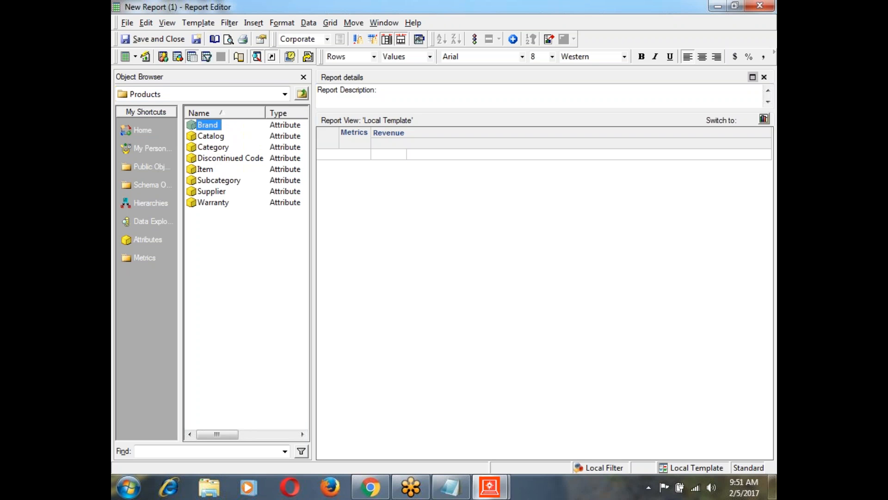
pyautogui.doubleClick(215, 148)
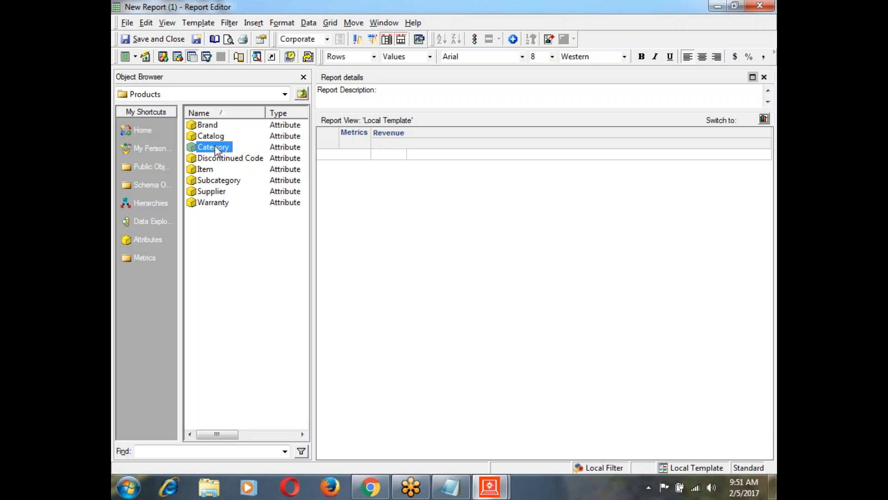
# - Run the Category and Revenue report and turn on its grand totals
pyautogui.click(145, 57)
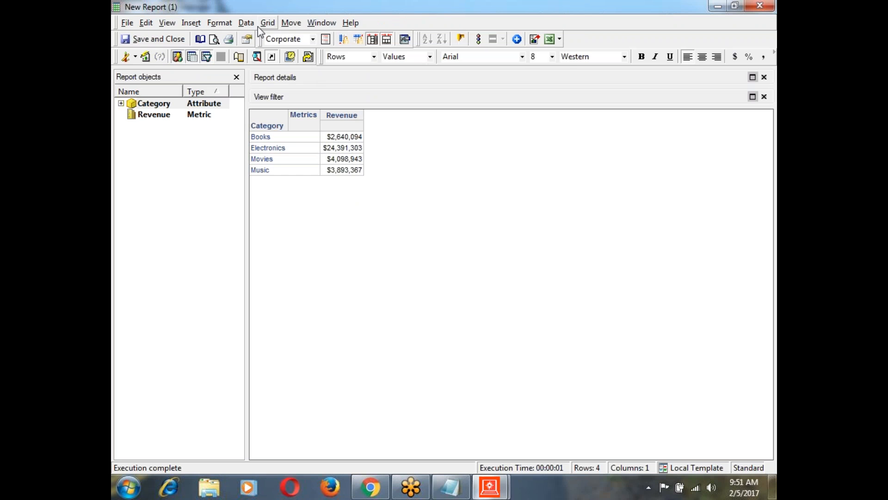
pyautogui.click(245, 24)
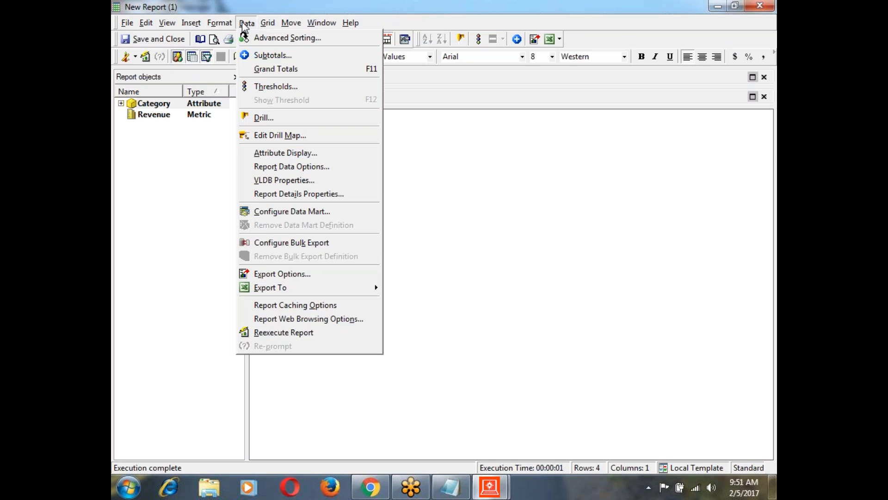
pyautogui.click(267, 69)
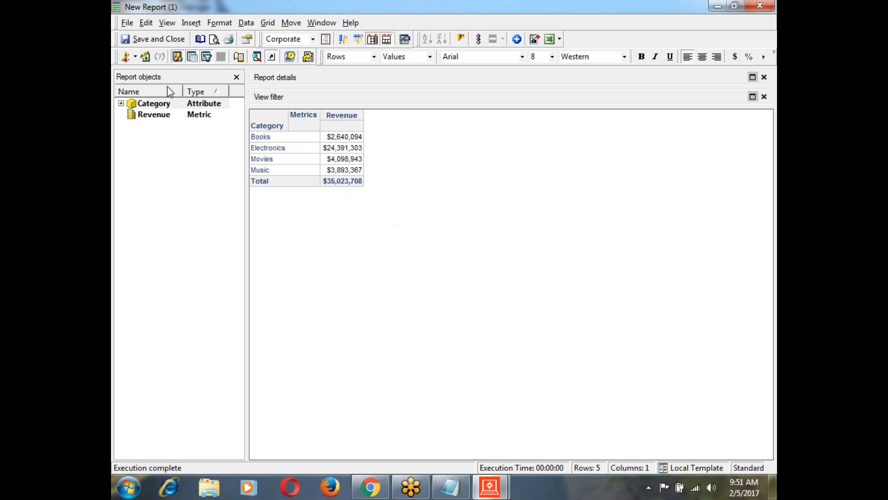
# - In Design View, add the Year attribute from the Time folder ahead of Category and run the report
pyautogui.click(137, 59)
pyautogui.click(135, 57)
pyautogui.click(134, 57)
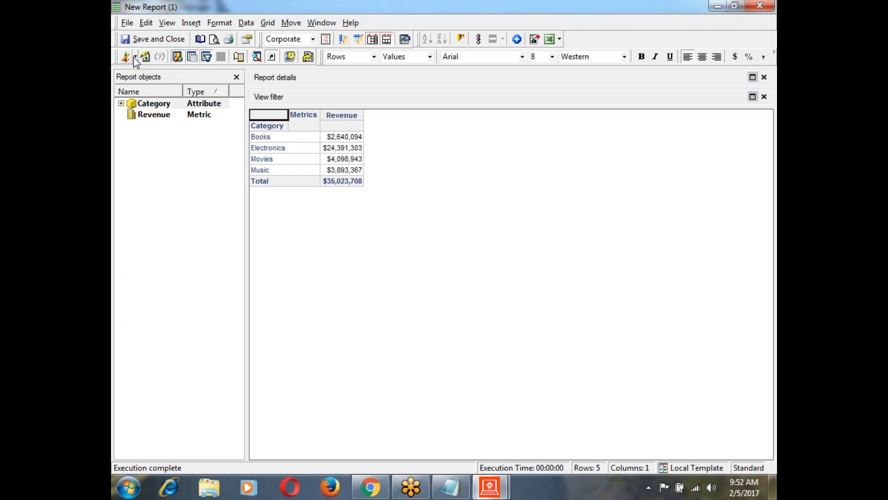
pyautogui.click(136, 57)
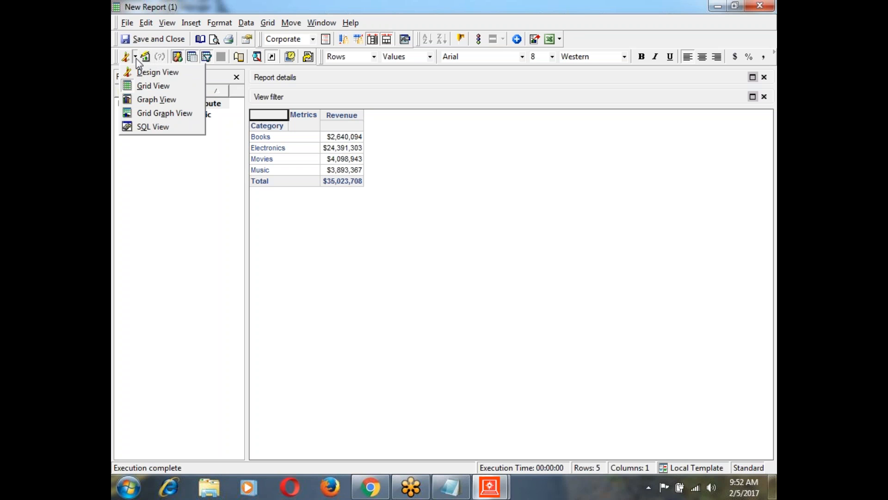
pyautogui.click(155, 72)
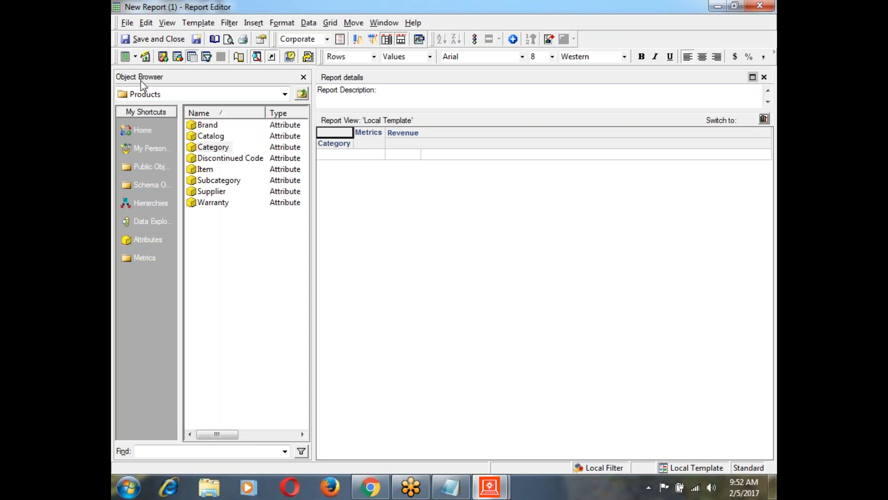
pyautogui.click(147, 240)
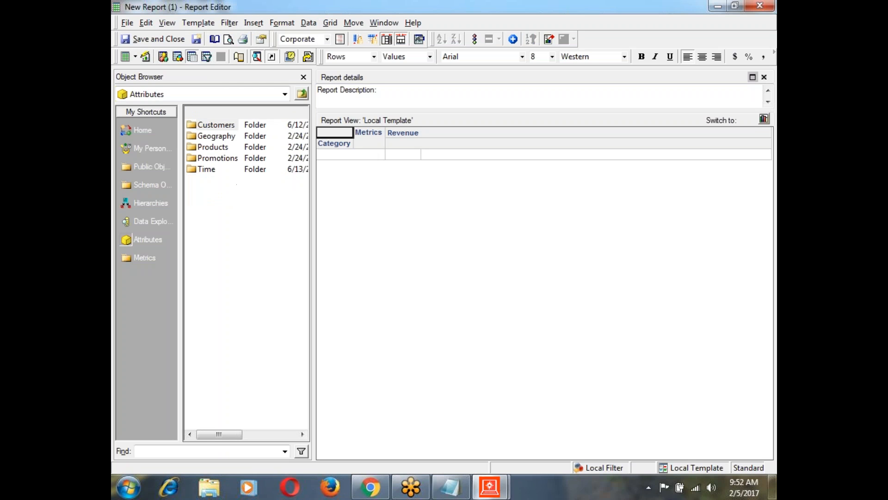
pyautogui.doubleClick(204, 169)
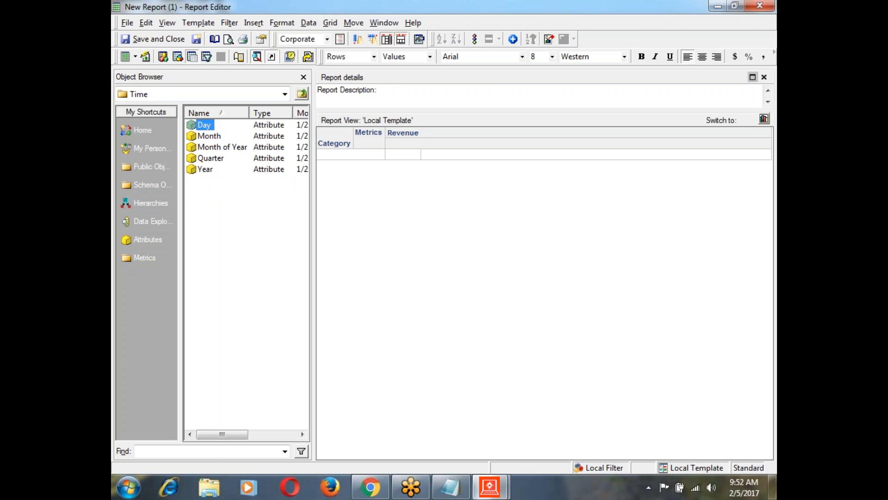
pyautogui.doubleClick(208, 171)
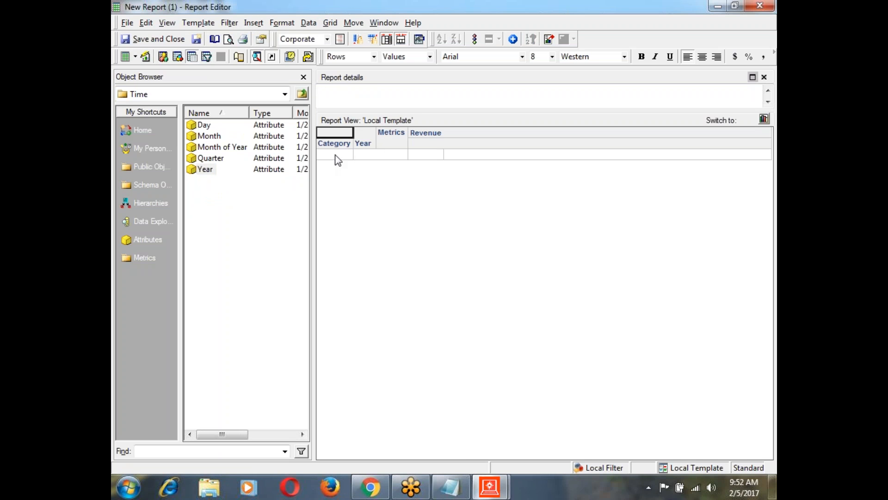
pyautogui.moveTo(362, 143); pyautogui.dragTo(326, 146)
pyautogui.click(146, 57)
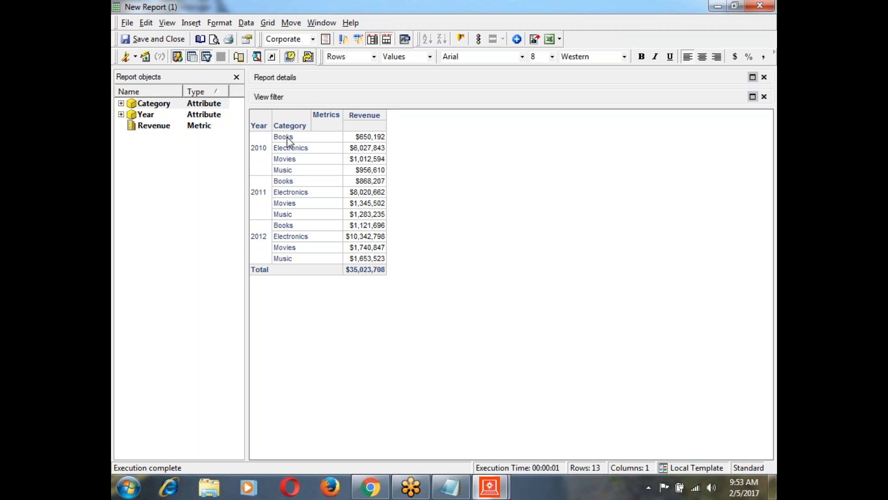
# - Examine the 2010 Books revenue, its row and the whole Revenue column in the report grid
pyautogui.click(361, 137)
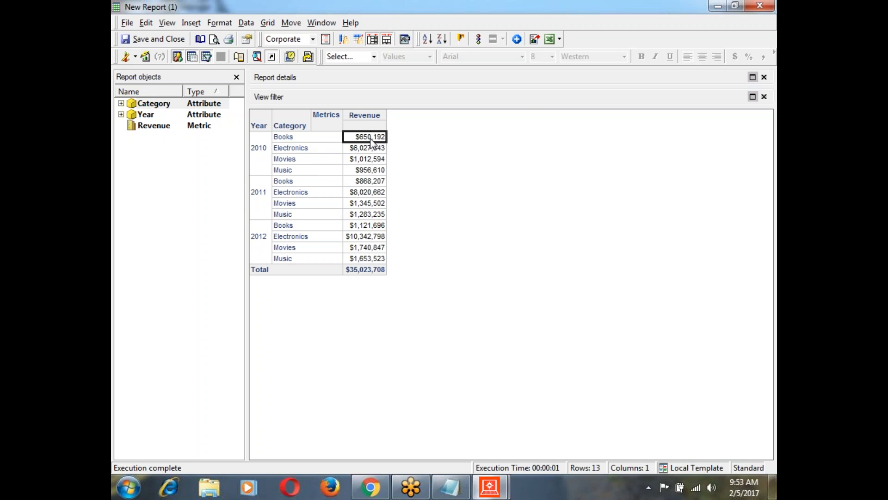
pyautogui.click(289, 138)
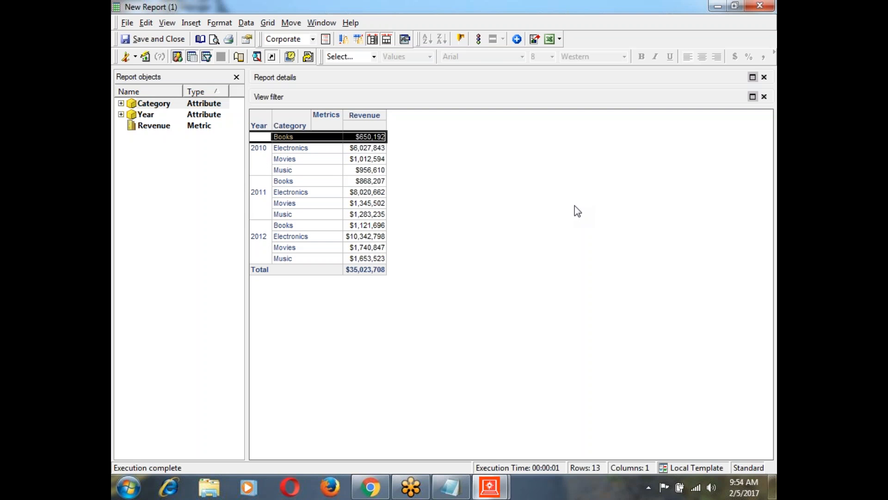
pyautogui.click(374, 118)
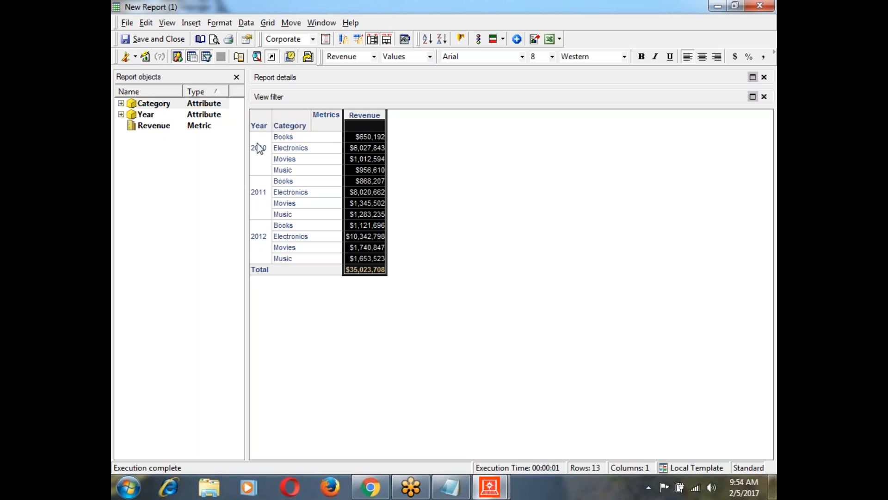
# - In Design View, add the Profit metric from the Sales Metrics folder beside Revenue and run the report
pyautogui.click(136, 56)
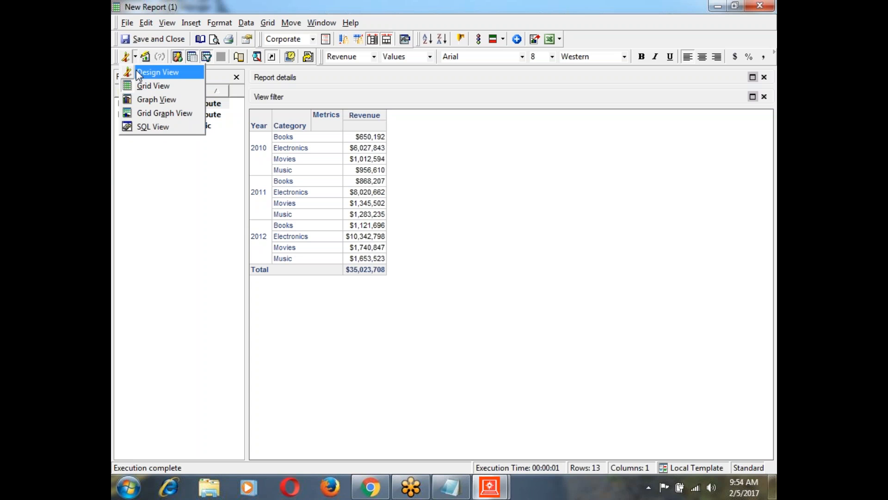
pyautogui.click(138, 73)
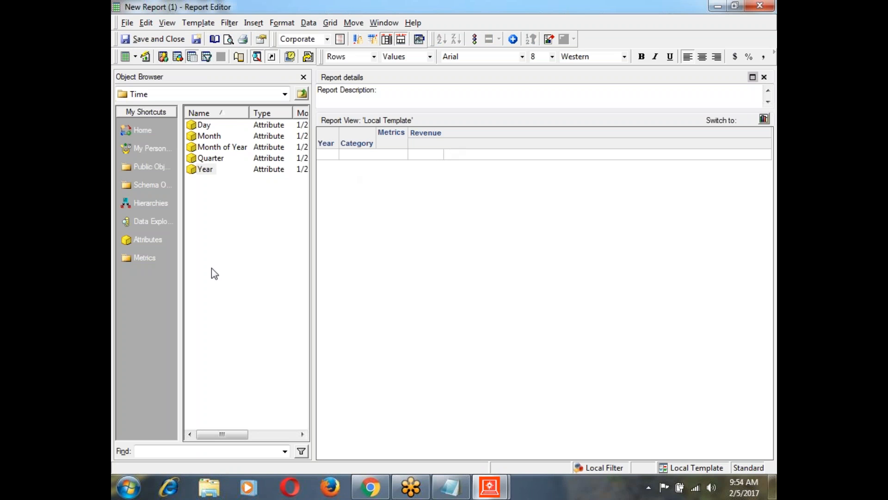
pyautogui.click(147, 258)
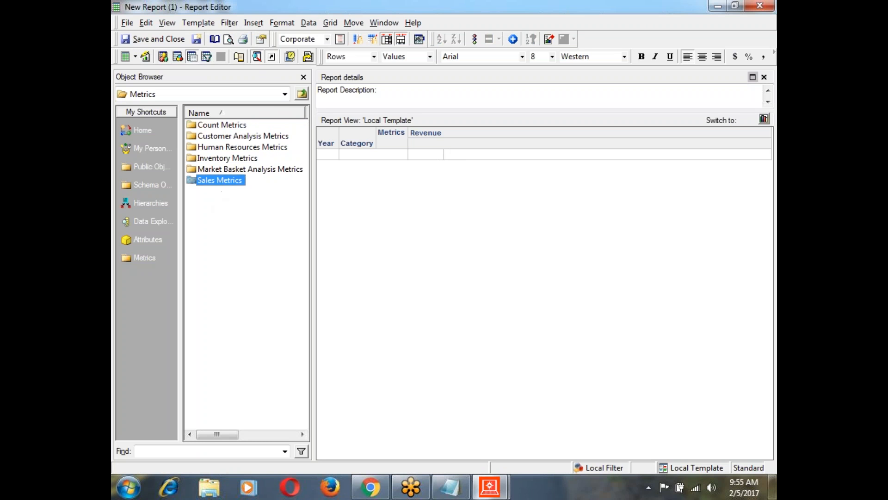
pyautogui.doubleClick(224, 182)
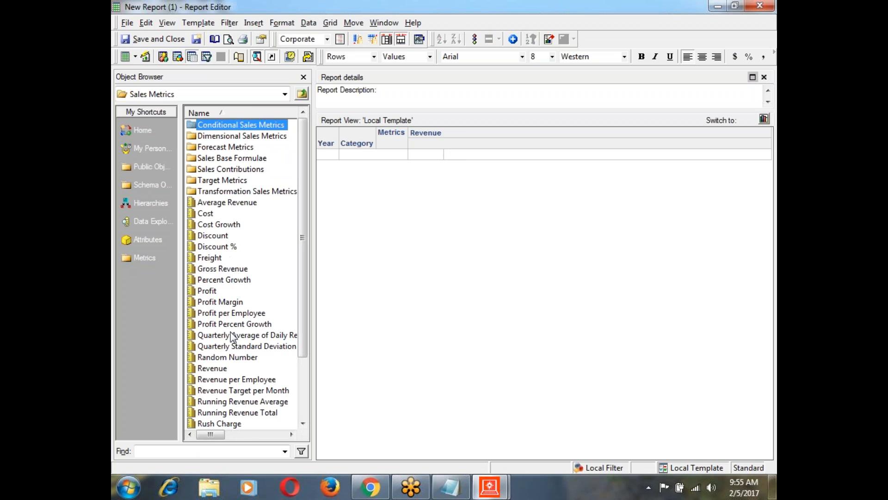
pyautogui.doubleClick(207, 291)
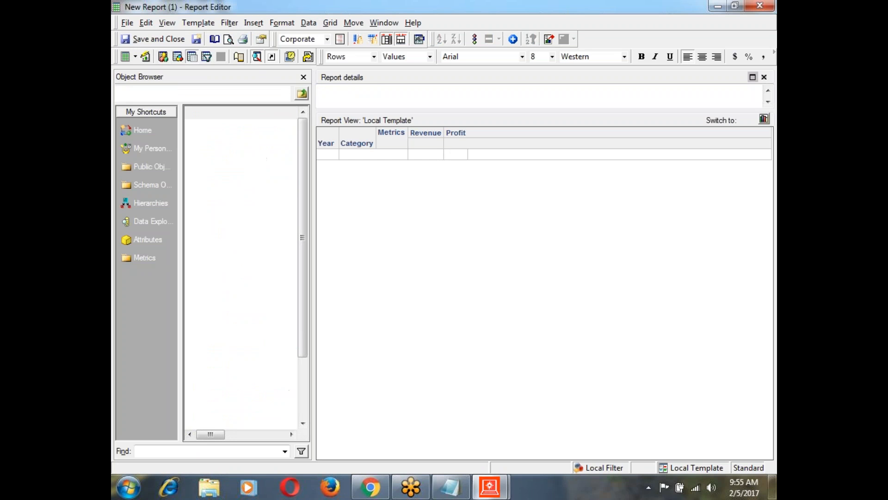
pyautogui.click(145, 56)
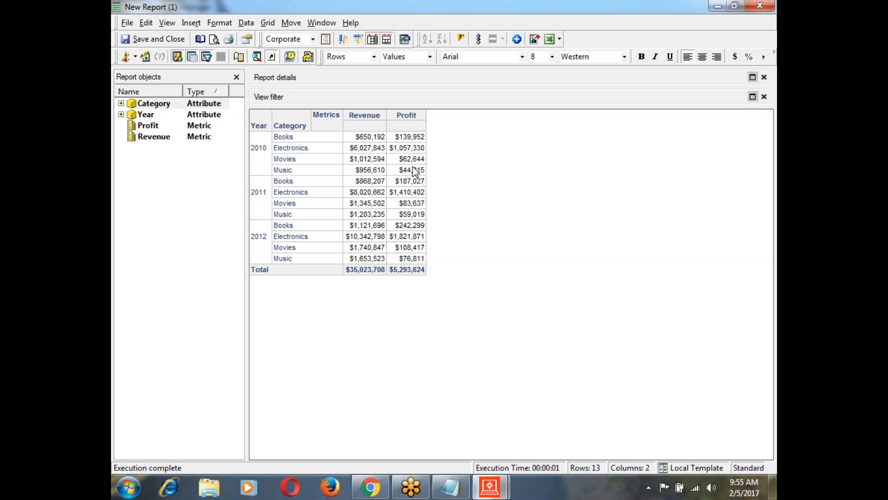
# - Switch to the Notepad notes, add a blank line below "Different Views of Report" and prefix that line with "# "
pyautogui.click(135, 57)
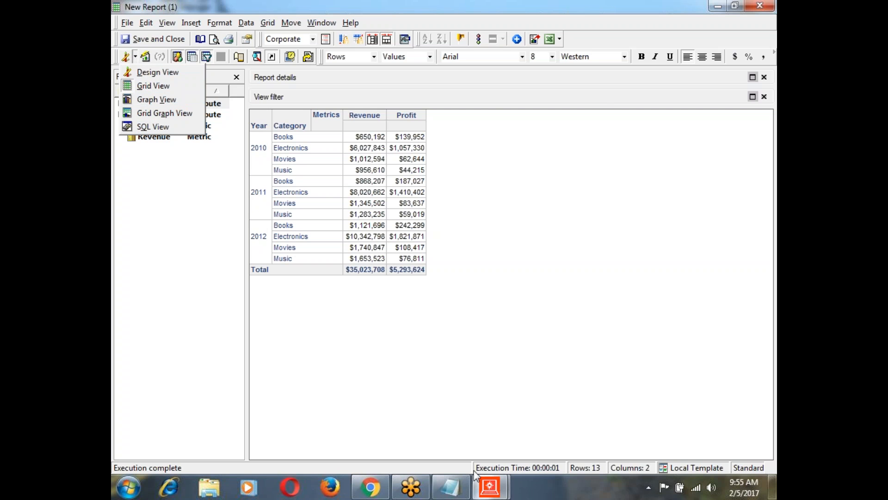
pyautogui.click(452, 486)
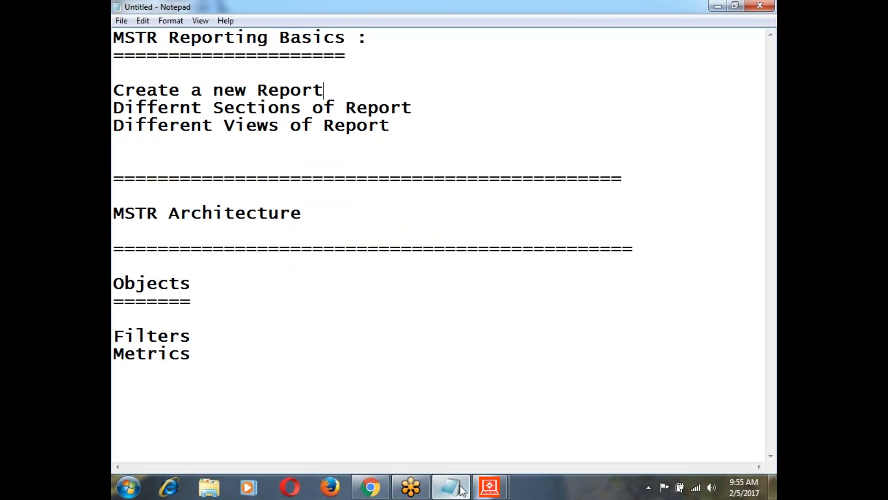
pyautogui.click(412, 129)
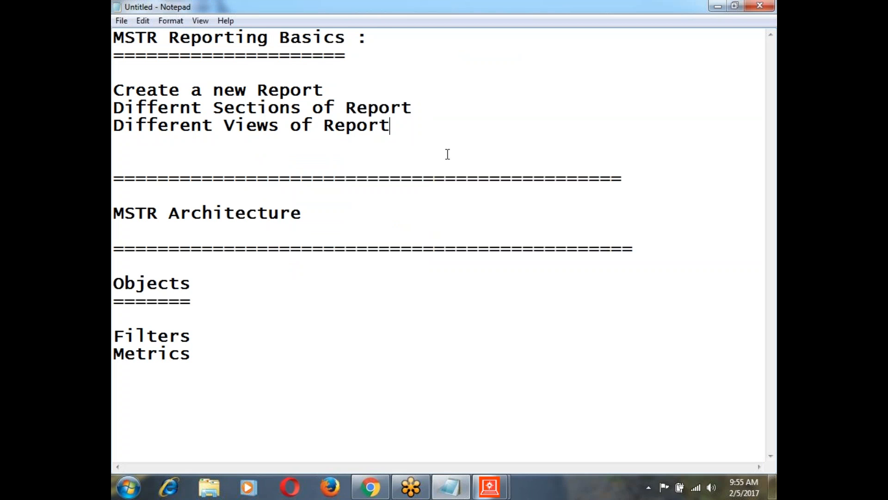
pyautogui.press('Return')
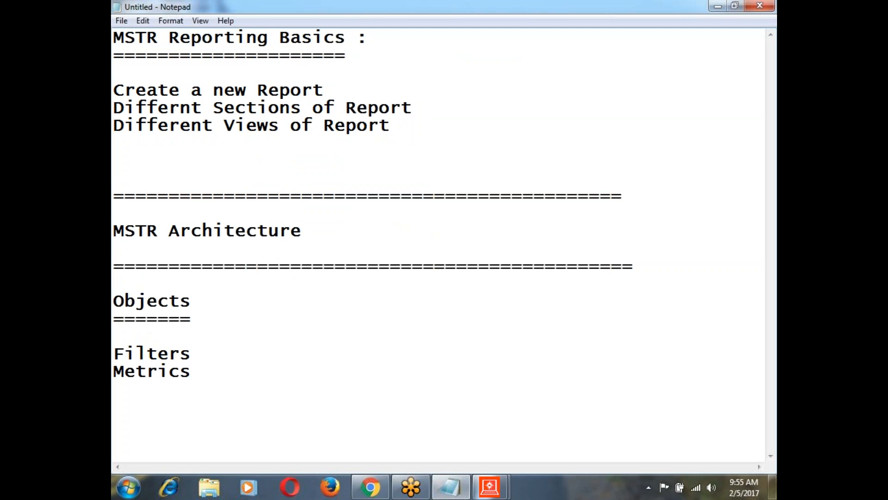
pyautogui.write('#')
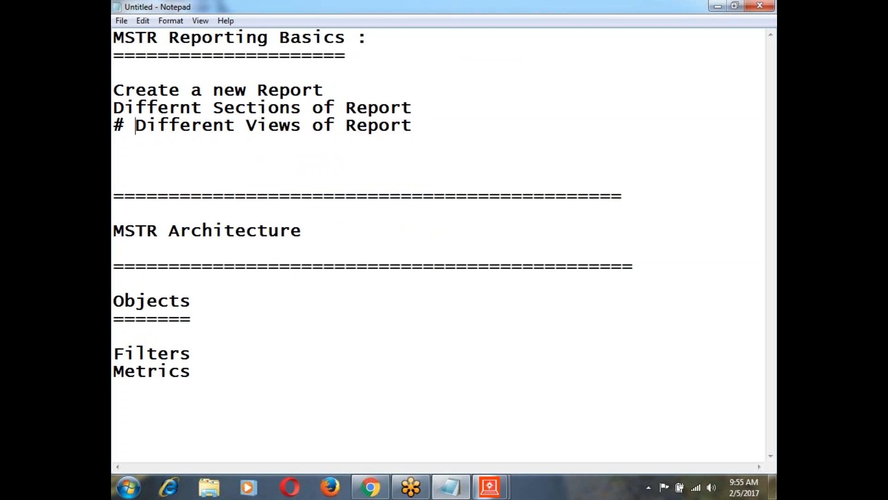
# - Below "# Different Views of Report", list the first two views as "- Design View" and "- Grid View" on separate lines
pyautogui.click(426, 121)
pyautogui.press('Return')
pyautogui.write('- ')
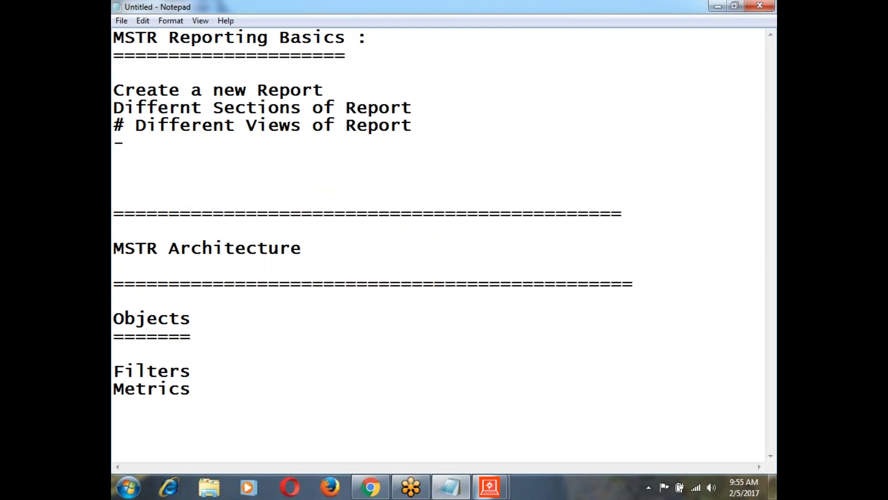
pyautogui.write('Design V')
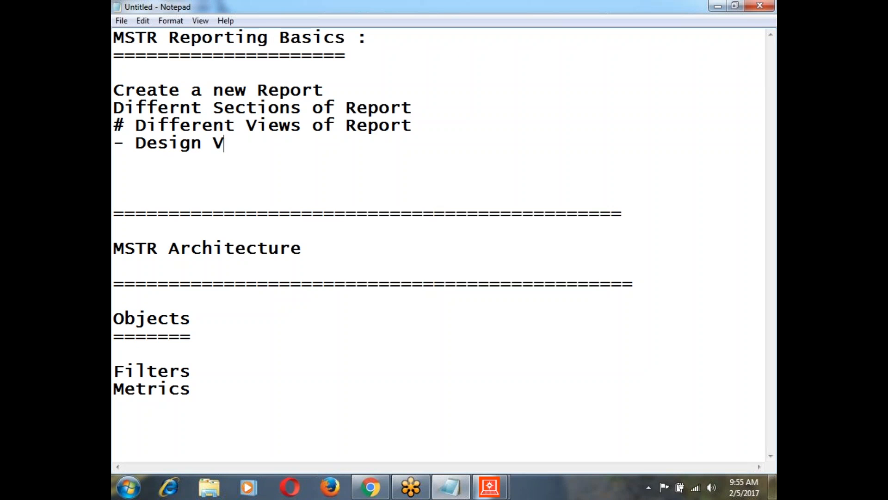
pyautogui.write('iew')
pyautogui.press('Return')
pyautogui.write('- ')
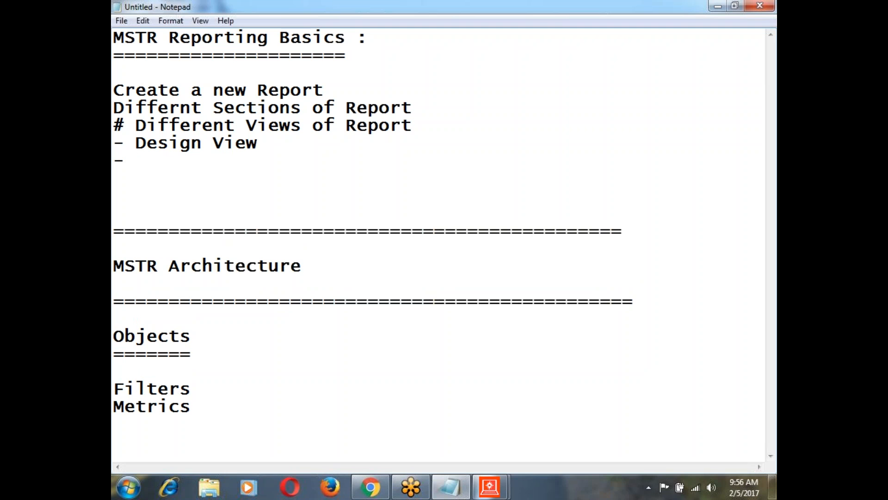
pyautogui.write('Grid V')
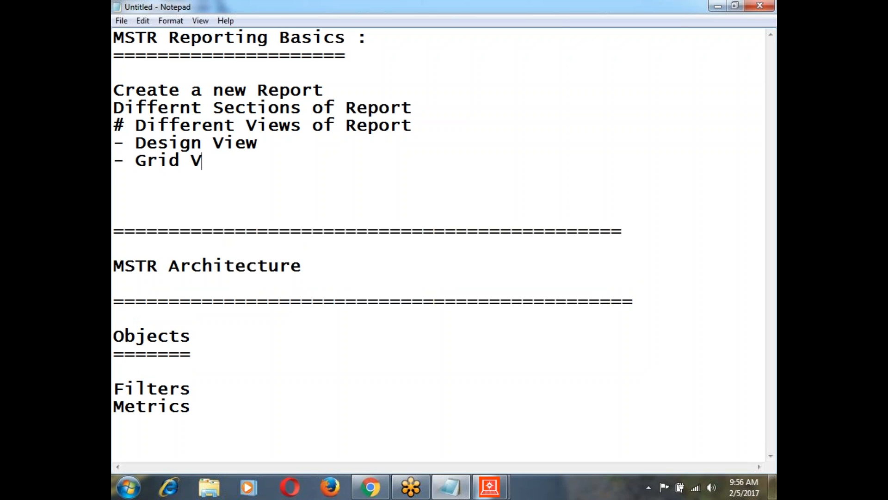
pyautogui.write('iew')
pyautogui.press('Return')
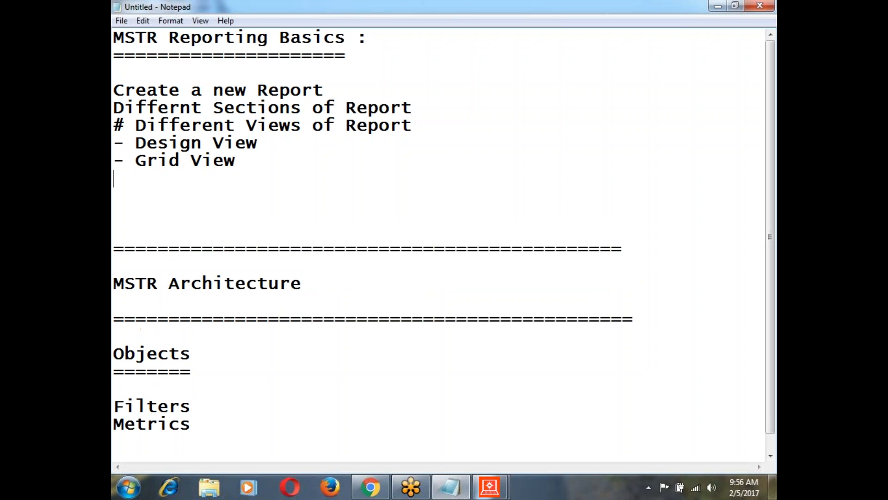
# - Continue the views list with "- Graph View", "- Grid and Graph View" and "- SQL View" on separate lines
pyautogui.write('- Graph ')
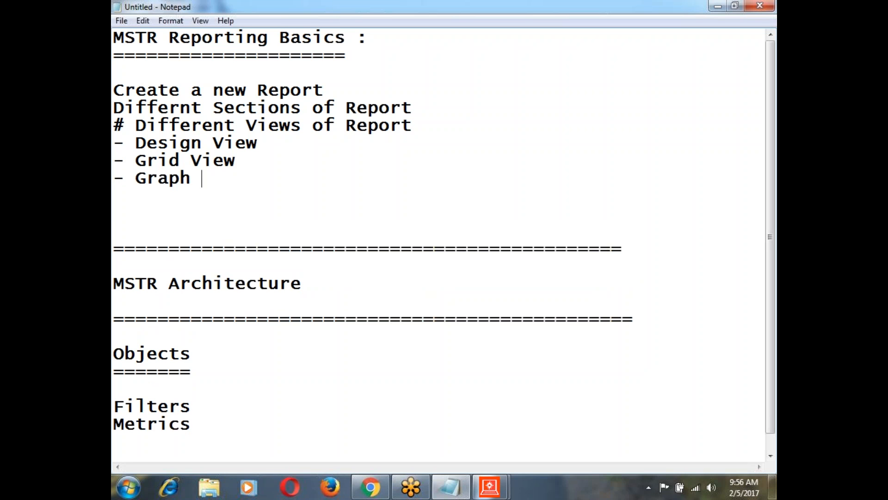
pyautogui.write('View')
pyautogui.press('Return')
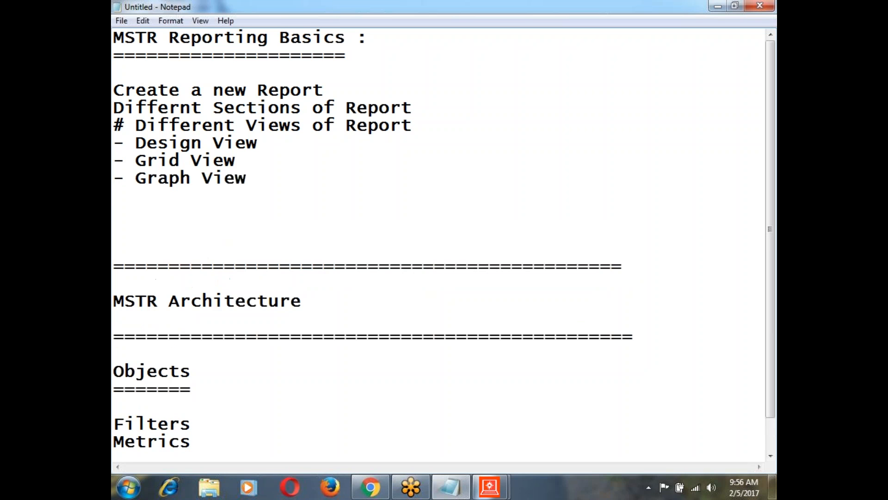
pyautogui.write('- Grid and ')
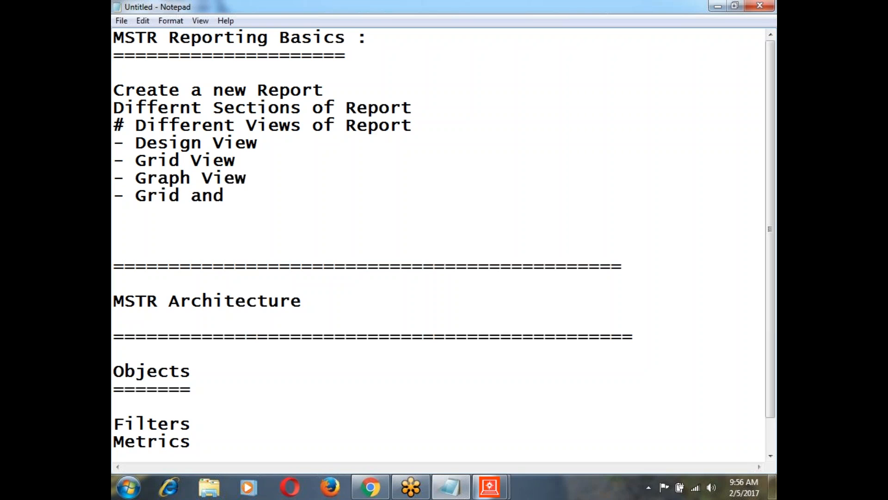
pyautogui.write('Graph Vie')
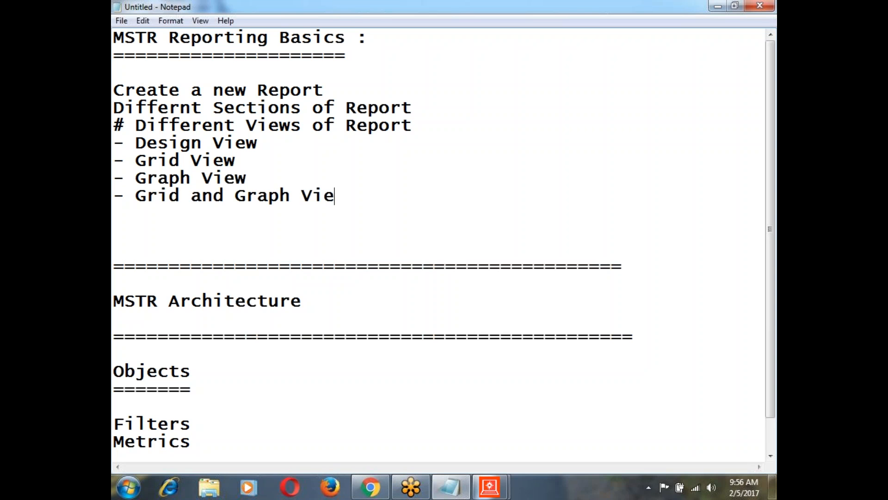
pyautogui.write('w')
pyautogui.press('Return')
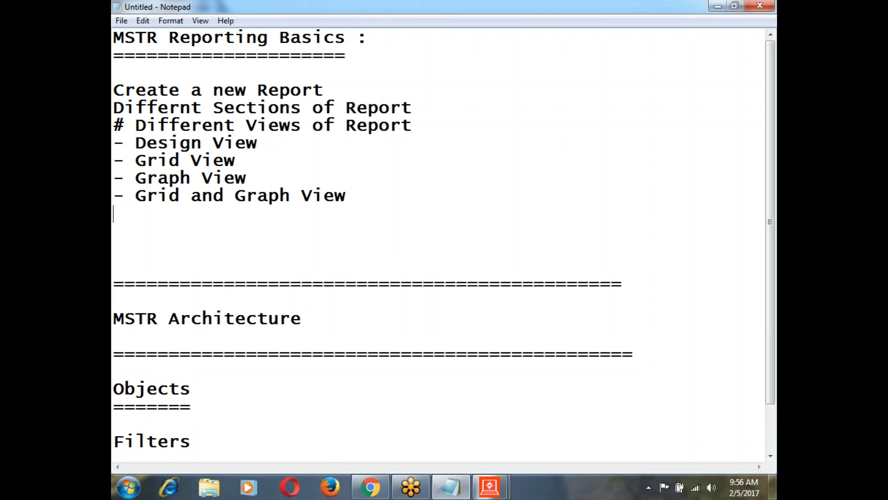
pyautogui.write('- SQL View')
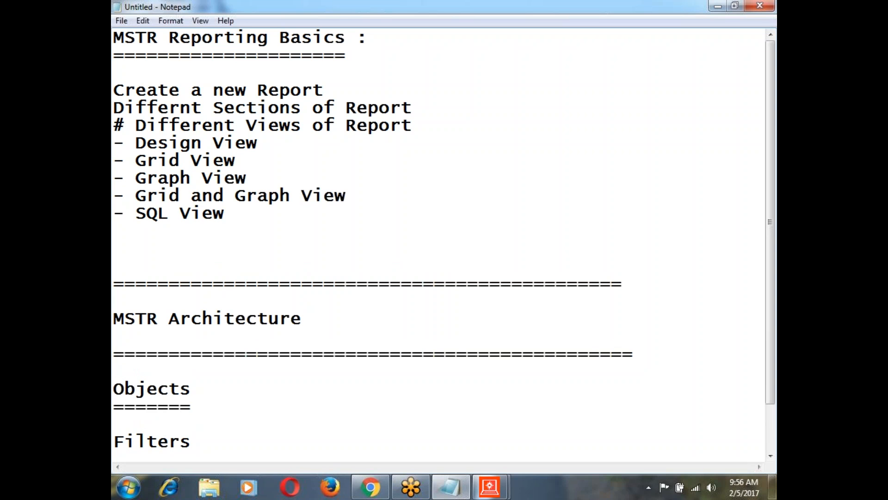
# - Prefix the "Differnt Sections of Report" line with "# " and set it off with one blank line above and two below
pyautogui.click(423, 110)
pyautogui.press('Return')
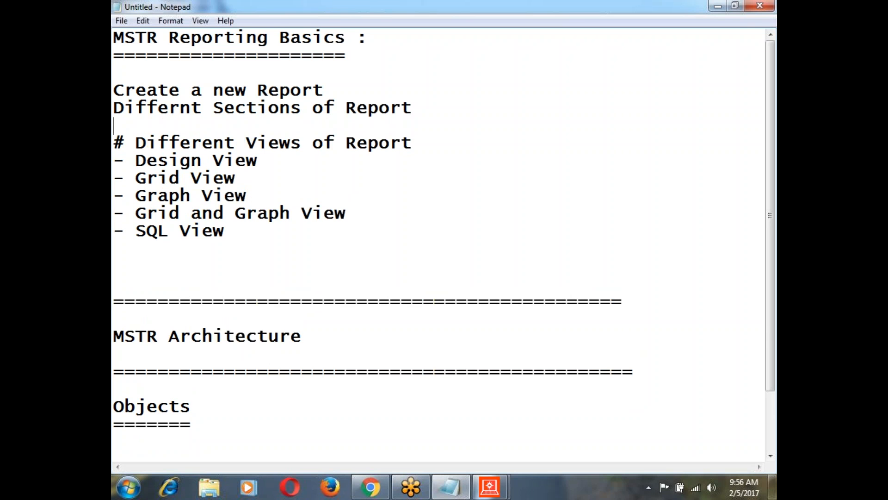
pyautogui.press('Return')
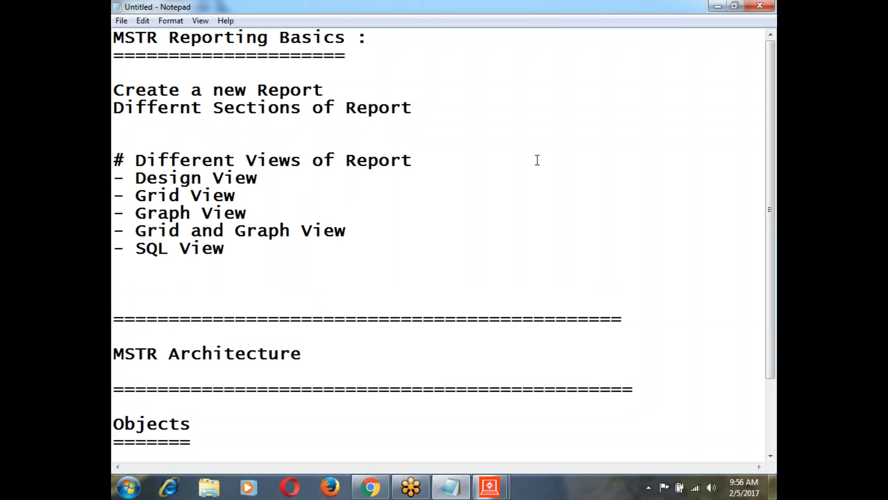
pyautogui.click(117, 106)
pyautogui.write('#')
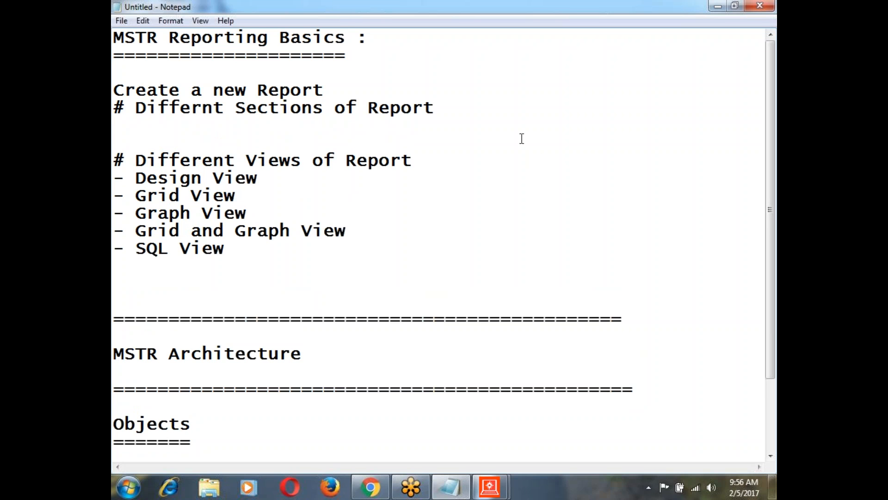
pyautogui.click(358, 89)
pyautogui.press('Return')
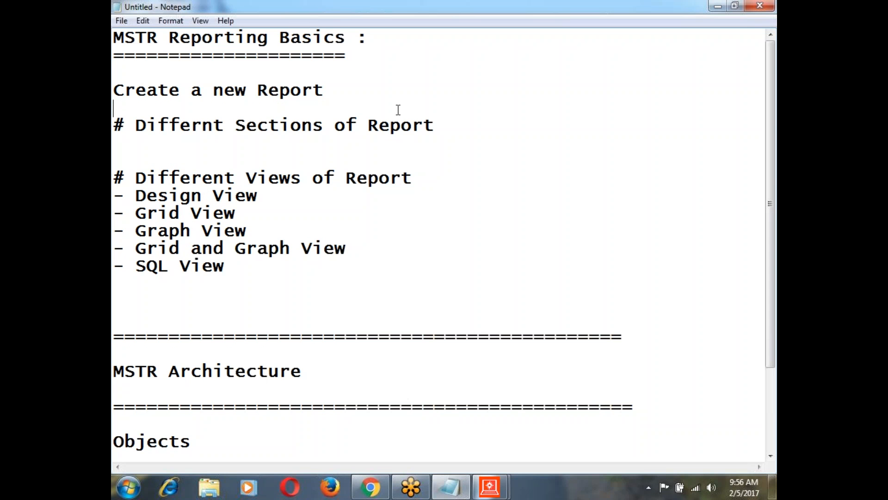
# - Under "# Differnt Sections of Report", list "- Report Template" and "- Object browser", followed by several blank lines
pyautogui.click(200, 142)
pyautogui.write('- Repor')
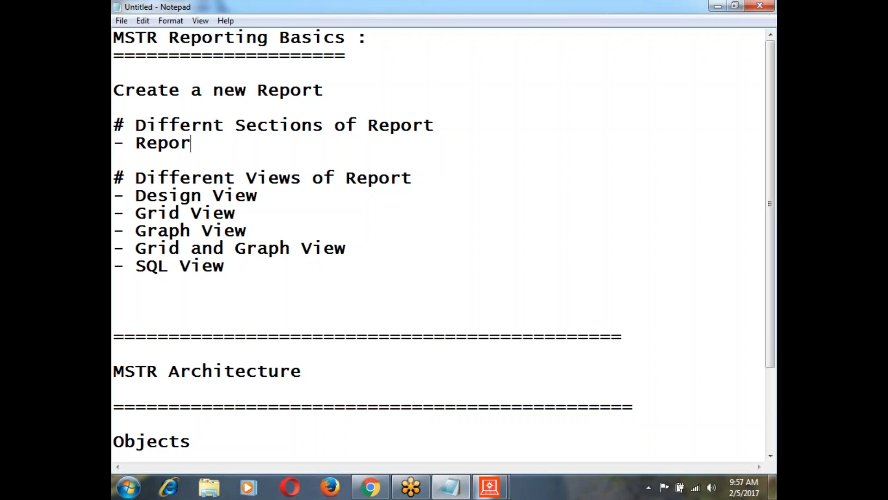
pyautogui.write('t Template')
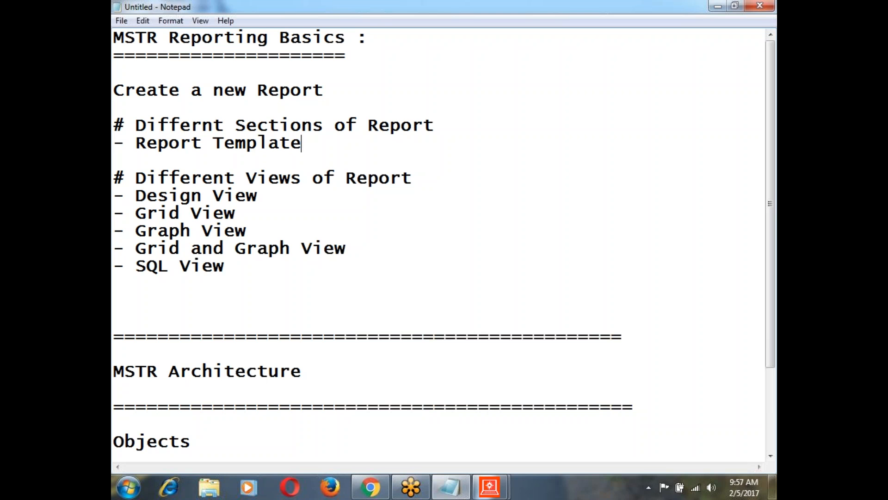
pyautogui.press('Return')
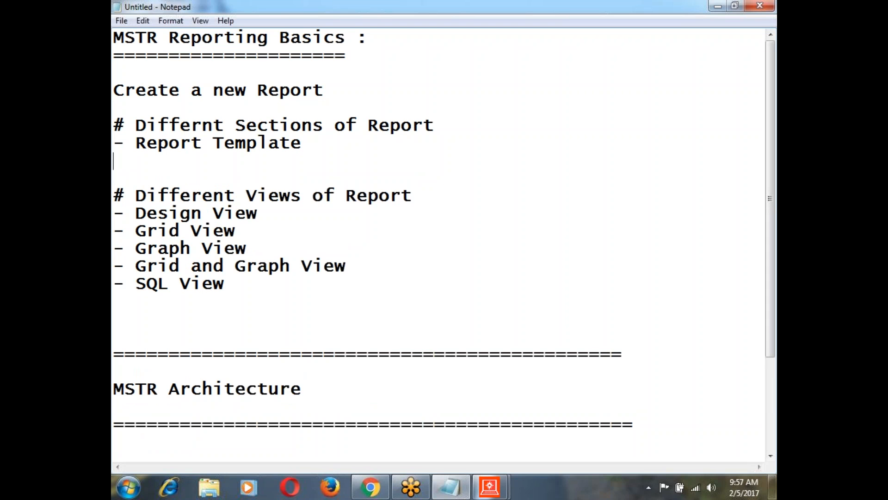
pyautogui.write('- Object browser')
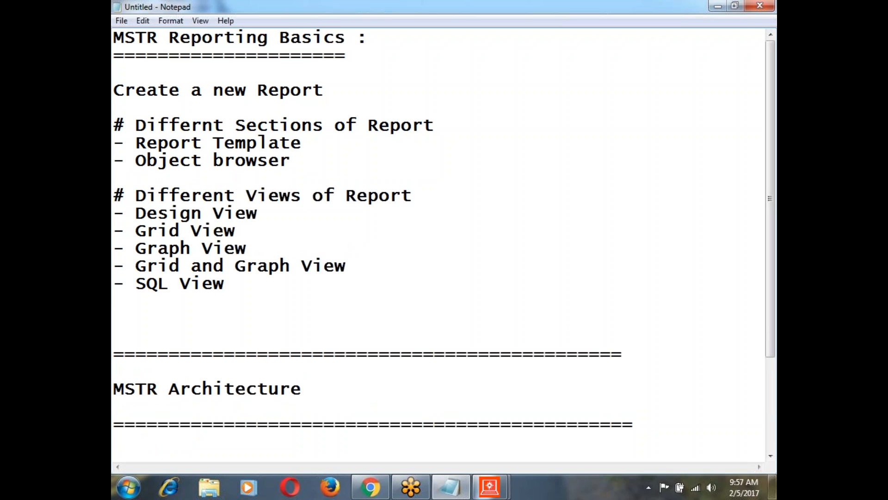
pyautogui.press('Return')
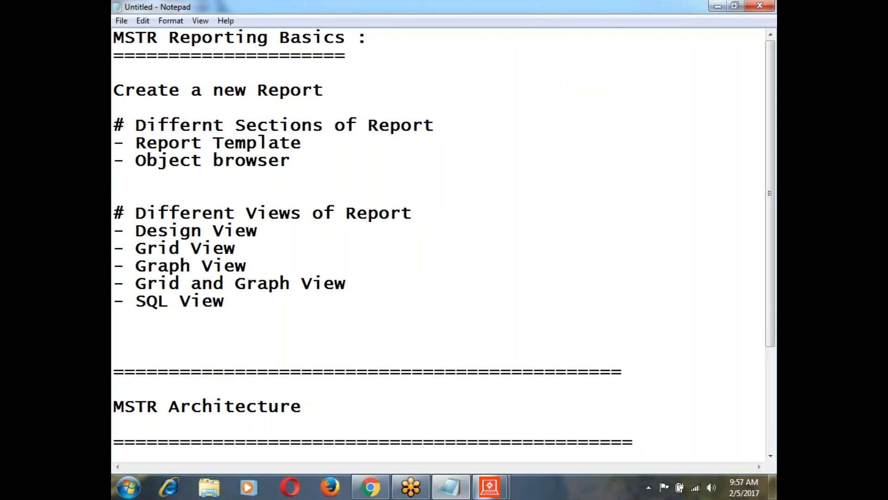
pyautogui.press('Return')
pyautogui.press('Return')
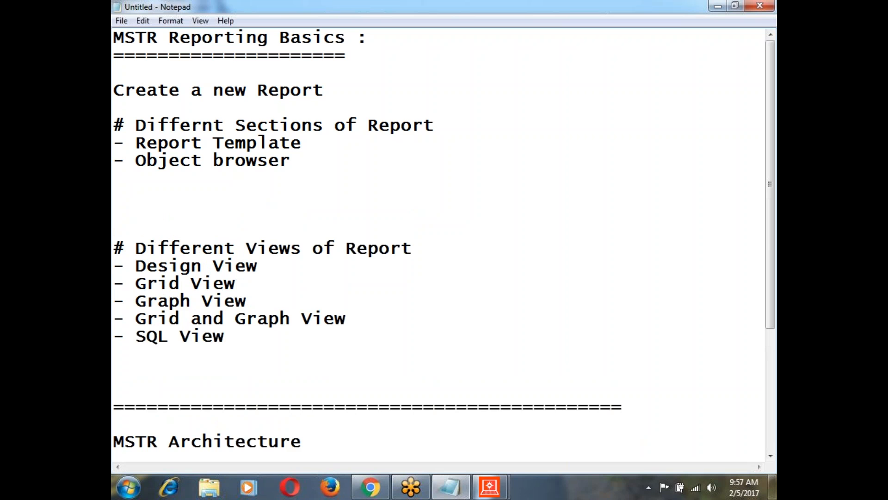
pyautogui.press('Return')
pyautogui.press('Return')
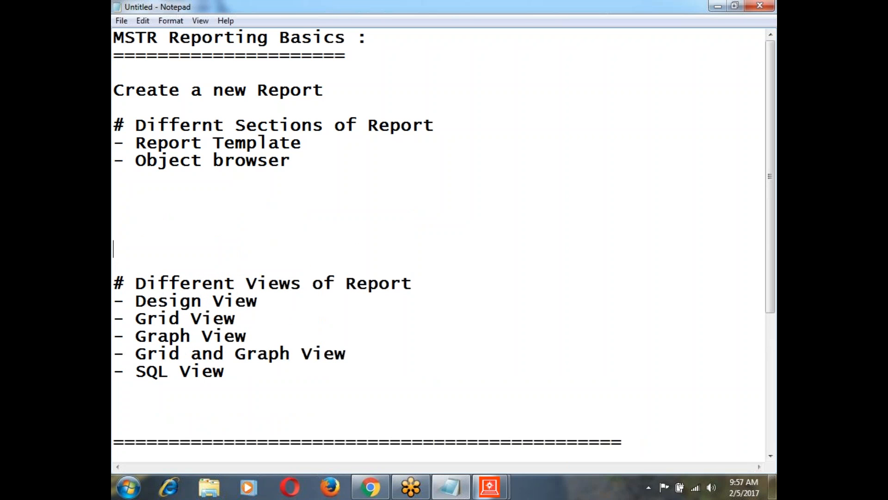
pyautogui.press('Up')
pyautogui.press('Up')
pyautogui.press('Up')
# - Switch to the New Report (1) window in MicroStrategy, then save and close the report as "Demo Report1" in the Demo Reports folder
pyautogui.click(493, 493)
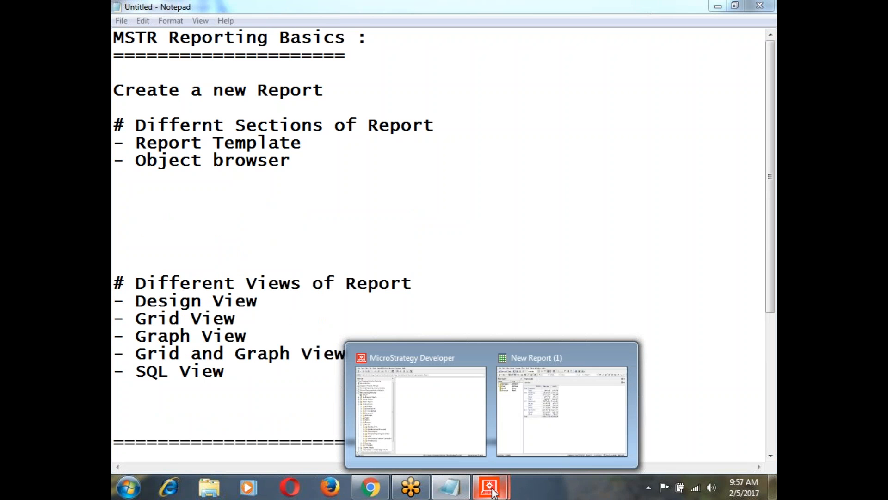
pyautogui.moveTo(490, 414)
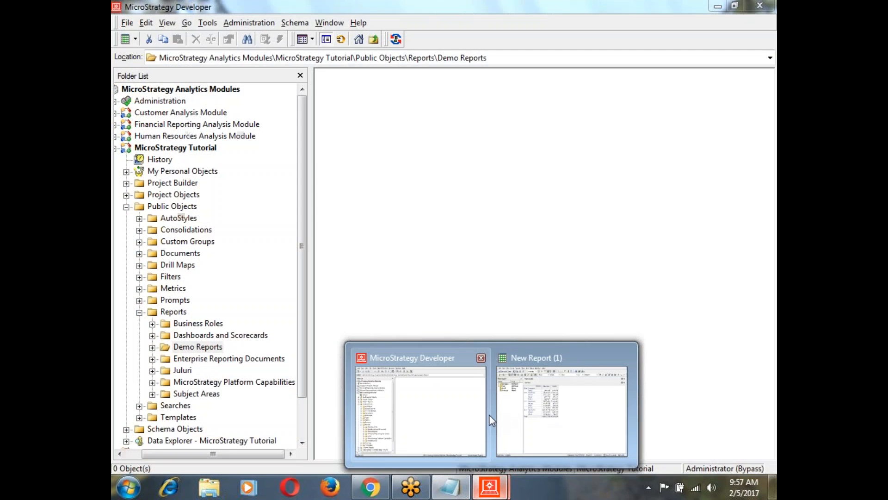
pyautogui.click(556, 415)
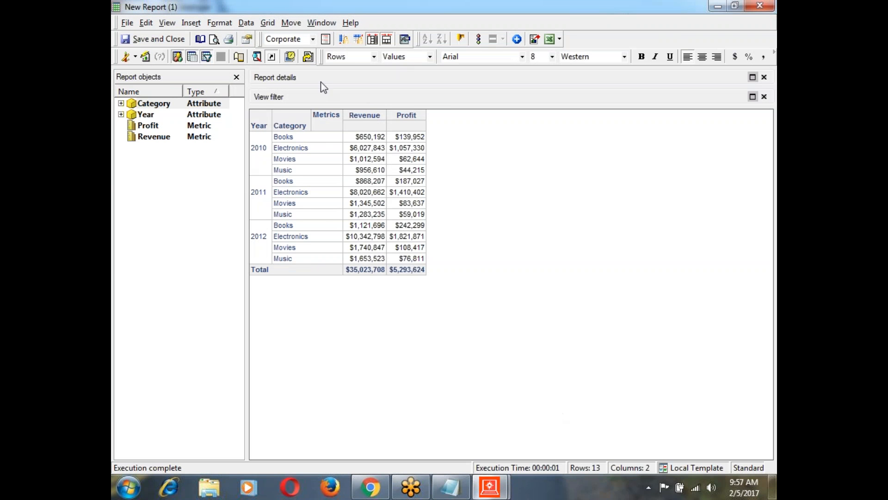
pyautogui.click(135, 57)
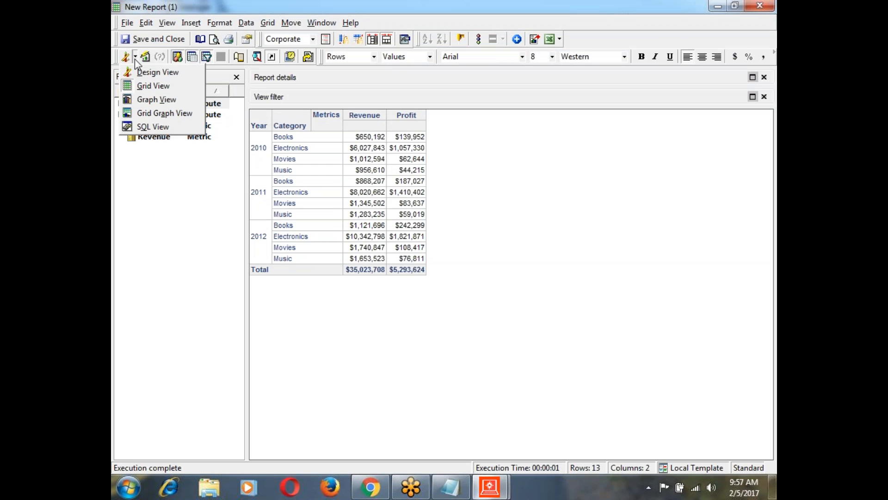
pyautogui.click(137, 37)
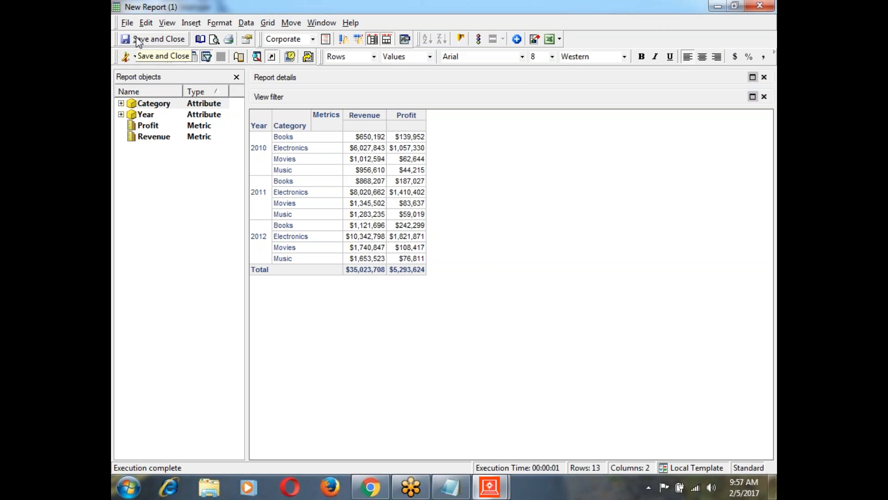
pyautogui.click(138, 40)
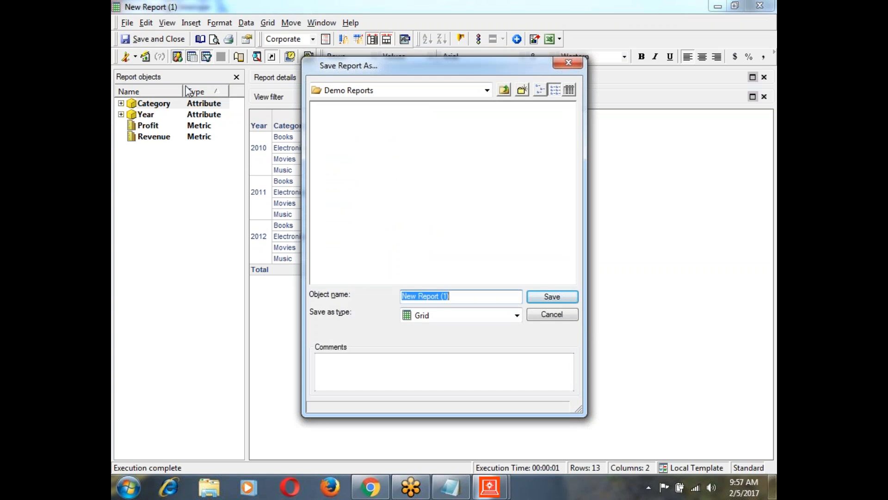
pyautogui.press('BackSpace')
pyautogui.write('De')
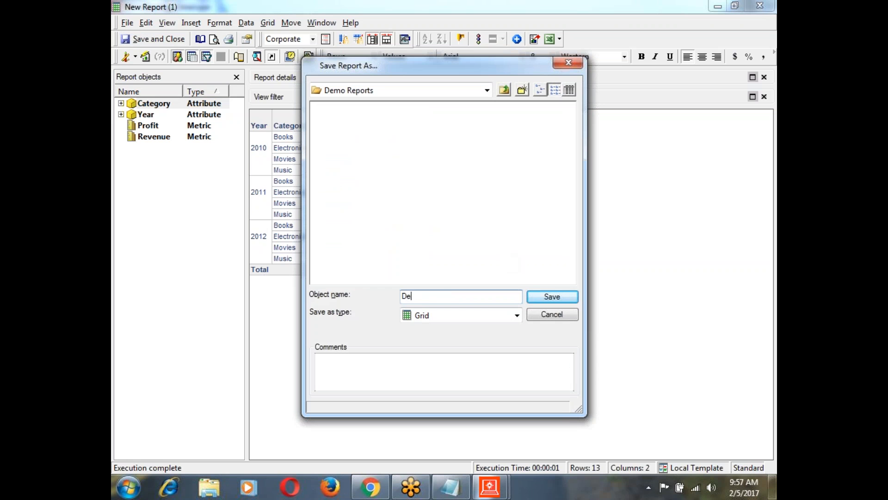
pyautogui.write('mo Report1')
pyautogui.press('Return')
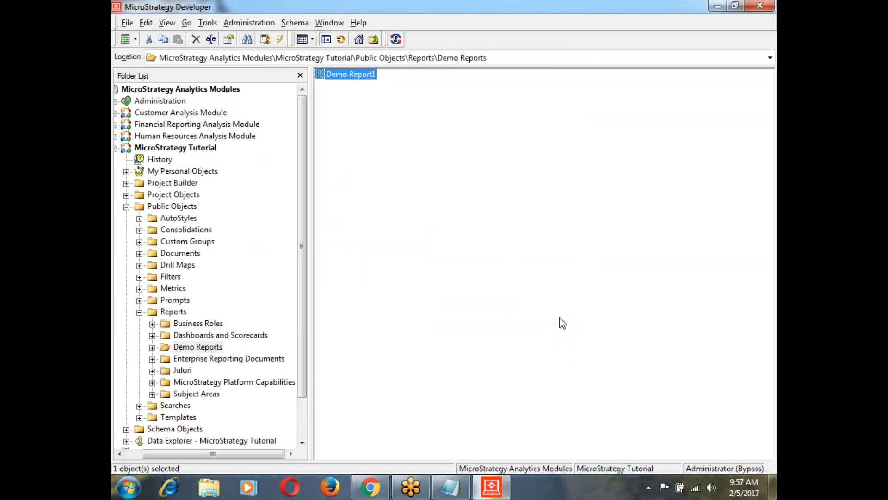
# - Bring up the new object types available for the Demo Reports folder
pyautogui.rightClick(336, 112)
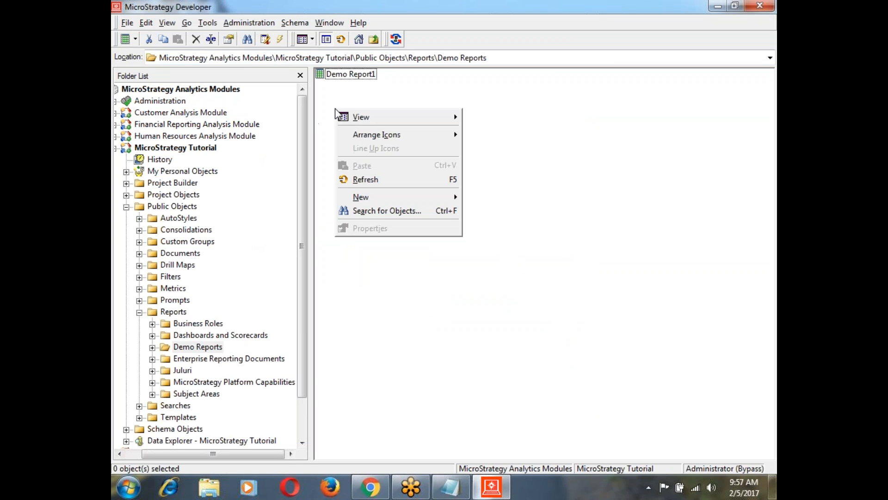
pyautogui.moveTo(428, 198)
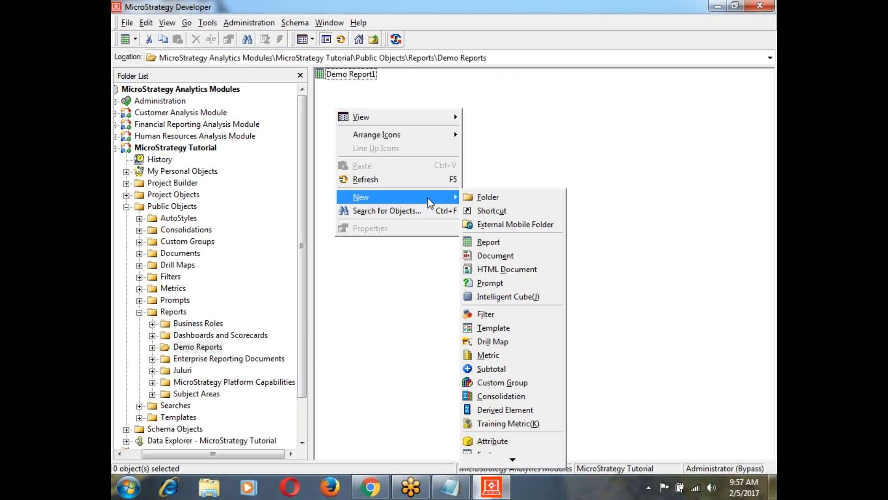
# - Create a blank report in the Demo Reports folder and hide its report details pane
pyautogui.click(488, 241)
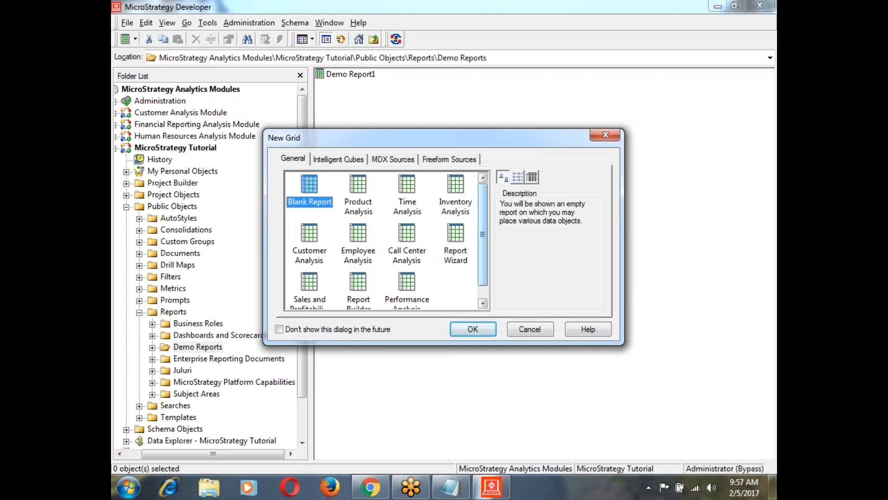
pyautogui.click(457, 330)
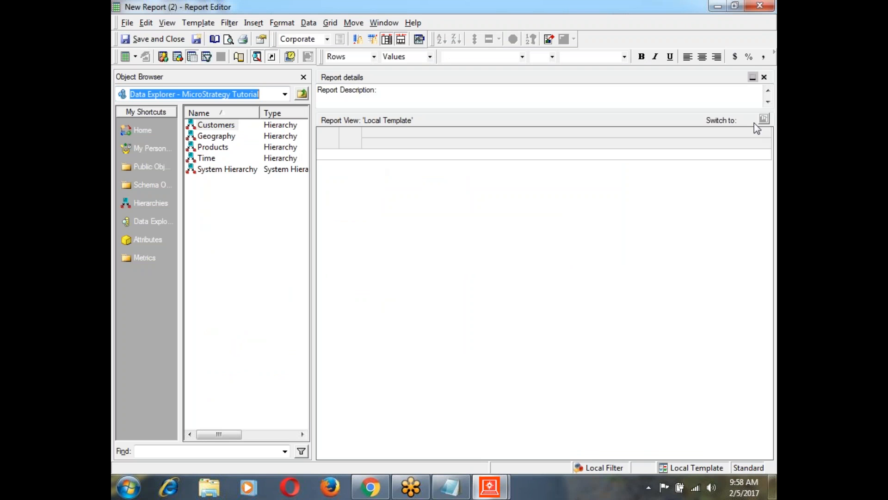
pyautogui.click(764, 77)
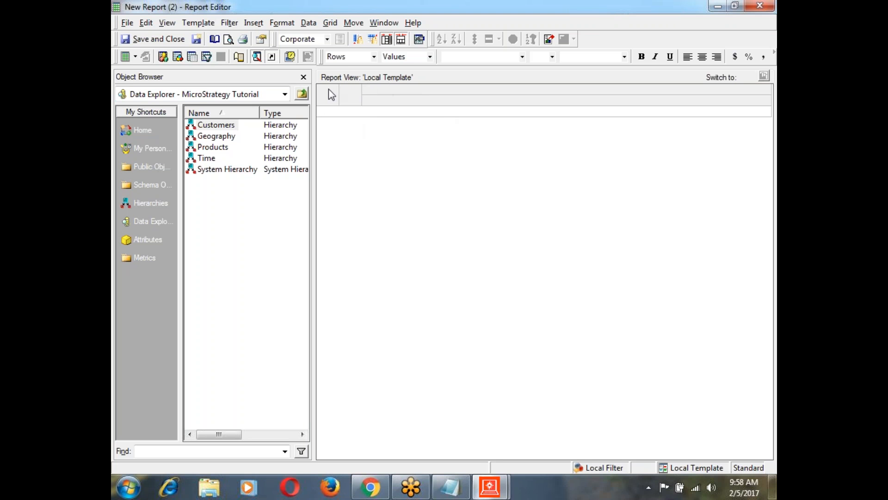
# - Add the Employee attribute from the Geography attributes folder to the report template
pyautogui.click(134, 237)
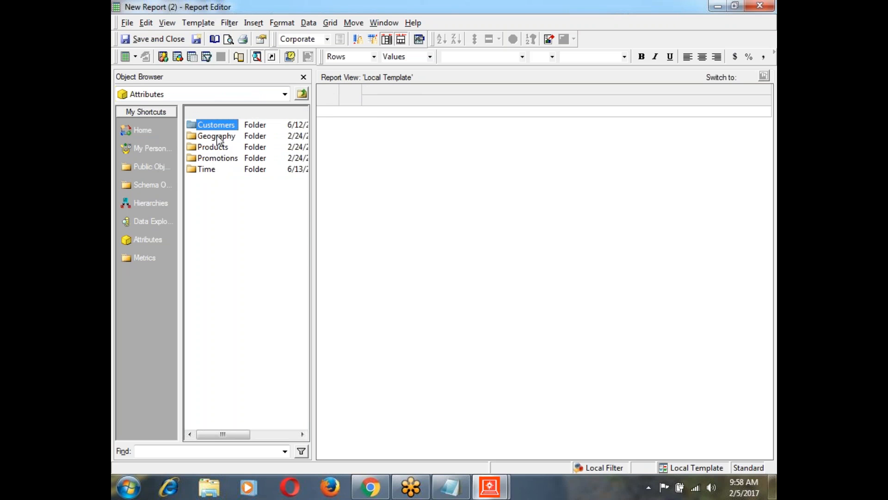
pyautogui.click(216, 136)
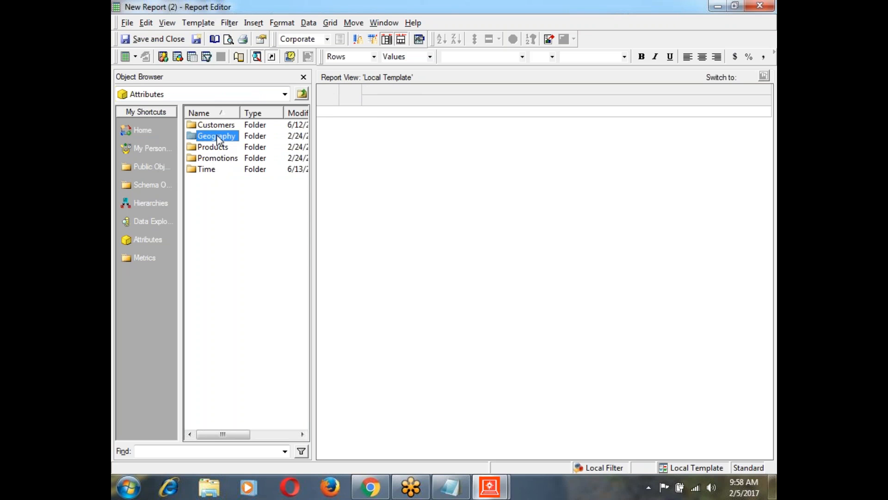
pyautogui.doubleClick(216, 135)
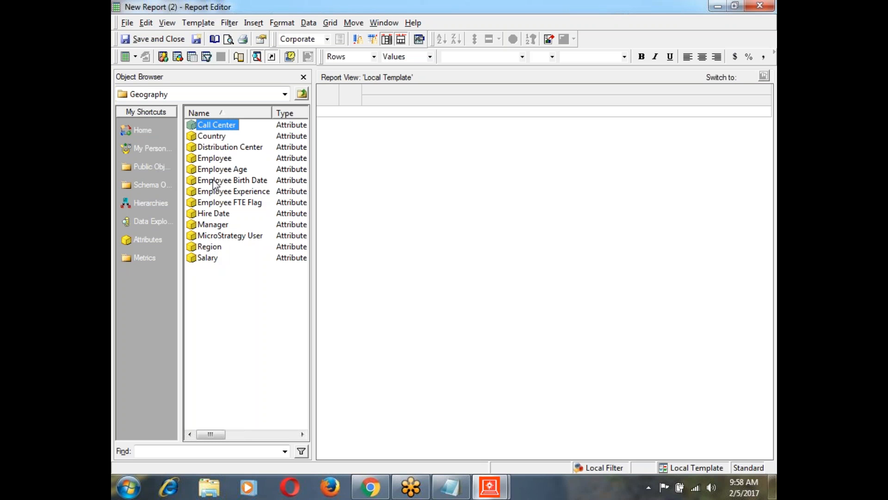
pyautogui.doubleClick(215, 158)
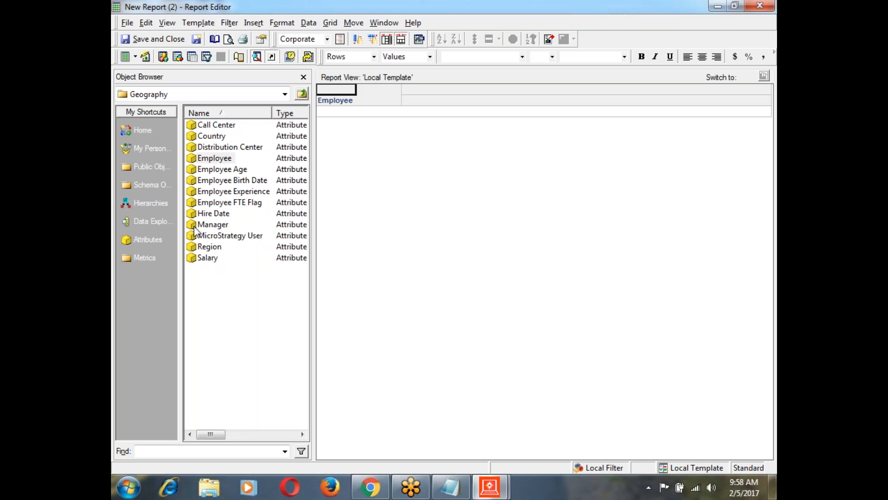
# - Add the Profit and Revenue metrics from the Sales Metrics folder to the report template
pyautogui.click(145, 257)
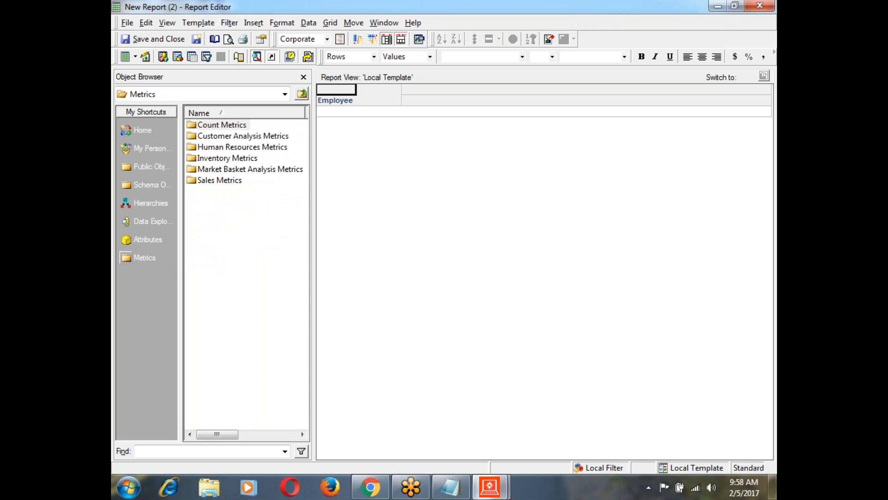
pyautogui.click(216, 181)
pyautogui.doubleClick(215, 181)
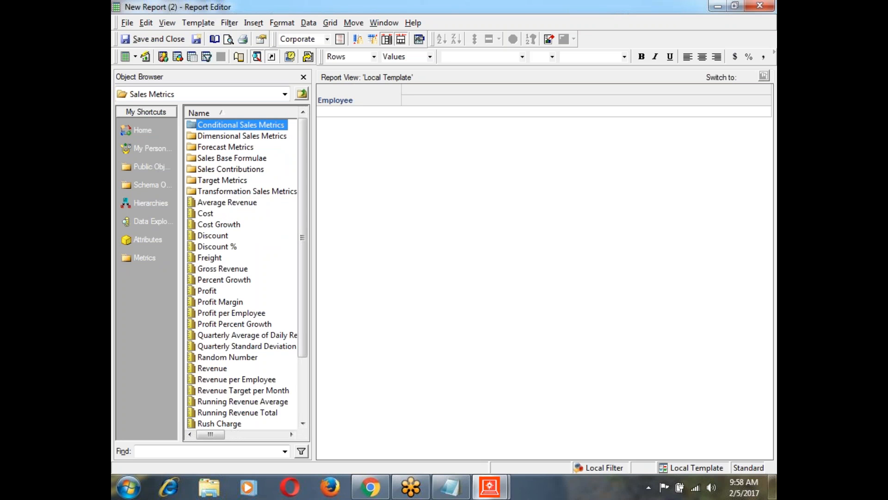
pyautogui.click(212, 291)
pyautogui.doubleClick(212, 291)
pyautogui.doubleClick(212, 368)
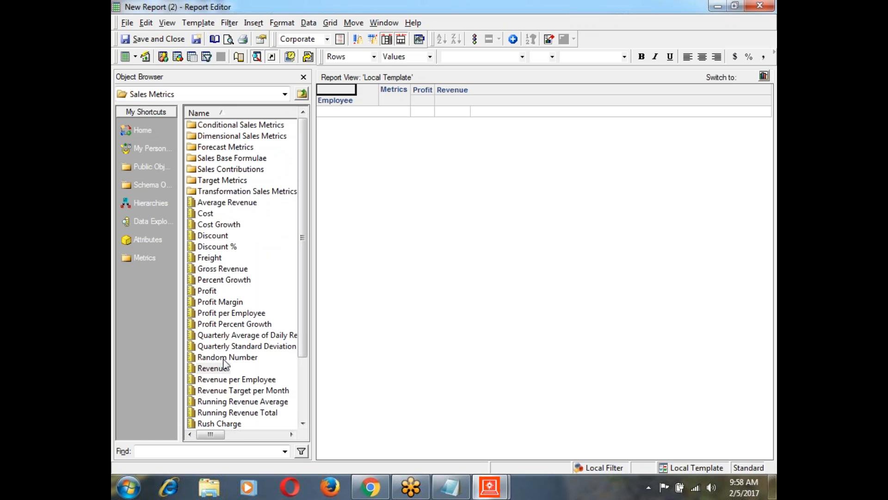
# - Move the Profit metric after Revenue in the template and show the Public Objects folder in the Object Browser
pyautogui.click(421, 91)
pyautogui.moveTo(420, 90); pyautogui.dragTo(458, 107)
pyautogui.click(137, 169)
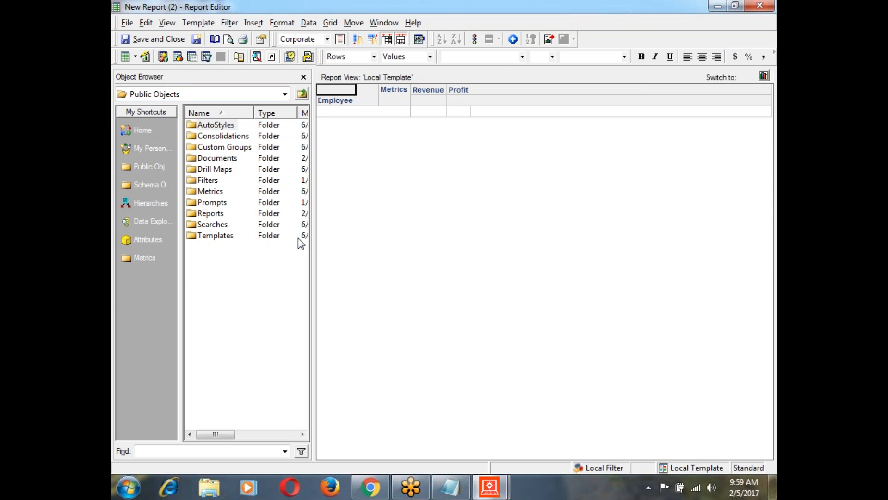
# - Switch to the Notepad notes, highlight the Report Template and Object browser entries, and return to the Report Editor
pyautogui.click(465, 491)
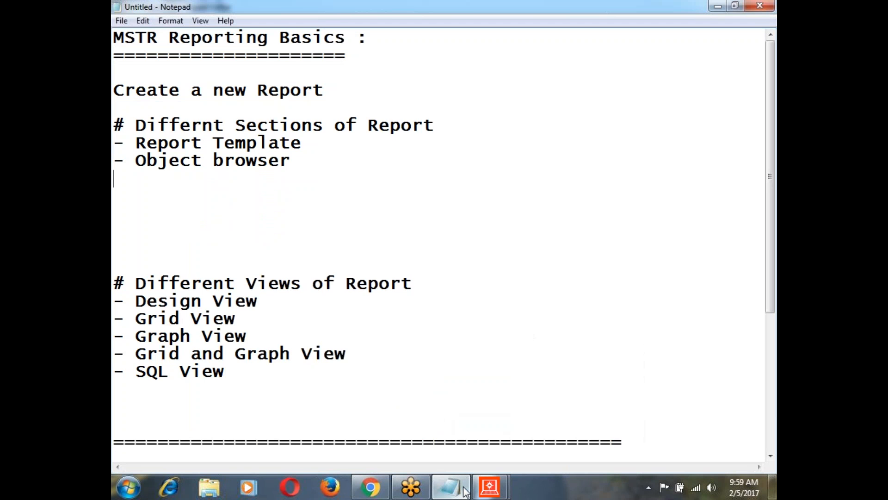
pyautogui.click(447, 417)
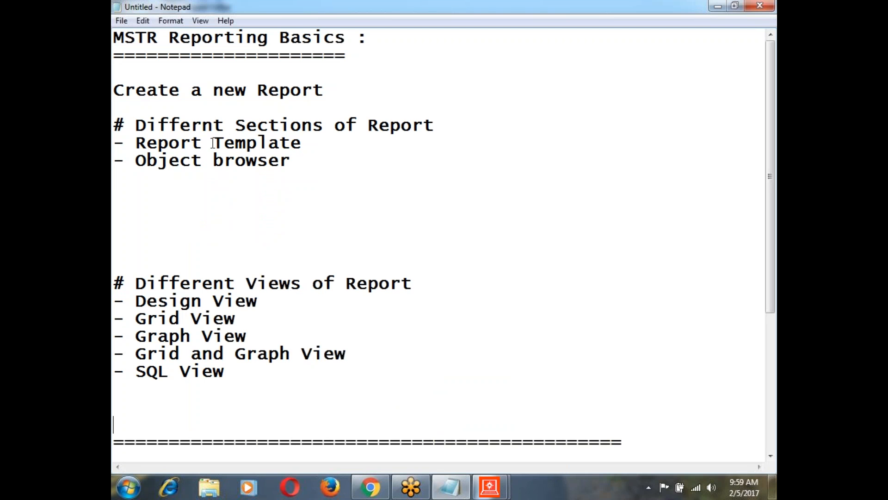
pyautogui.moveTo(141, 143); pyautogui.dragTo(301, 148)
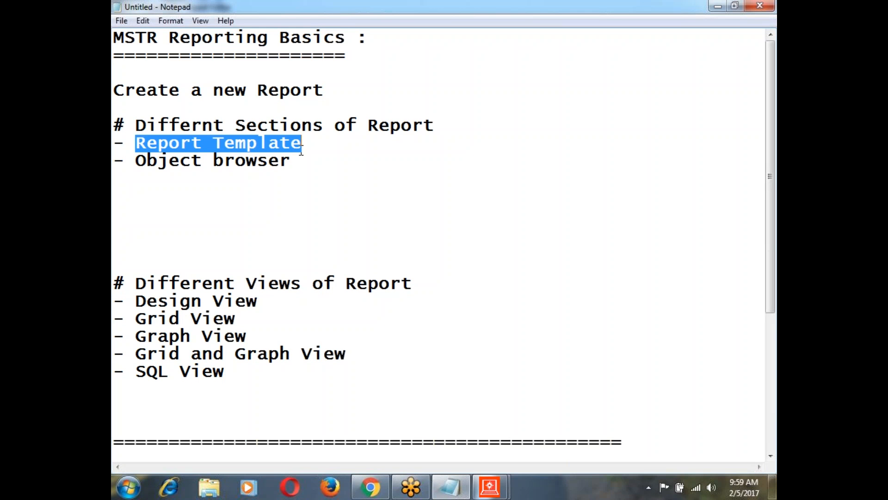
pyautogui.moveTo(136, 161); pyautogui.dragTo(284, 173)
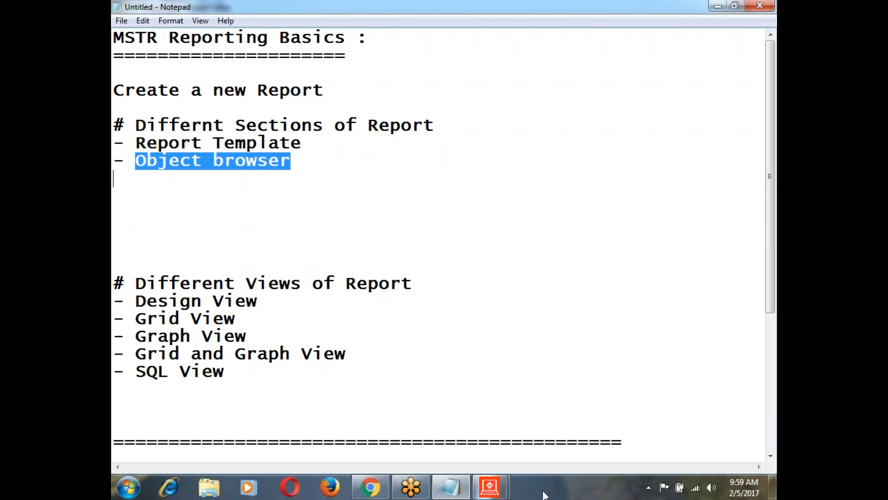
pyautogui.click(494, 485)
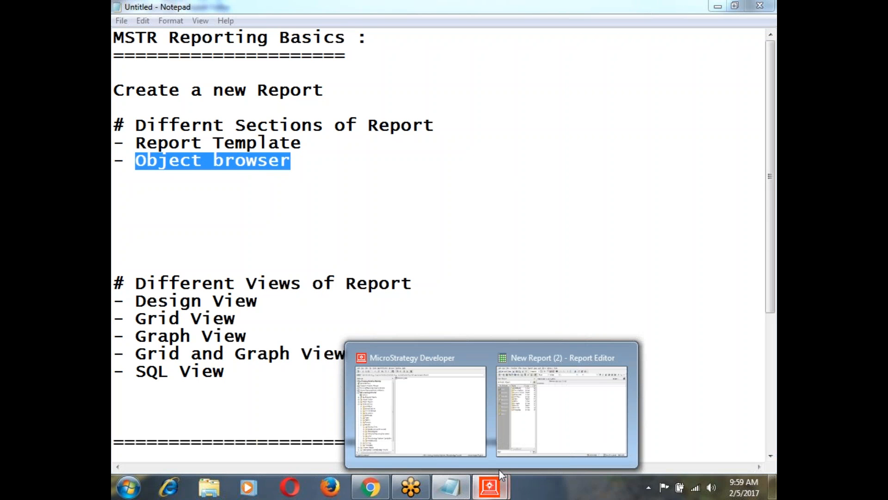
pyautogui.click(502, 455)
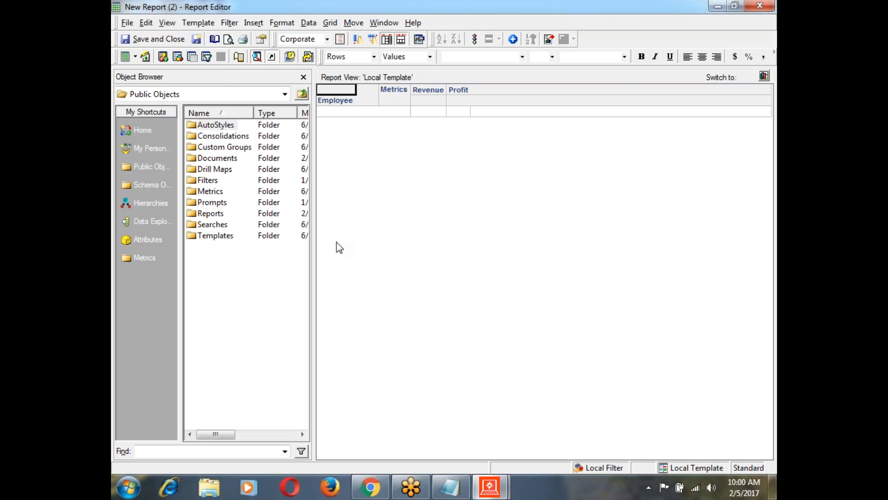
# - Run the report and look through all employee rows in the resulting grid
pyautogui.click(146, 56)
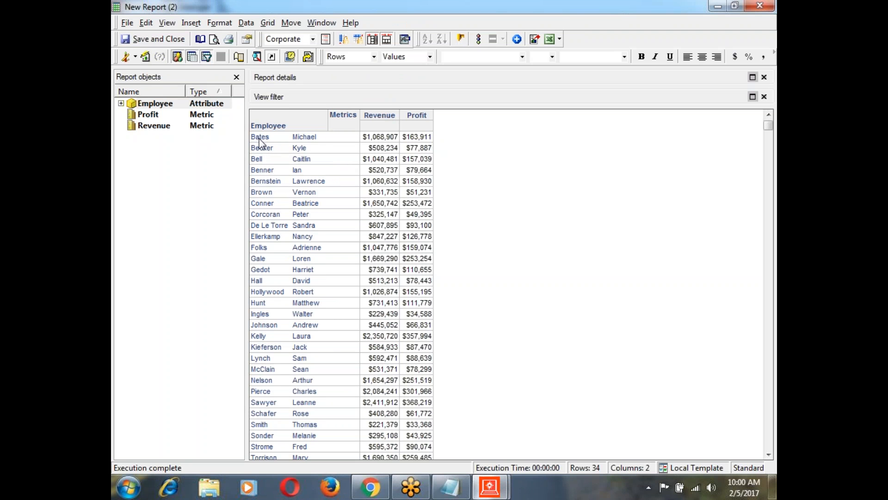
pyautogui.click(396, 170)
pyautogui.scroll(-2, 396, 170)
pyautogui.scroll(-3, 395, 168)
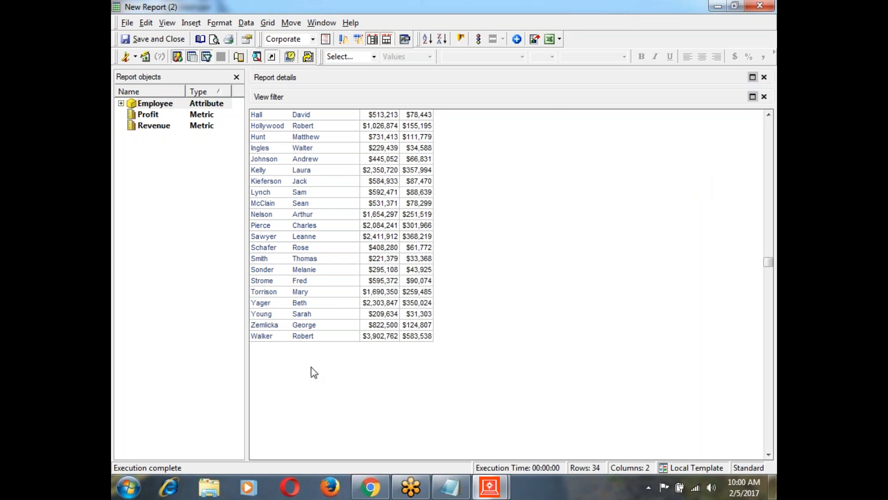
pyautogui.scroll(5, 335, 290)
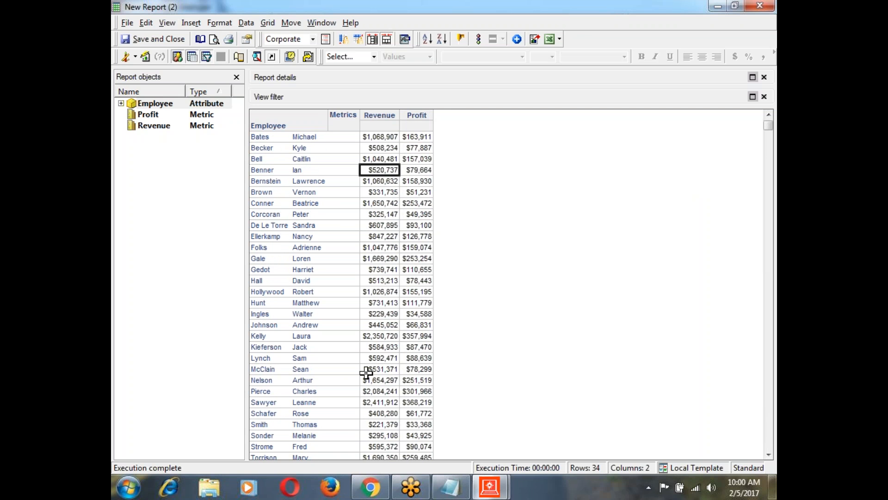
# - Examine the first row's metric values and highlight the Employee, Revenue and Profit columns to review the grid layout
pyautogui.click(372, 134)
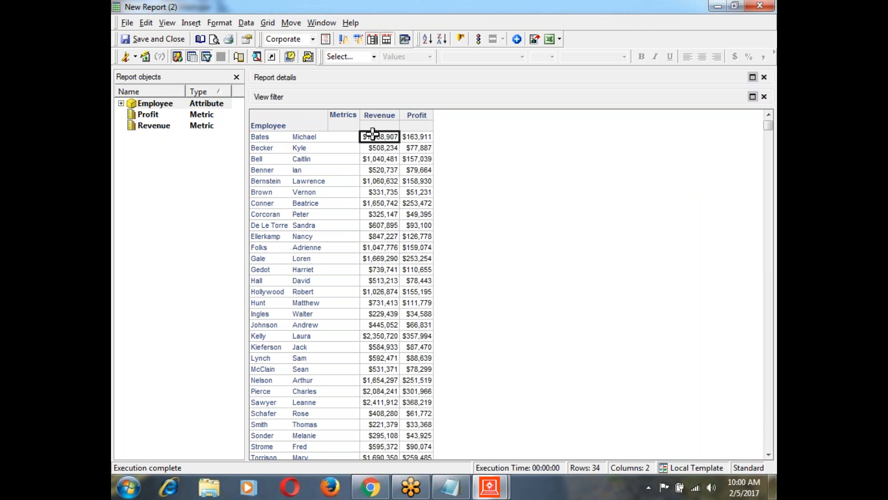
pyautogui.click(417, 138)
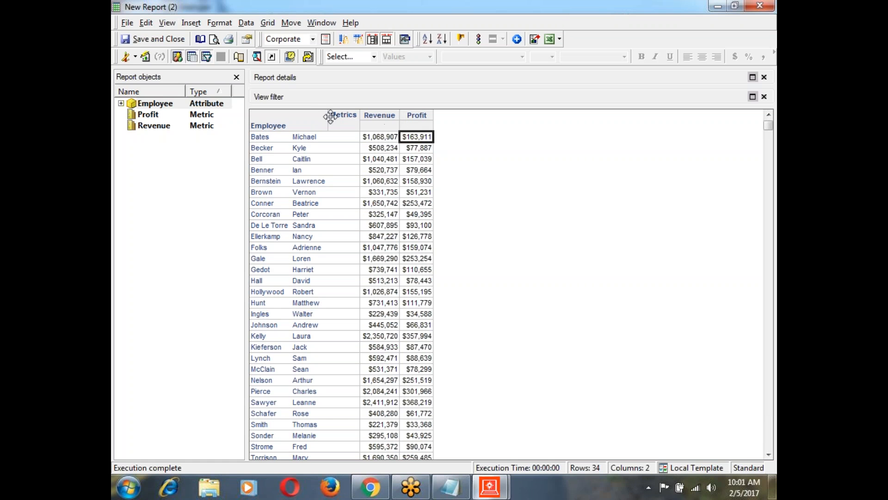
pyautogui.click(269, 125)
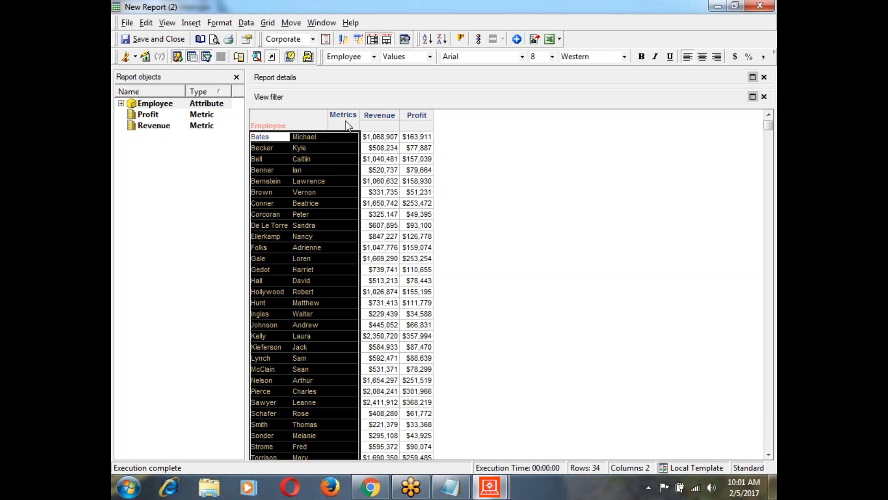
pyautogui.click(375, 124)
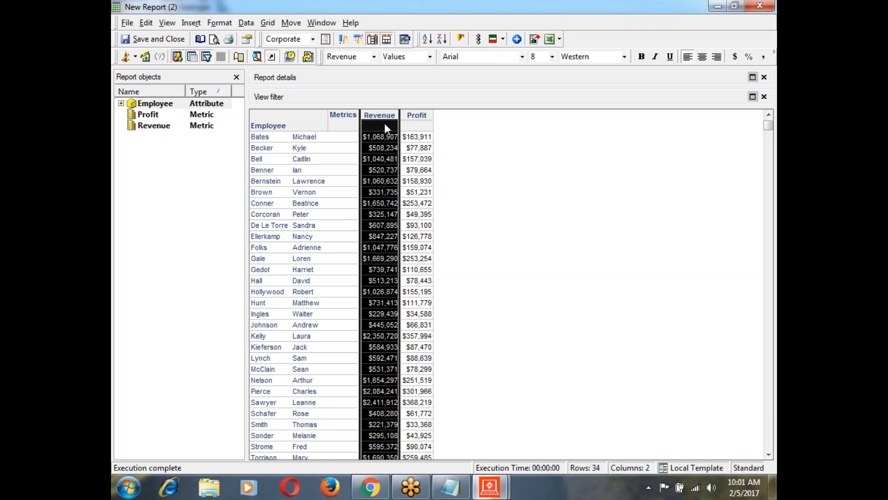
pyautogui.click(419, 124)
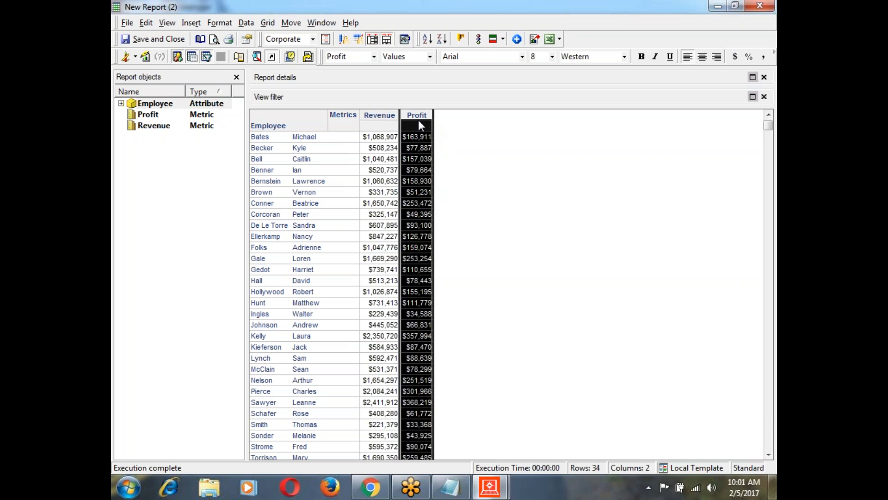
pyautogui.click(333, 123)
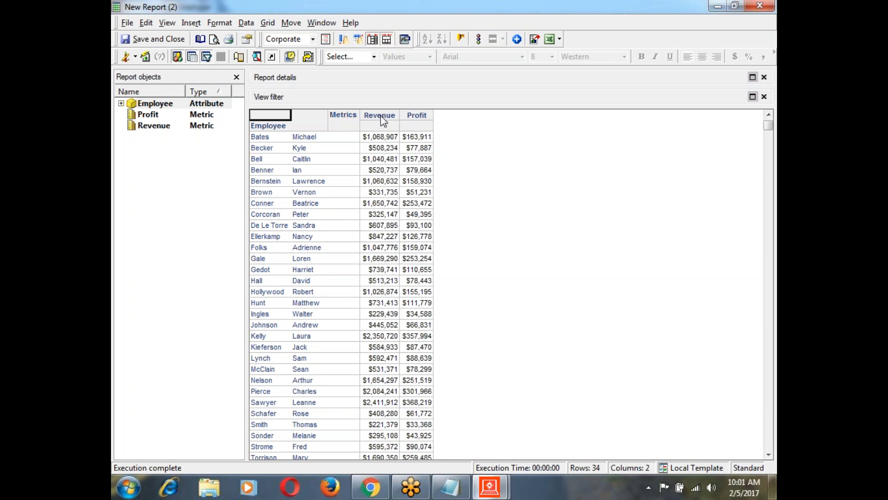
pyautogui.click(280, 122)
pyautogui.click(280, 125)
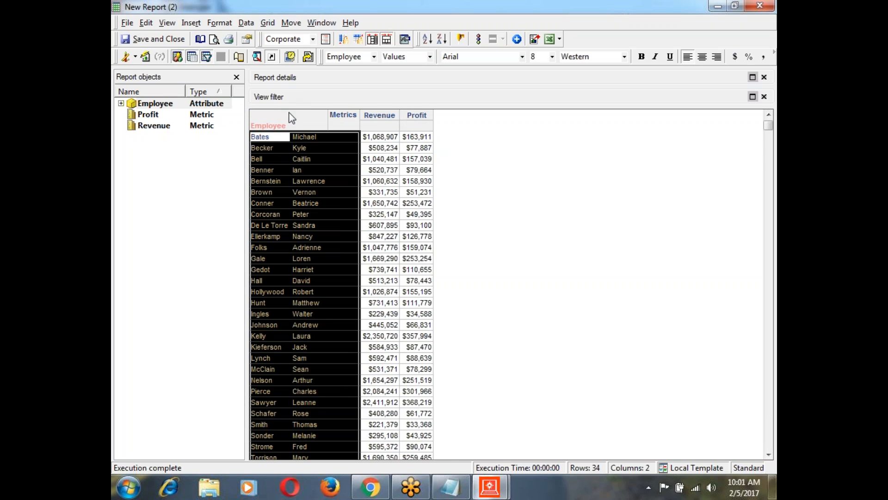
pyautogui.click(355, 125)
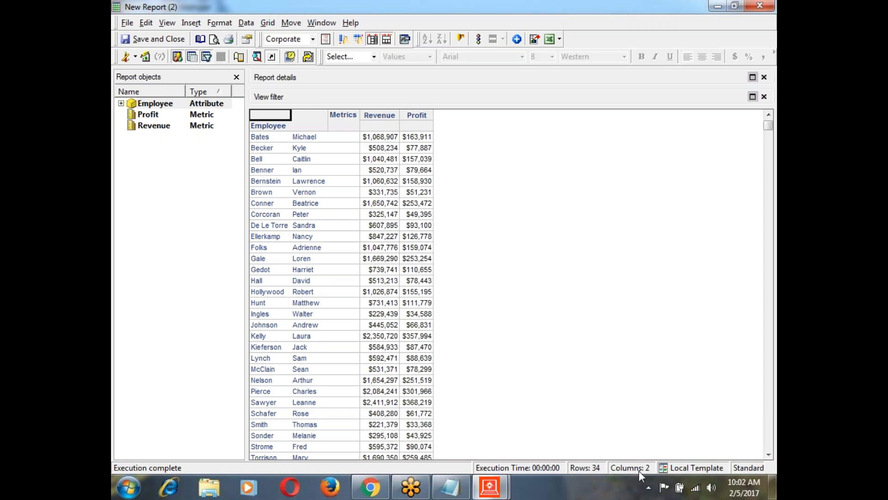
# - Review the Move options available for the Employee attribute without applying any
pyautogui.click(264, 126)
pyautogui.rightClick(265, 128)
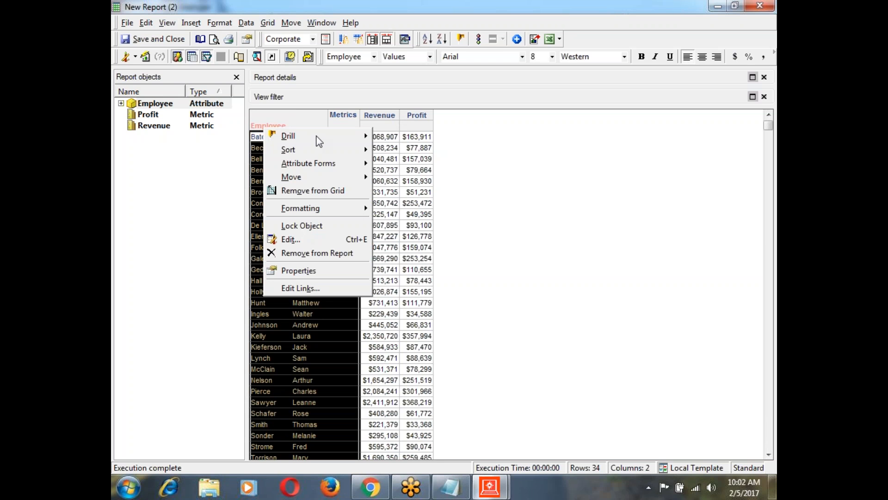
pyautogui.moveTo(332, 179)
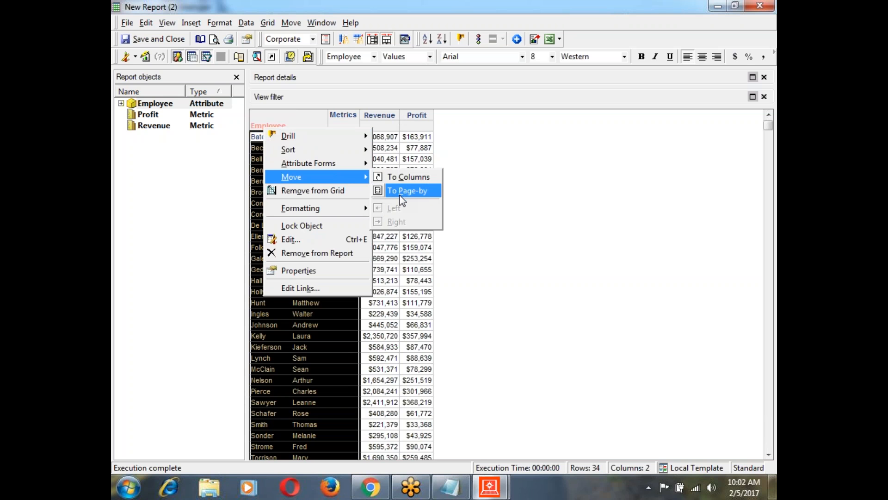
pyautogui.click(380, 347)
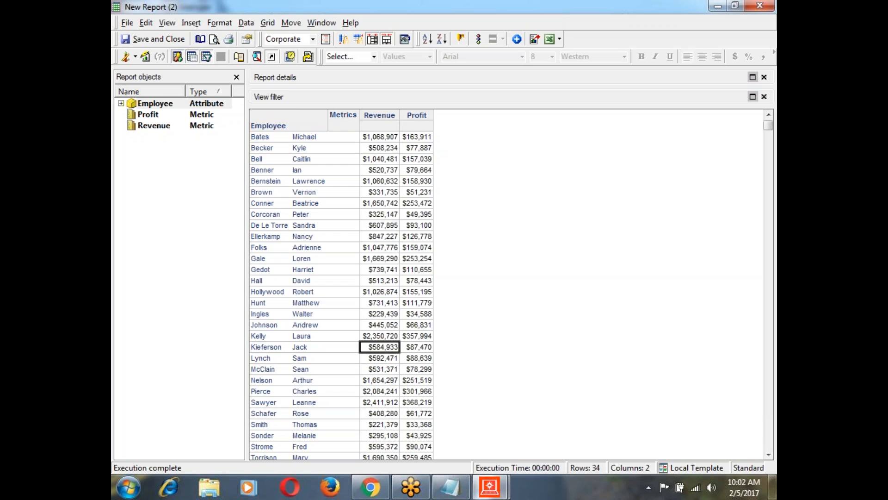
# - Review the Move options available for the Revenue metric without applying any, and select the Metrics header
pyautogui.click(380, 116)
pyautogui.rightClick(378, 116)
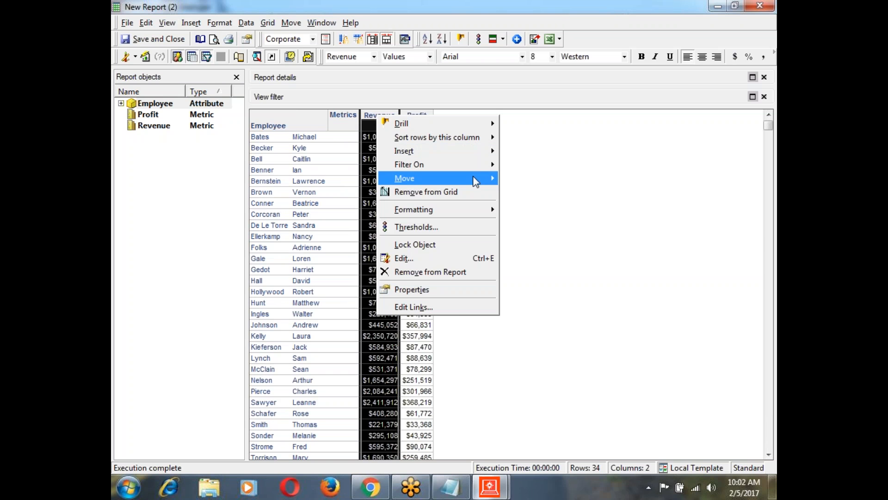
pyautogui.moveTo(479, 181)
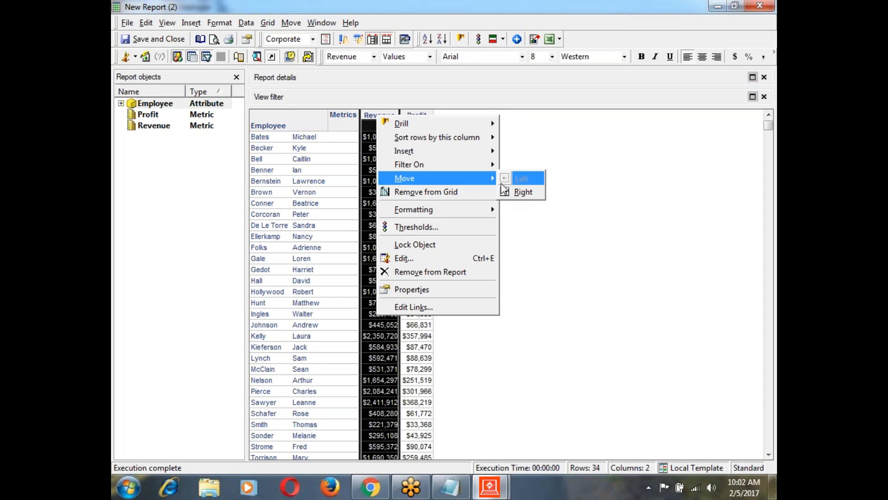
pyautogui.click(317, 149)
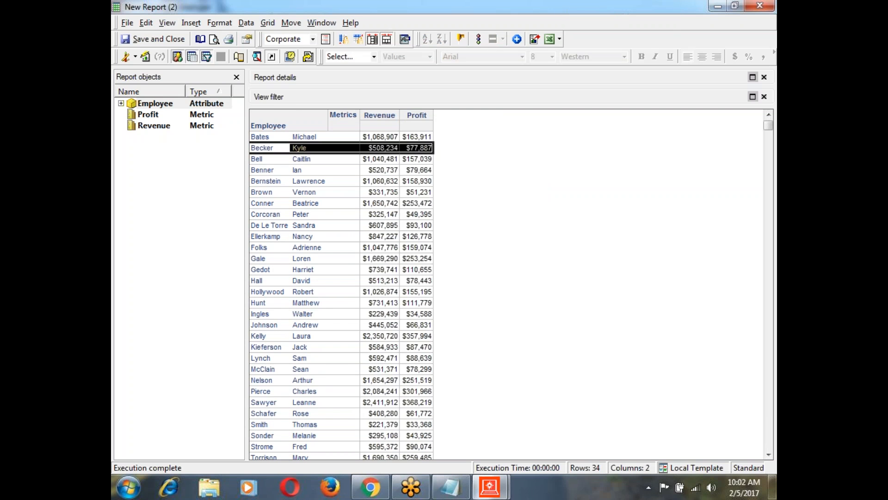
pyautogui.click(339, 115)
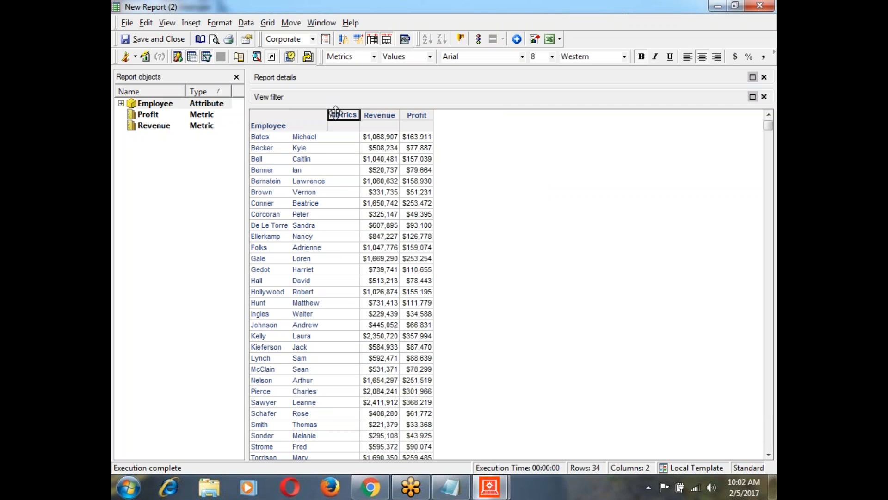
# - Move the Metrics header from the grid's columns to its rows
pyautogui.click(337, 121)
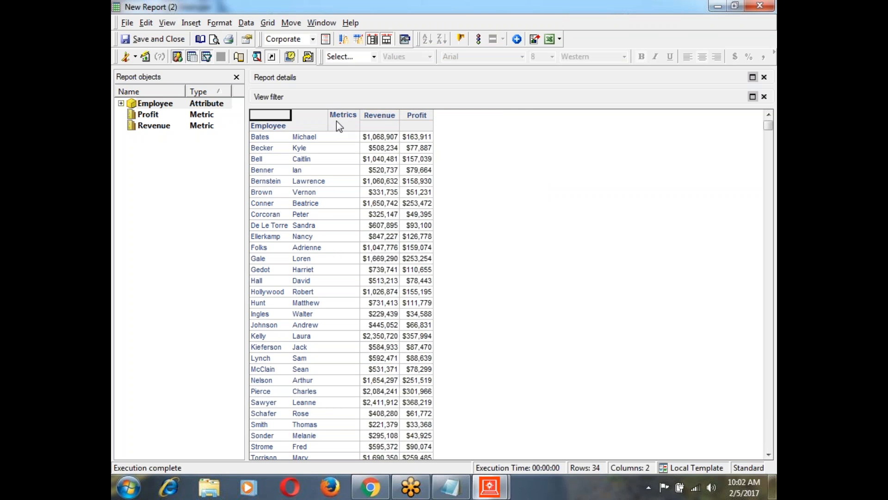
pyautogui.rightClick(337, 120)
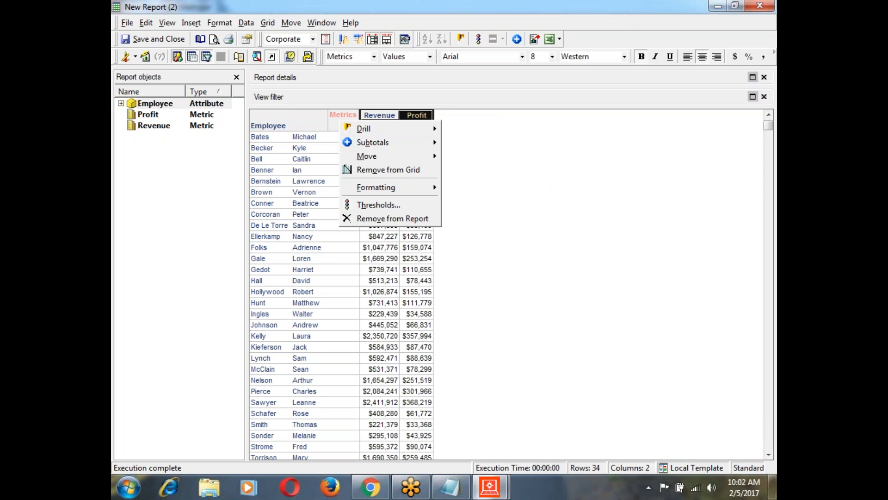
pyautogui.moveTo(419, 160)
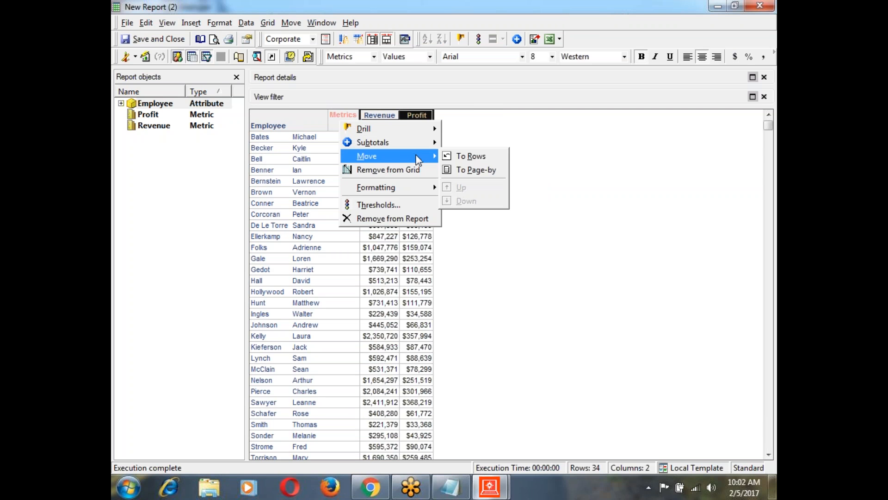
pyautogui.click(465, 157)
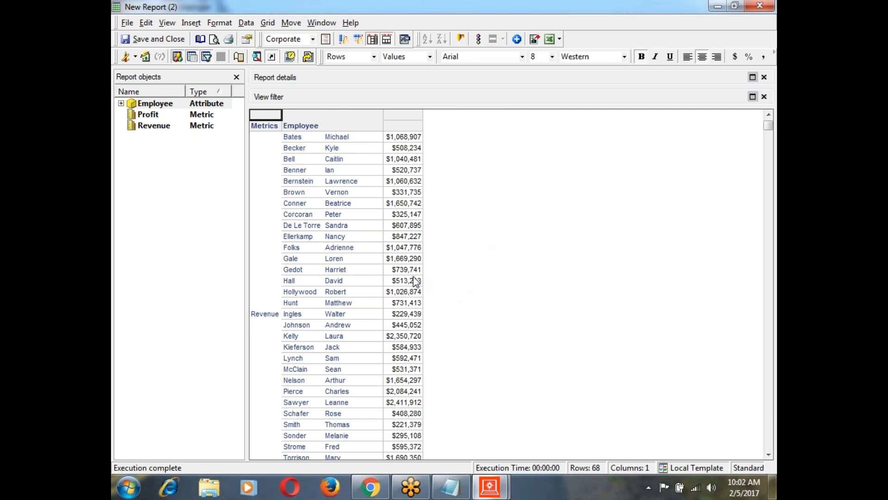
# - Move the Employee attribute to the columns and look through all employee columns in the grid
pyautogui.rightClick(302, 125)
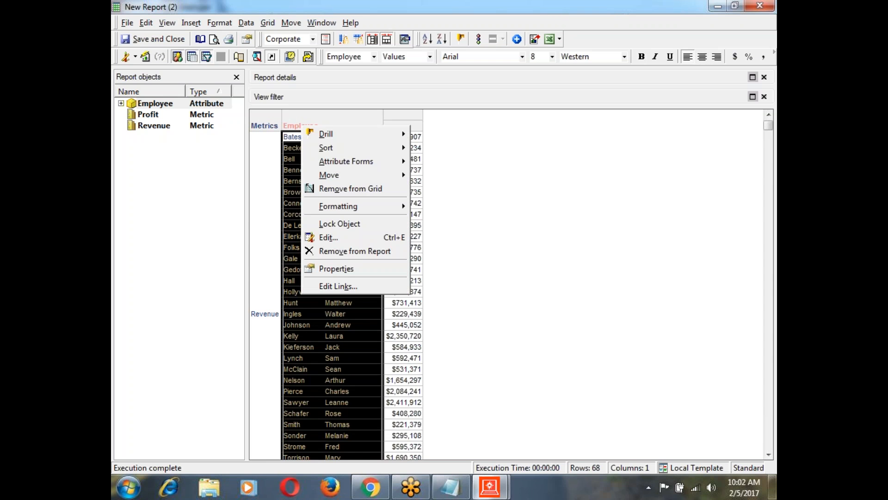
pyautogui.moveTo(379, 175)
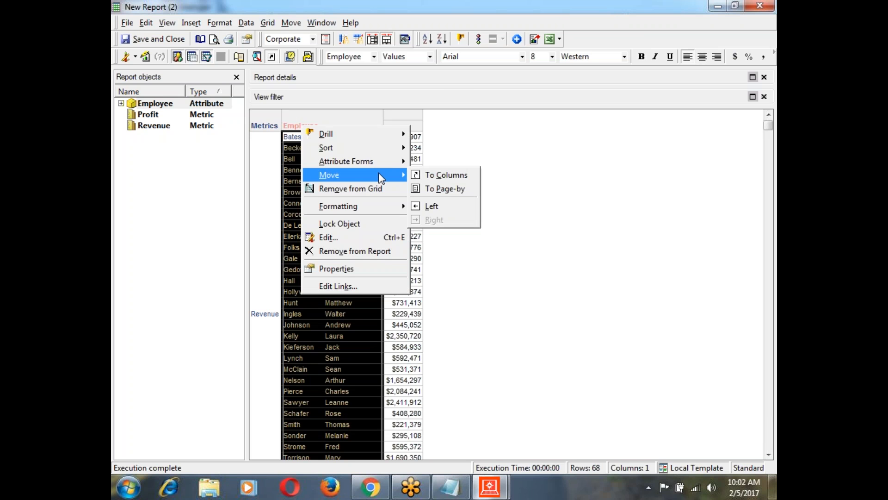
pyautogui.click(431, 176)
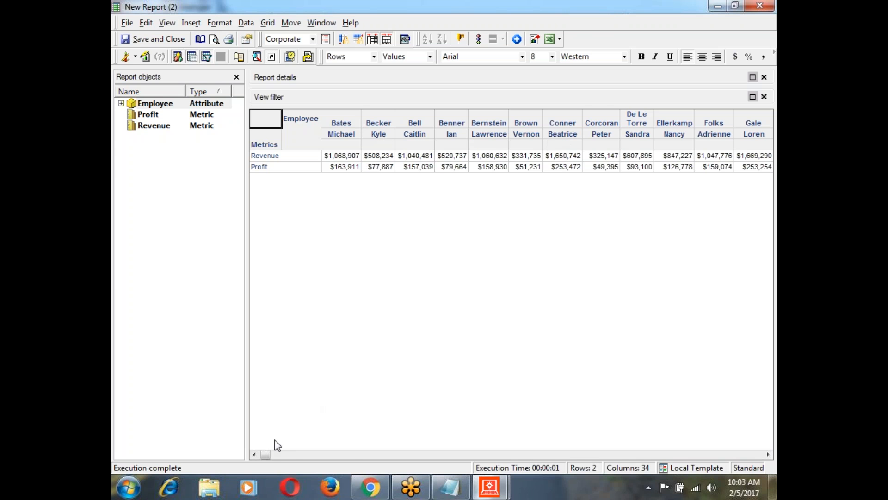
pyautogui.moveTo(266, 454); pyautogui.dragTo(617, 454)
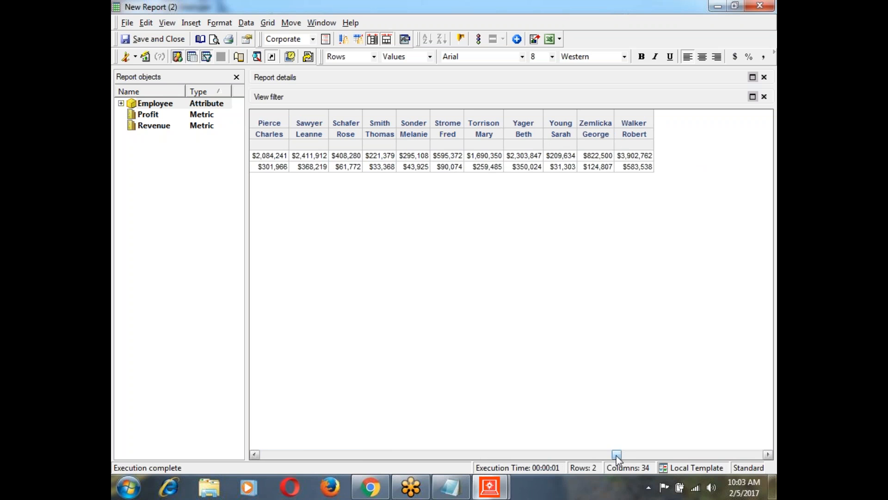
pyautogui.moveTo(618, 455); pyautogui.dragTo(265, 454)
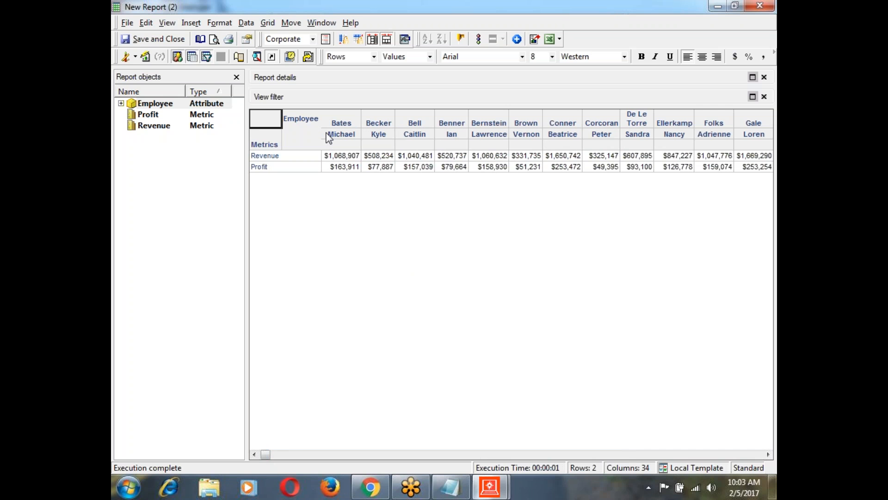
# - Move the Employee attribute back from the columns to the rows
pyautogui.click(301, 118)
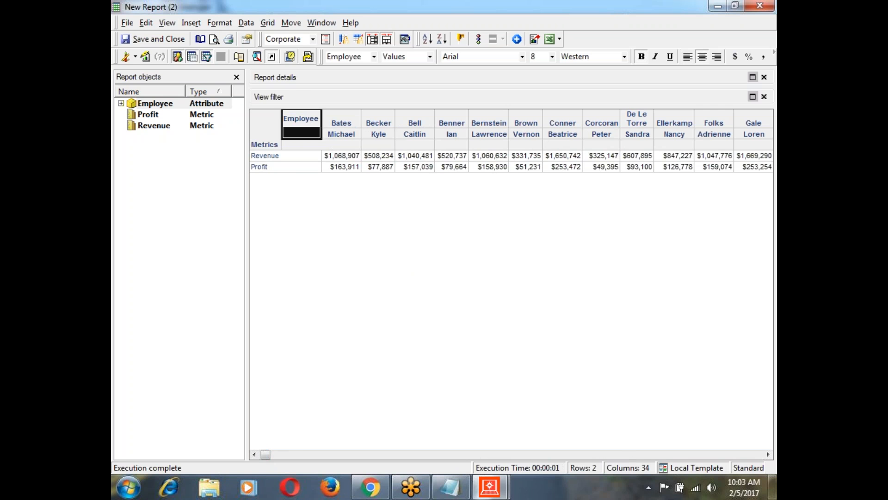
pyautogui.rightClick(300, 119)
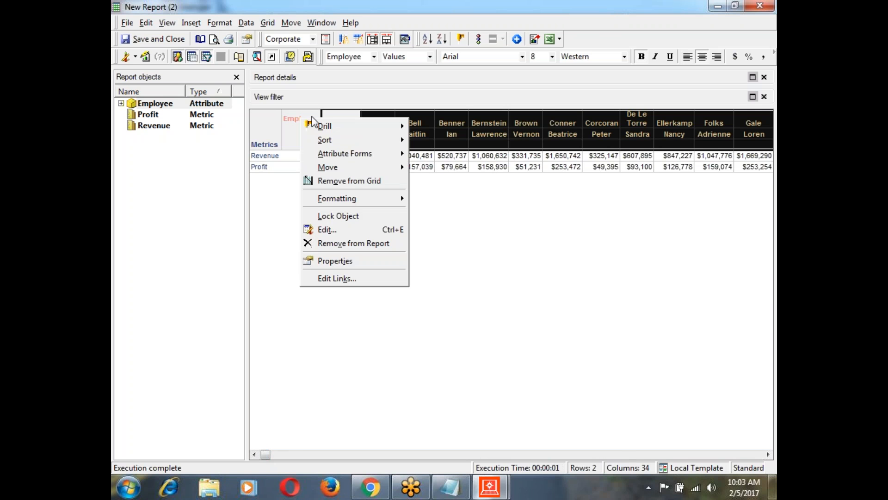
pyautogui.moveTo(393, 167)
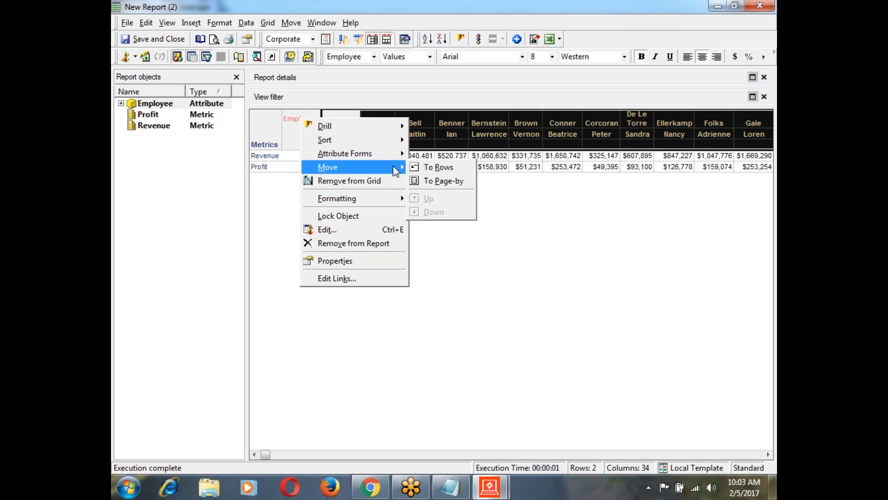
pyautogui.click(425, 167)
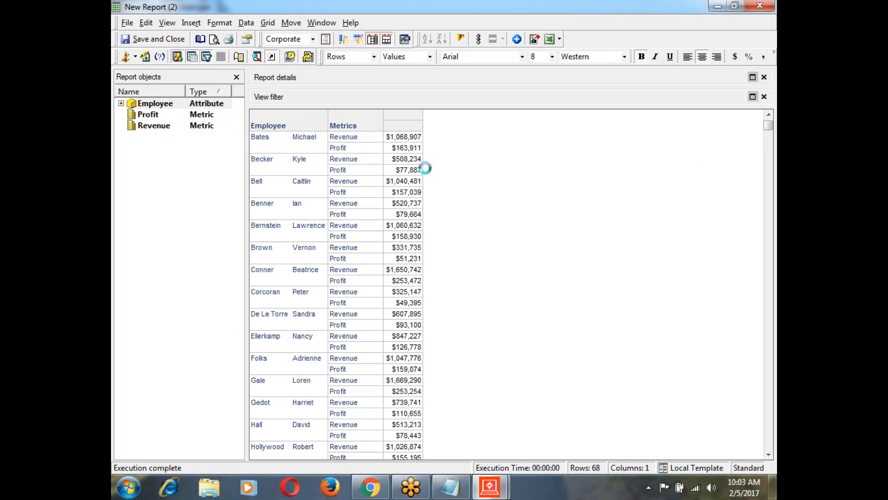
# - Move the Metrics header back from the rows to the columns
pyautogui.rightClick(346, 129)
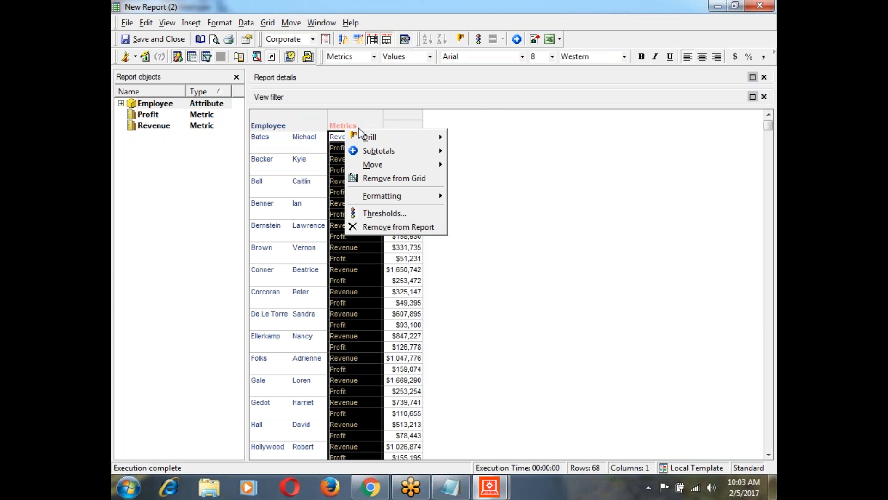
pyautogui.moveTo(424, 168)
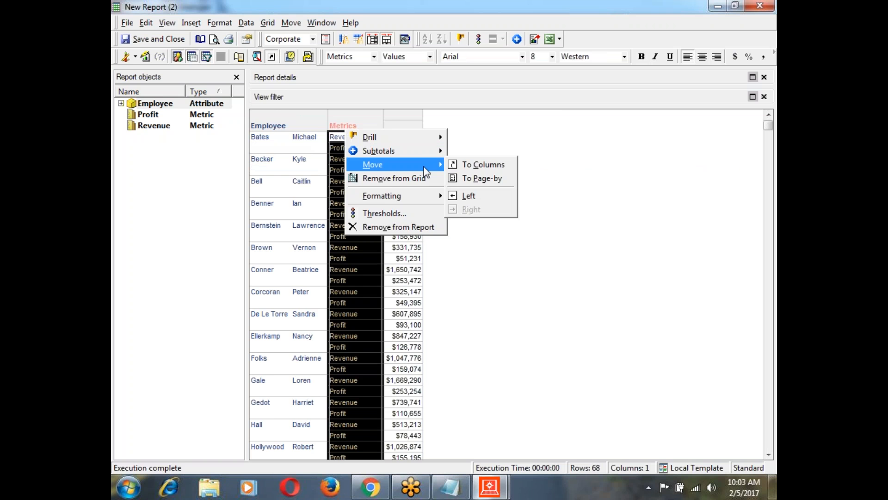
pyautogui.click(459, 164)
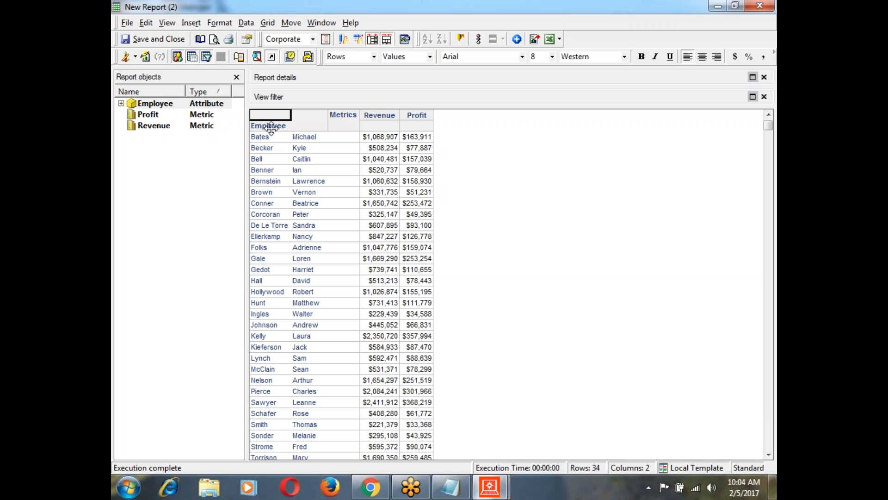
# - Switch the report to Design View and add the Region attribute from the Geography attributes folder to the template
pyautogui.click(135, 57)
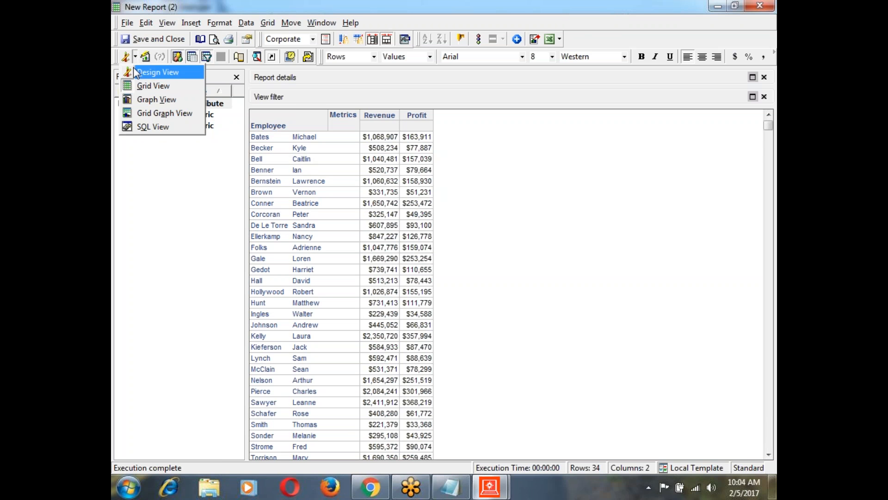
pyautogui.click(135, 70)
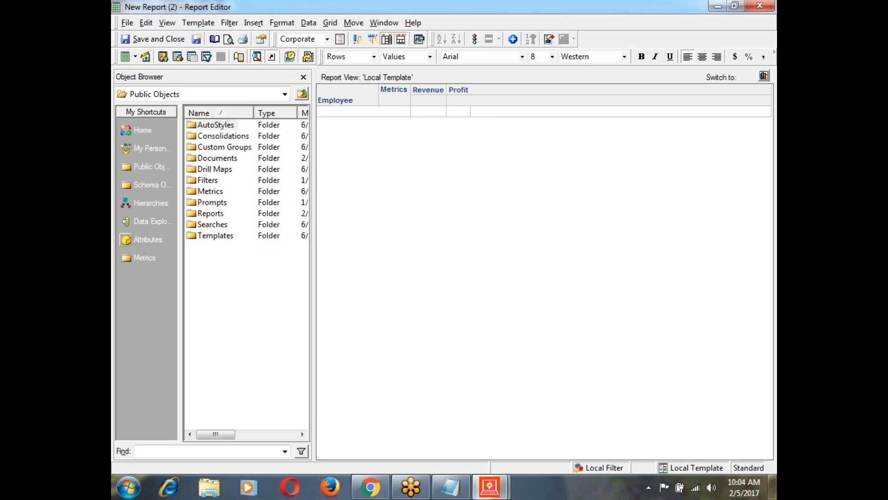
pyautogui.click(125, 239)
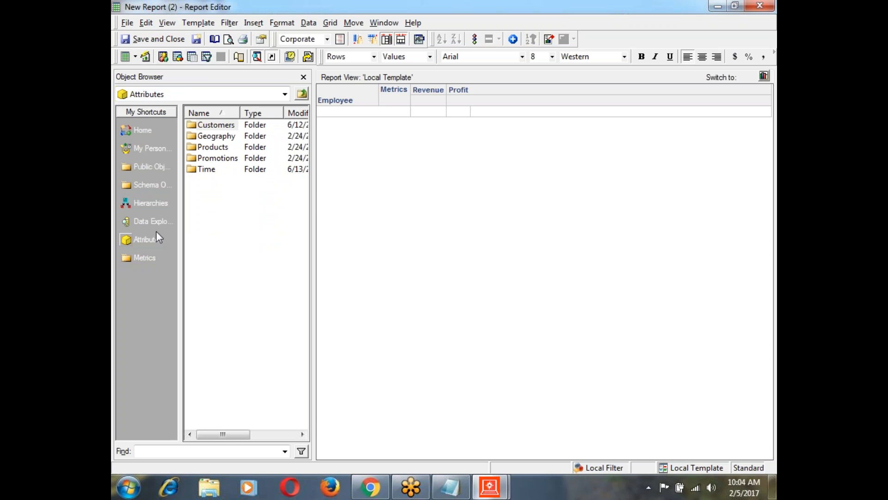
pyautogui.doubleClick(214, 138)
pyautogui.doubleClick(214, 138)
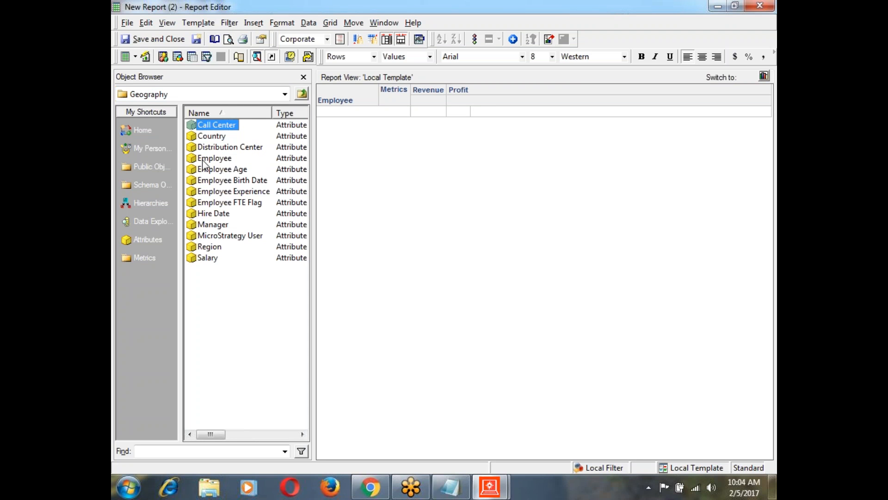
pyautogui.click(214, 250)
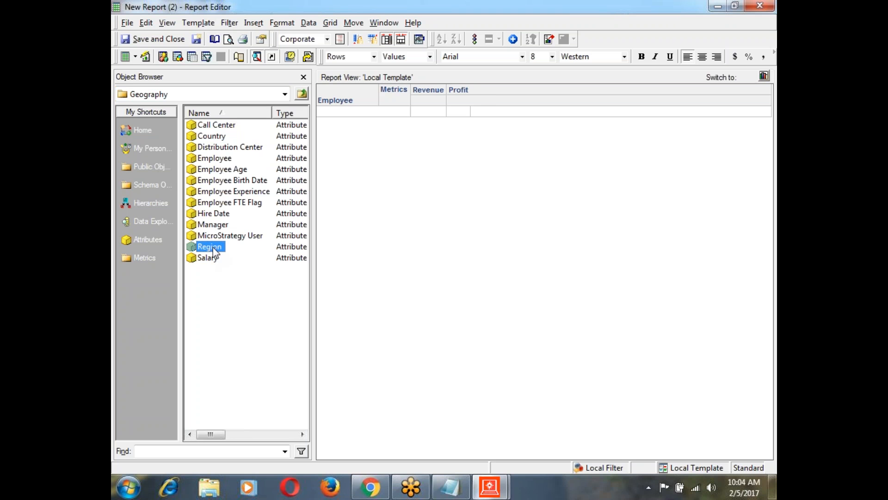
pyautogui.doubleClick(214, 250)
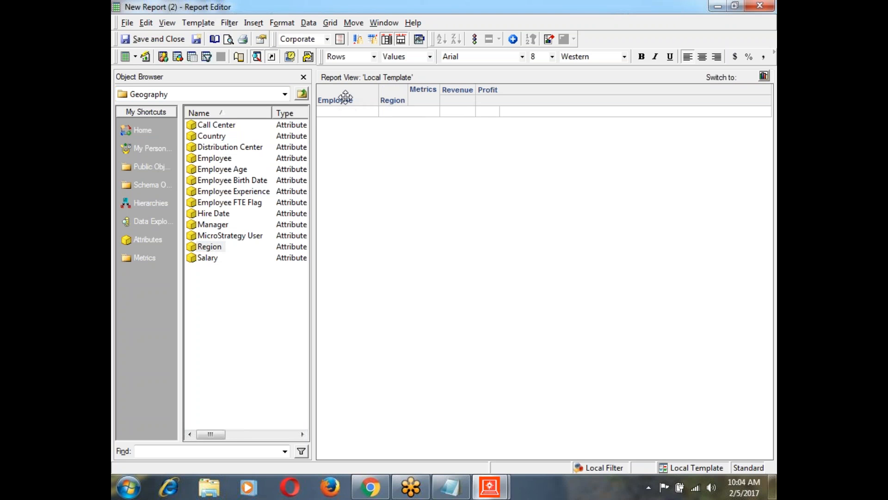
# - Place Region ahead of Employee in the template's rows and run the report
pyautogui.click(393, 100)
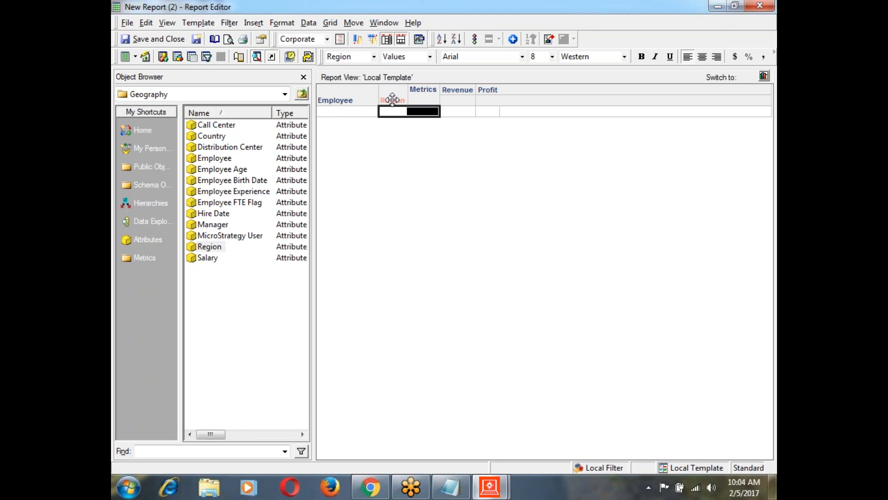
pyautogui.moveTo(391, 98); pyautogui.dragTo(337, 101)
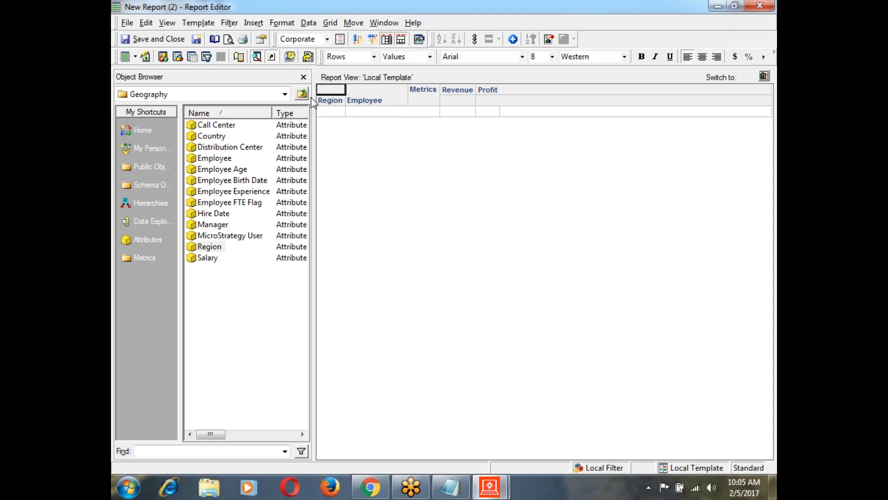
pyautogui.click(145, 57)
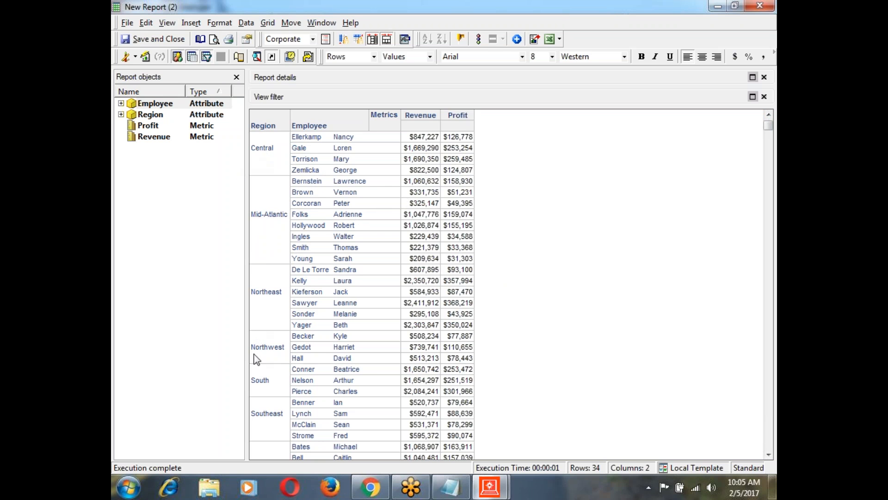
# - Look through the report grid to examine how employees are grouped by region, then return to the first rows
pyautogui.click(769, 454)
pyautogui.click(769, 455)
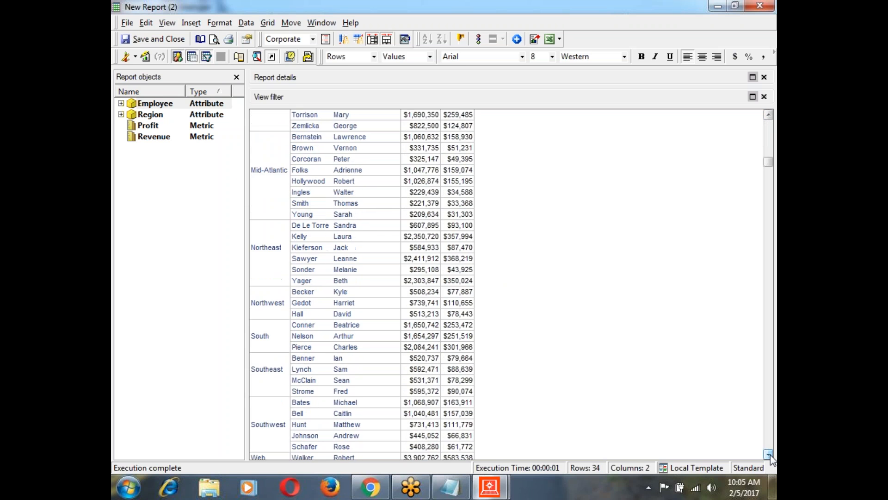
pyautogui.click(769, 455)
pyautogui.click(769, 455)
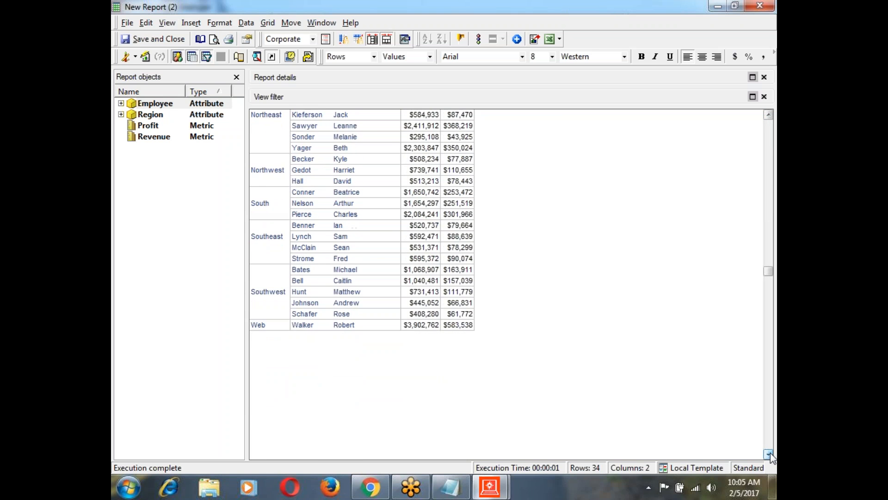
pyautogui.click(769, 454)
pyautogui.click(769, 454)
pyautogui.click(769, 454)
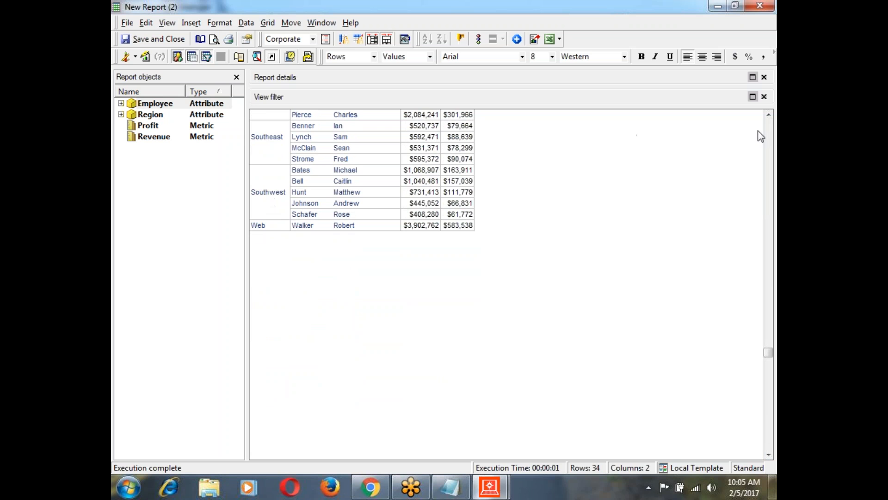
pyautogui.click(769, 114)
pyautogui.moveTo(769, 115); pyautogui.dragTo(769, 116)
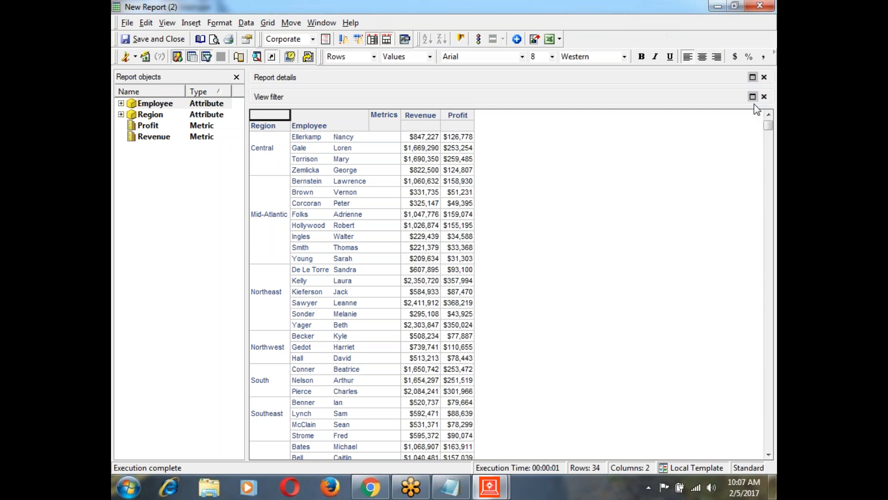
# - Close the View filter pane and switch the report back to Design View
pyautogui.click(764, 97)
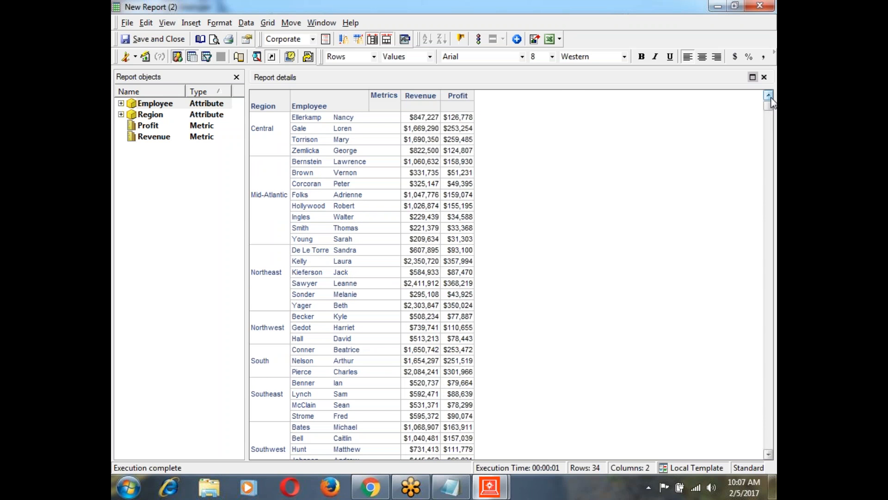
pyautogui.click(135, 56)
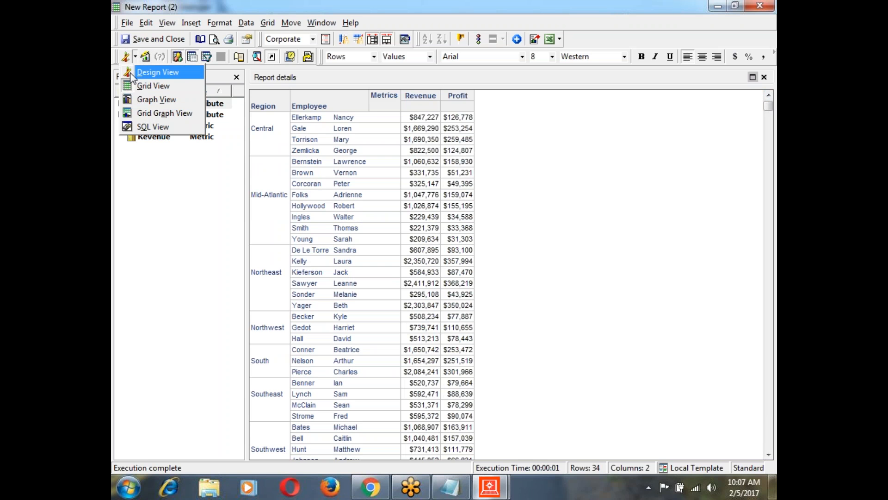
pyautogui.click(132, 72)
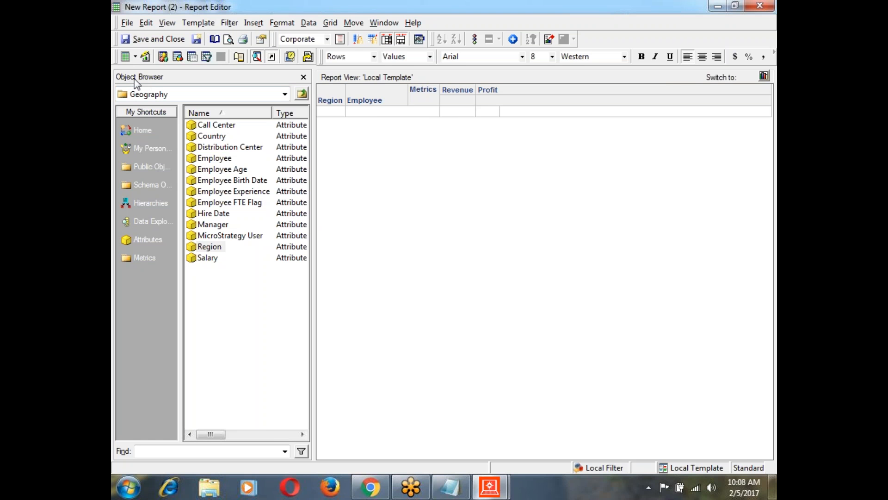
# - Display the report filter definition above the report template
pyautogui.click(167, 23)
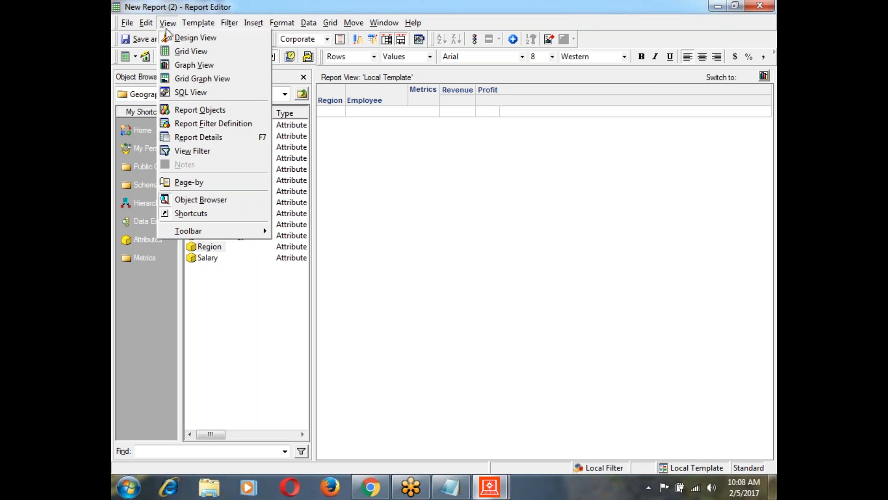
pyautogui.click(184, 123)
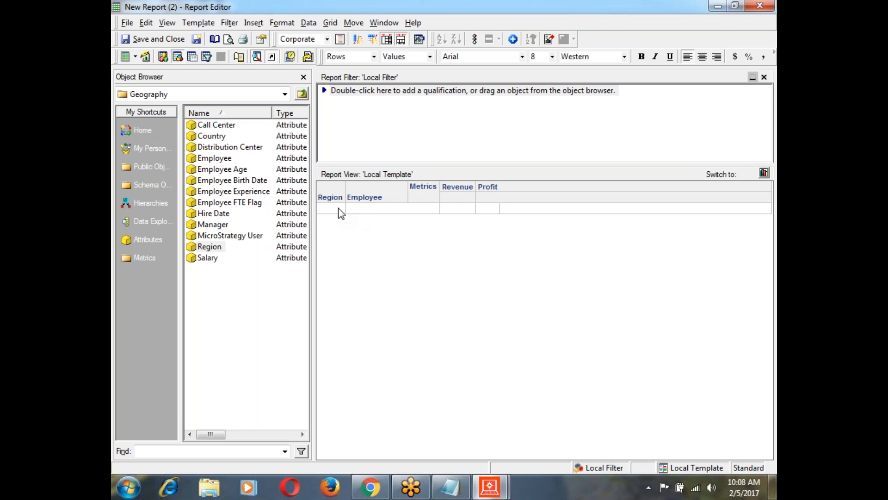
# - Start an attribute qualification in the report filter on the Region attribute from the Geography folder
pyautogui.doubleClick(408, 92)
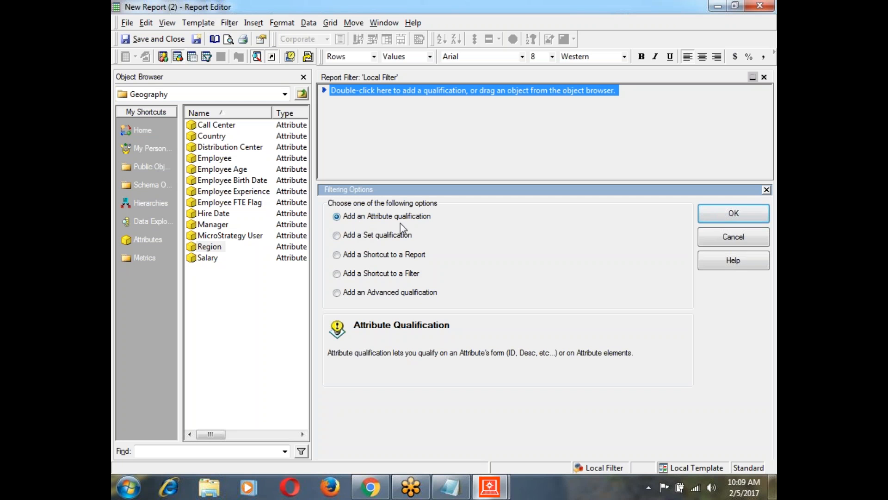
pyautogui.click(742, 213)
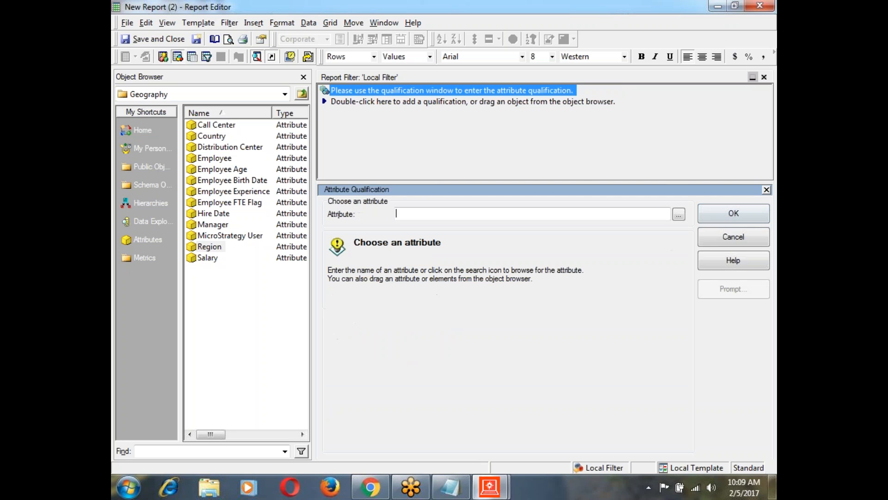
pyautogui.click(679, 214)
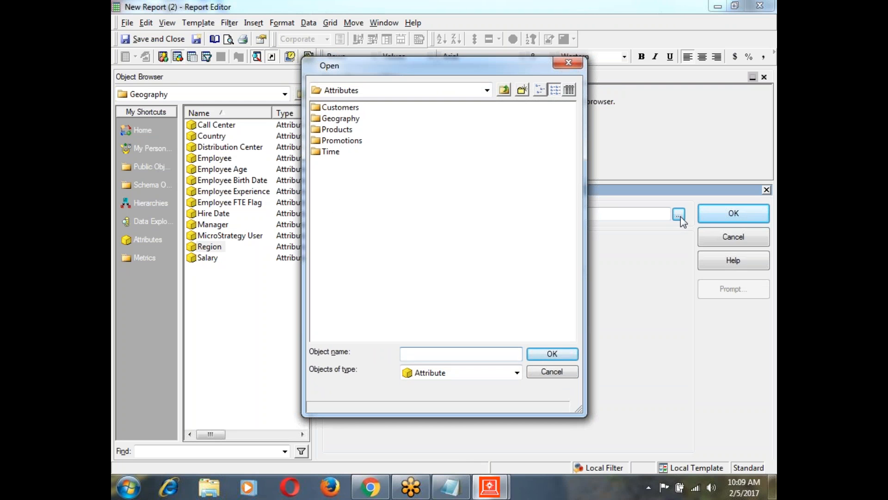
pyautogui.doubleClick(340, 118)
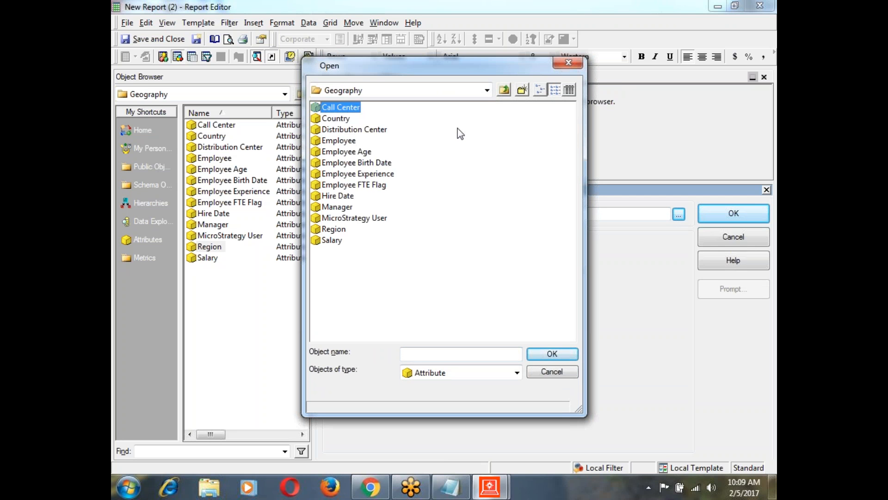
pyautogui.doubleClick(333, 229)
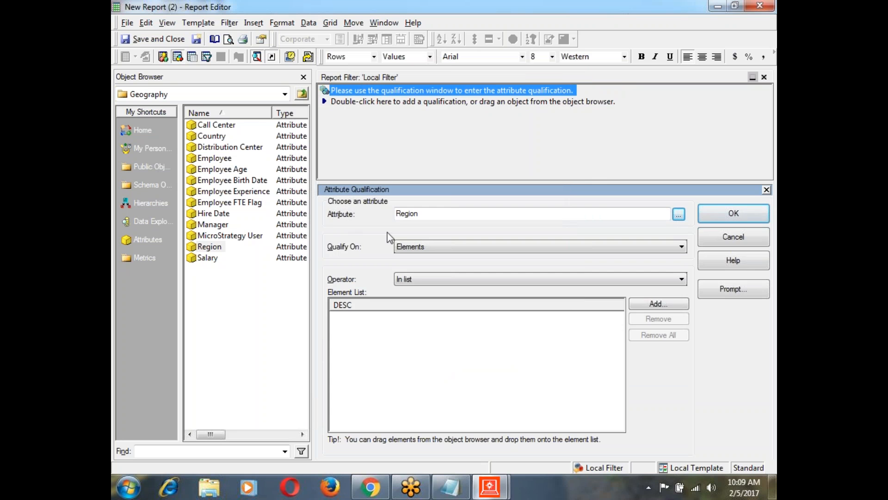
# - Limit the Region qualification to the elements South, Southeast and Southwest, and run the report
pyautogui.click(659, 304)
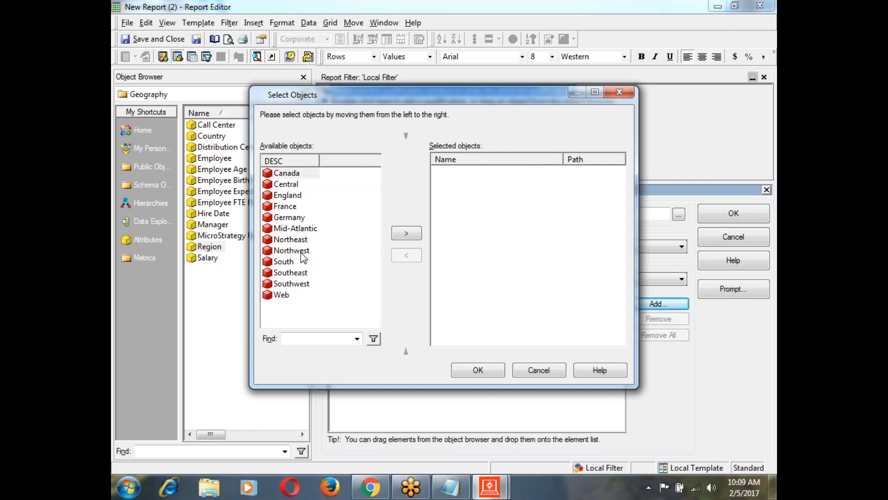
pyautogui.doubleClick(287, 261)
pyautogui.click(294, 273)
pyautogui.doubleClick(295, 273)
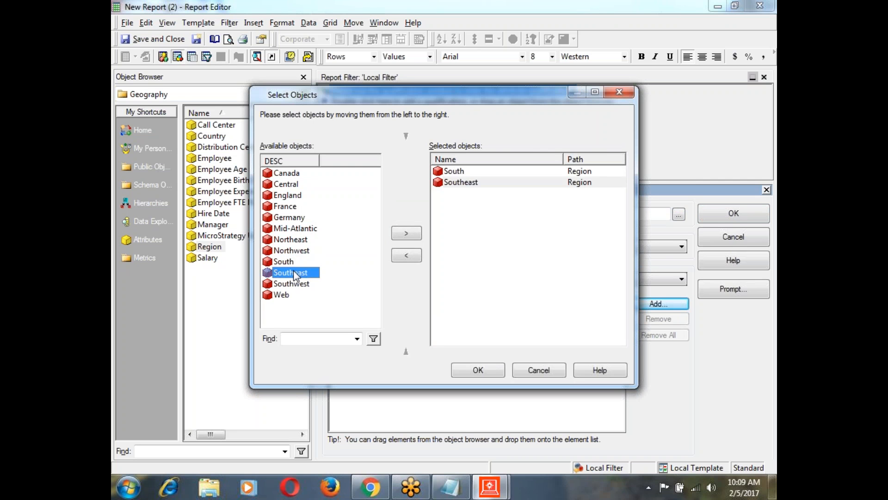
pyautogui.click(295, 284)
pyautogui.doubleClick(294, 283)
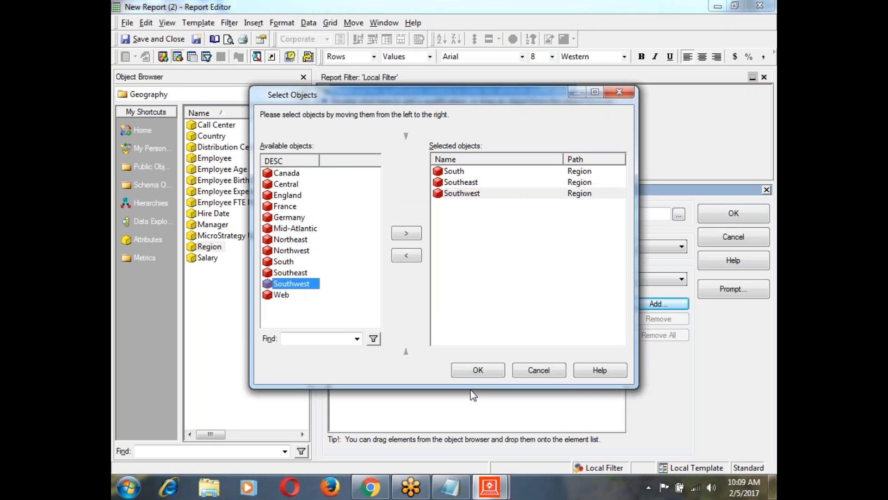
pyautogui.click(475, 372)
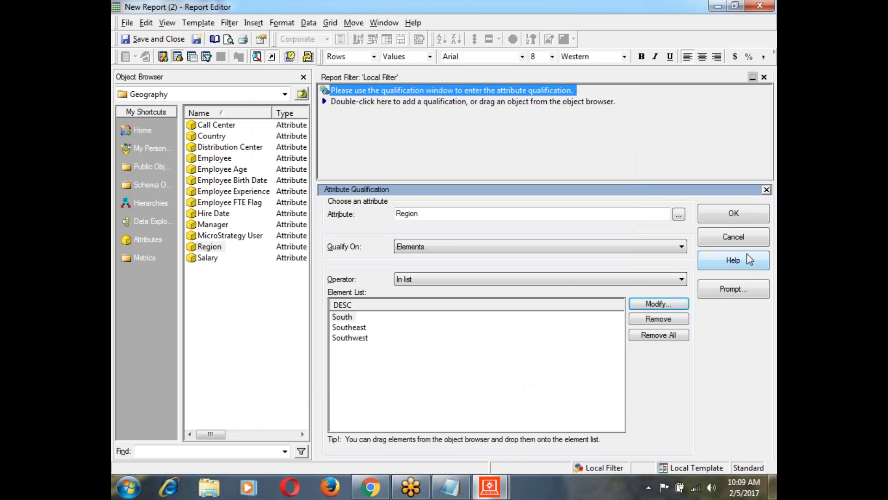
pyautogui.click(735, 215)
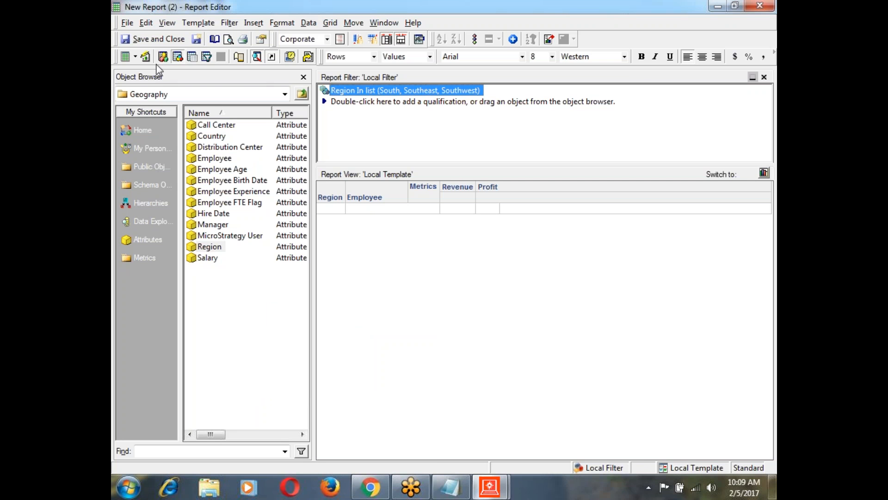
pyautogui.click(145, 56)
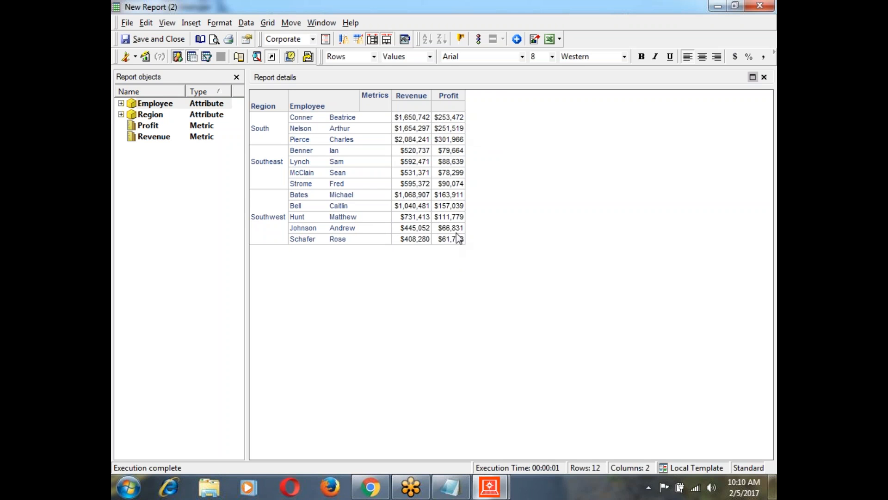
# - Return the report to Design View and delete the Region qualification from the report filter
pyautogui.click(135, 57)
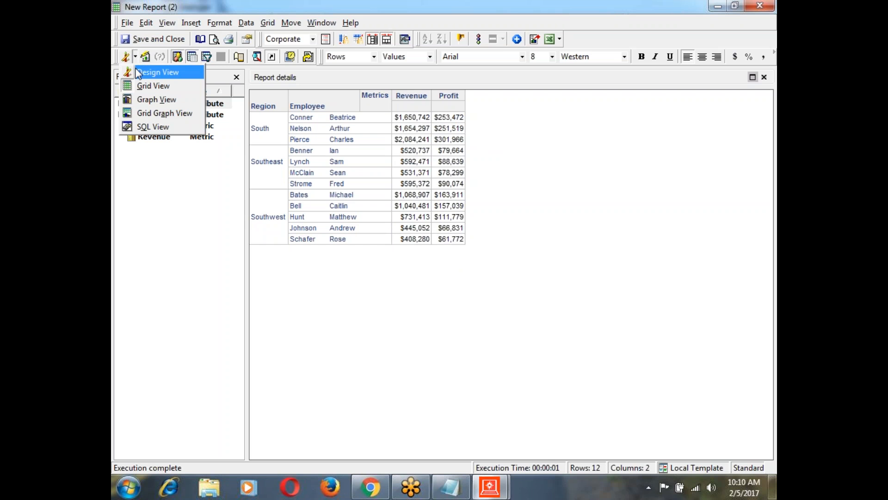
pyautogui.click(139, 72)
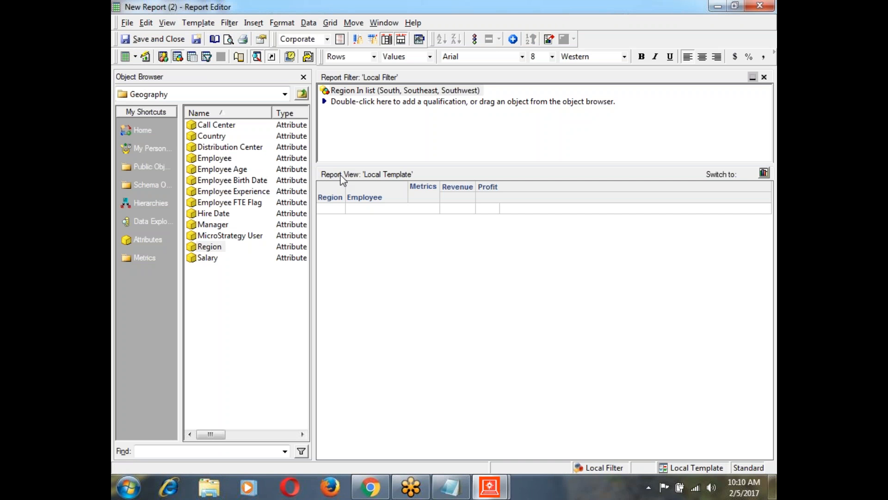
pyautogui.click(399, 92)
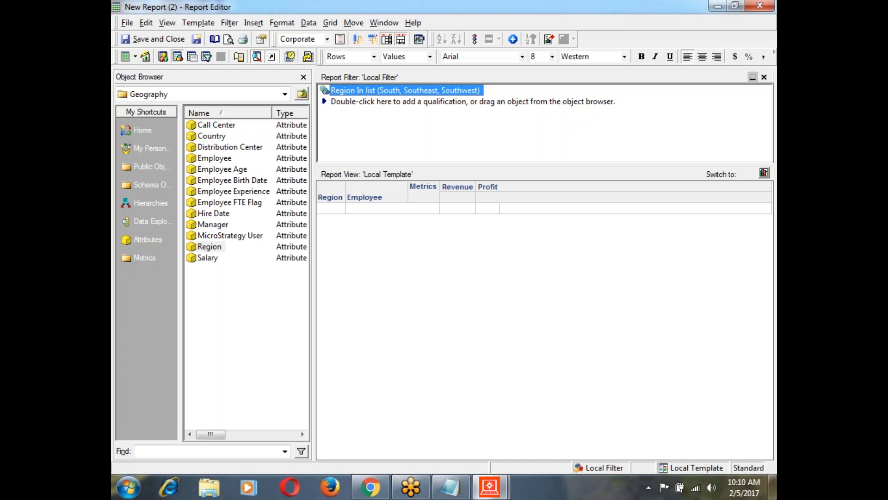
pyautogui.press('Delete')
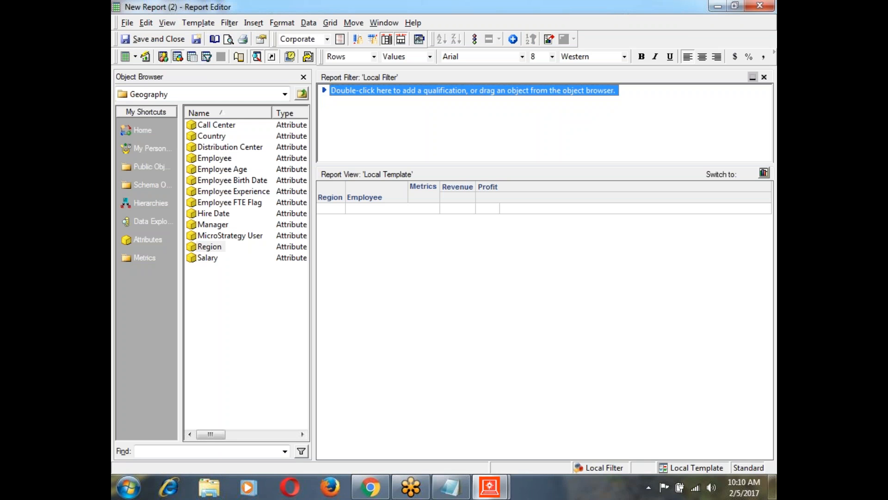
# - Start a metric-type set qualification in the report filter on the Profit metric from the Sales Metrics folder
pyautogui.doubleClick(399, 98)
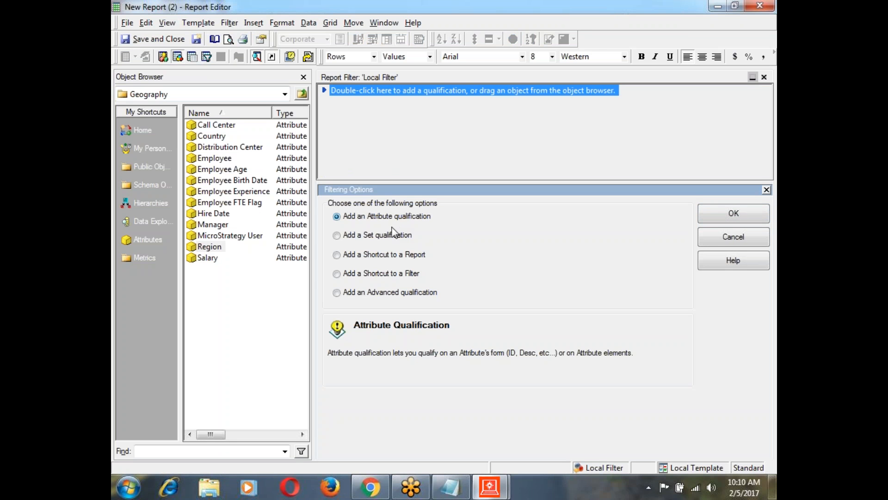
pyautogui.click(361, 237)
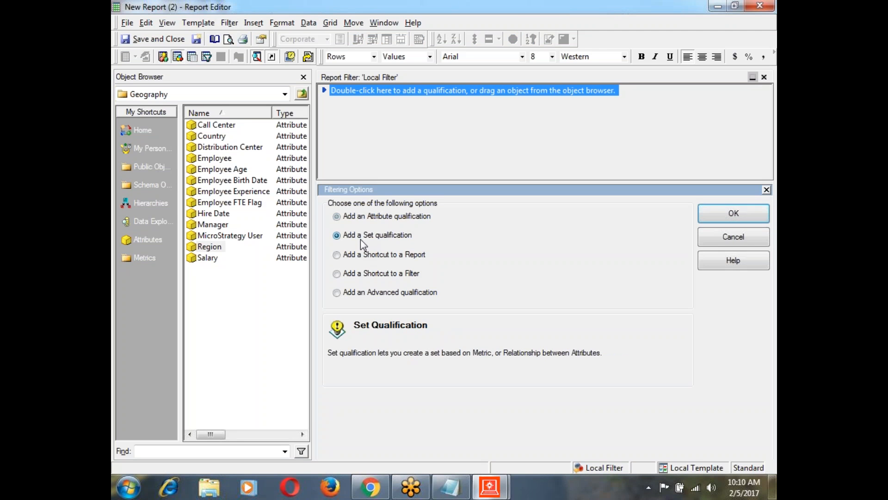
pyautogui.click(725, 216)
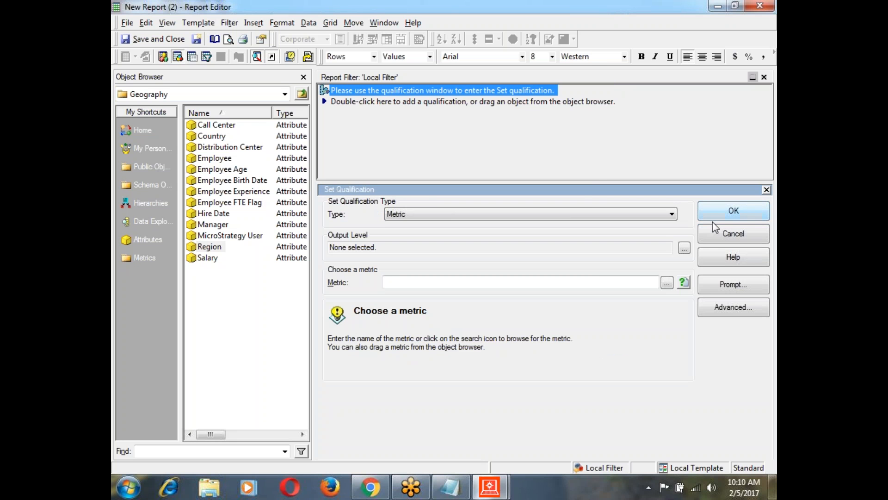
pyautogui.click(666, 282)
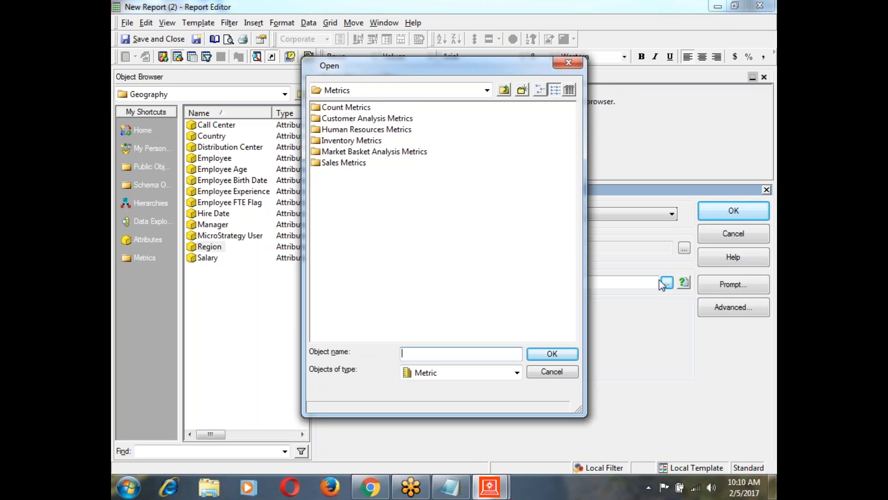
pyautogui.doubleClick(357, 163)
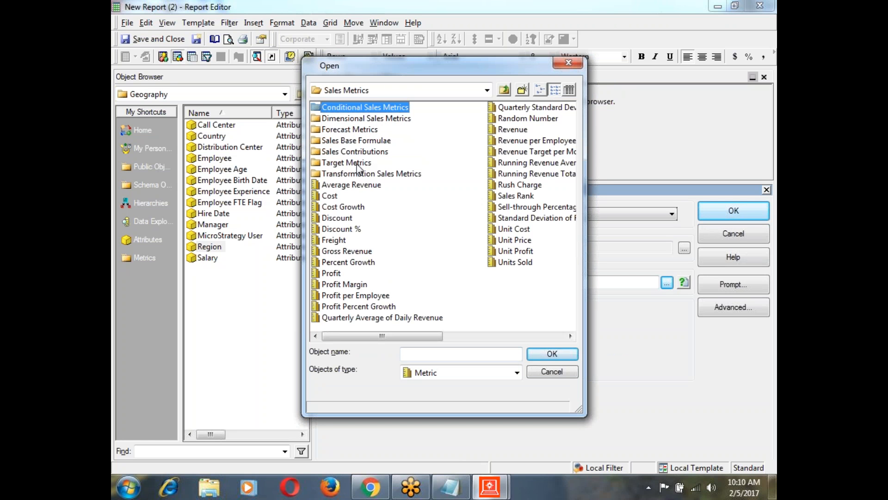
pyautogui.click(332, 274)
pyautogui.doubleClick(333, 275)
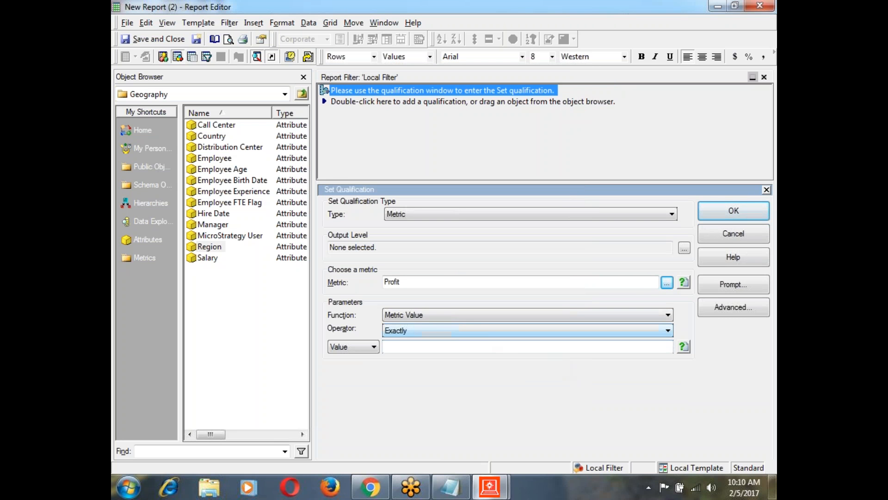
# - Define the Profit qualification with function Rank, operator Top and value 10, and run the report
pyautogui.click(447, 319)
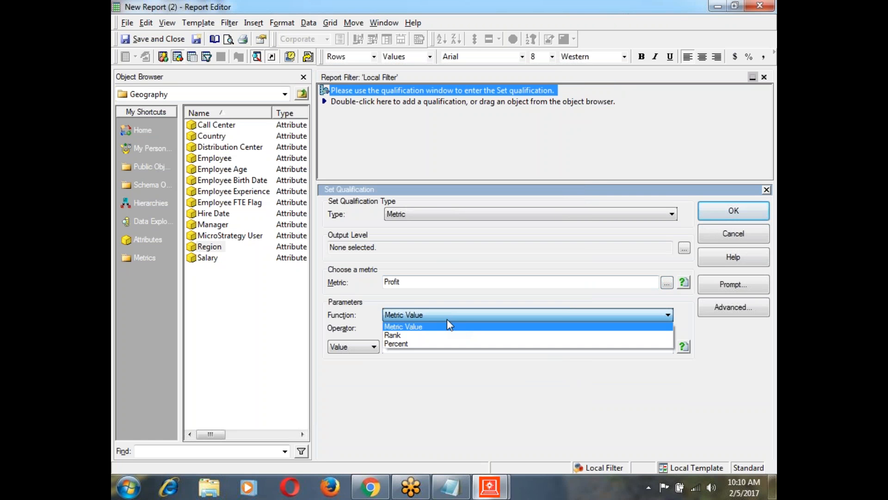
pyautogui.click(404, 335)
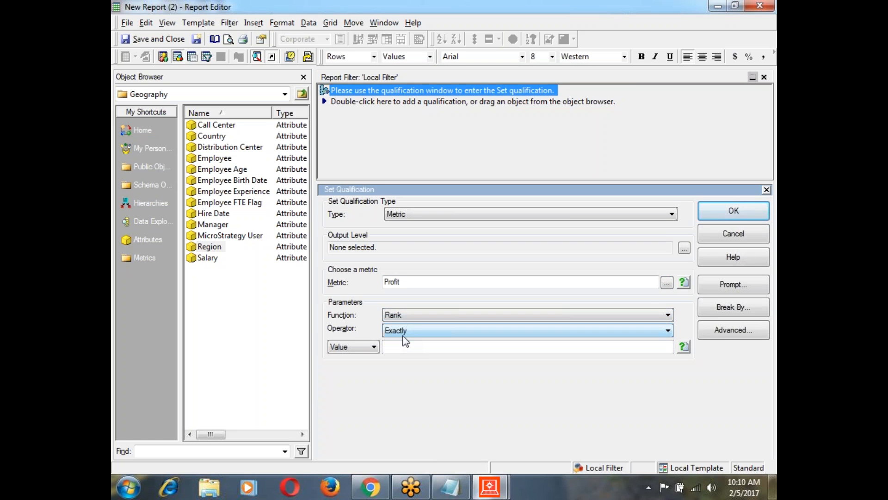
pyautogui.click(408, 331)
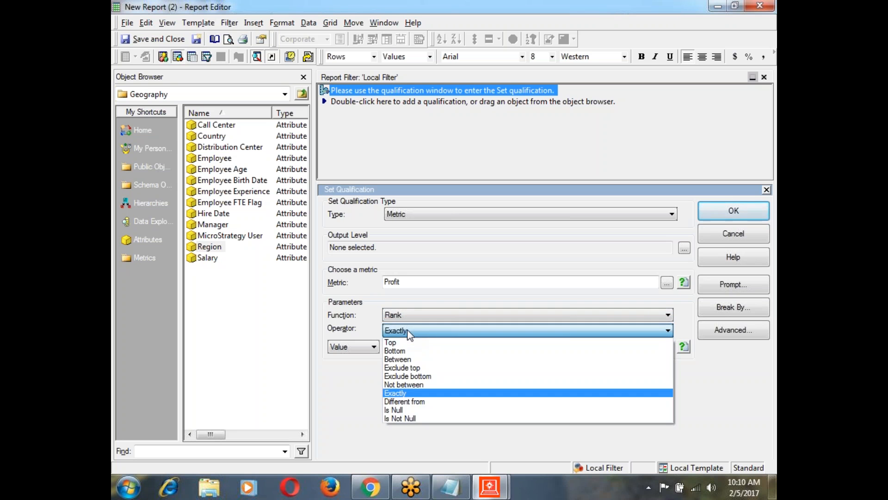
pyautogui.click(400, 343)
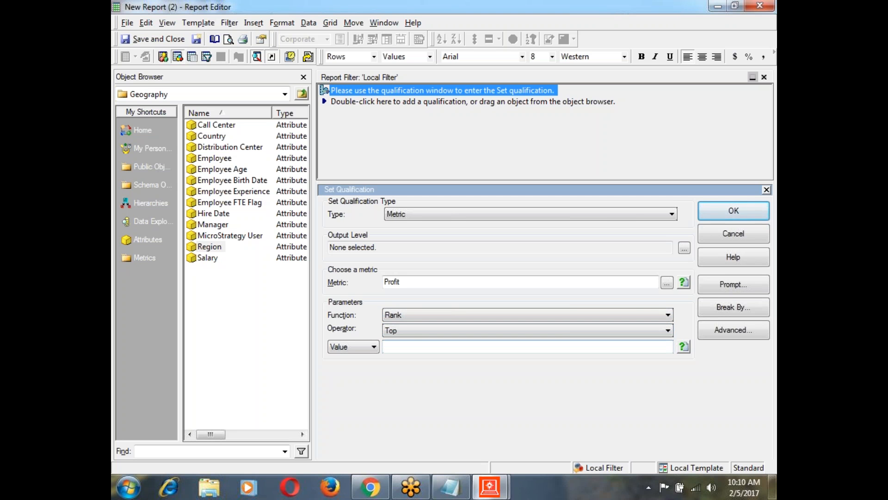
pyautogui.write('10')
pyautogui.click(714, 210)
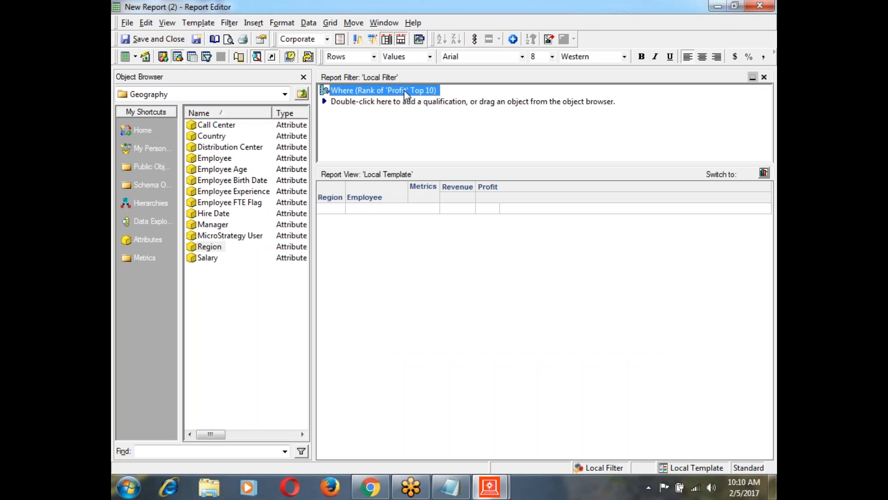
pyautogui.click(151, 58)
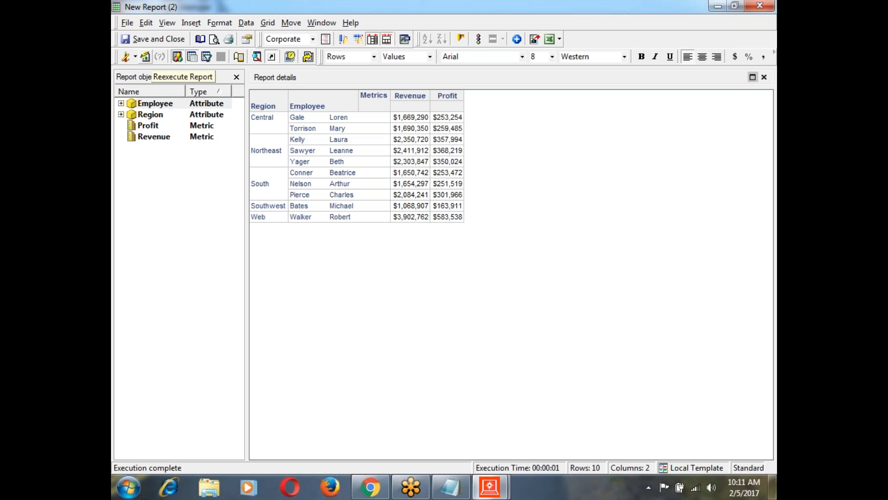
# - Take Region off the report grid, keeping it as a report object, and sort the rows by Profit in descending order
pyautogui.click(286, 141)
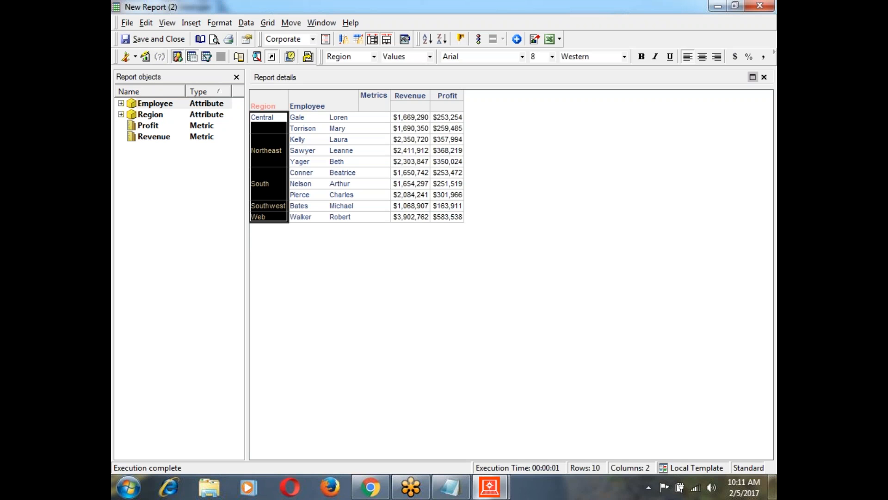
pyautogui.moveTo(265, 107); pyautogui.dragTo(193, 154)
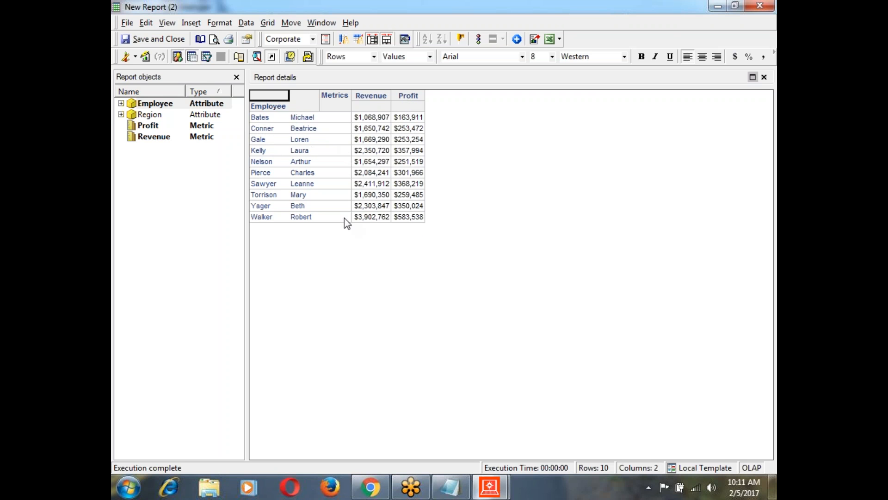
pyautogui.click(409, 95)
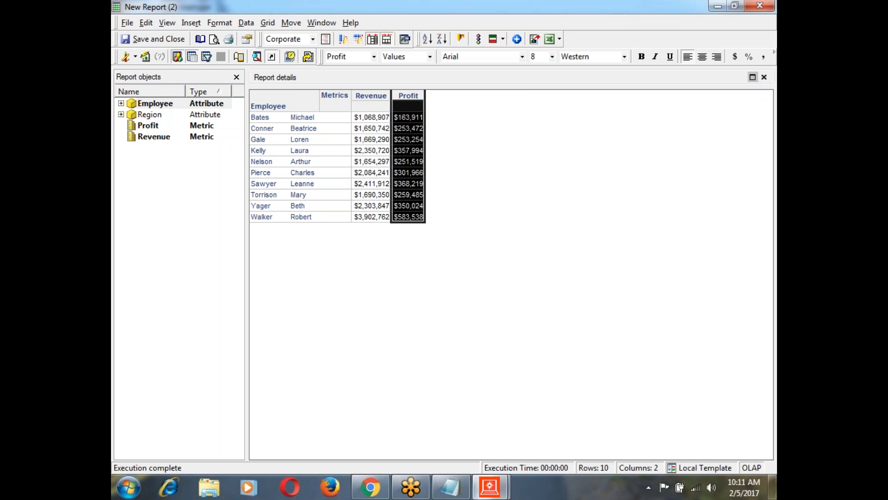
pyautogui.rightClick(412, 94)
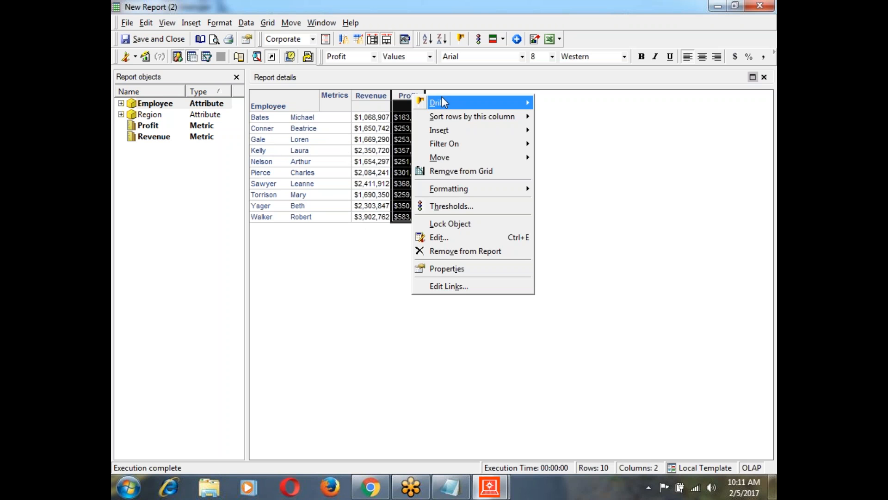
pyautogui.moveTo(465, 117)
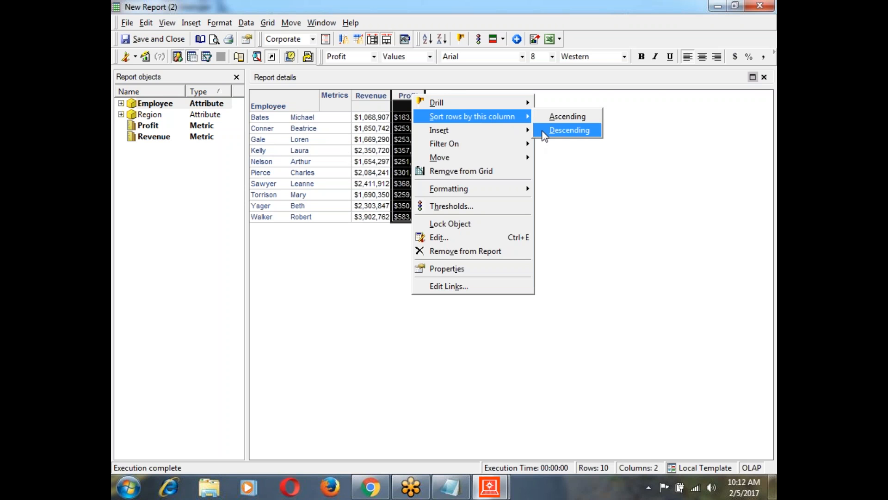
pyautogui.click(569, 130)
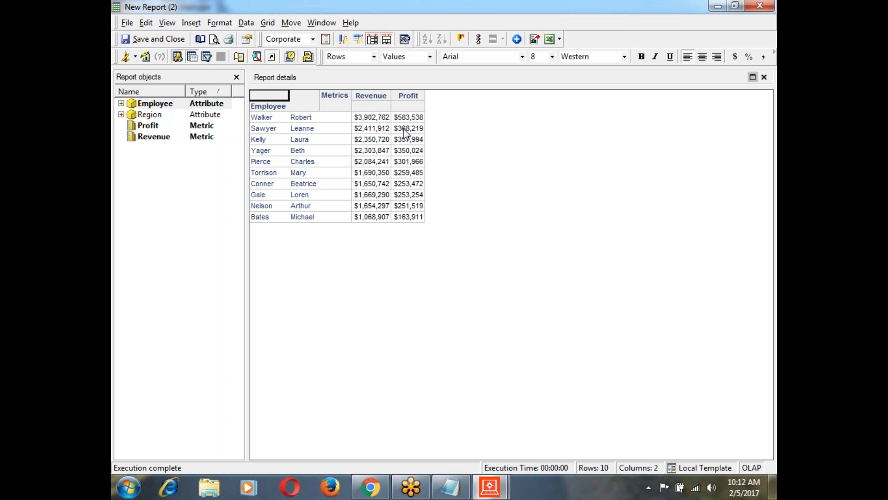
# - Return the report to Design View and delete the Rank of Profit Top 10 qualification from the report filter
pyautogui.click(407, 215)
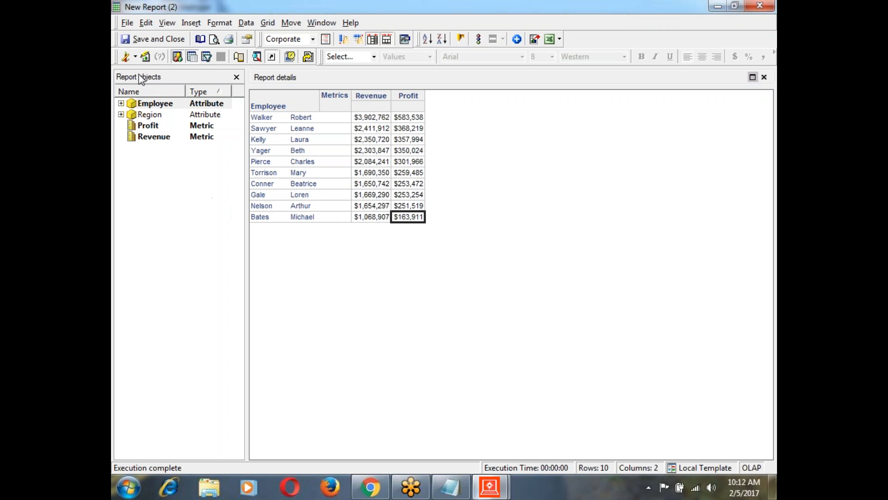
pyautogui.click(136, 57)
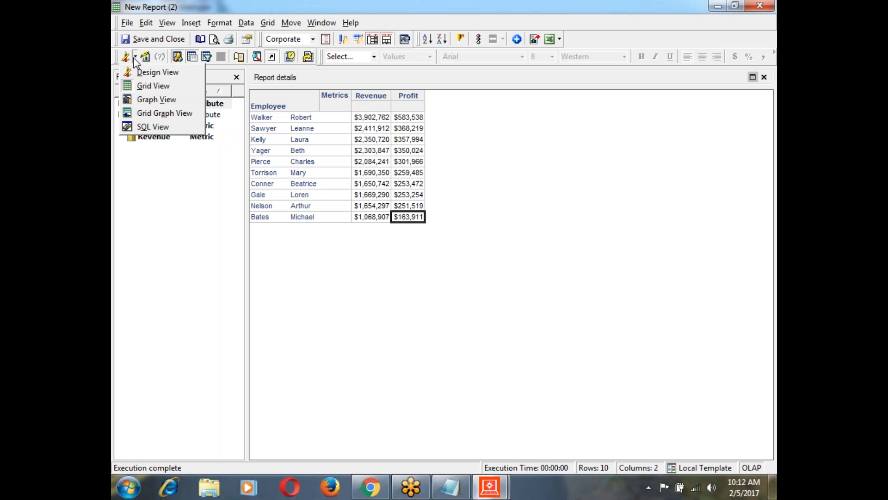
pyautogui.click(136, 72)
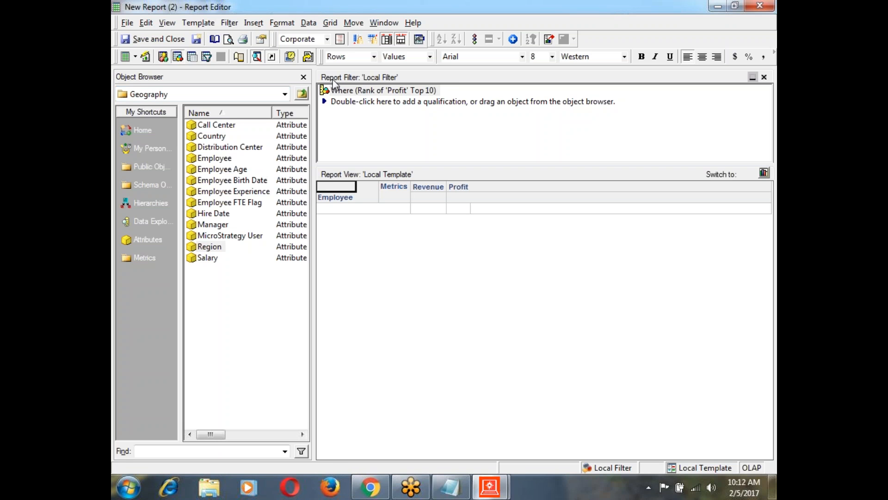
pyautogui.click(363, 90)
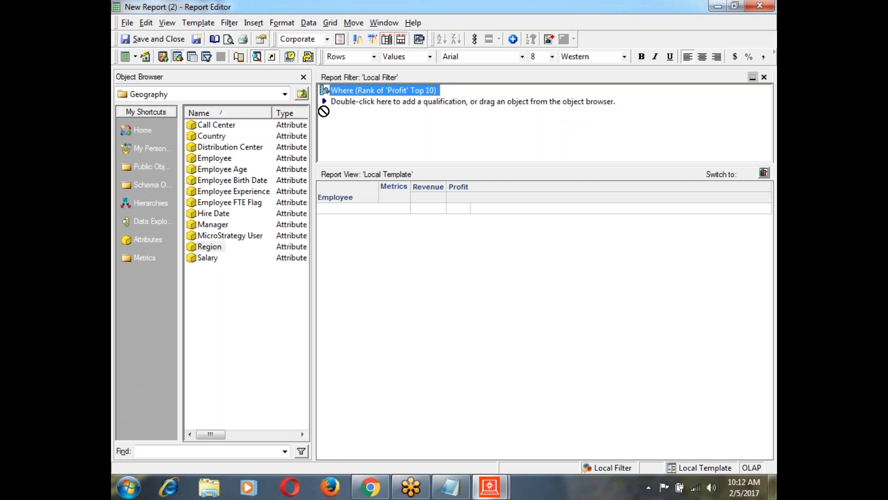
pyautogui.press('Delete')
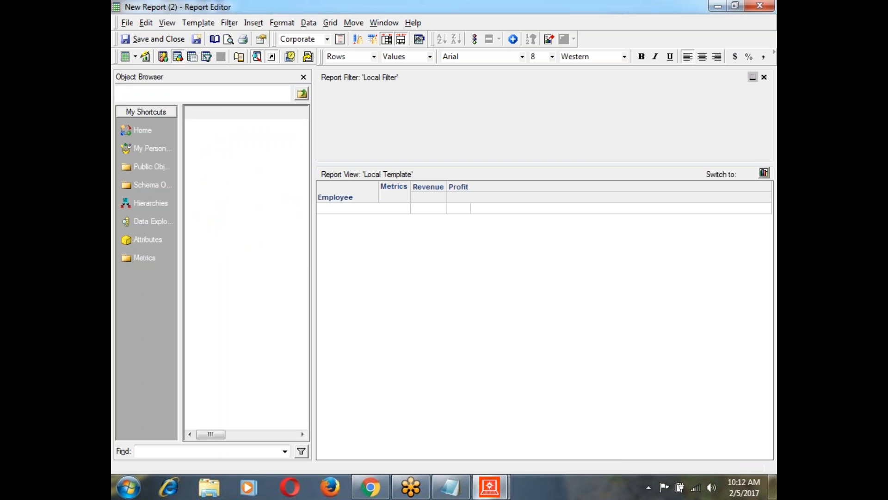
# - Hide the report filter definition, show it once more, and hide it again
pyautogui.click(765, 77)
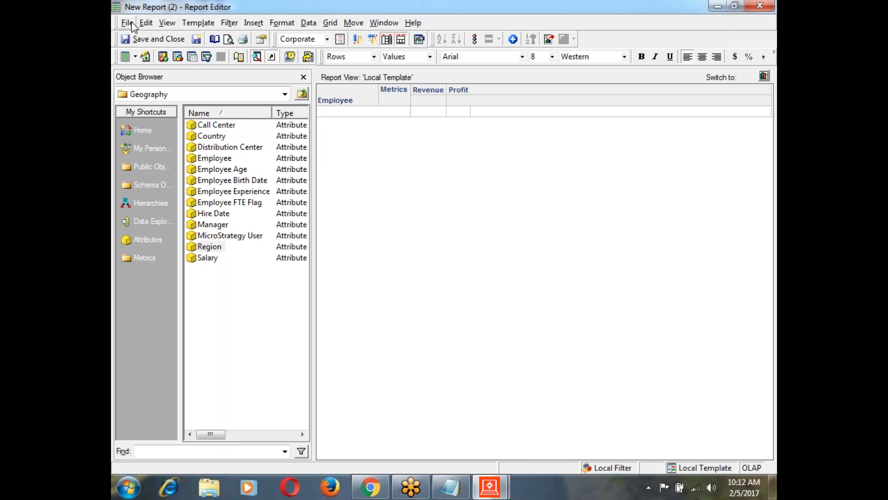
pyautogui.click(166, 24)
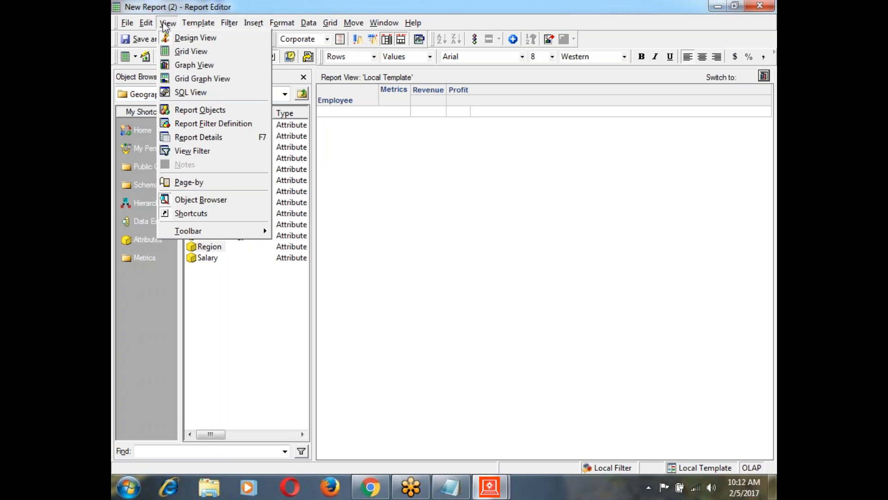
pyautogui.click(194, 125)
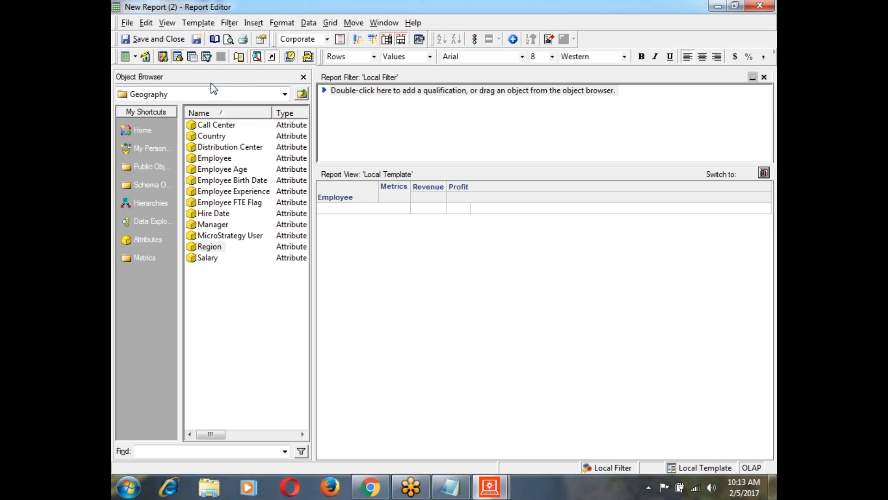
pyautogui.click(162, 23)
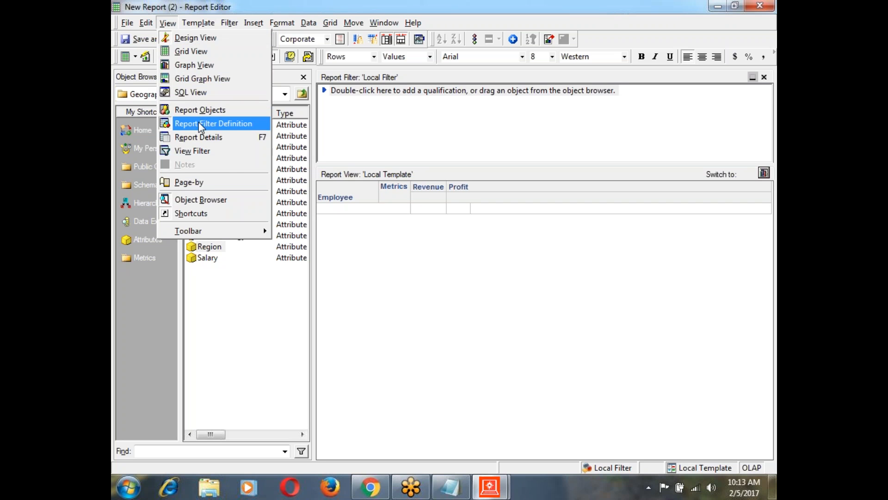
pyautogui.click(392, 139)
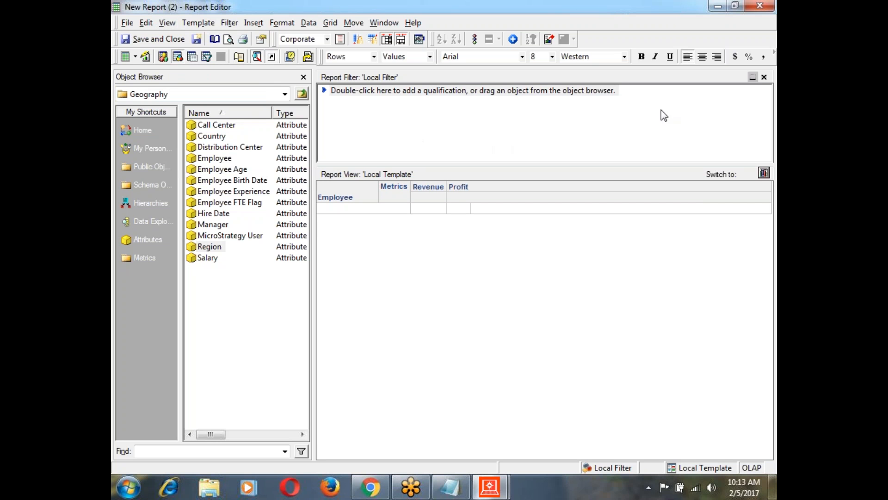
pyautogui.click(765, 77)
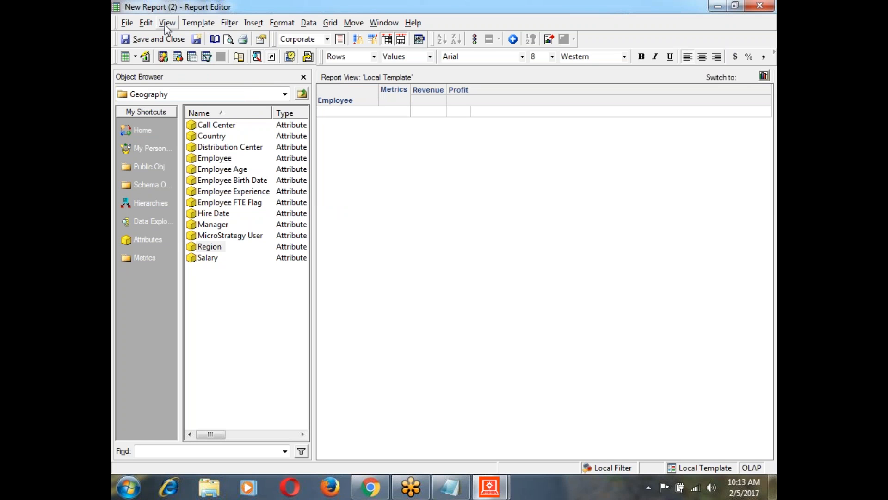
# - Run the unfiltered report and sort its rows by Employee in ascending order
pyautogui.click(145, 56)
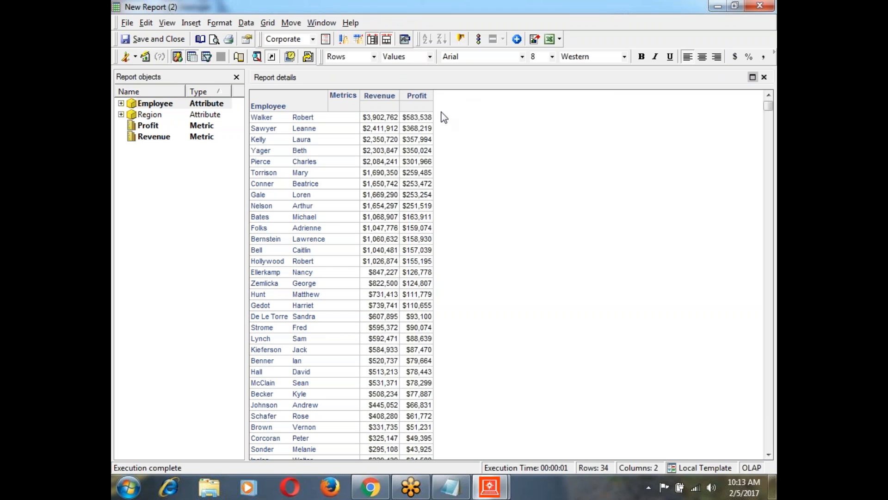
pyautogui.click(287, 106)
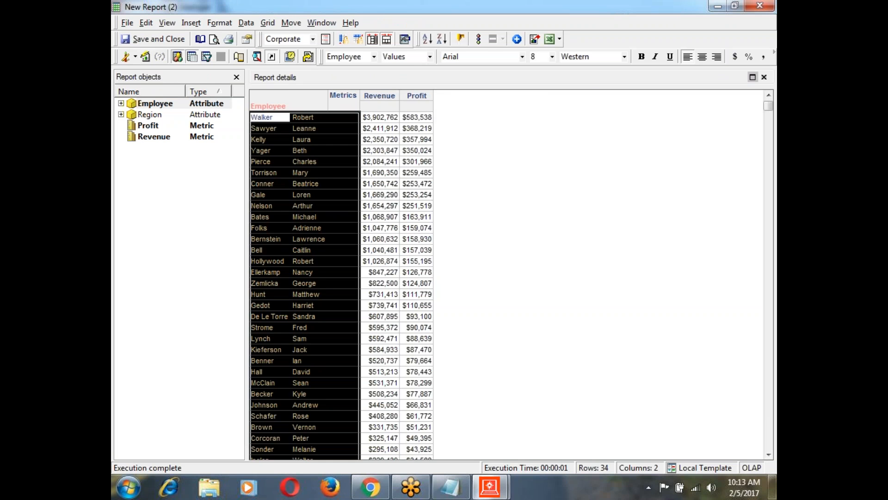
pyautogui.rightClick(276, 106)
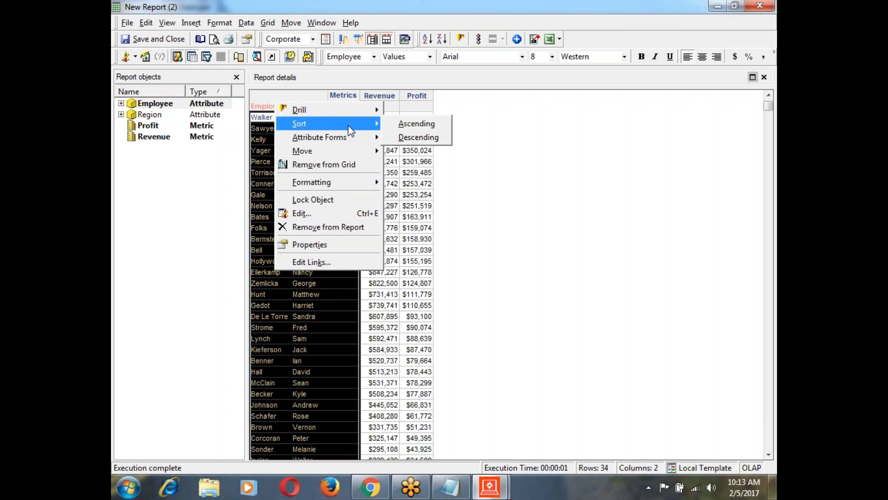
pyautogui.click(410, 125)
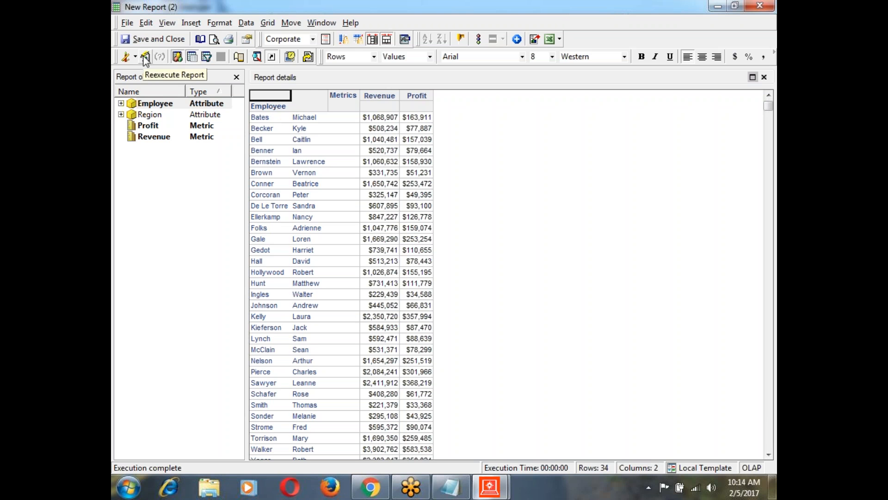
# - Compare the view options of the executed report with those offered in Design View, and run the report again
pyautogui.click(167, 23)
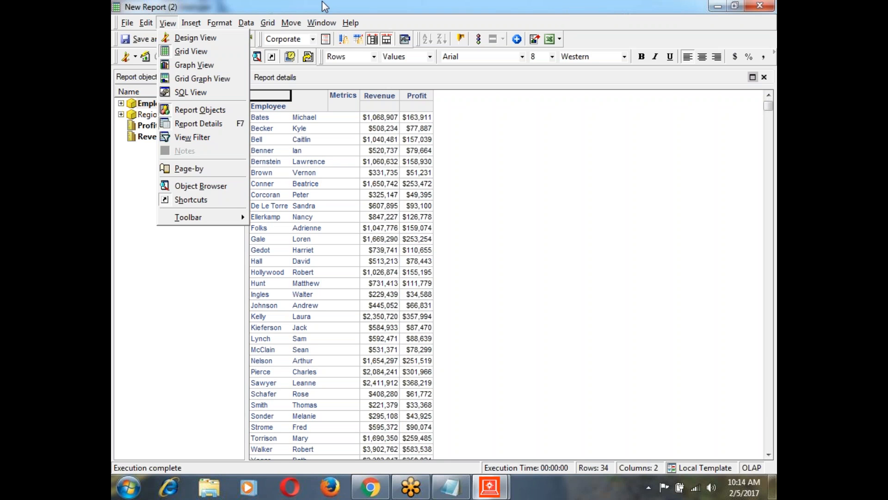
pyautogui.moveTo(220, 23)
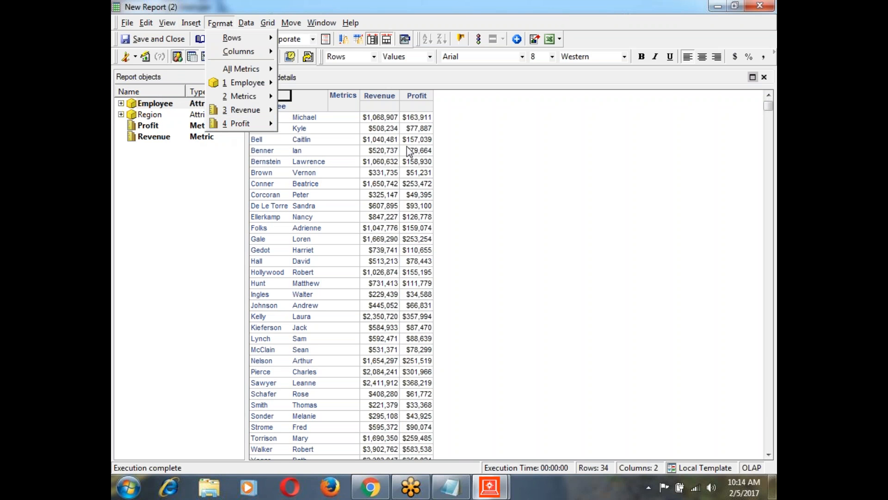
pyautogui.click(405, 129)
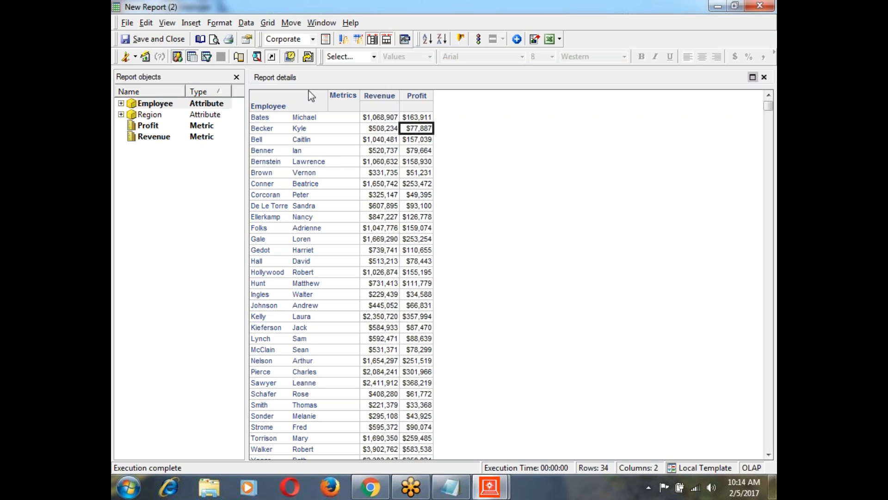
pyautogui.click(135, 56)
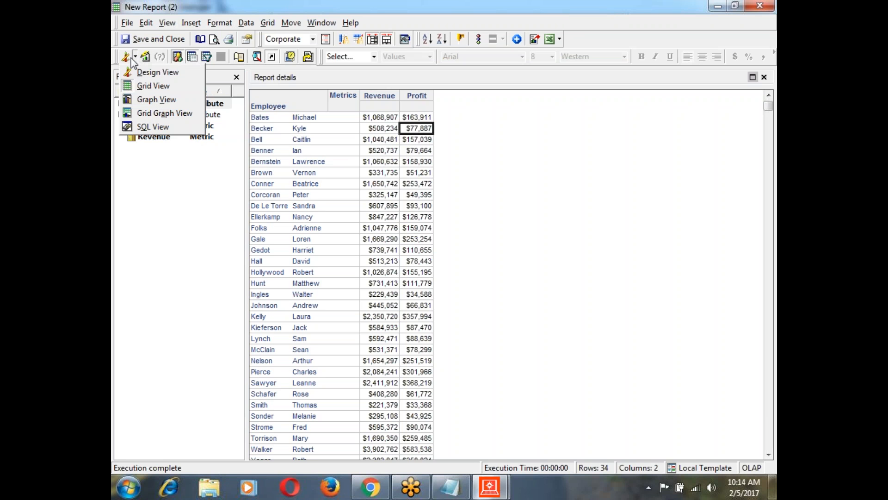
pyautogui.click(148, 73)
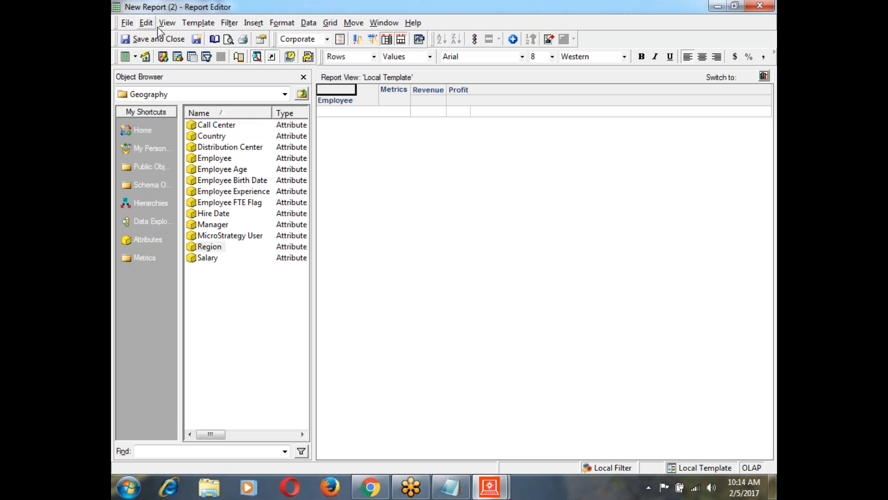
pyautogui.click(167, 24)
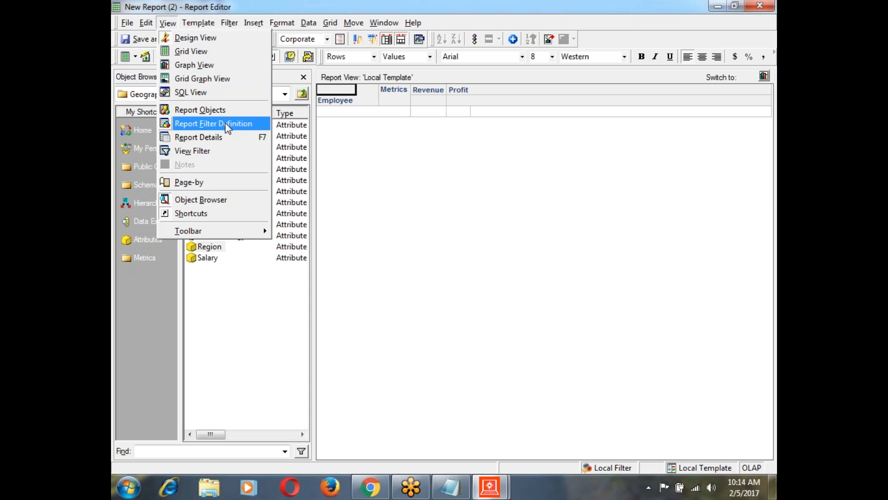
pyautogui.click(146, 58)
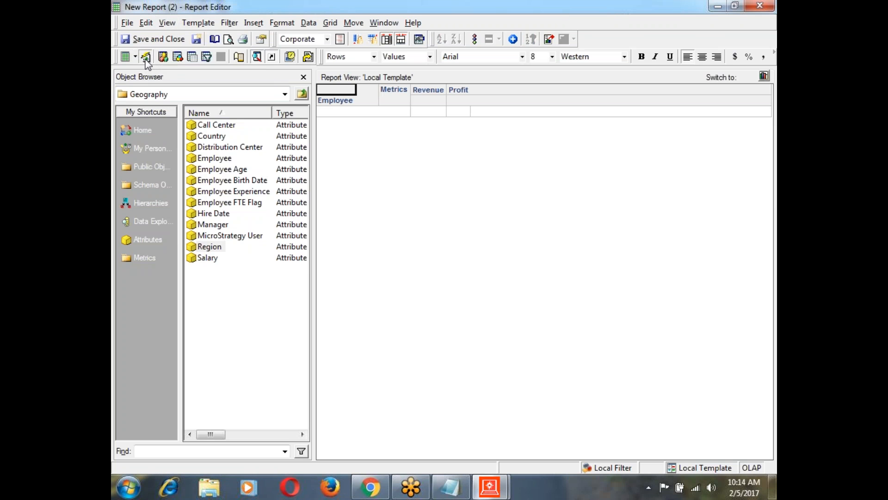
pyautogui.click(145, 56)
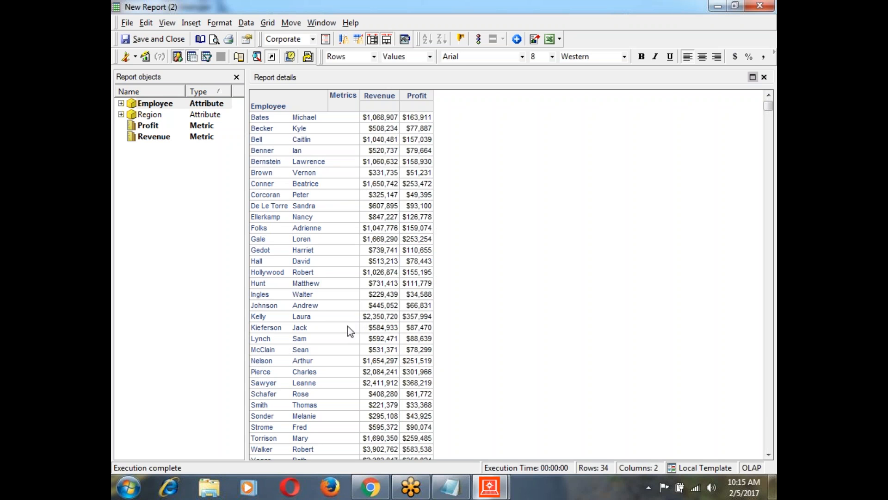
# - Show the view filter on the executed report and apply the qualification Revenue Greater than 500000
pyautogui.click(169, 24)
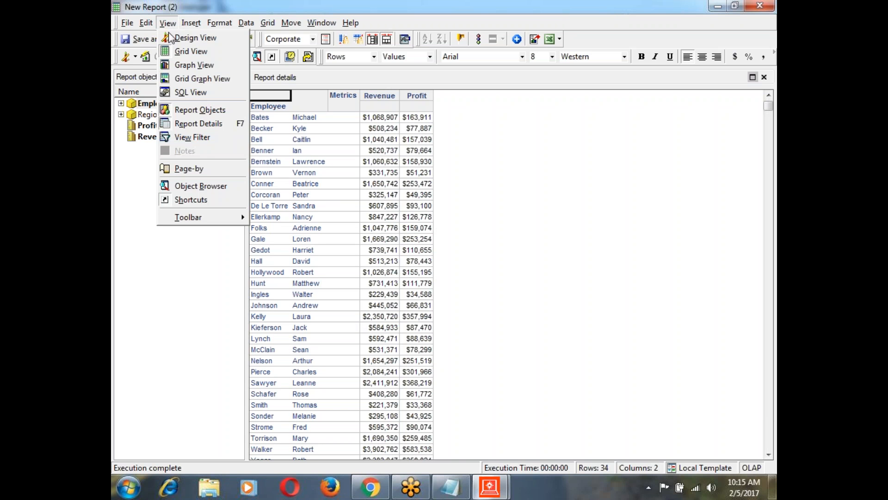
pyautogui.click(196, 137)
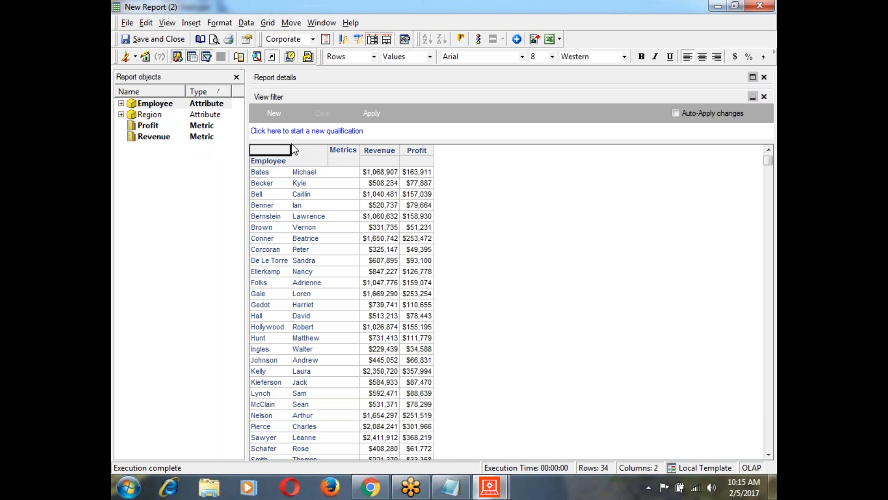
pyautogui.click(282, 131)
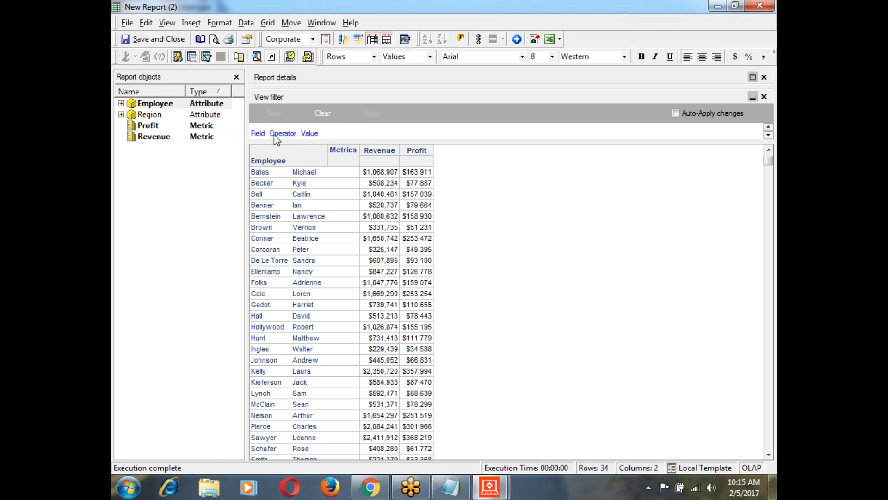
pyautogui.click(258, 134)
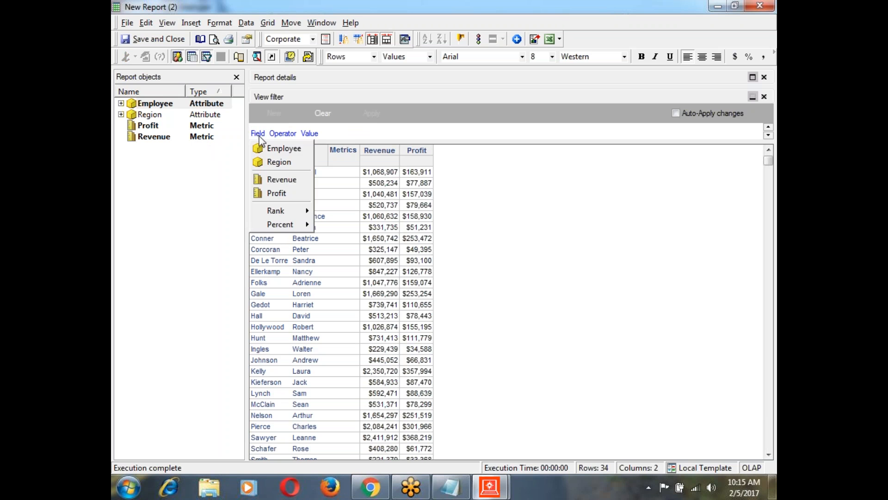
pyautogui.click(282, 180)
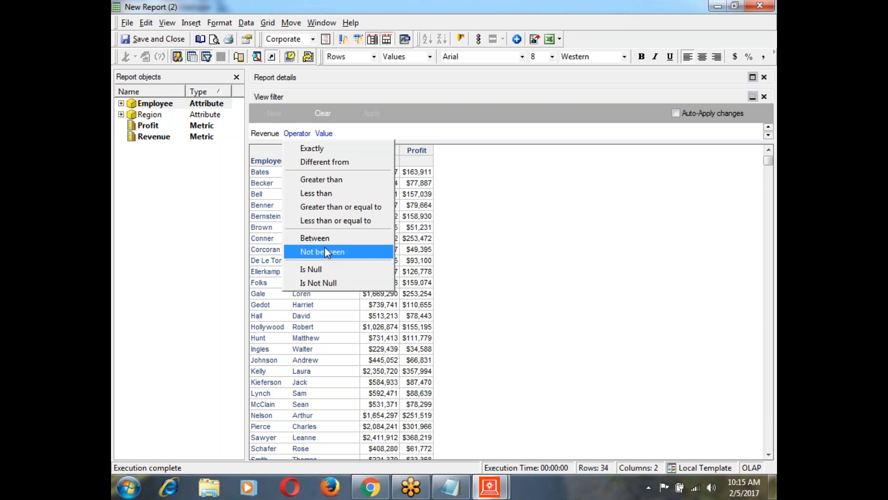
pyautogui.click(323, 184)
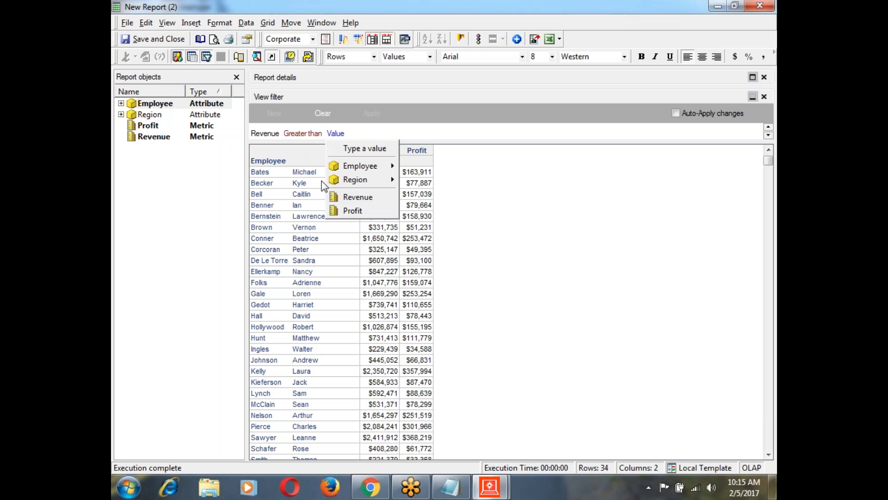
pyautogui.click(342, 148)
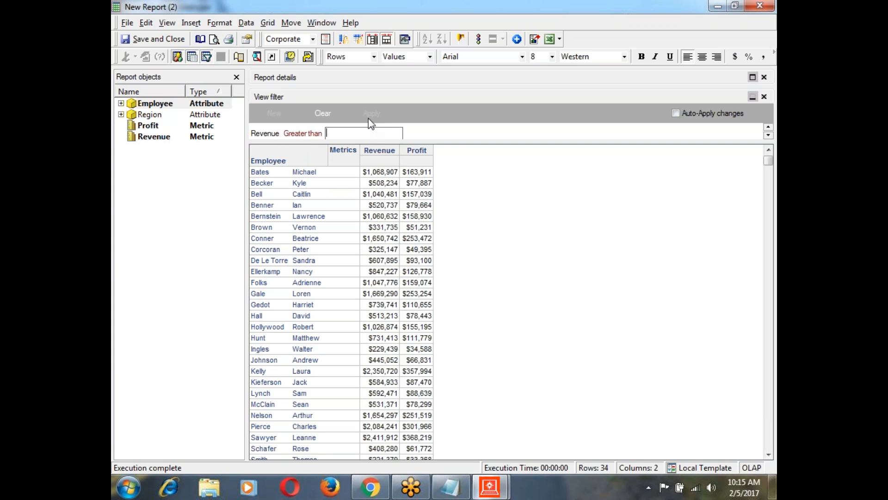
pyautogui.write('500000')
pyautogui.press('Return')
pyautogui.click(372, 113)
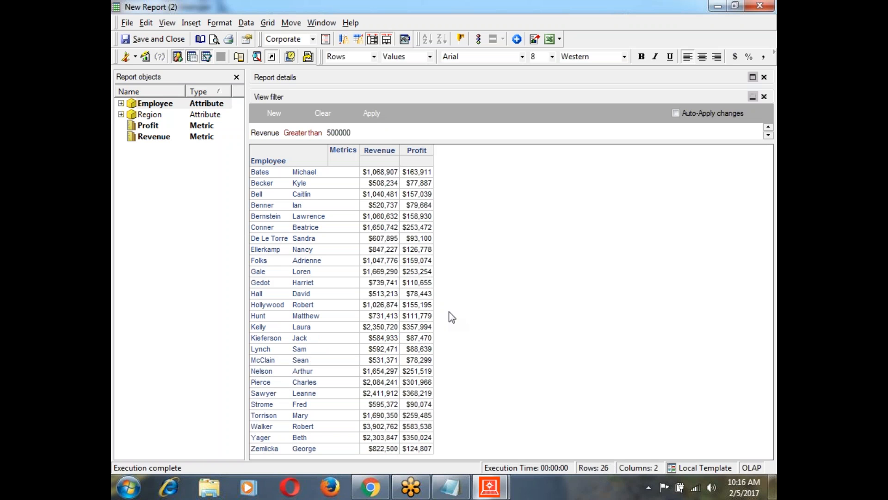
# - Change the view filter's Revenue threshold to 1000000 and apply it
pyautogui.click(338, 134)
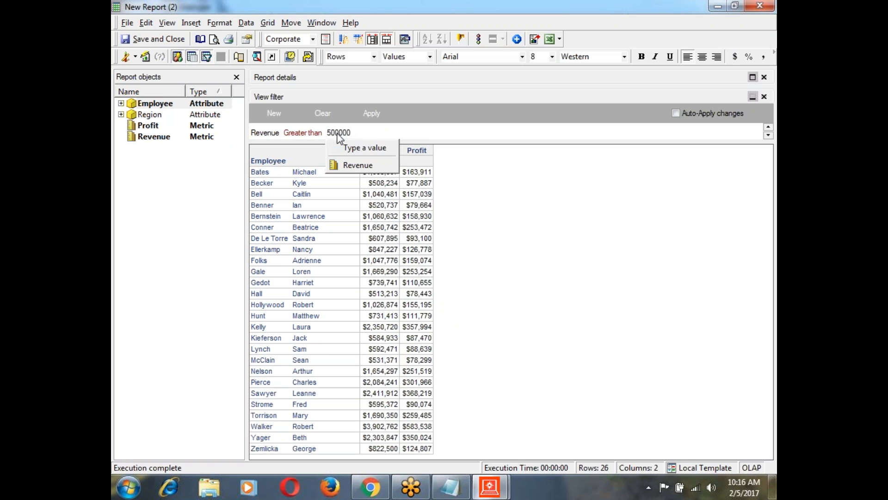
pyautogui.click(358, 147)
pyautogui.click(332, 133)
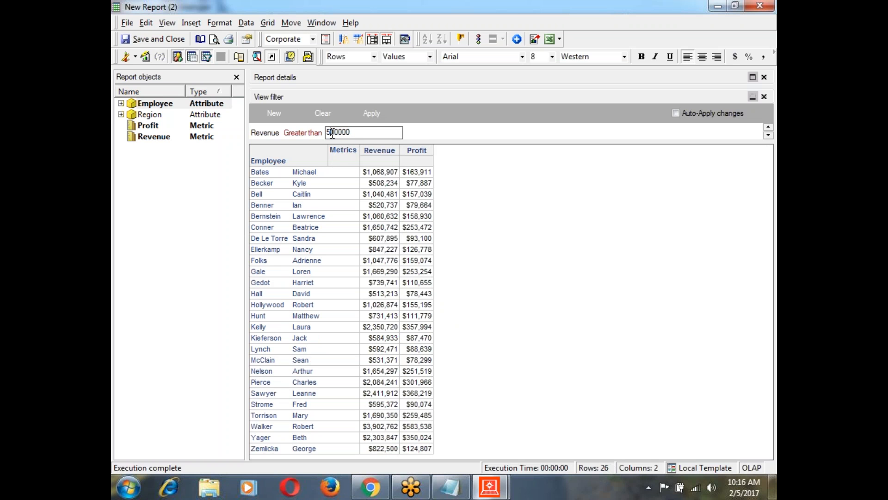
pyautogui.press('BackSpace')
pyautogui.write('10')
pyautogui.click(372, 113)
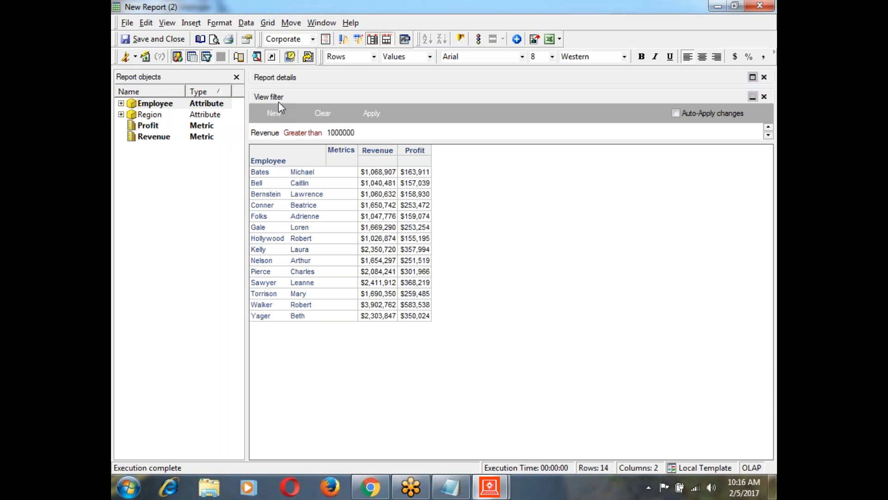
# - Return the report to Design View and display the view filter, report filter definition and report details
pyautogui.click(135, 59)
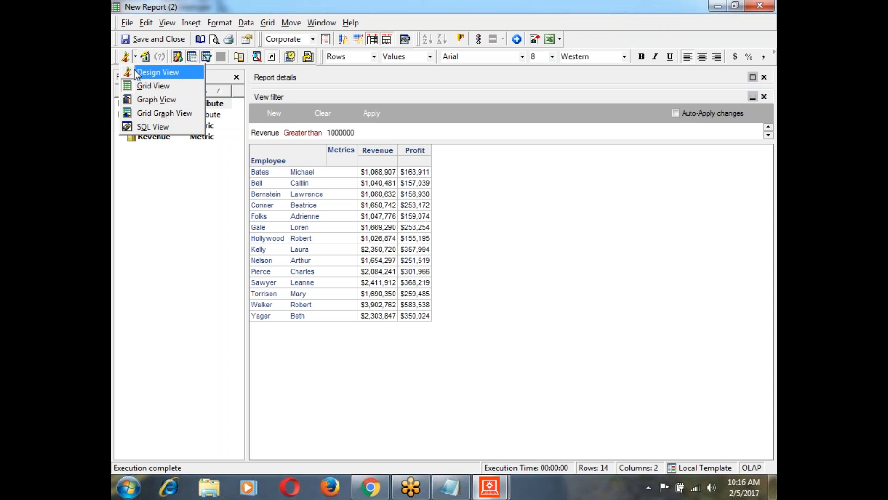
pyautogui.click(136, 73)
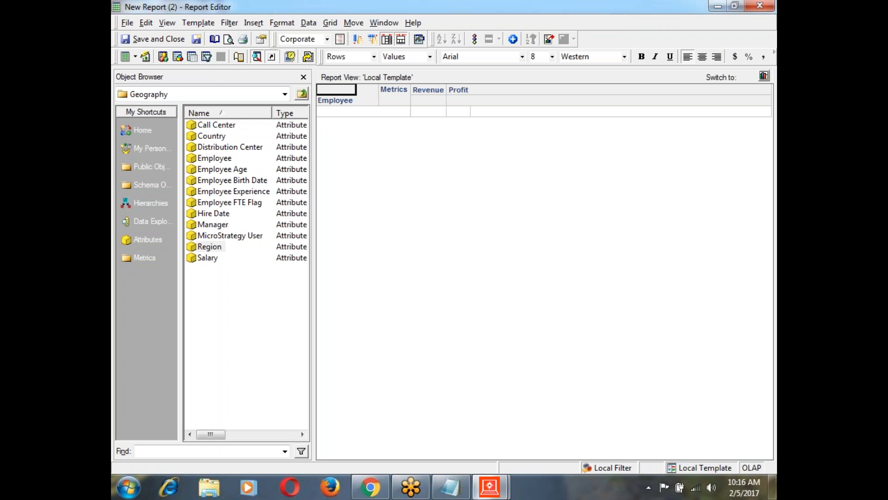
pyautogui.click(166, 23)
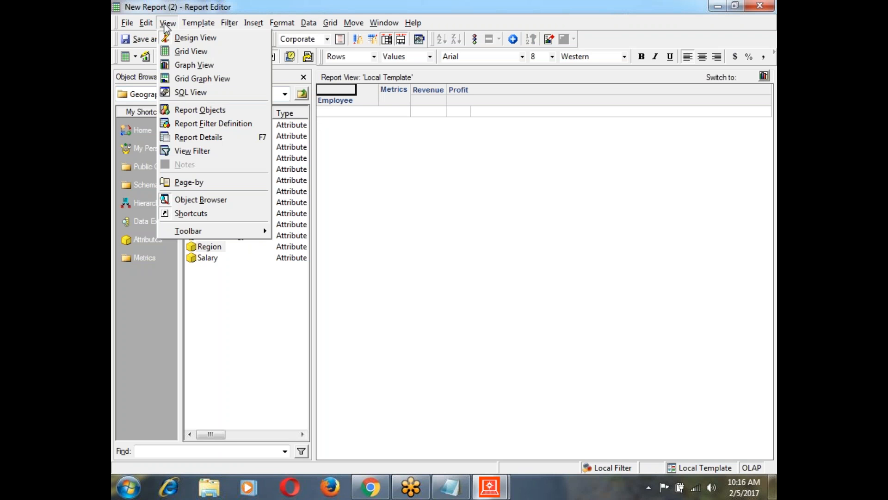
pyautogui.click(190, 149)
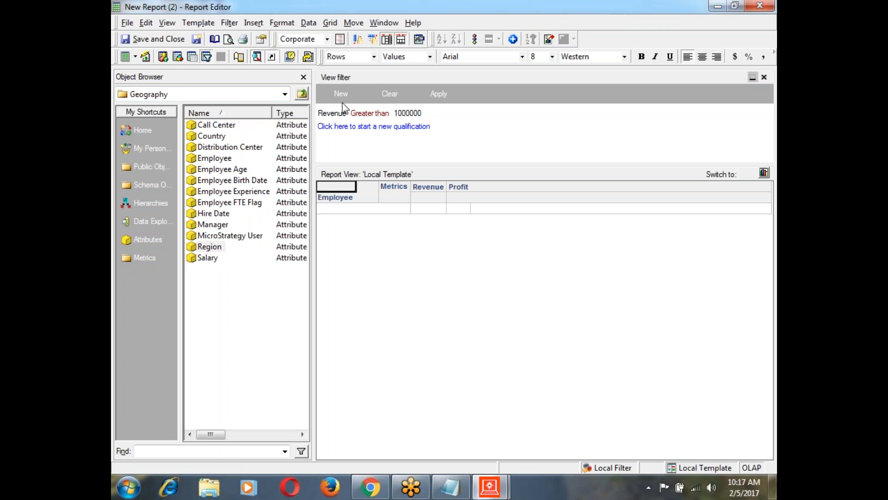
pyautogui.click(167, 23)
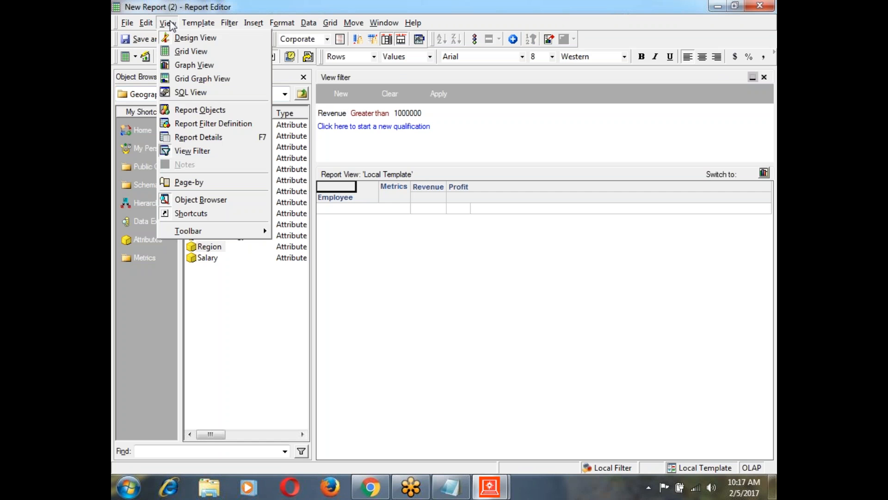
pyautogui.click(202, 124)
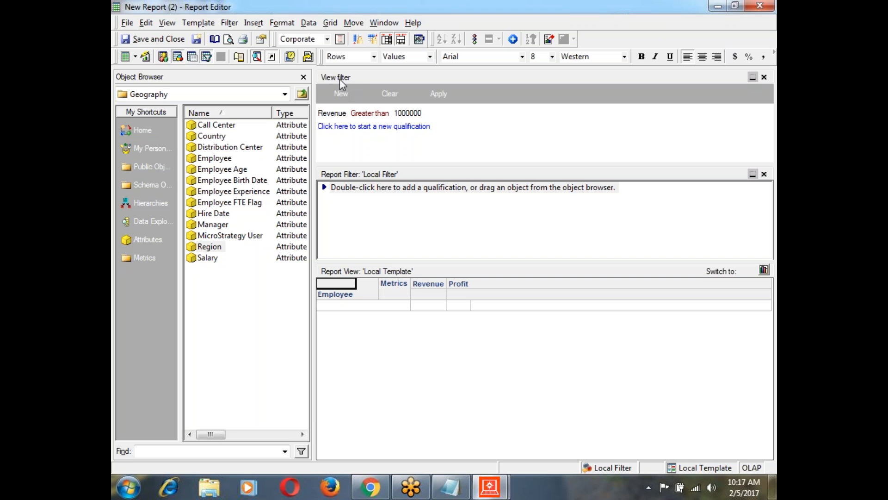
pyautogui.click(168, 23)
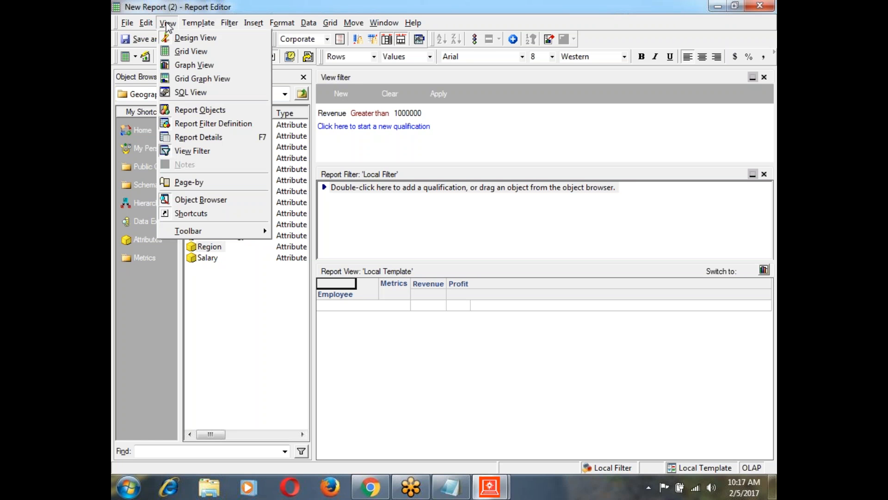
pyautogui.click(194, 137)
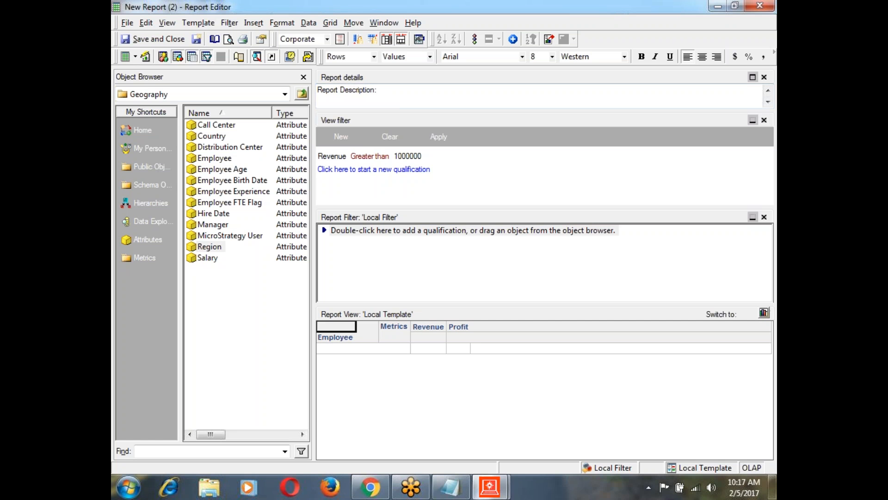
# - Examine the report details for the report description, report filter, report limits and cache entries
pyautogui.click(768, 102)
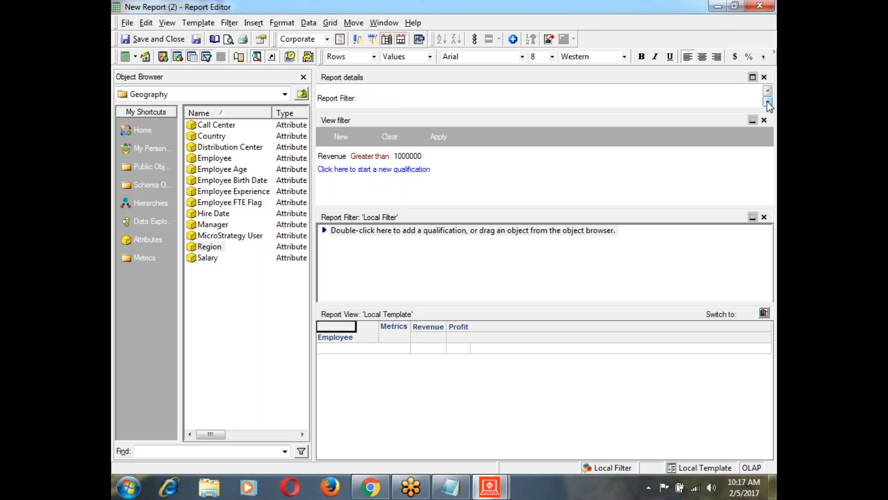
pyautogui.click(768, 102)
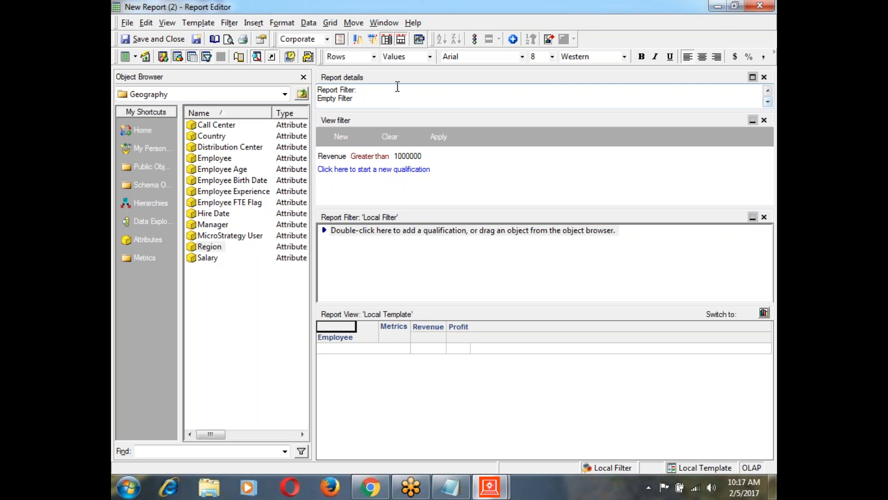
pyautogui.moveTo(323, 90); pyautogui.dragTo(404, 104)
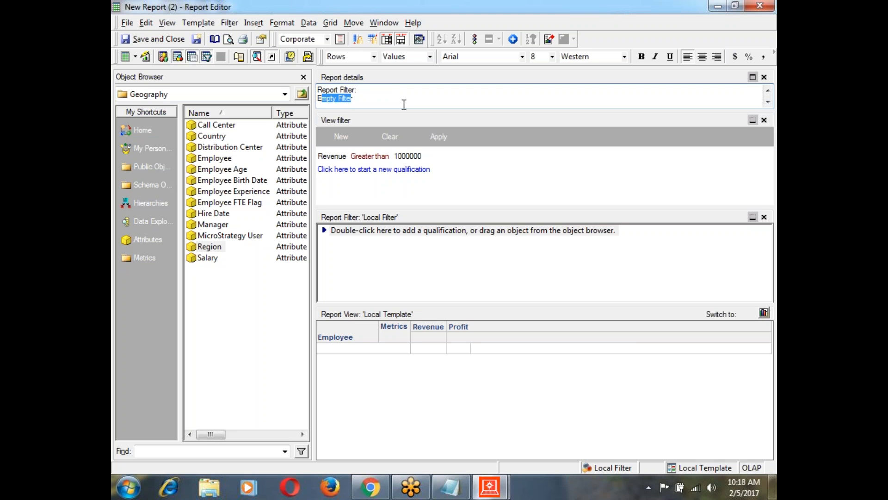
pyautogui.click(768, 102)
pyautogui.click(768, 102)
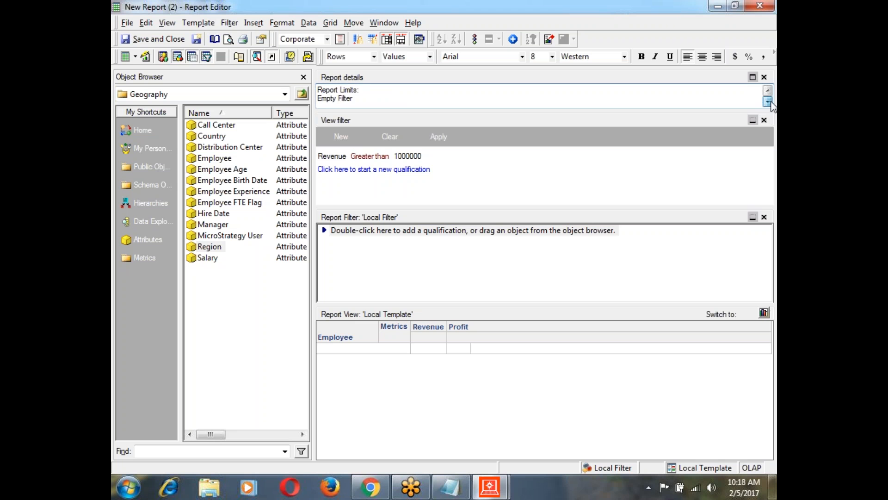
pyautogui.click(768, 102)
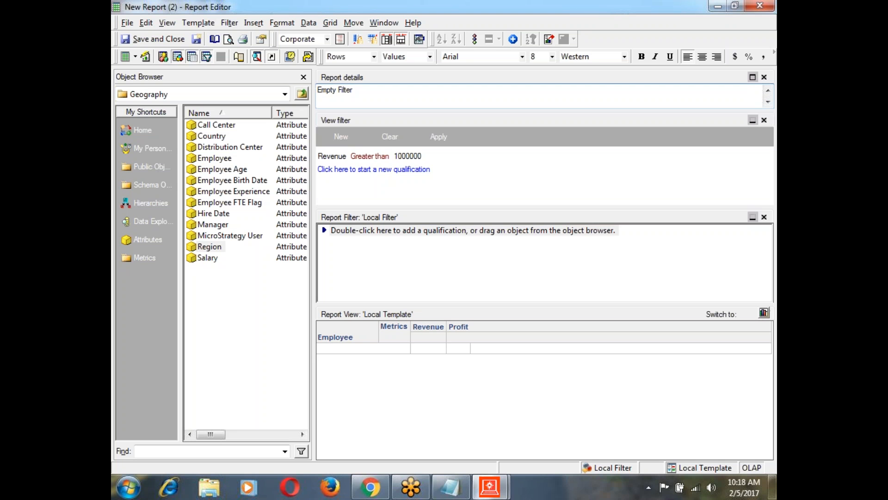
pyautogui.click(768, 90)
pyautogui.click(768, 90)
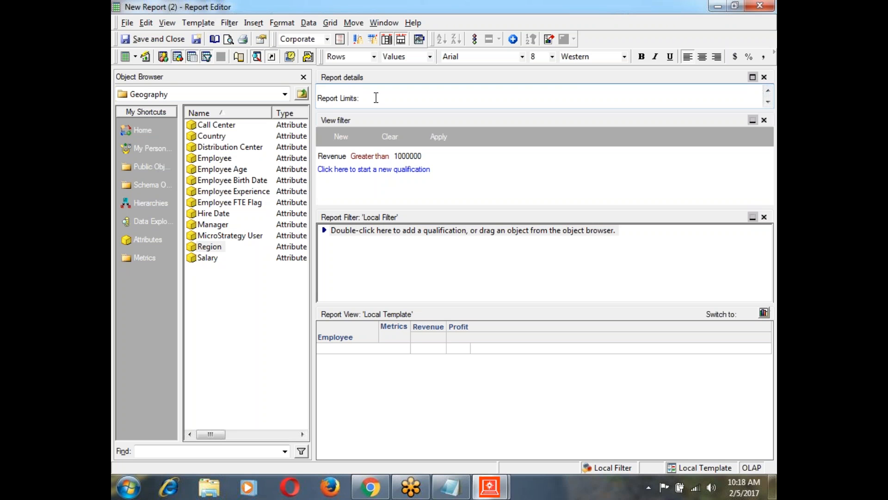
pyautogui.moveTo(320, 97); pyautogui.dragTo(352, 96)
pyautogui.click(769, 102)
pyautogui.click(768, 102)
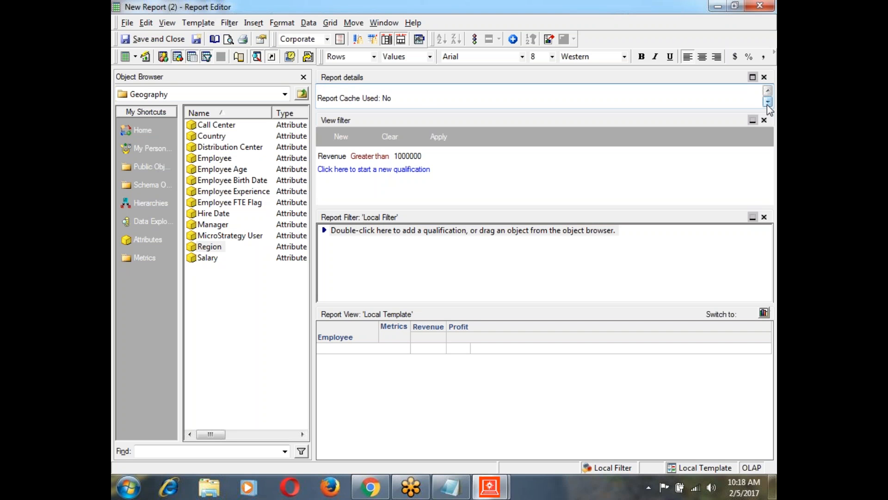
pyautogui.click(769, 102)
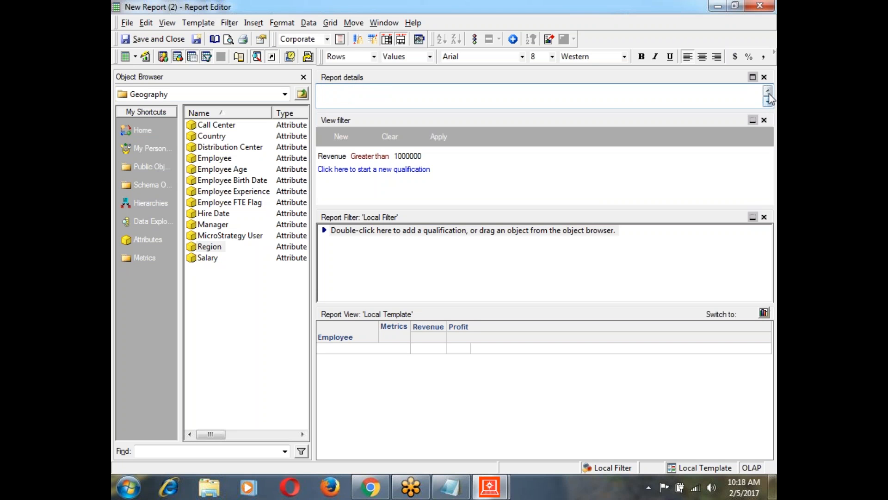
pyautogui.click(768, 91)
pyautogui.click(768, 91)
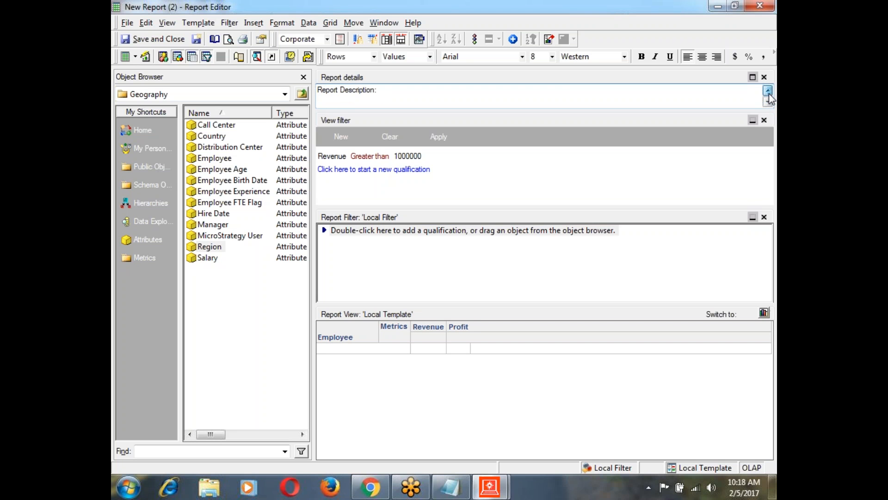
pyautogui.click(768, 102)
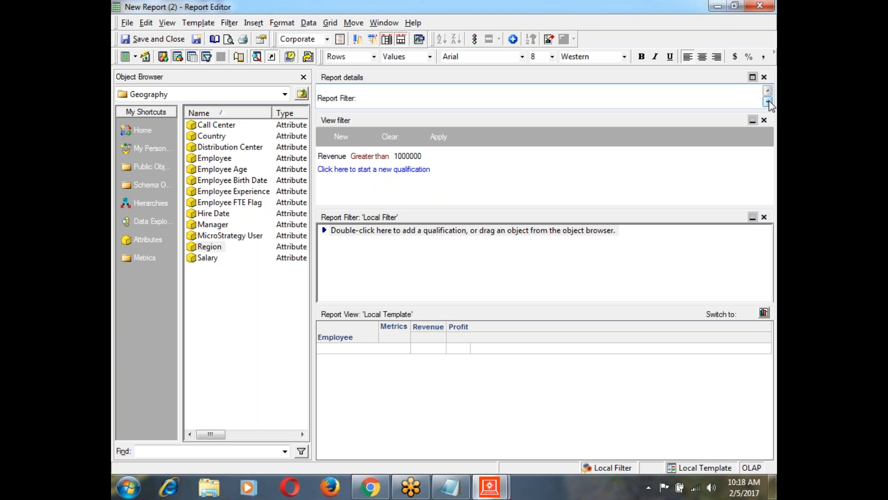
pyautogui.click(768, 102)
pyautogui.click(768, 101)
pyautogui.click(768, 101)
pyautogui.click(768, 101)
pyautogui.click(768, 90)
# - Display the report objects alongside the Object Browser in Design View
pyautogui.click(168, 23)
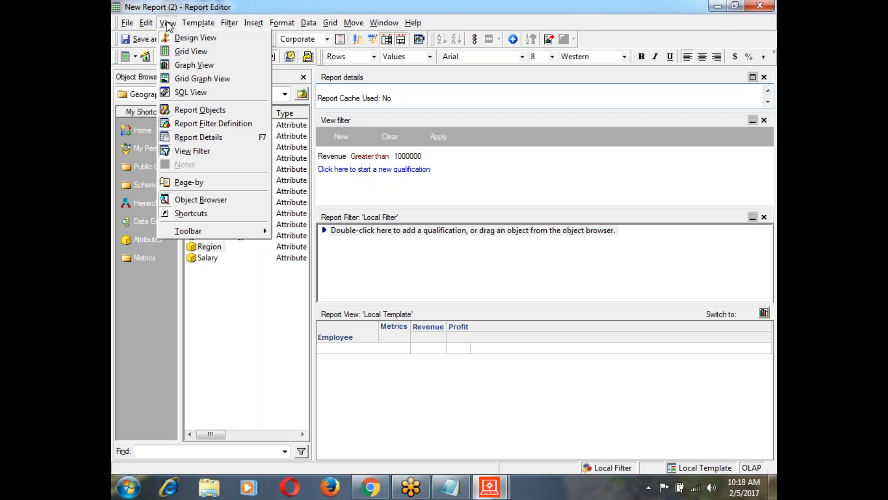
pyautogui.click(190, 109)
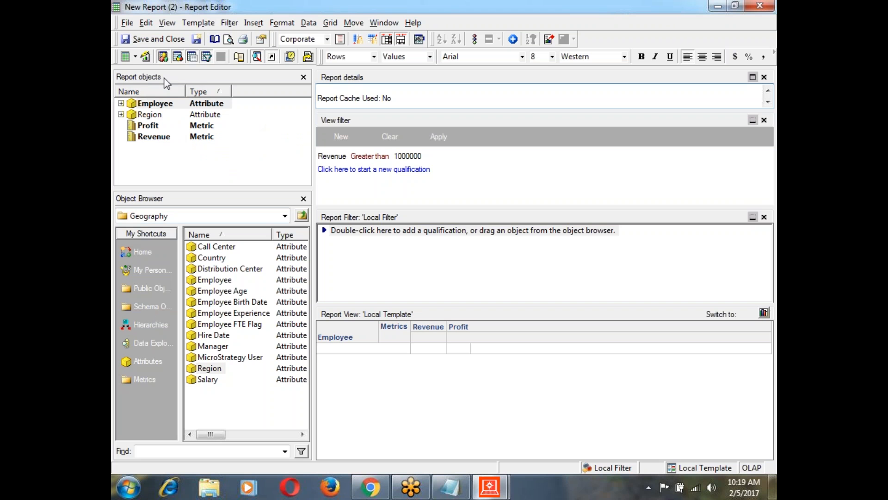
pyautogui.click(166, 23)
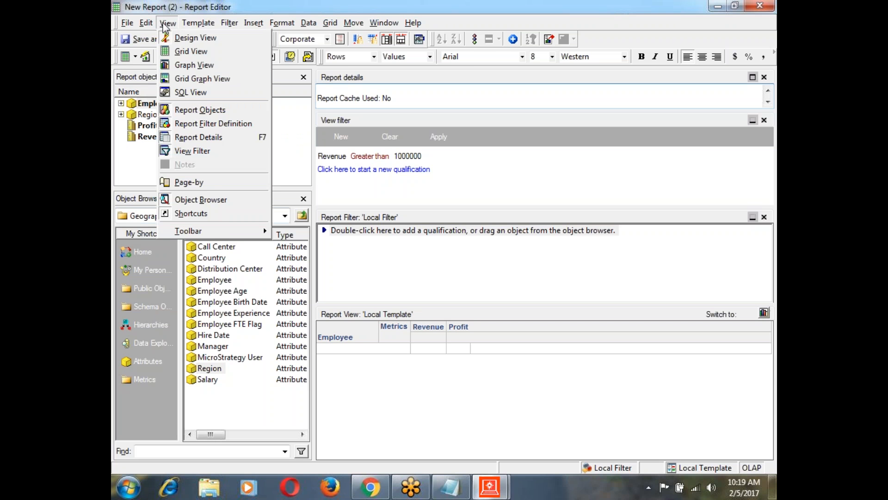
pyautogui.click(164, 24)
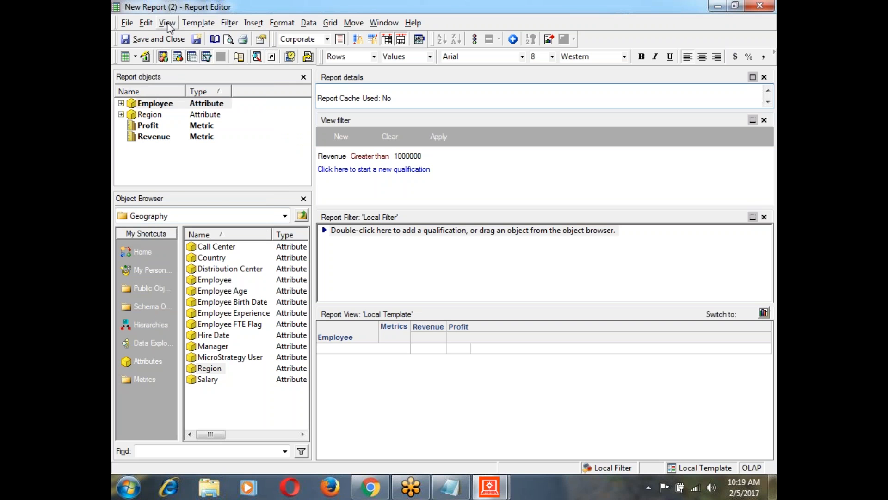
# - Hide and restore the Object Browser's shortcuts, and display the page-by area above the report template
pyautogui.click(165, 24)
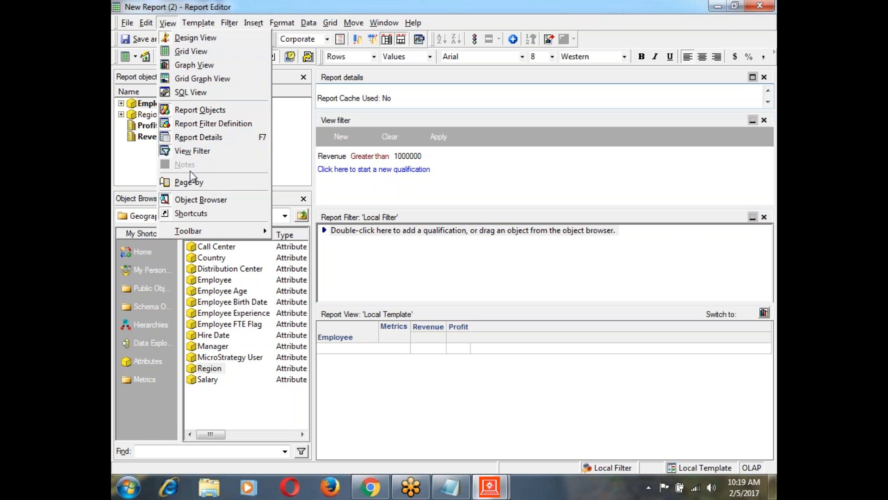
pyautogui.moveTo(167, 232)
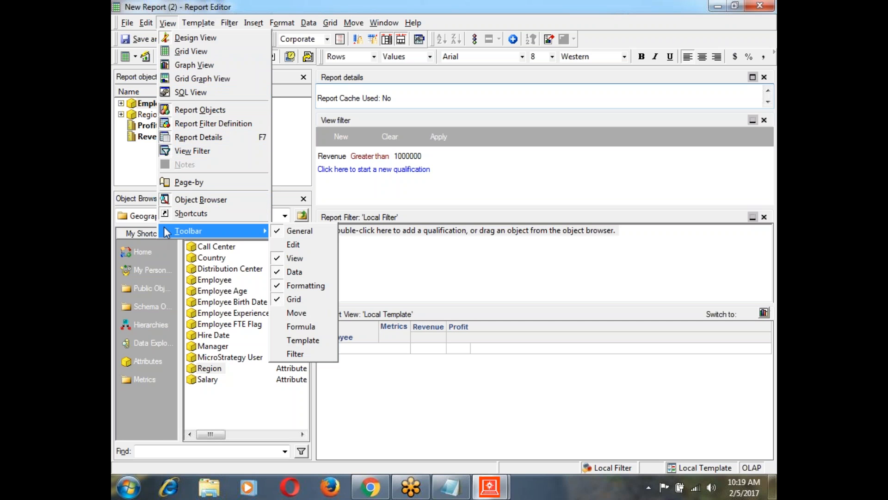
pyautogui.click(190, 213)
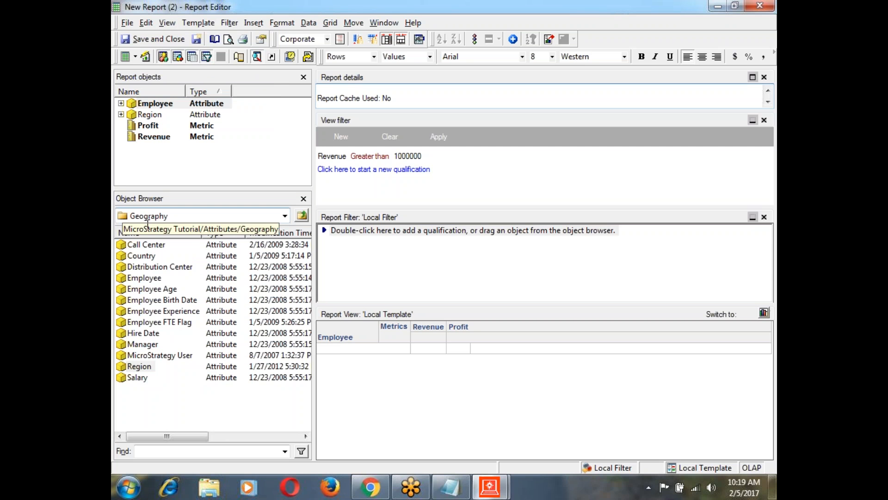
pyautogui.click(167, 24)
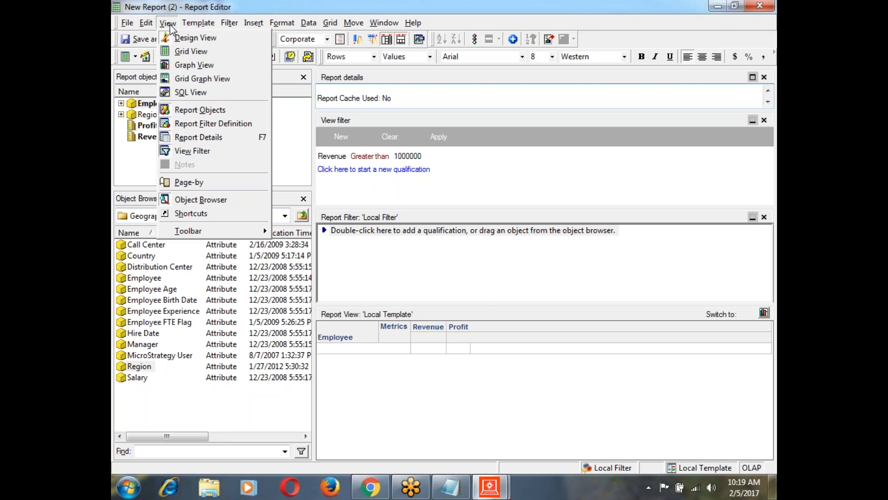
pyautogui.click(192, 213)
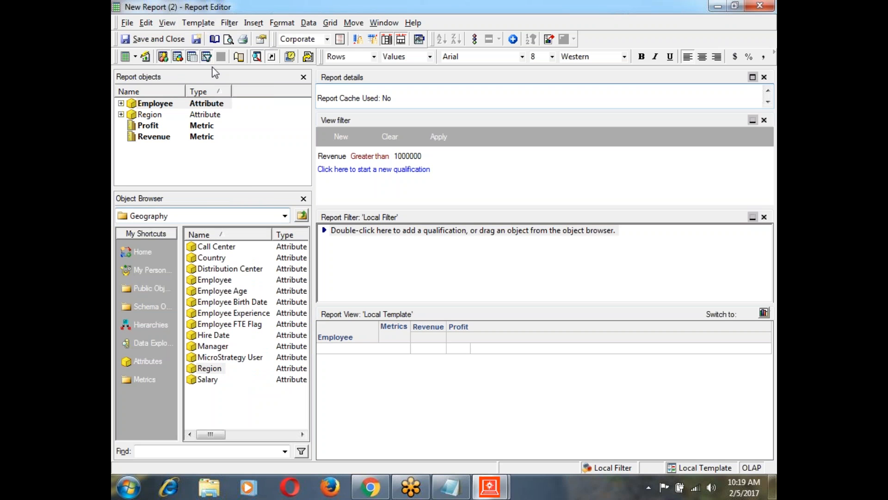
pyautogui.click(167, 24)
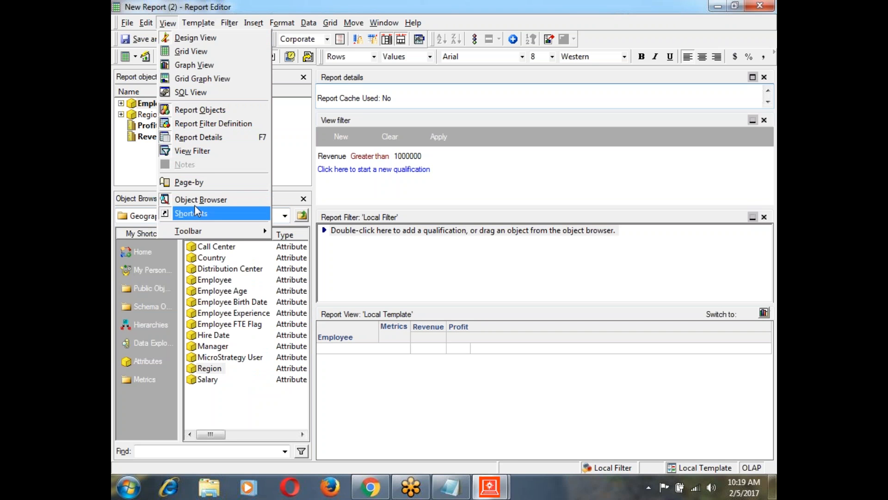
pyautogui.click(190, 184)
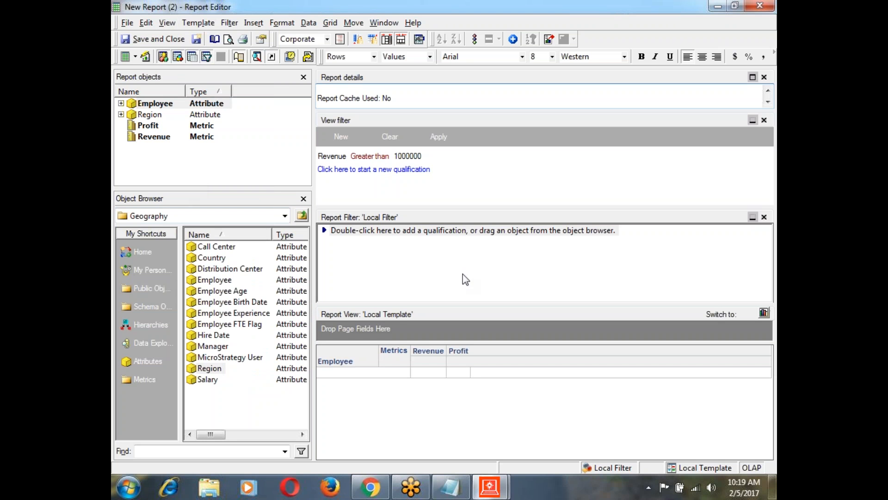
# - Add the Region attribute from the report objects to the template and place it ahead of Employee
pyautogui.doubleClick(149, 115)
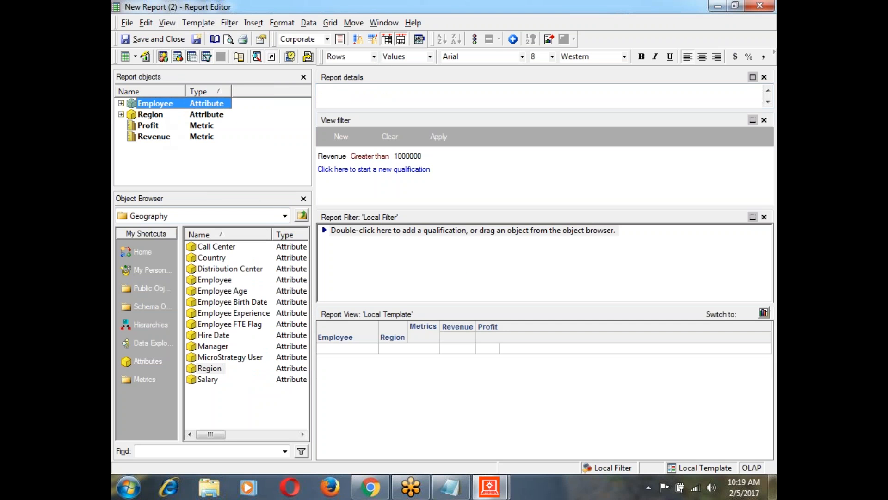
pyautogui.click(388, 338)
pyautogui.moveTo(387, 337); pyautogui.dragTo(327, 342)
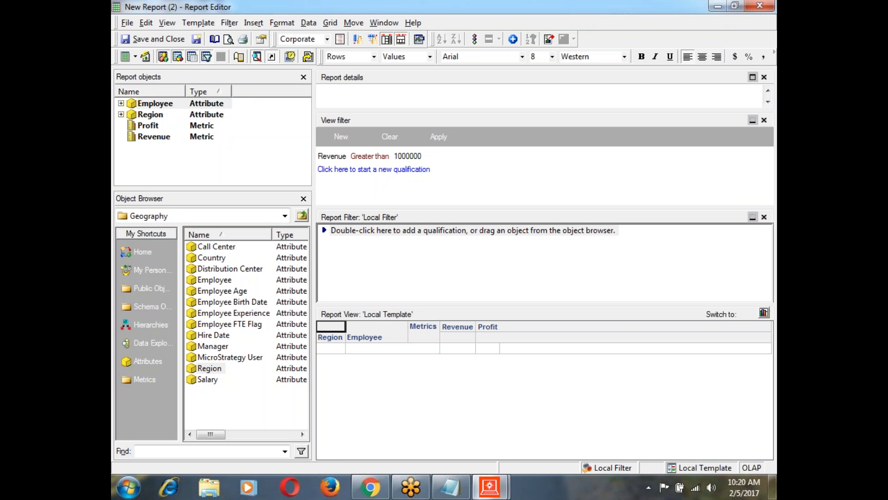
# - Run the report, clear its Revenue view filter and apply the change
pyautogui.click(145, 57)
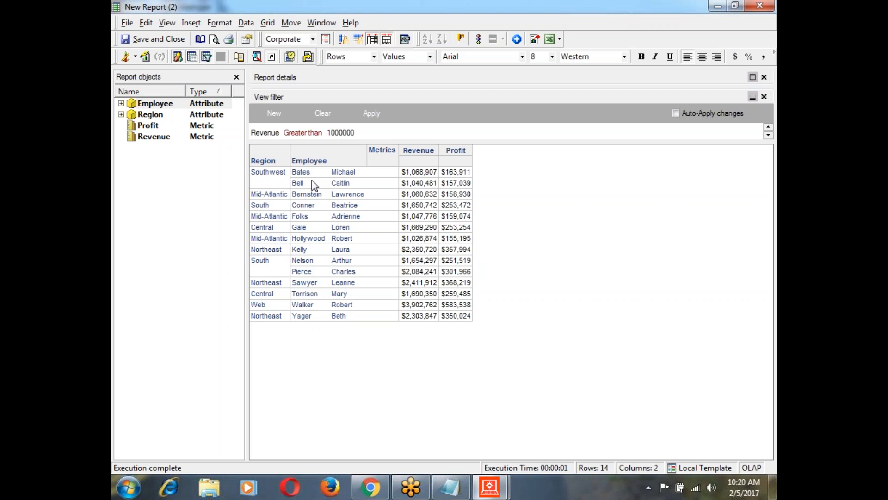
pyautogui.click(321, 113)
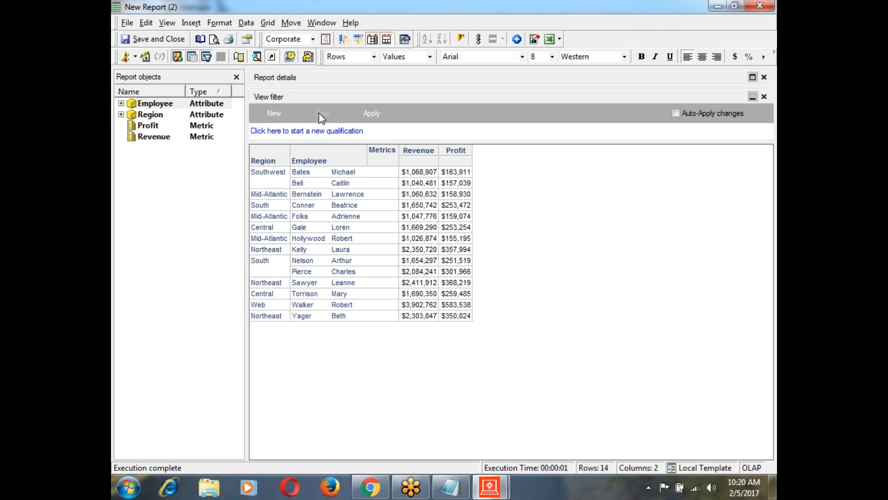
pyautogui.click(319, 113)
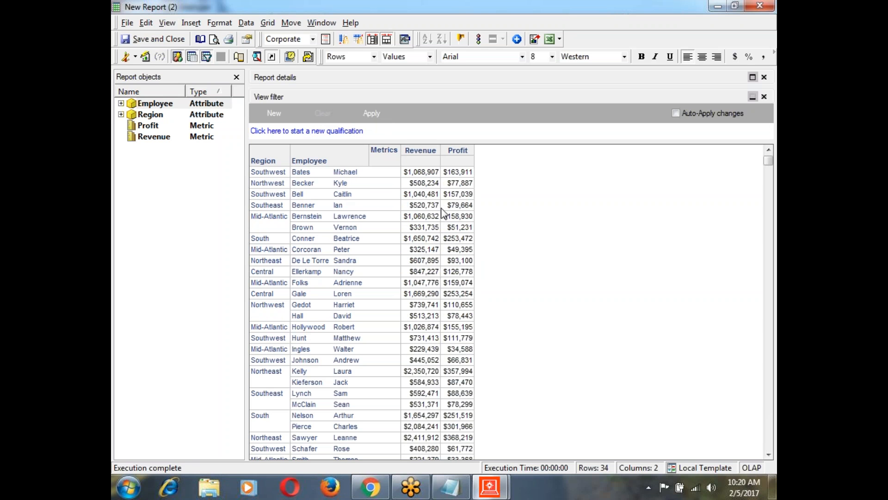
# - Sort the report rows by the Region attribute in ascending order
pyautogui.click(274, 163)
pyautogui.rightClick(274, 163)
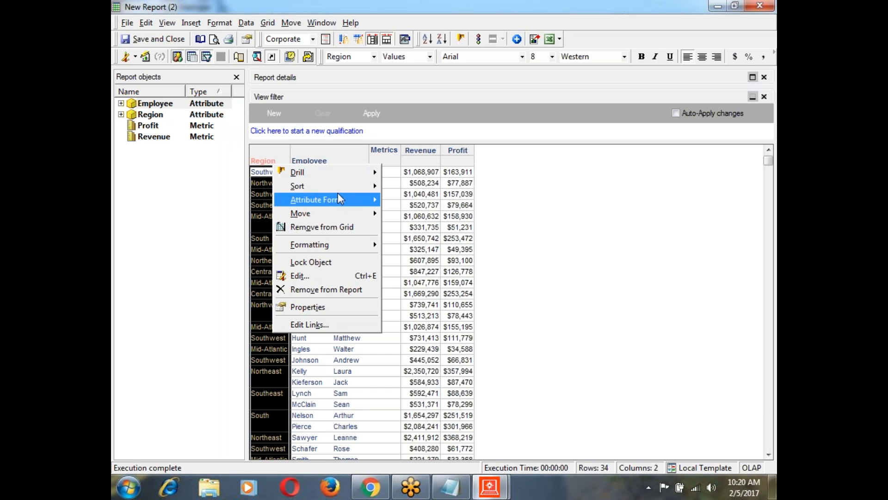
pyautogui.moveTo(346, 195)
pyautogui.moveTo(370, 187)
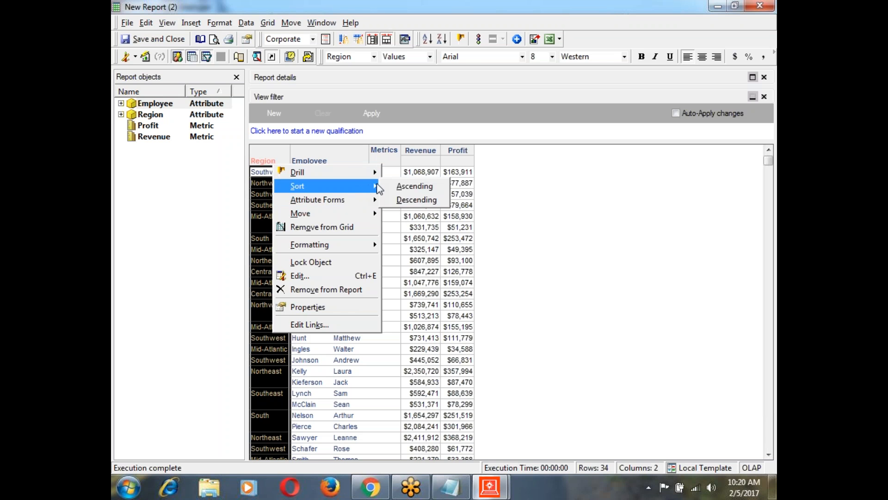
pyautogui.click(400, 188)
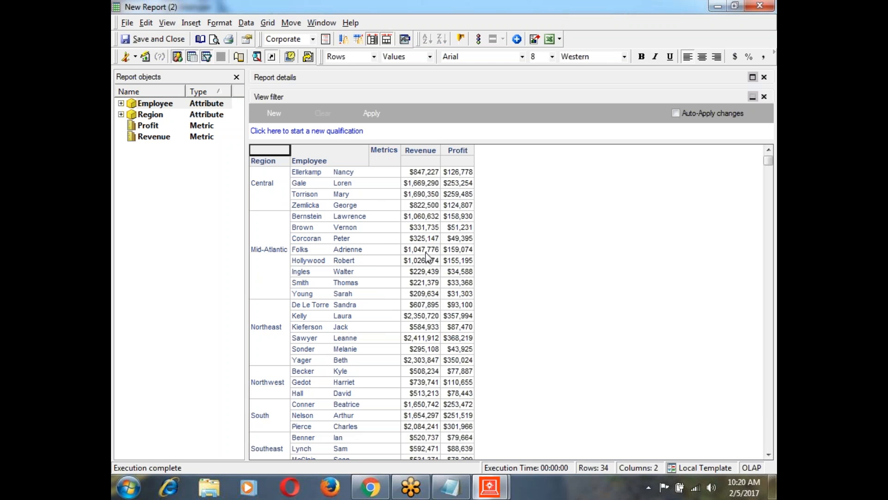
# - Return the report to Design View and display the page-by area above the template
pyautogui.click(135, 57)
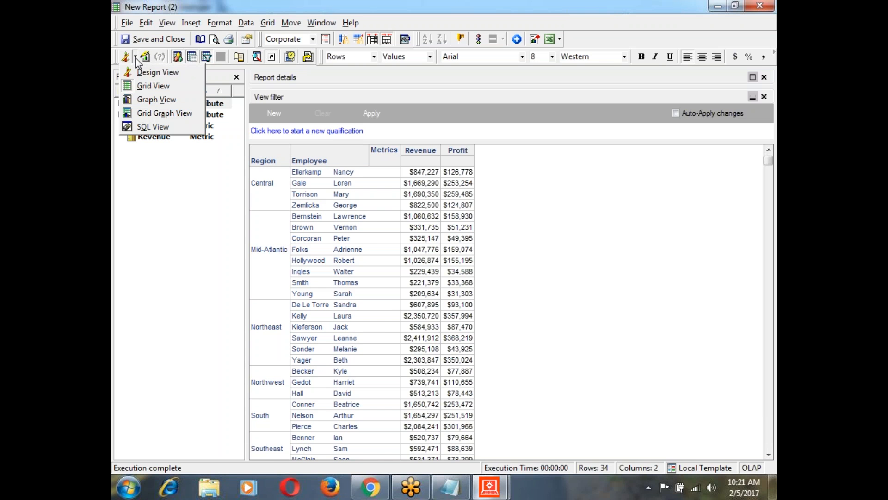
pyautogui.click(135, 57)
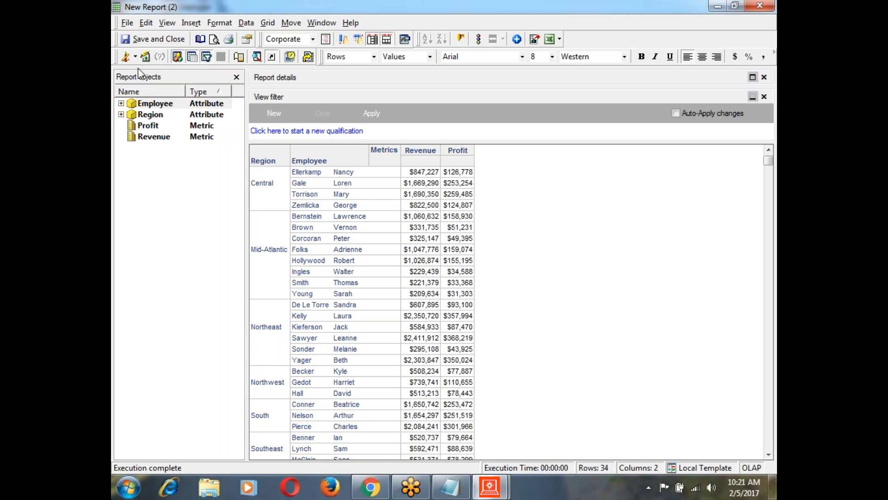
pyautogui.click(135, 57)
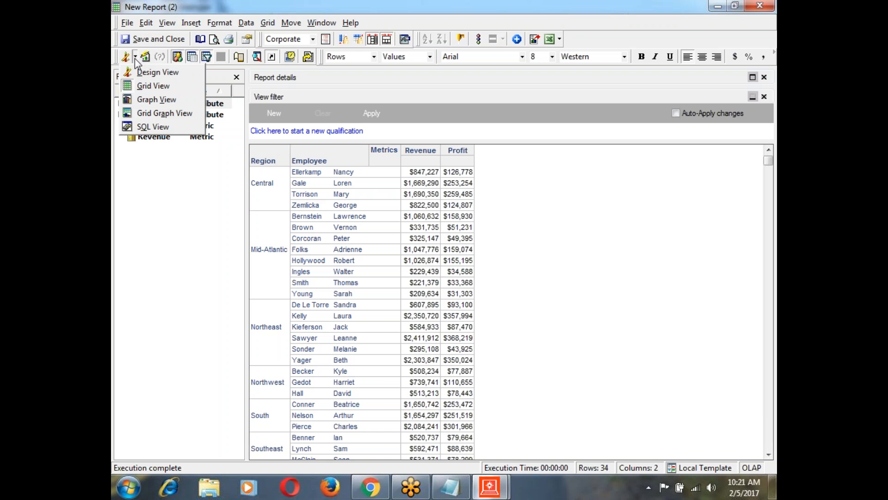
pyautogui.click(141, 72)
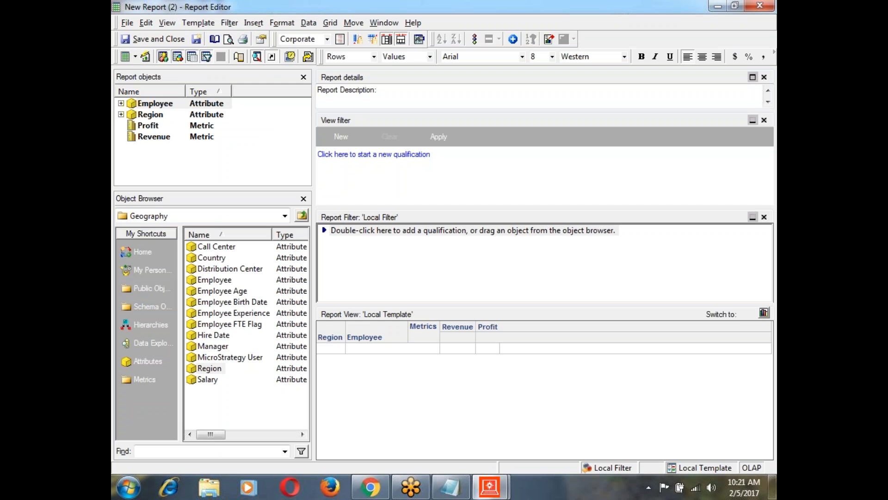
pyautogui.click(168, 25)
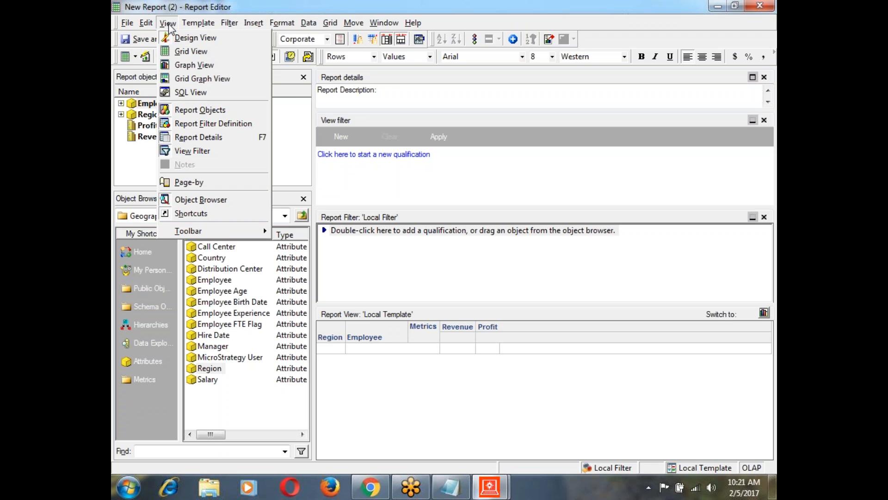
pyautogui.click(207, 186)
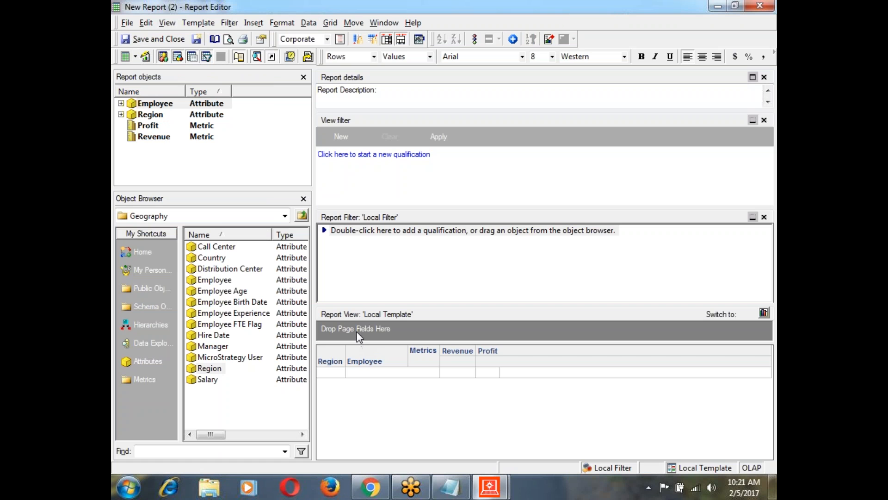
# - Move the Region attribute from the template rows to the page-by area
pyautogui.click(330, 361)
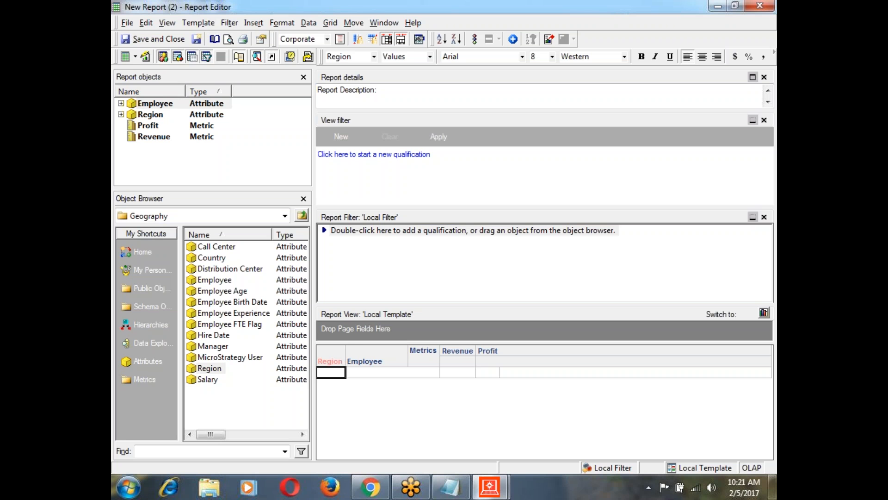
pyautogui.moveTo(330, 361); pyautogui.dragTo(342, 329)
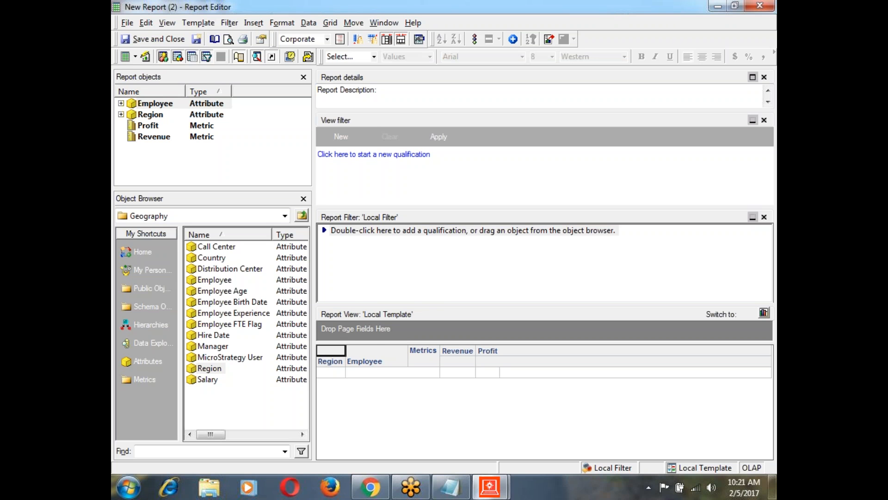
pyautogui.rightClick(333, 360)
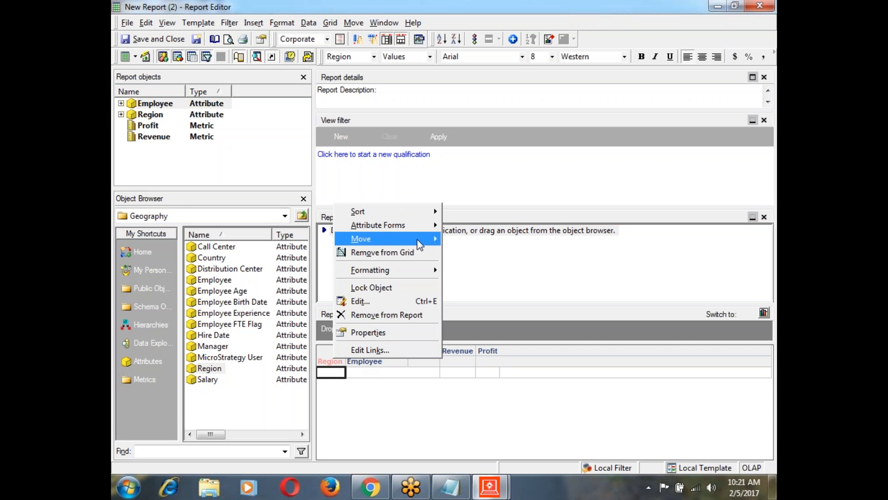
pyautogui.moveTo(416, 244)
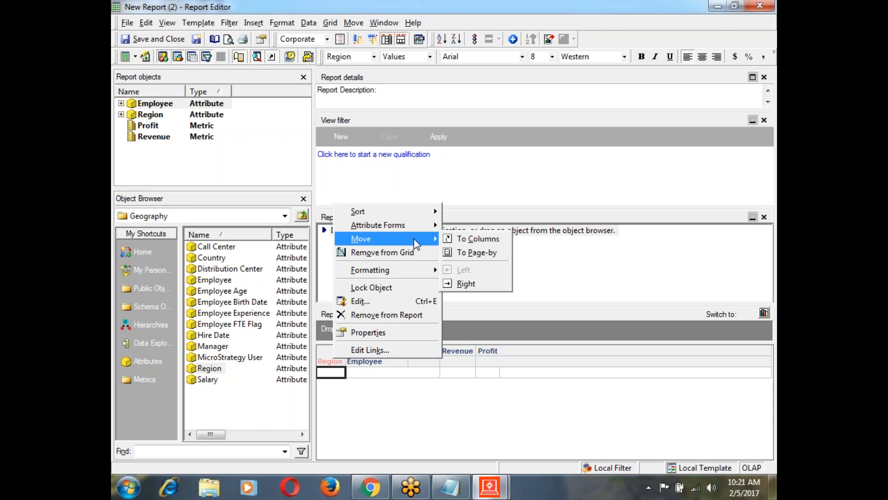
pyautogui.click(469, 253)
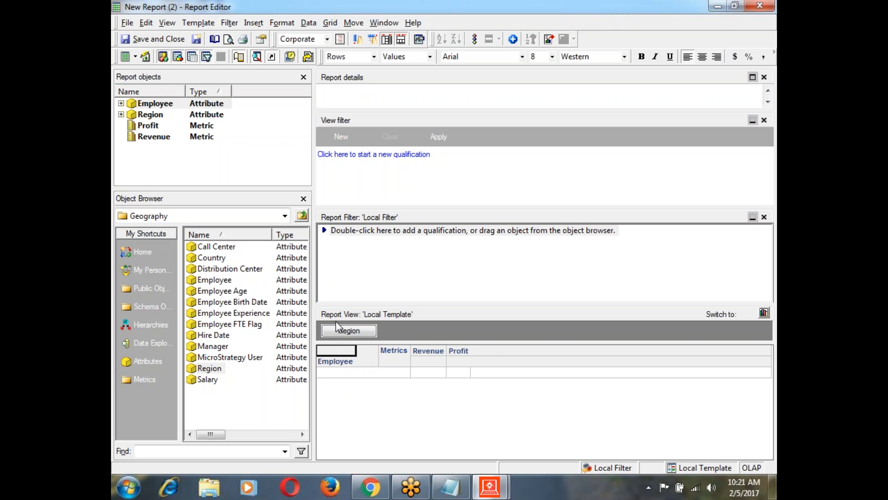
# - Run the report and page it by Region, choosing South and then Southeast
pyautogui.click(144, 57)
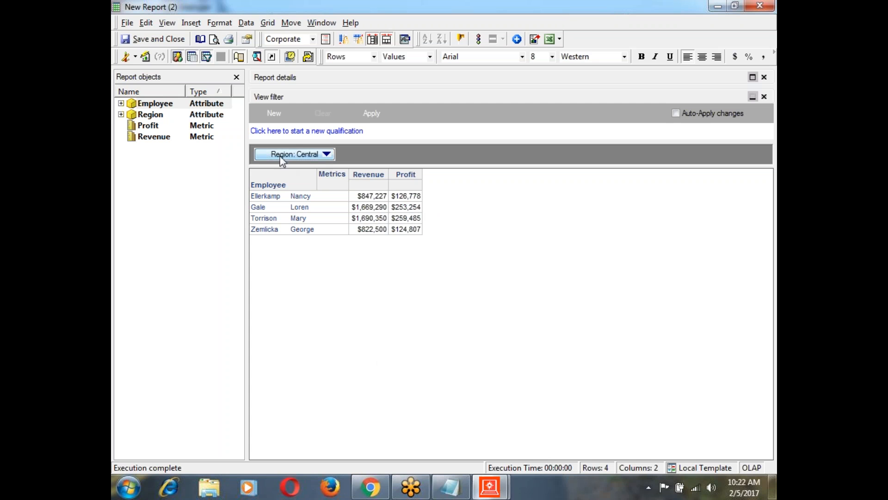
pyautogui.click(326, 155)
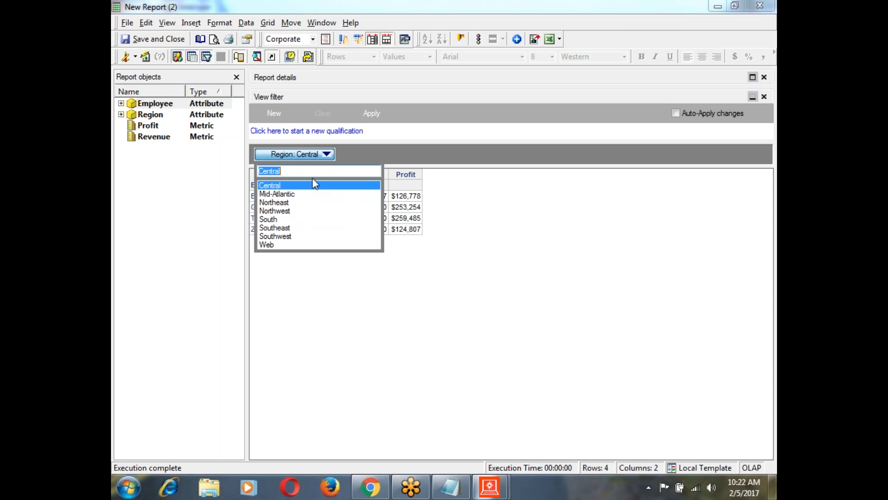
pyautogui.click(280, 219)
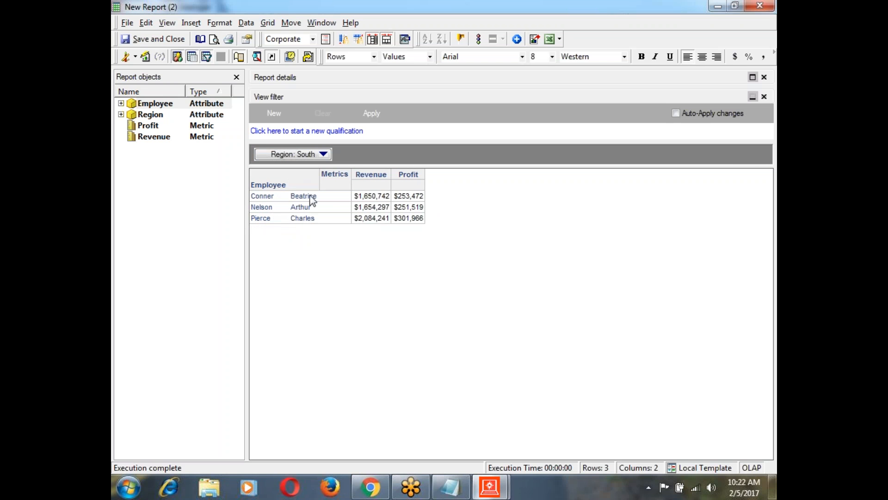
pyautogui.click(323, 154)
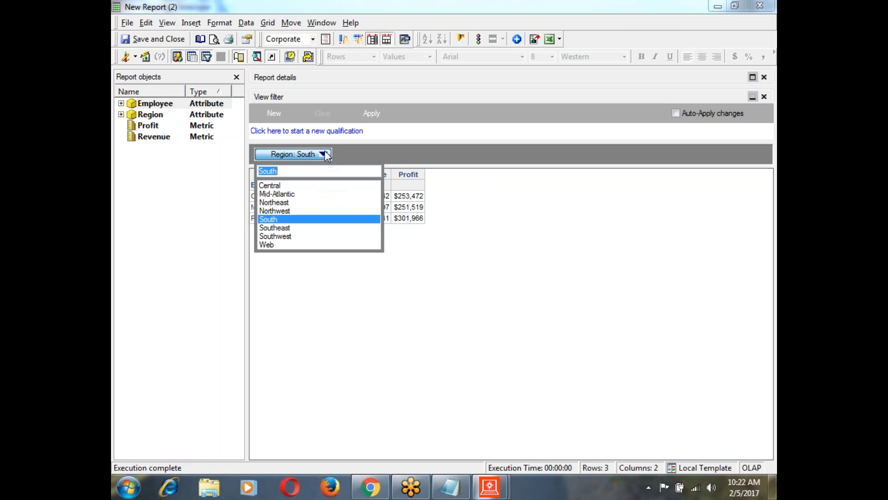
pyautogui.click(276, 228)
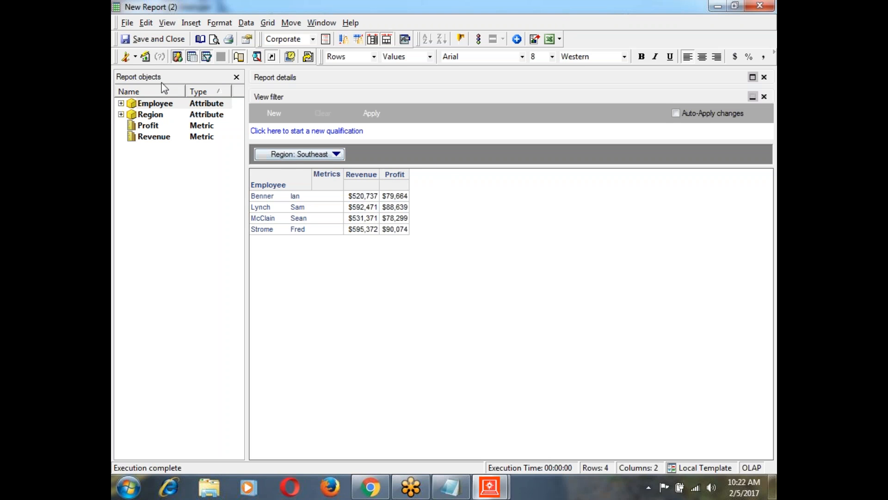
pyautogui.click(167, 23)
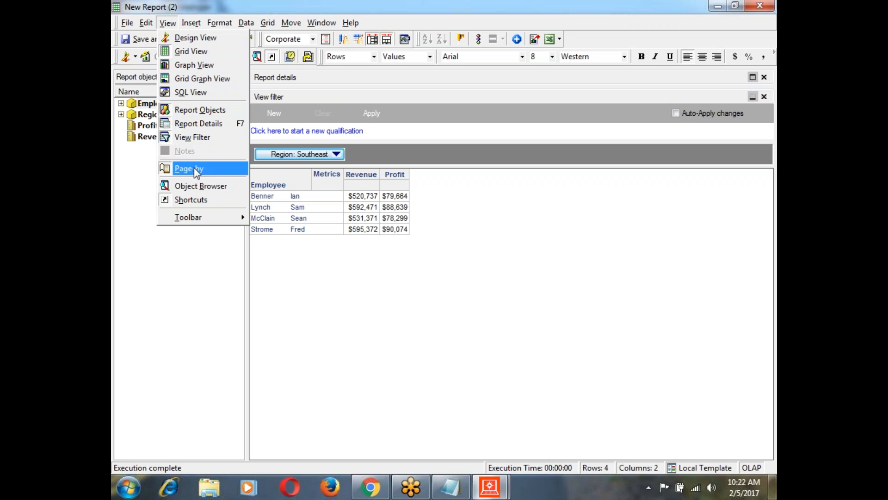
pyautogui.click(480, 283)
# - Switch to the Notepad notes and add "- Report Filter" and "- View Filter" below "Object browser" in the report sections list
pyautogui.click(458, 487)
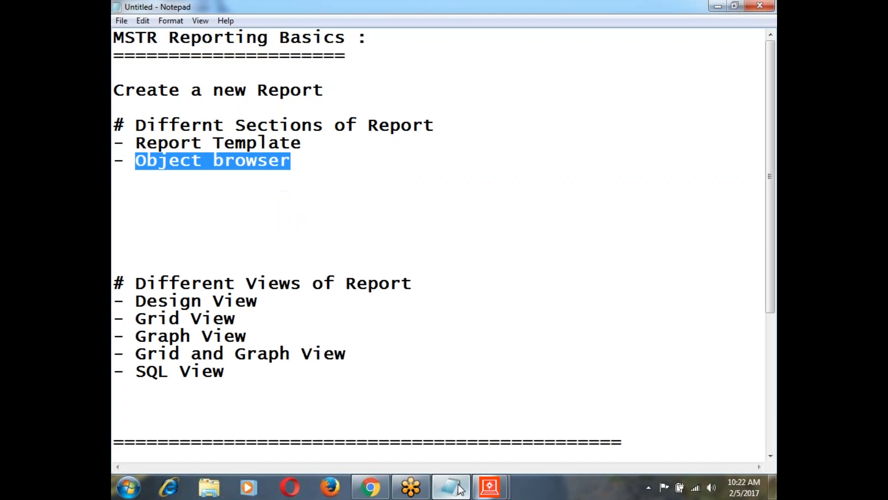
pyautogui.click(261, 225)
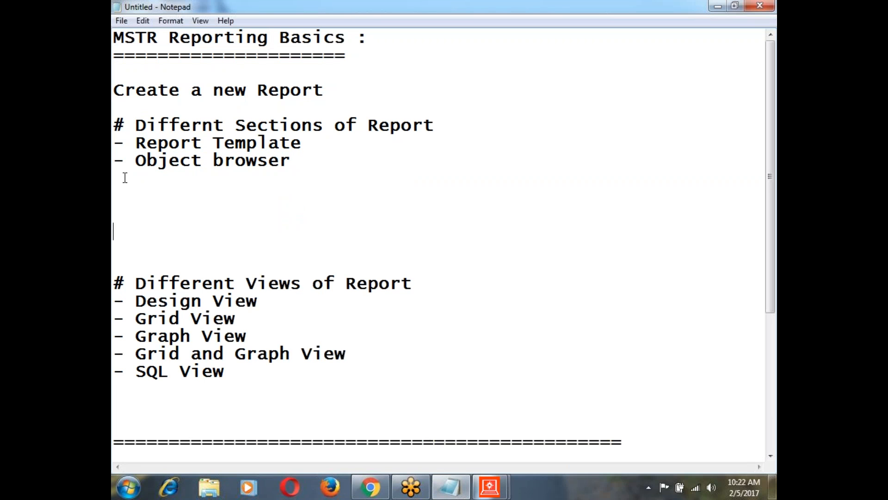
pyautogui.click(124, 179)
pyautogui.write('- Report Filter')
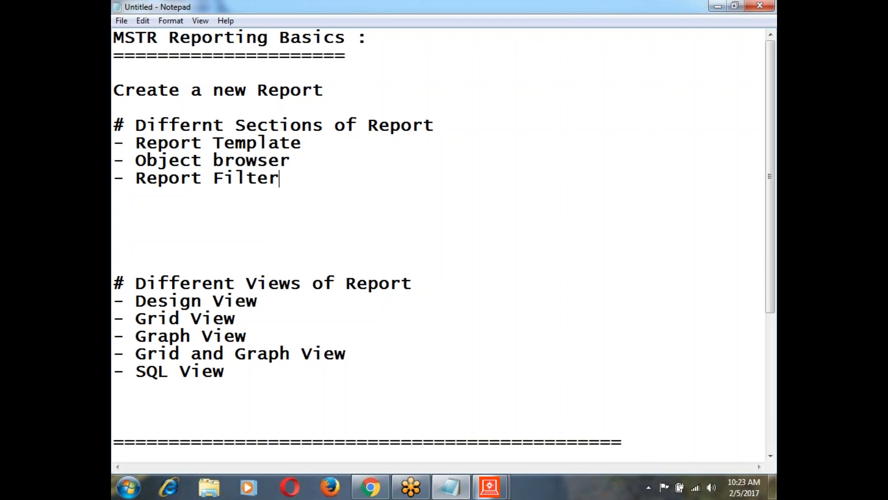
pyautogui.press('Return')
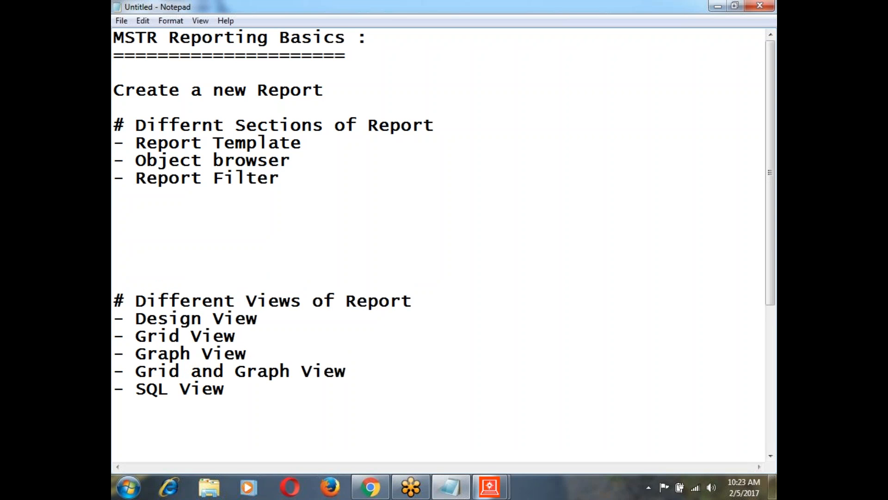
pyautogui.write('- View Filter')
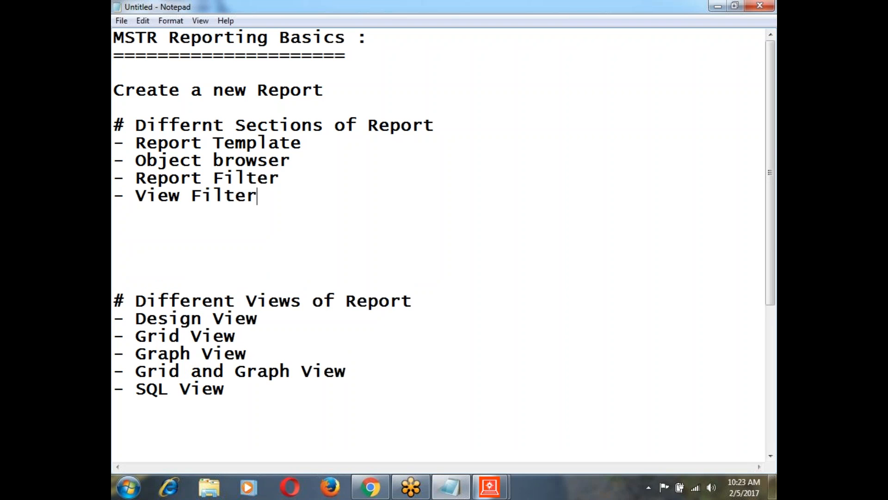
# - Add the line "- Report Details ( Report is cached, Report Filters, Report Limit)" to the report sections list and start a new line
pyautogui.press('Return')
pyautogui.write('- ')
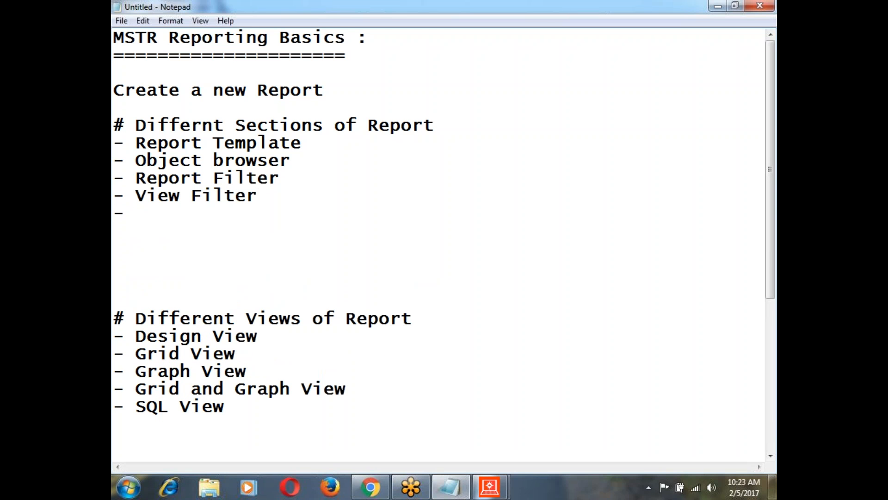
pyautogui.write('Report D')
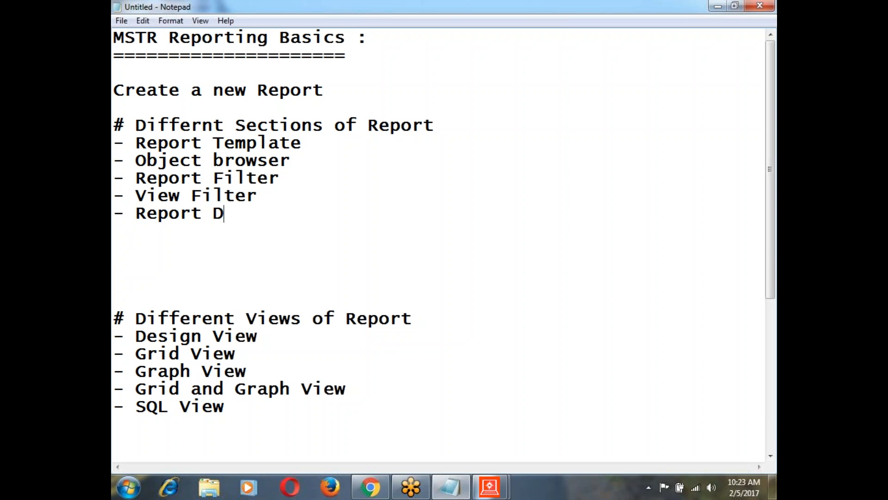
pyautogui.write('etails')
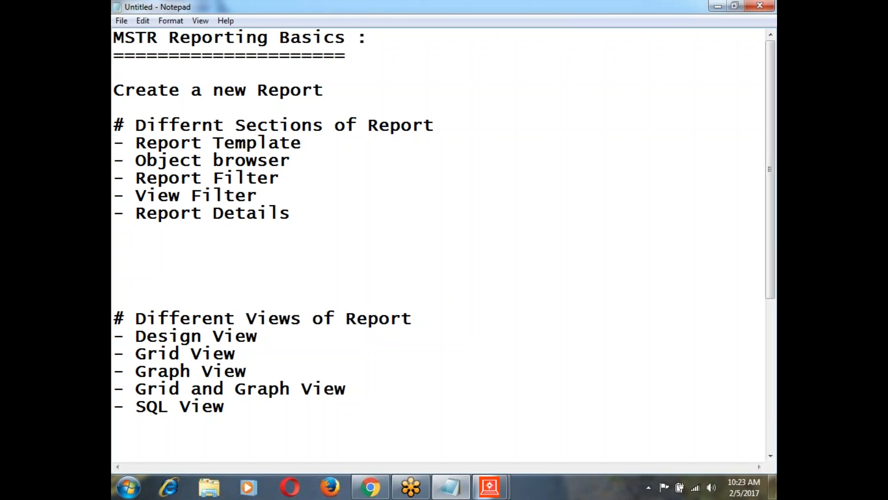
pyautogui.write(' ( Repor')
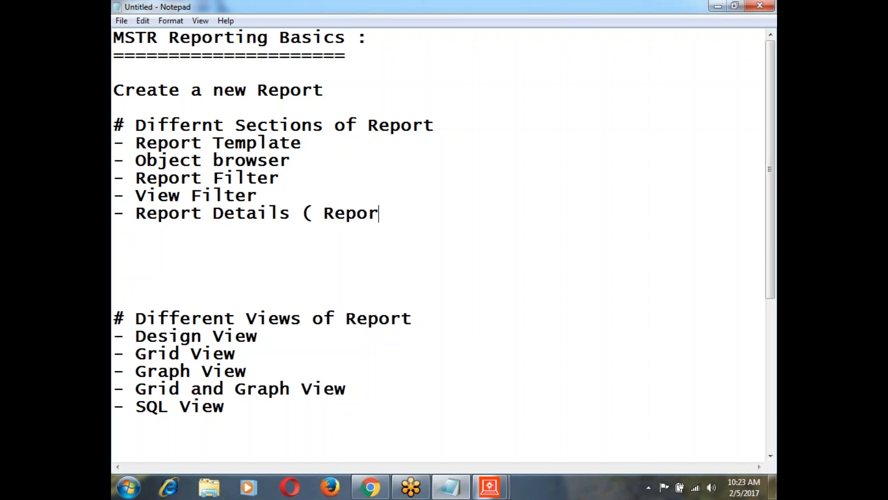
pyautogui.write('t is c')
pyautogui.write('ached')
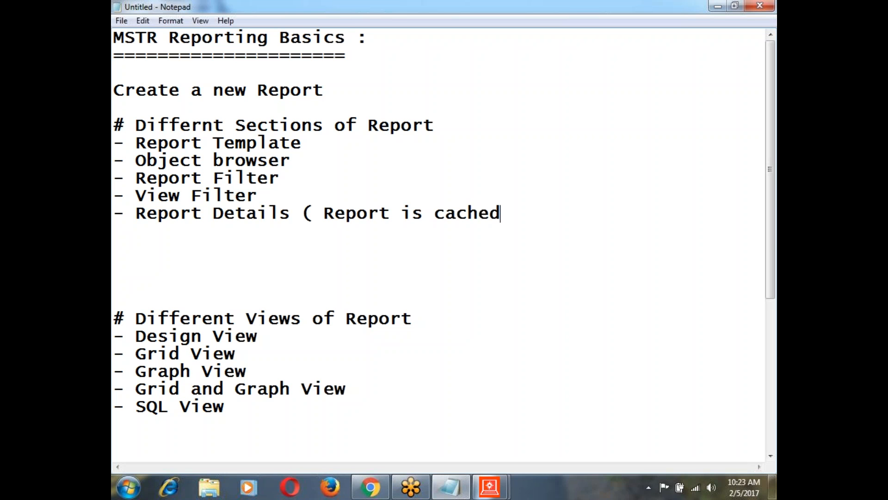
pyautogui.write(', Report Fi')
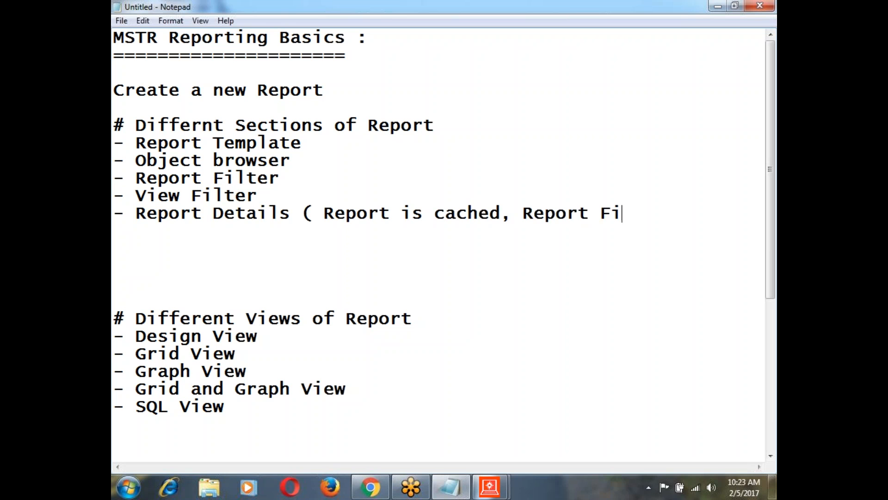
pyautogui.write('lters')
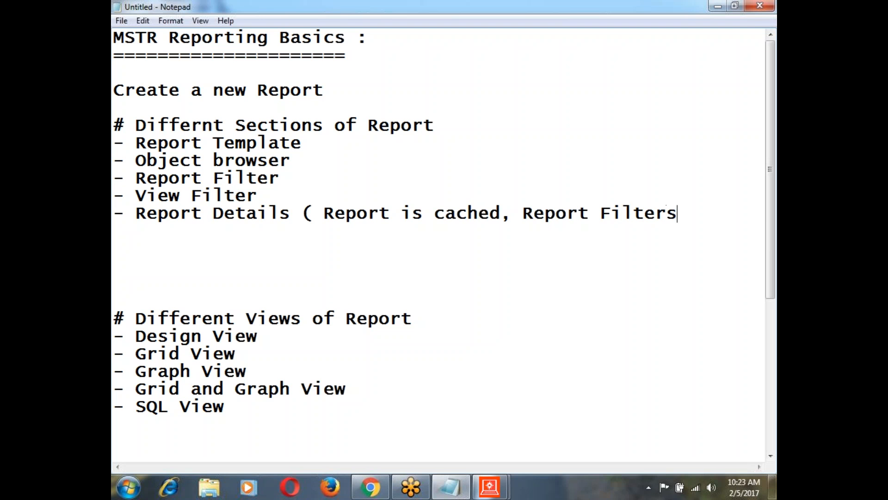
pyautogui.write(', Report ')
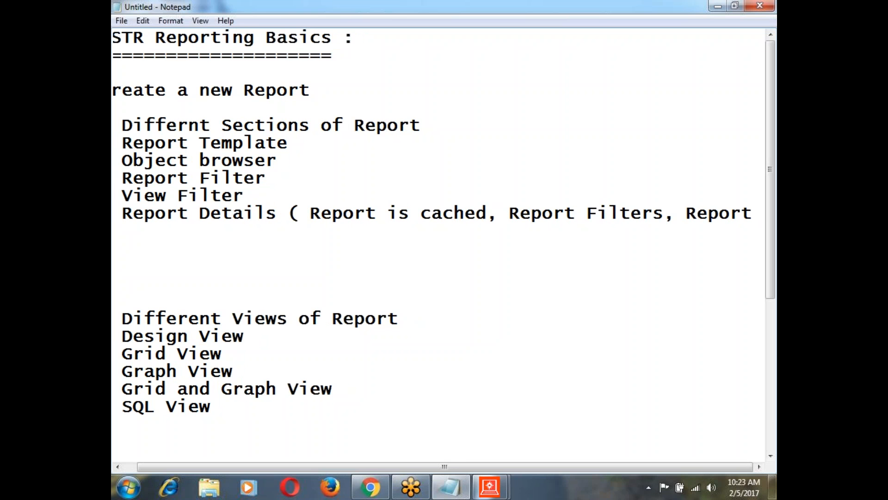
pyautogui.write('Limit')
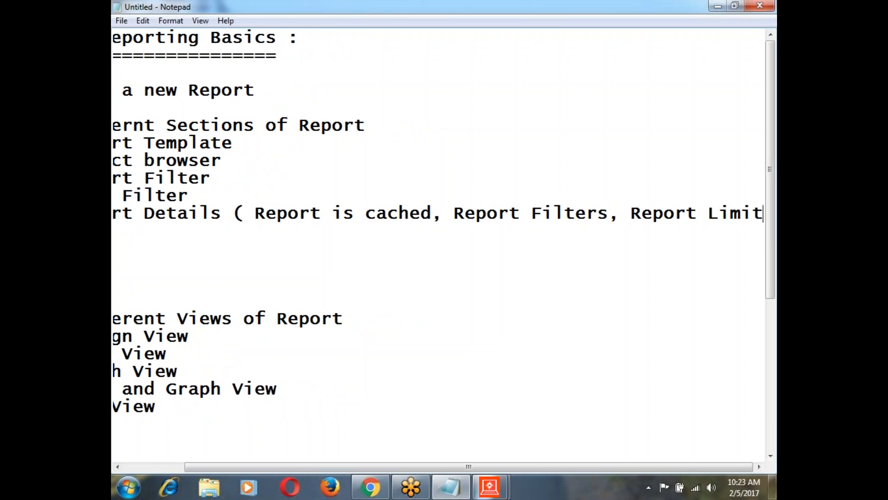
pyautogui.write(')')
pyautogui.press('Return')
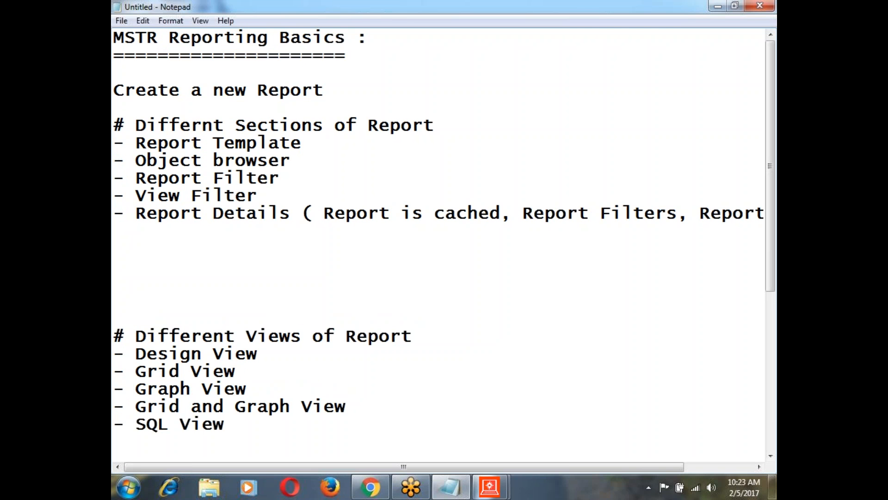
# - Add "- Page By" below the Report Details line and insert "- Report Objects" below "View Filter" in the report sections list
pyautogui.write('- Page By')
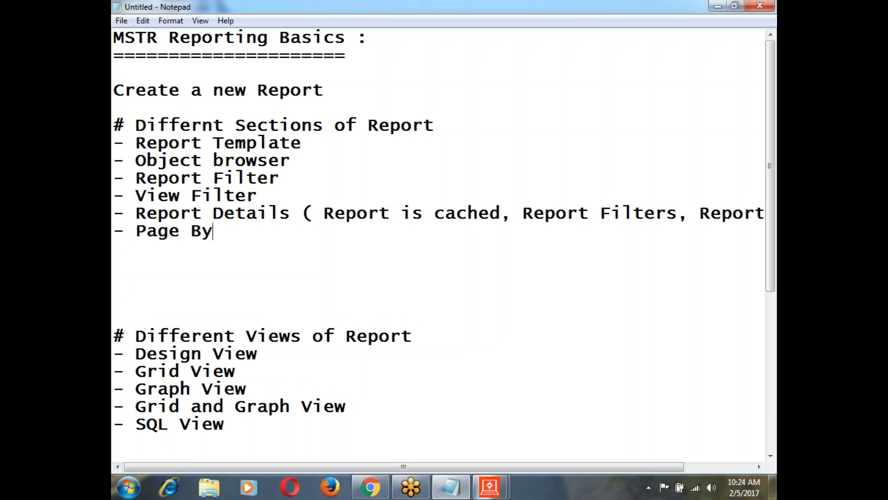
pyautogui.click(272, 195)
pyautogui.press('Return')
pyautogui.write('-')
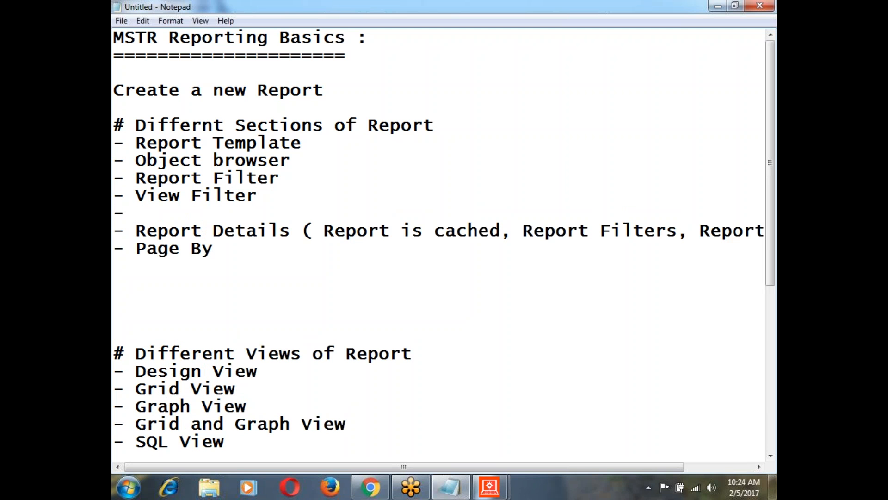
pyautogui.write(' Report ')
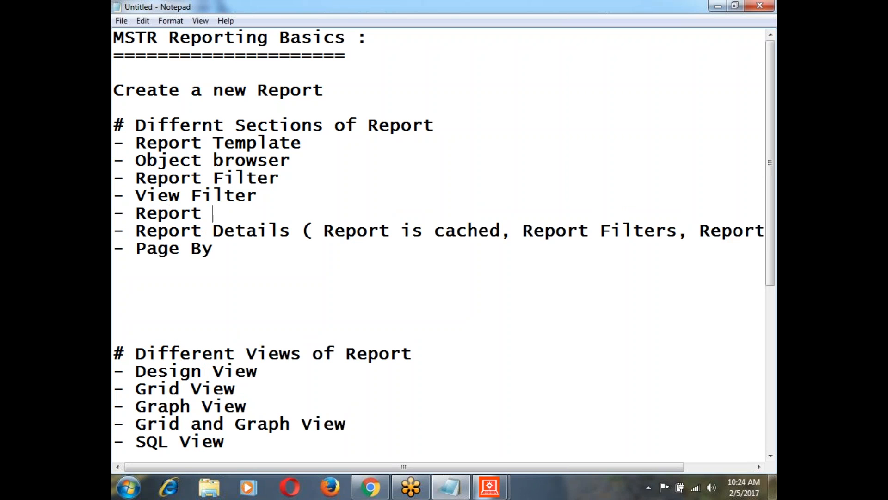
pyautogui.write('Objects')
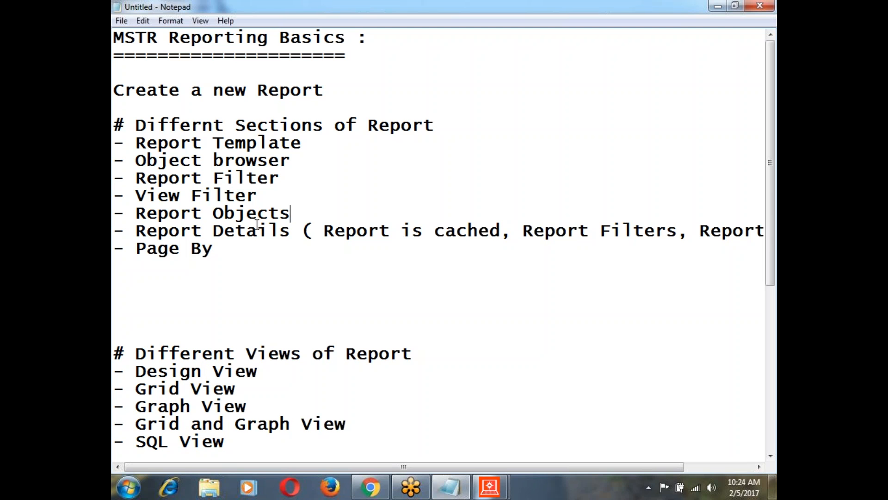
# - Correct the misspelled "Differnt" to "Different" in the report sections heading
pyautogui.moveTo(294, 212); pyautogui.dragTo(120, 216)
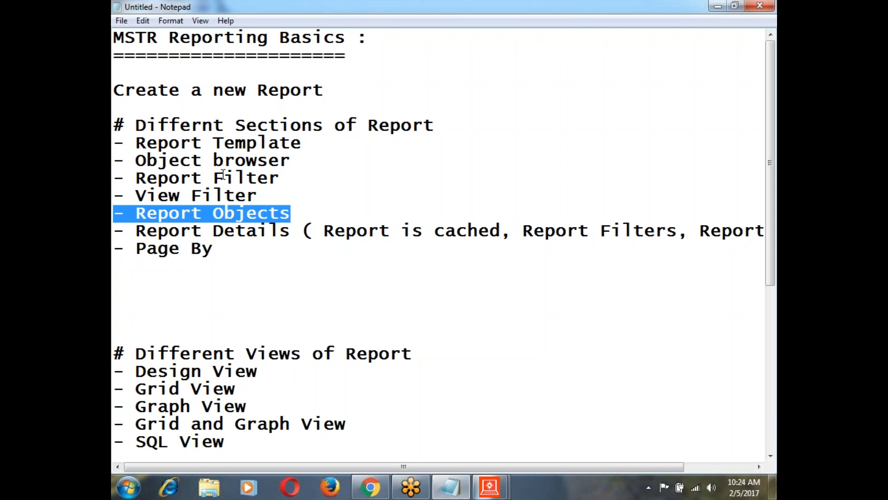
pyautogui.click(203, 122)
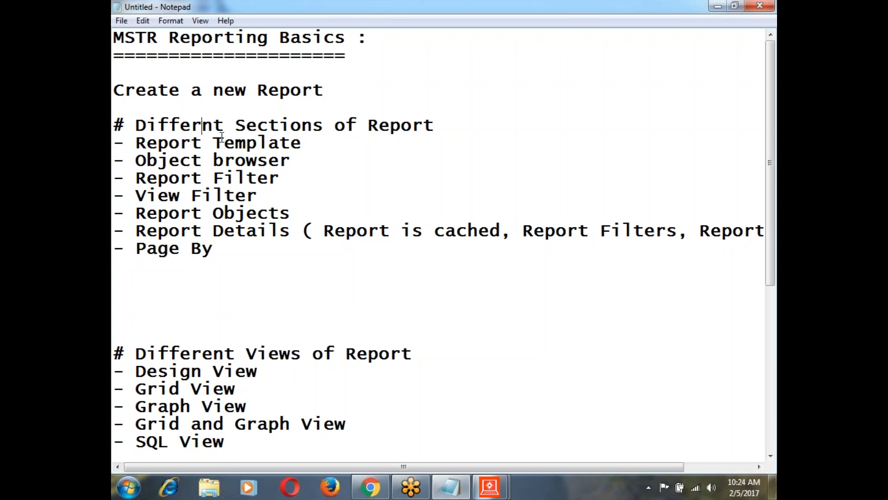
pyautogui.write('e')
# - Insert a separator line of equals signs below "- Page By" and delete the blank lines above the "Different Views of Report" heading
pyautogui.click(313, 268)
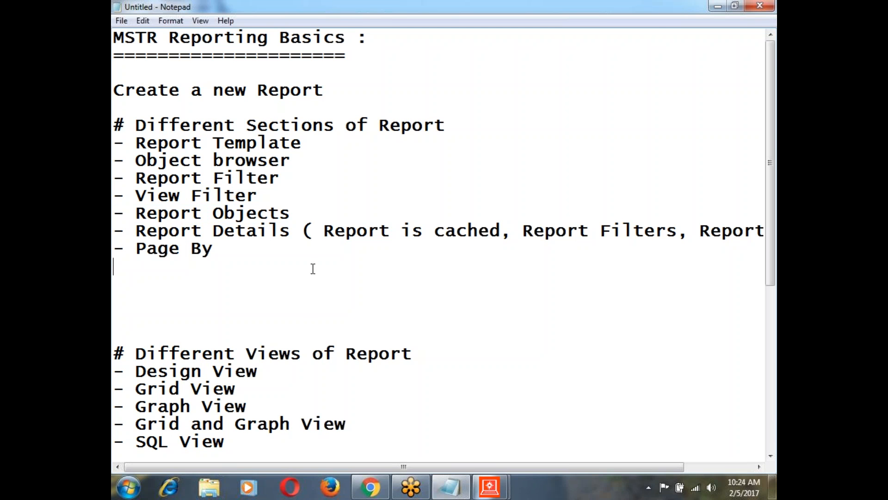
pyautogui.press('Down')
pyautogui.write('==================================================')
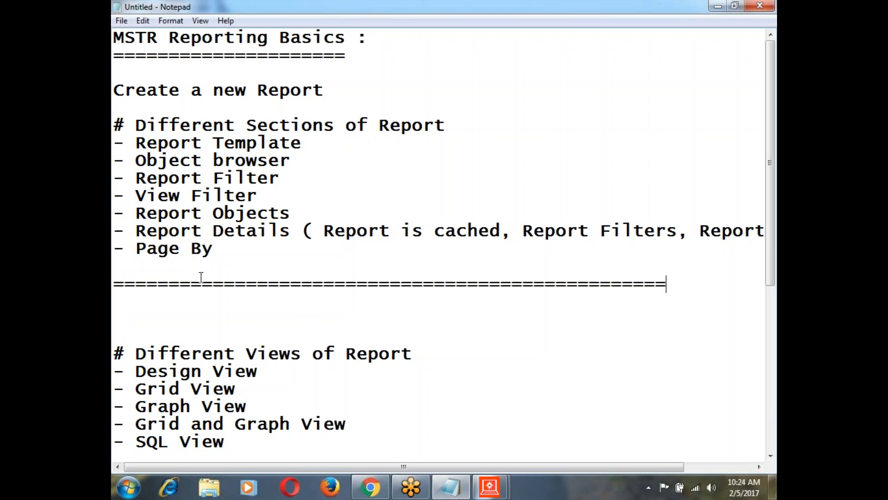
pyautogui.click(175, 309)
pyautogui.press('Delete')
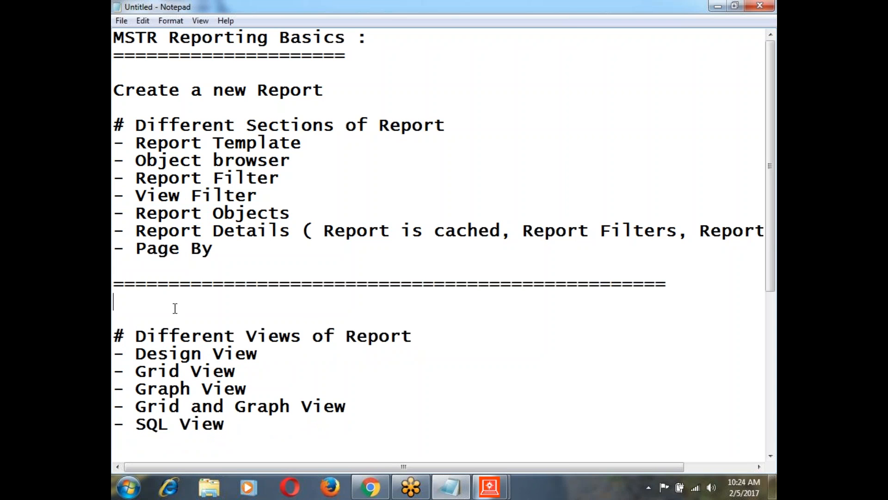
pyautogui.press('Delete')
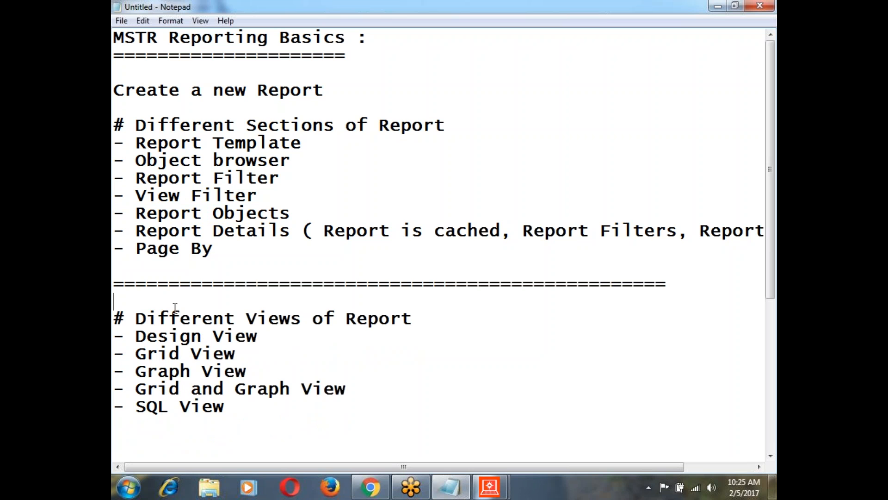
pyautogui.press('Delete')
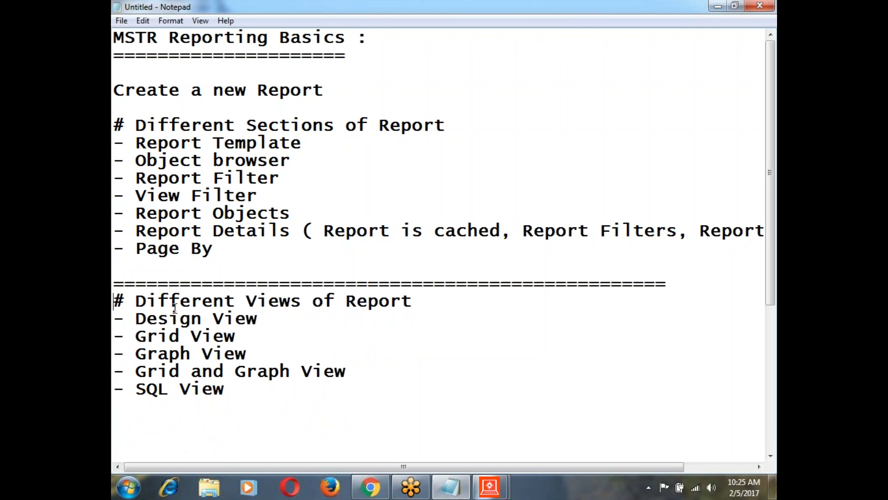
pyautogui.click(133, 417)
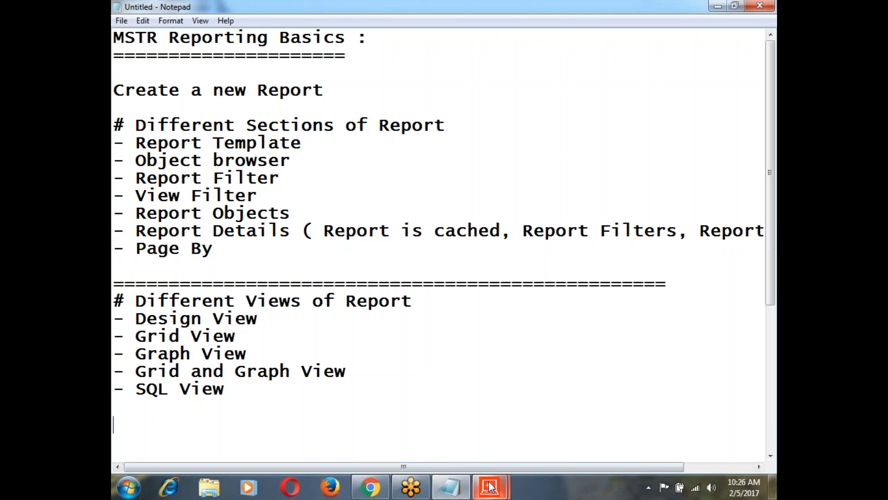
# - Close the notes, choose to save the changes, and set the Desktop as the save location
pyautogui.moveTo(490, 485)
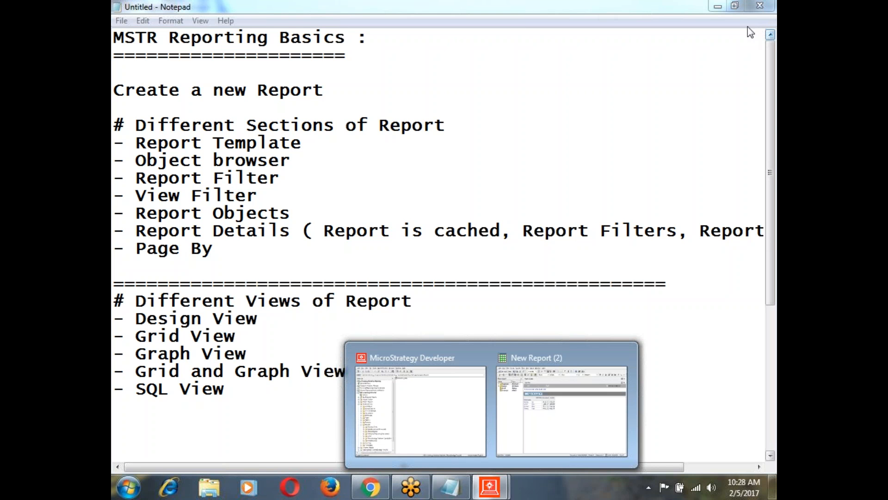
pyautogui.click(759, 6)
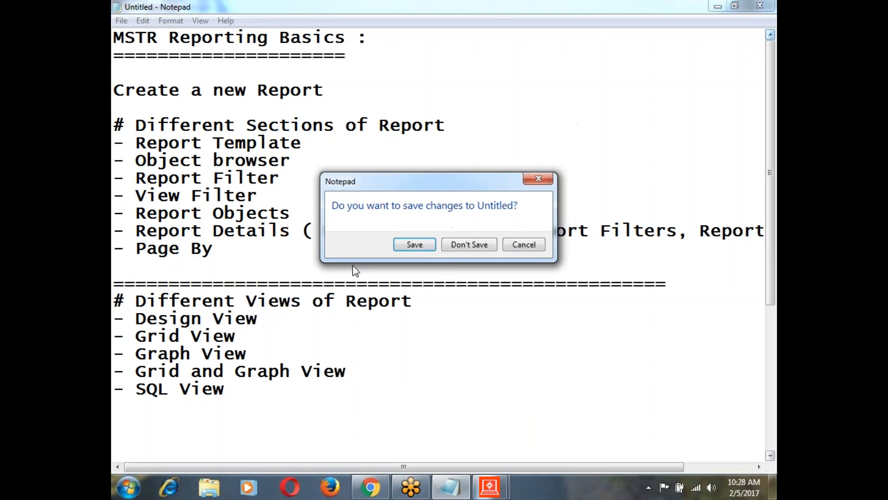
pyautogui.click(415, 244)
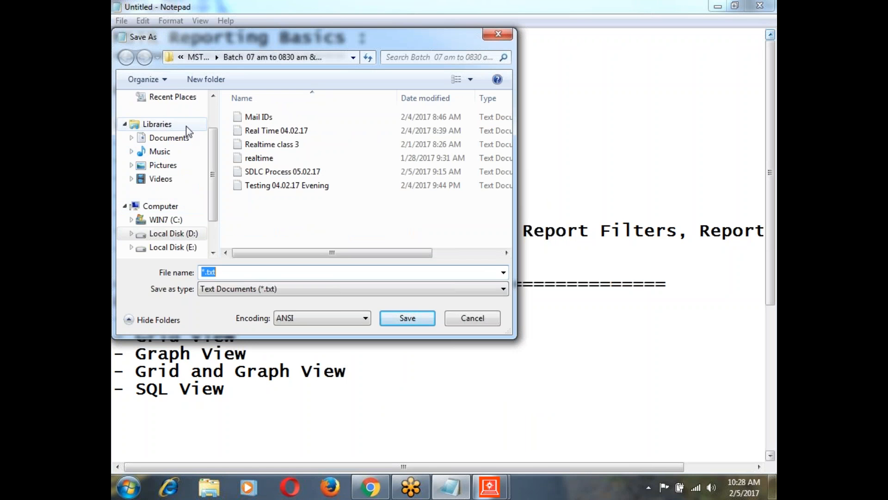
pyautogui.scroll(2, 186, 126)
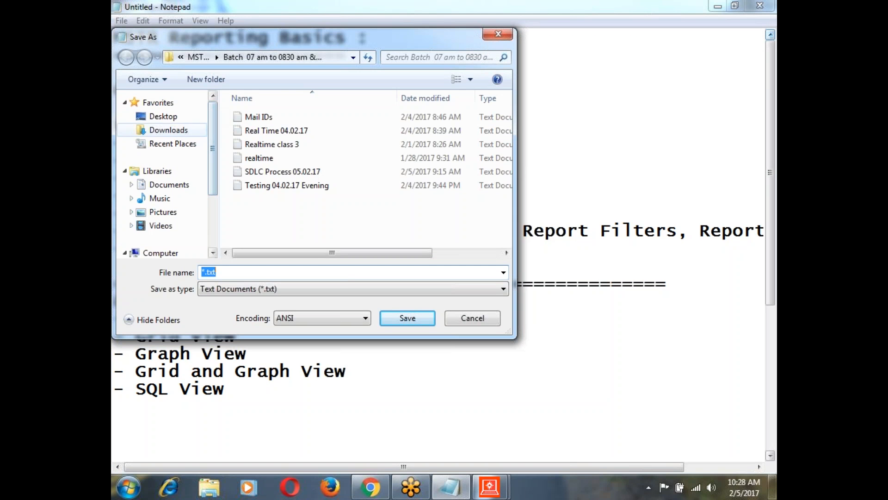
pyautogui.click(160, 117)
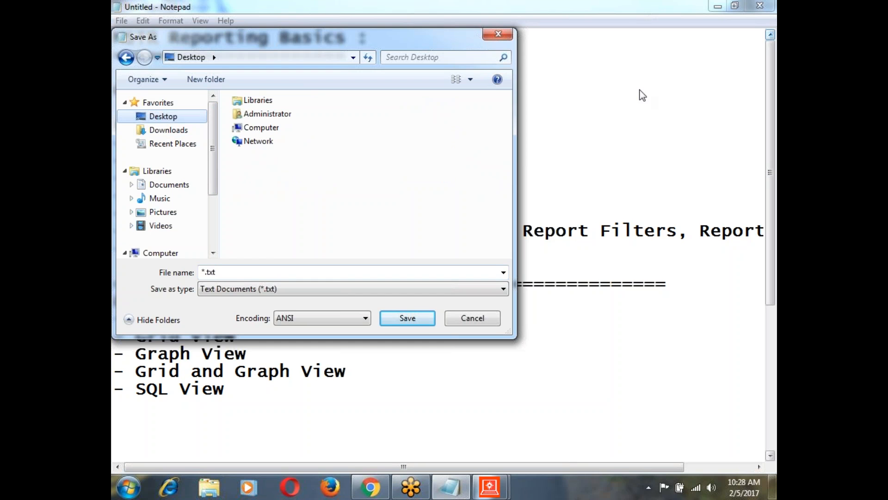
pyautogui.click(628, 90)
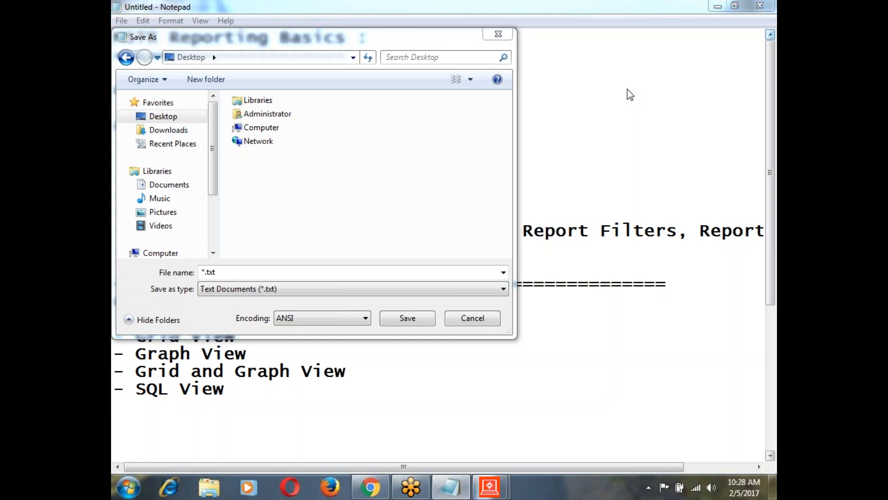
pyautogui.click(235, 271)
pyautogui.write('repo')
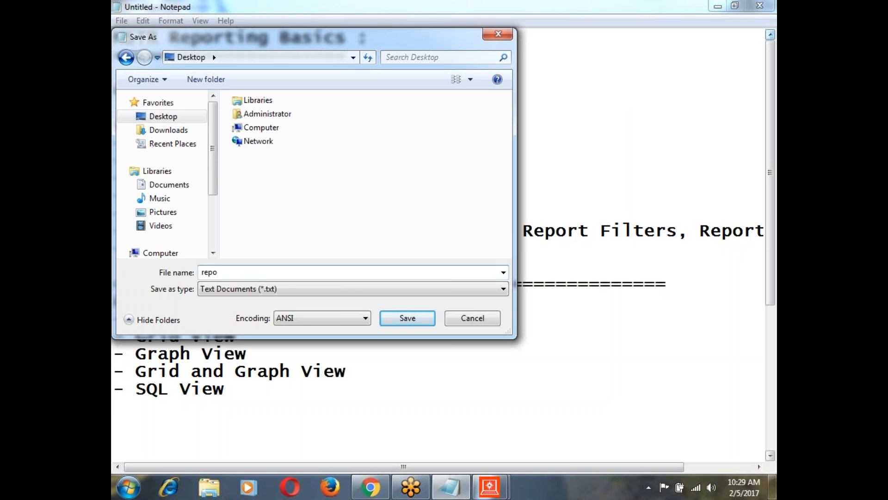
pyautogui.press('BackSpace')
pyautogui.press('BackSpace')
pyautogui.write('cording')
pyautogui.press('BackSpace')
pyautogui.press('BackSpace')
pyautogui.press('BackSpace')
pyautogui.press('BackSpace')
pyautogui.press('BackSpace')
pyautogui.press('BackSpace')
pyautogui.press('BackSpace')
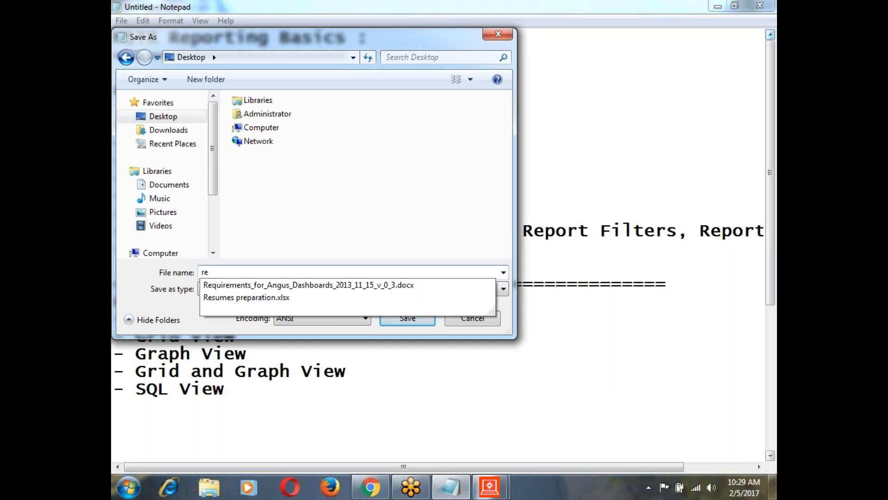
pyautogui.press('BackSpace')
pyautogui.press('BackSpace')
# - Name the notes file "text" and save it to the Desktop as a text document
pyautogui.write('text')
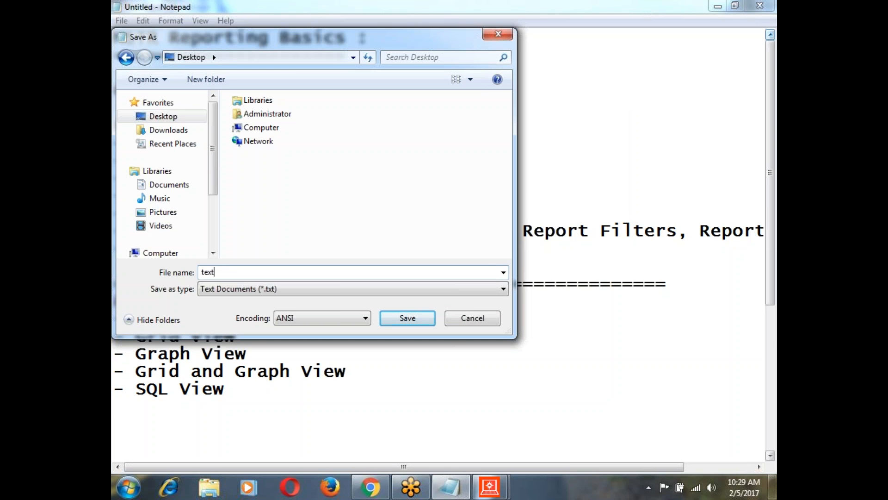
pyautogui.click(401, 319)
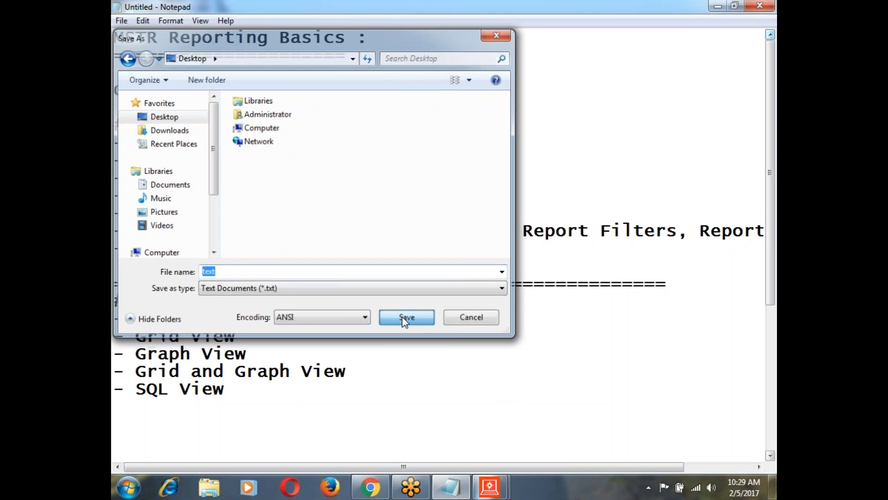